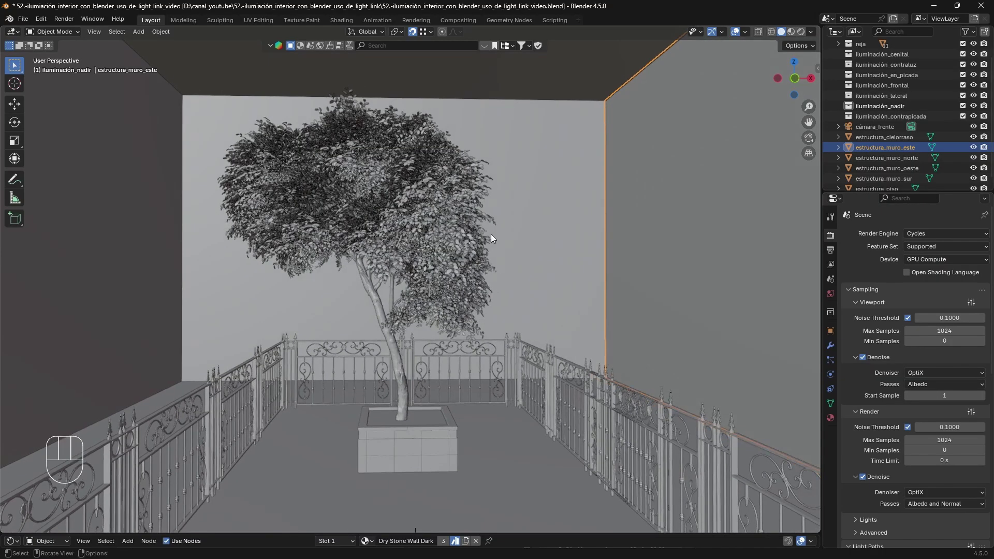
Step: Switch to Chrome to view the Decorative Urban Tree model page on BlenderKit, and close the browser
{"action": "scroll", "coordinate": [424, 234], "scroll_direction": "up", "scroll_amount": 1}
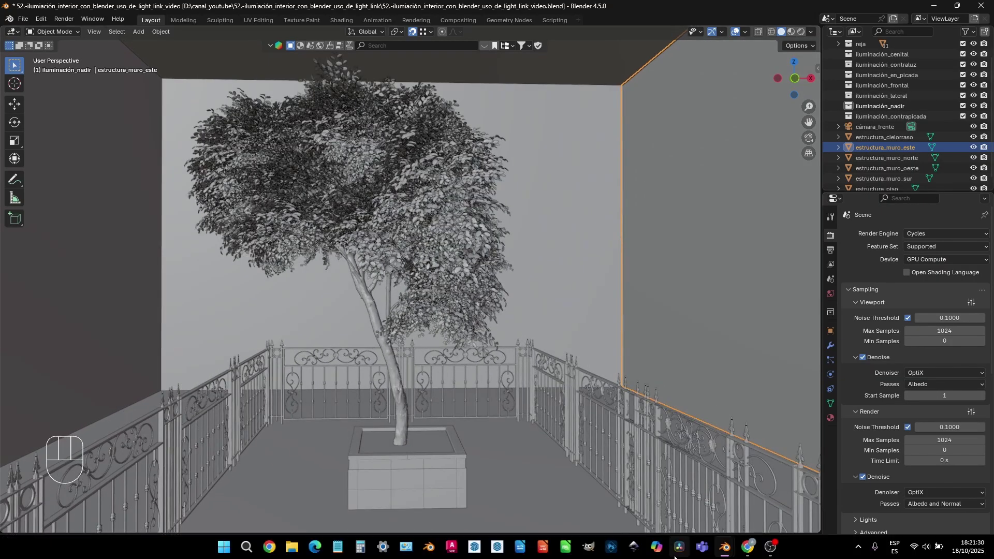
{"action": "left_click", "coordinate": [757, 547]}
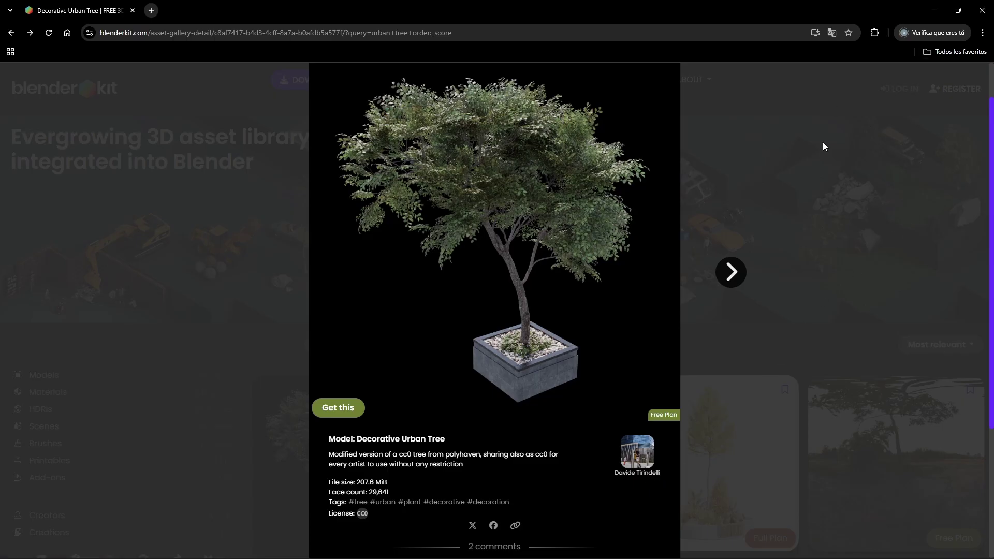
{"action": "left_click", "coordinate": [982, 13]}
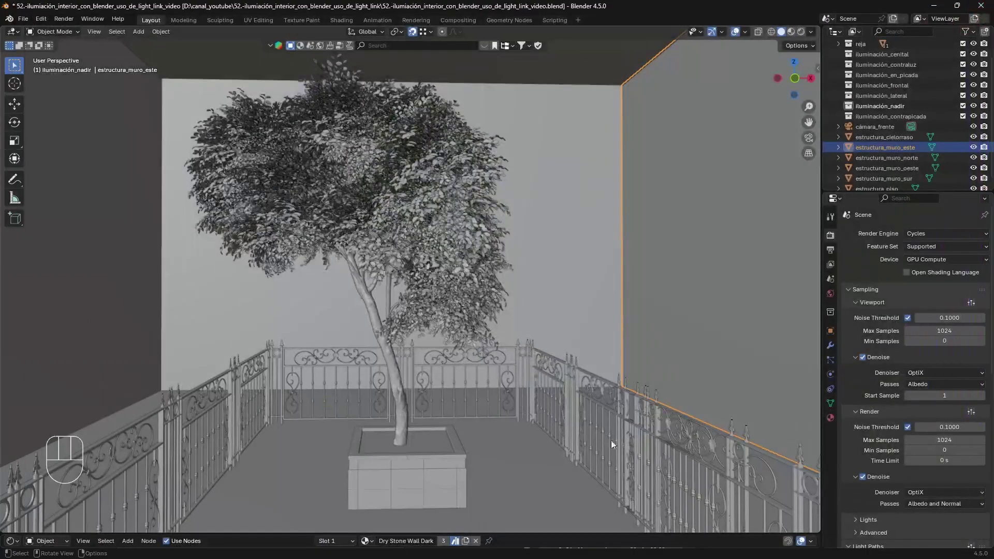
Step: Switch to the unsaved Blender file containing the potted tree and examine the tree and its GeometryNodes modifier settings
{"action": "mouse_move", "coordinate": [736, 546]}
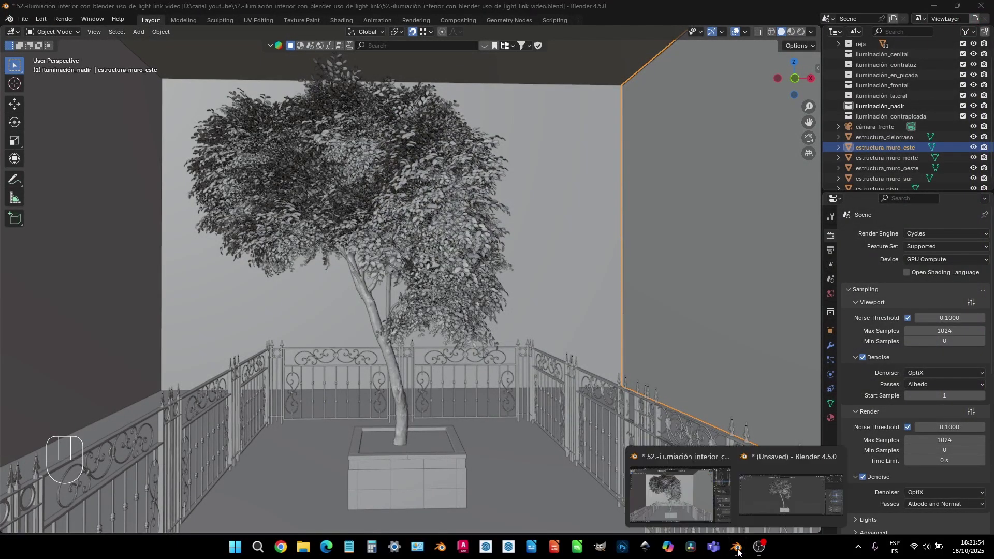
{"action": "left_click", "coordinate": [746, 498]}
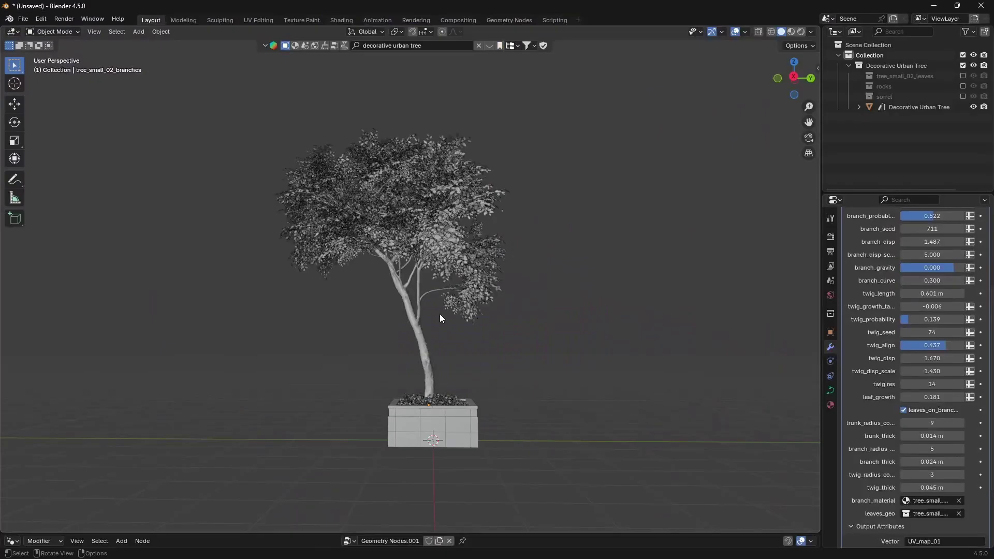
{"action": "scroll", "coordinate": [442, 326], "scroll_direction": "up", "scroll_amount": 2}
{"action": "middle_click_drag", "start_coordinate": [442, 326], "coordinate": [616, 340]}
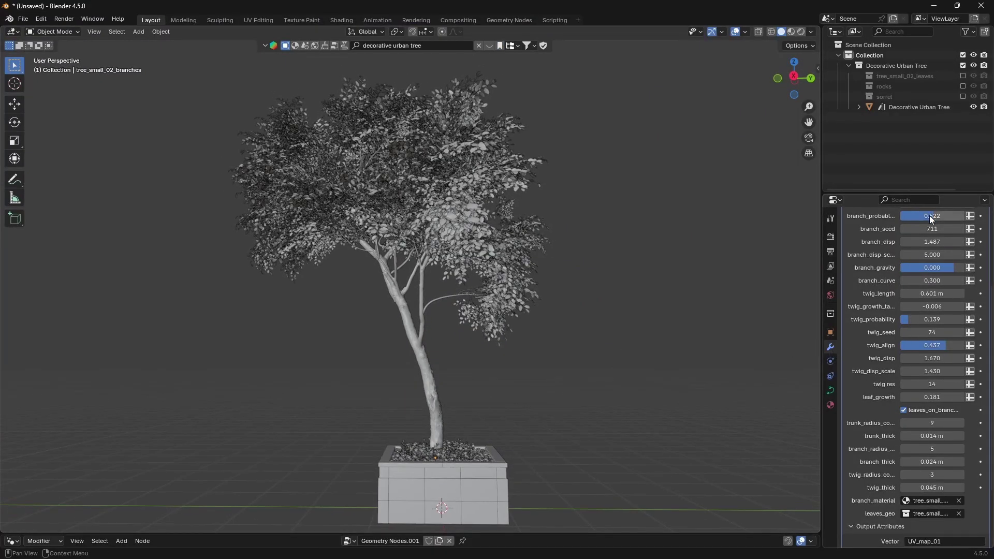
{"action": "scroll", "coordinate": [911, 300], "scroll_direction": "up", "scroll_amount": 5}
{"action": "scroll", "coordinate": [921, 319], "scroll_direction": "up", "scroll_amount": 2}
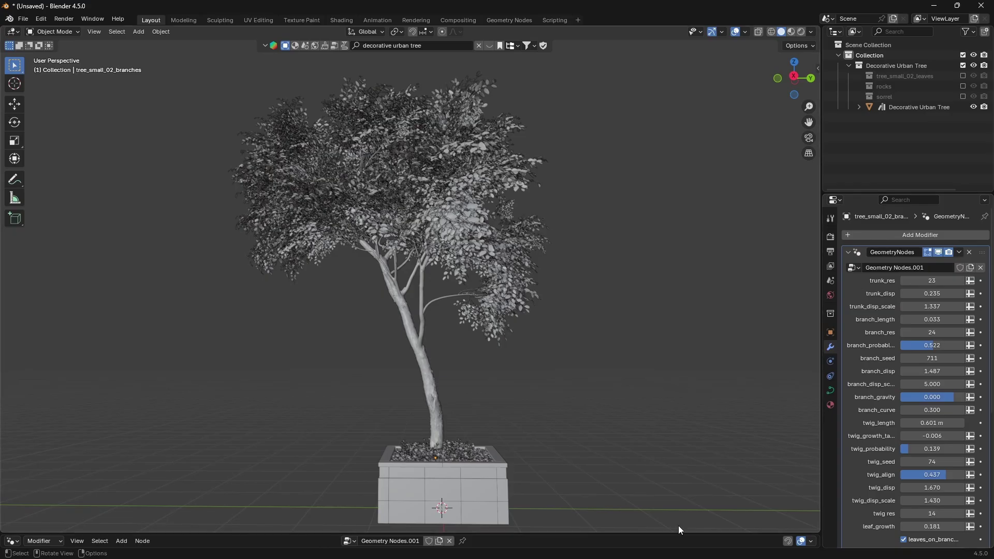
Step: Enlarge the node editor to examine the tree's geometry node network, including the twig frames, and collapse the editor again
{"action": "left_click_drag", "start_coordinate": [617, 534], "coordinate": [617, 399]}
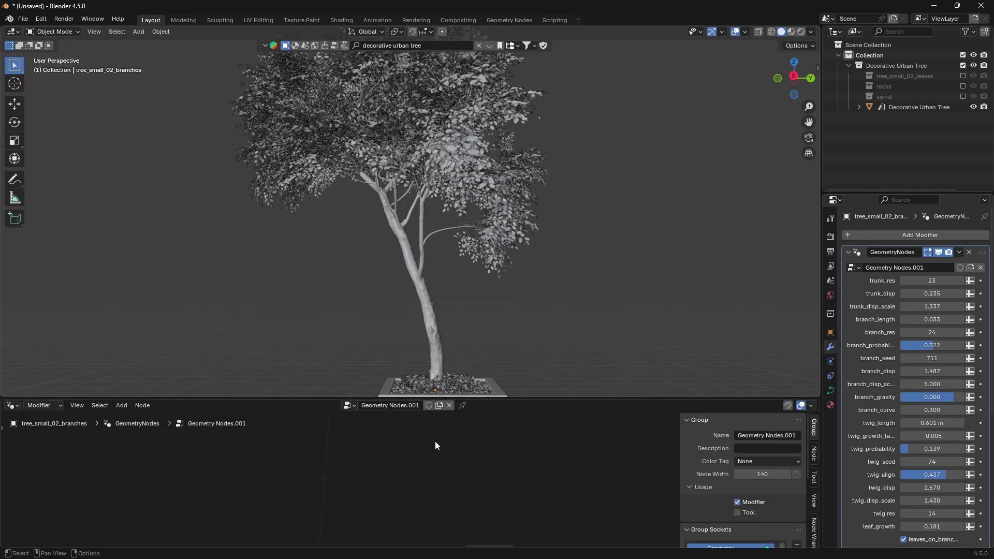
{"action": "scroll", "coordinate": [450, 492], "scroll_direction": "down", "scroll_amount": 4}
{"action": "middle_click_drag", "start_coordinate": [540, 470], "coordinate": [433, 511]}
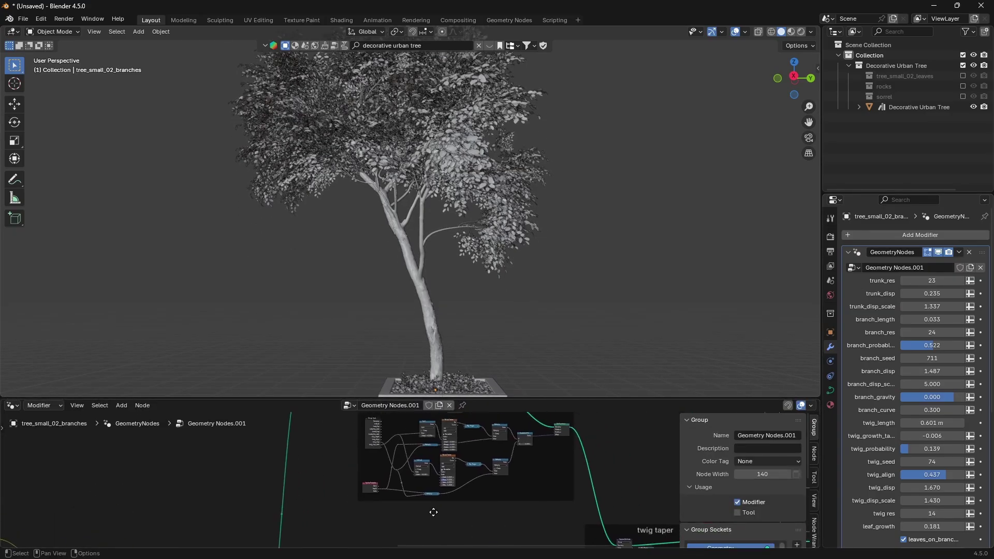
{"action": "scroll", "coordinate": [440, 504], "scroll_direction": "down", "scroll_amount": 1}
{"action": "middle_click_drag", "start_coordinate": [653, 434], "coordinate": [468, 478]}
{"action": "scroll", "coordinate": [442, 460], "scroll_direction": "down", "scroll_amount": 3}
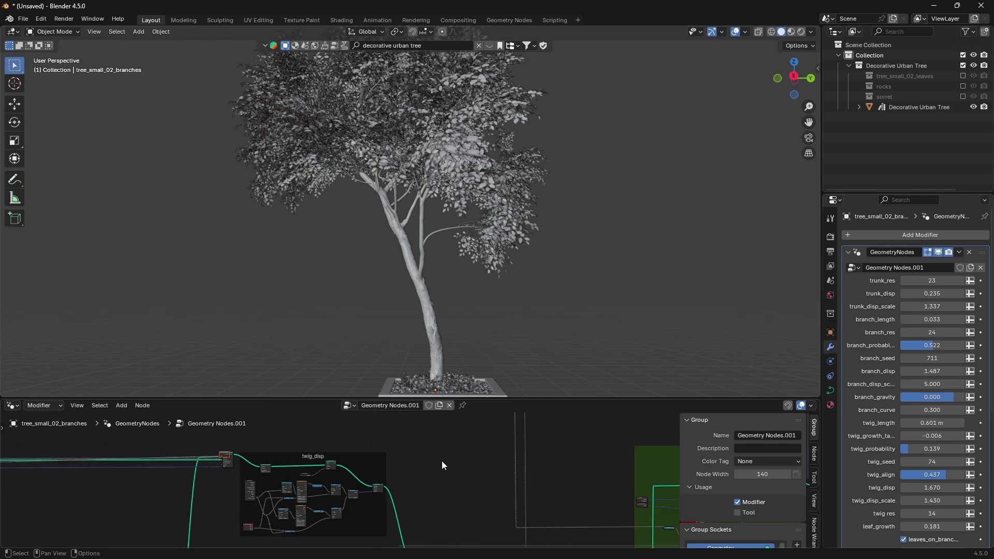
{"action": "middle_click_drag", "start_coordinate": [455, 513], "coordinate": [435, 467]}
{"action": "scroll", "coordinate": [463, 462], "scroll_direction": "up", "scroll_amount": 1}
{"action": "scroll", "coordinate": [423, 475], "scroll_direction": "up", "scroll_amount": 5}
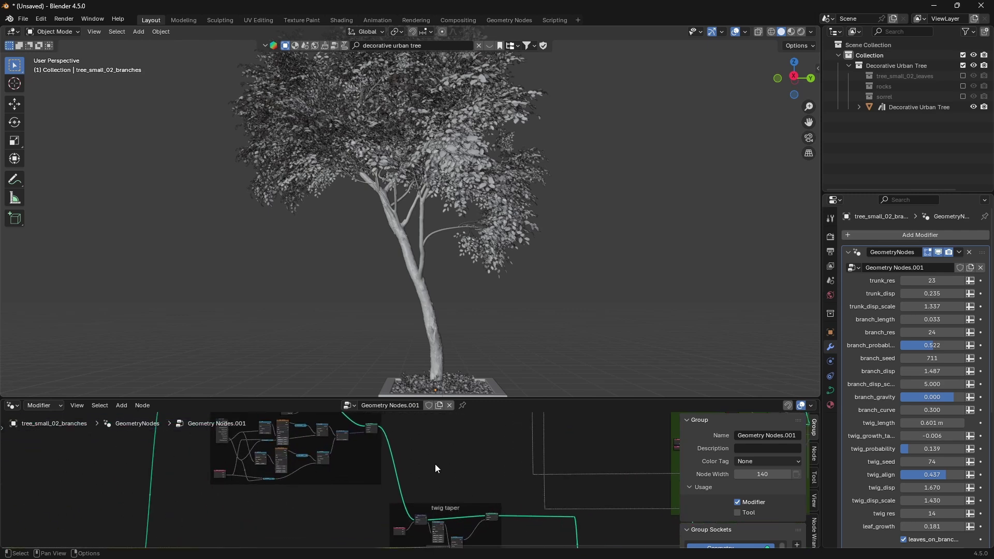
{"action": "scroll", "coordinate": [445, 461], "scroll_direction": "up", "scroll_amount": 3}
{"action": "middle_click_drag", "start_coordinate": [439, 424], "coordinate": [520, 426]}
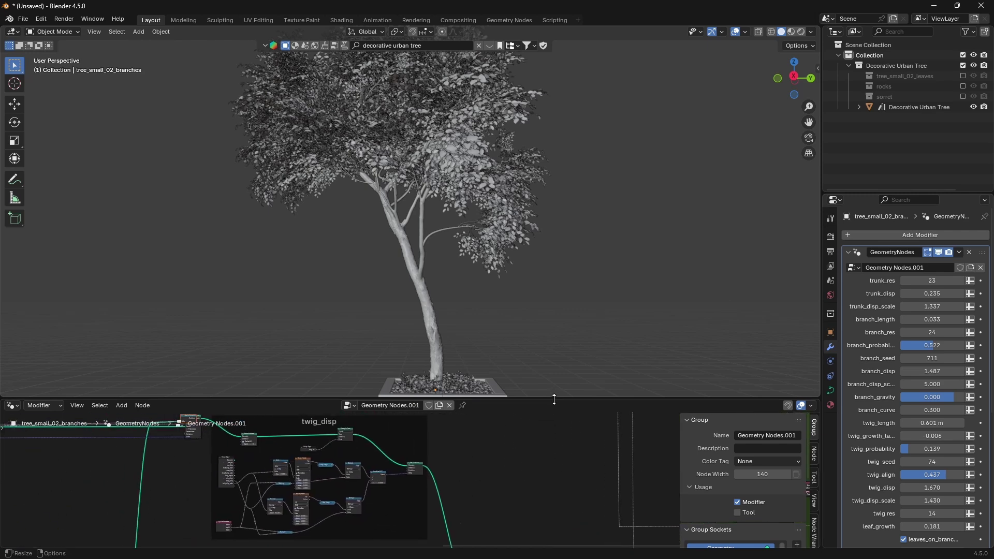
{"action": "left_click_drag", "start_coordinate": [521, 399], "coordinate": [549, 544]}
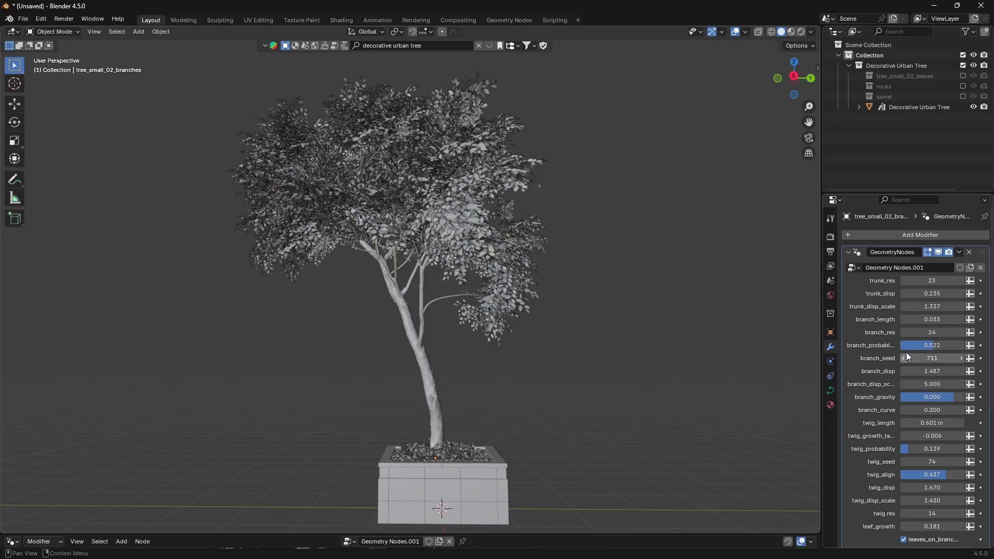
Step: Try the sorrel and rocks collections as the tree's leaves_geo input, and set it back to tree_small_02_leaves
{"action": "scroll", "coordinate": [912, 456], "scroll_direction": "down", "scroll_amount": 7}
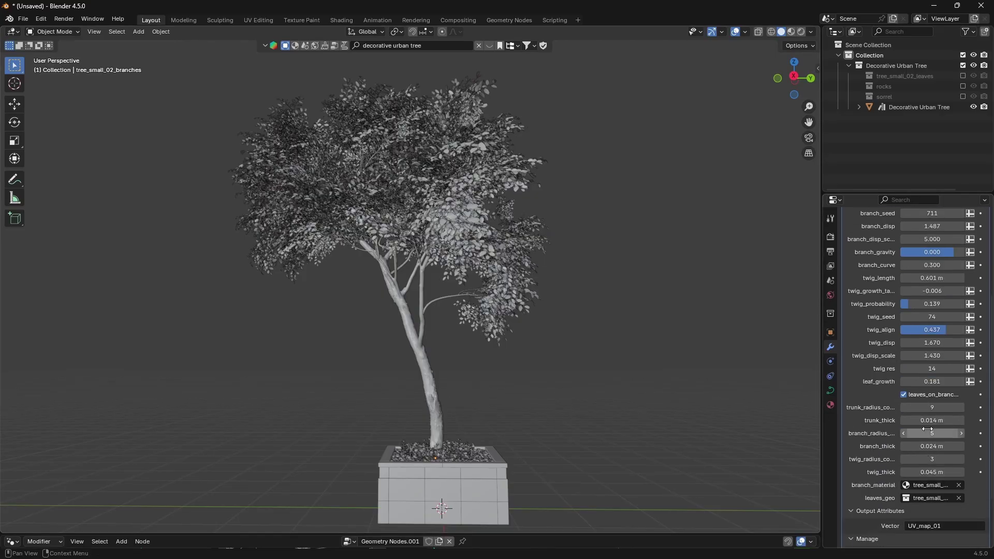
{"action": "scroll", "coordinate": [926, 432], "scroll_direction": "up", "scroll_amount": 3}
{"action": "scroll", "coordinate": [939, 334], "scroll_direction": "up", "scroll_amount": 5}
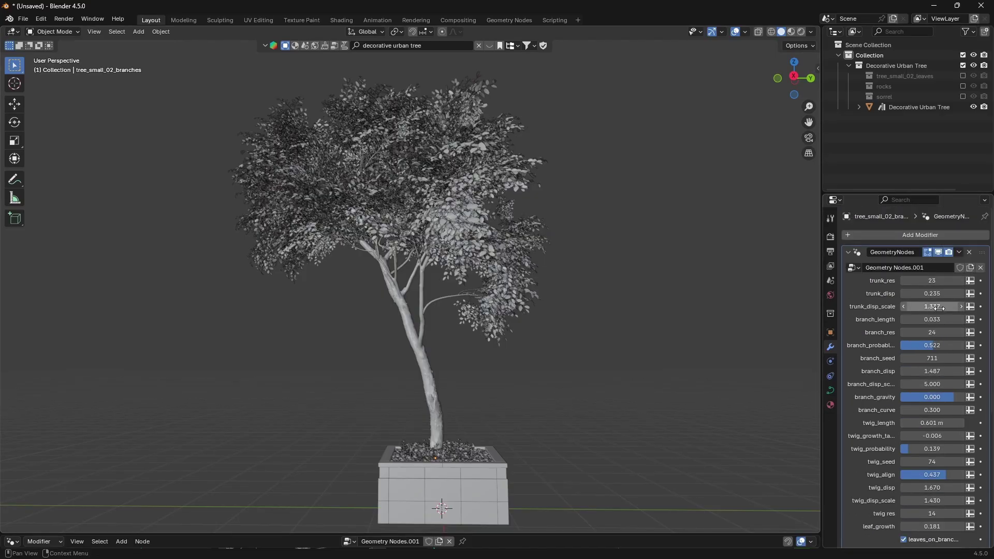
{"action": "scroll", "coordinate": [927, 401], "scroll_direction": "down", "scroll_amount": 11}
{"action": "left_click", "coordinate": [928, 428]}
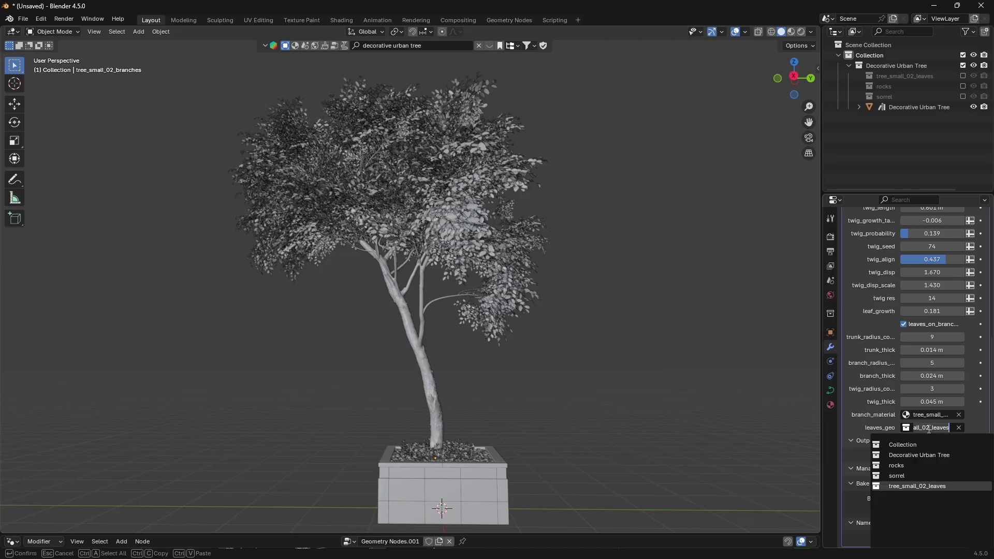
{"action": "left_click", "coordinate": [898, 475]}
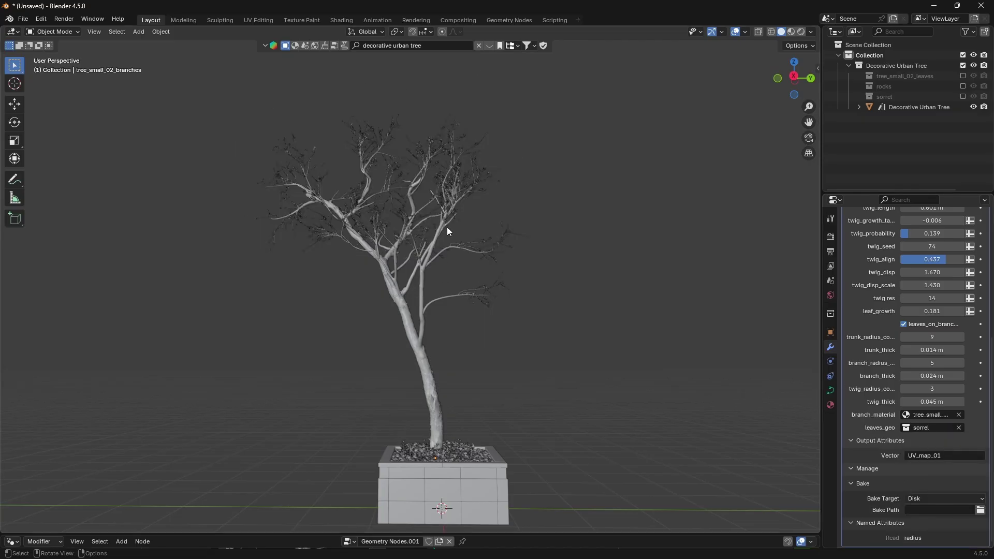
{"action": "left_click", "coordinate": [927, 428]}
{"action": "left_click", "coordinate": [904, 462]}
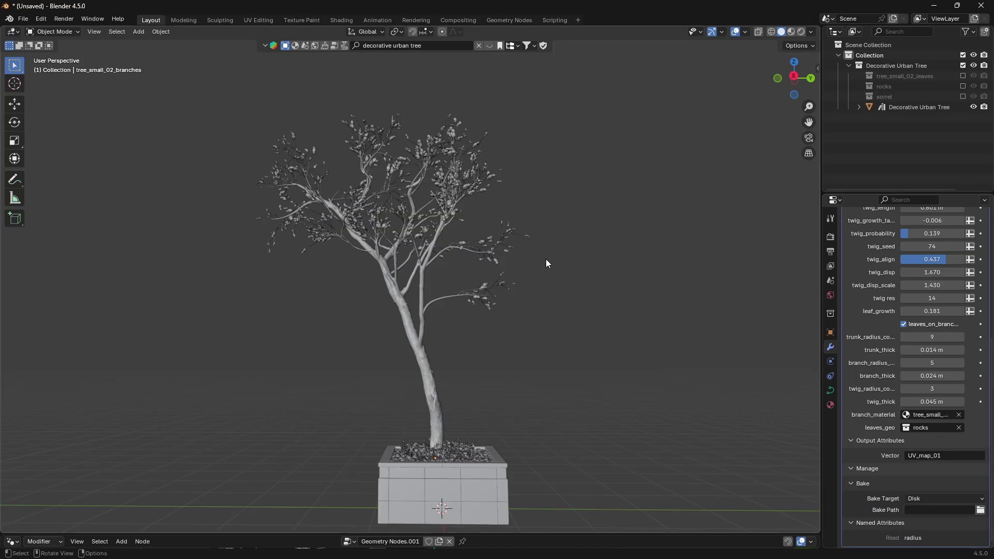
{"action": "left_click", "coordinate": [932, 427]}
{"action": "left_click", "coordinate": [917, 485]}
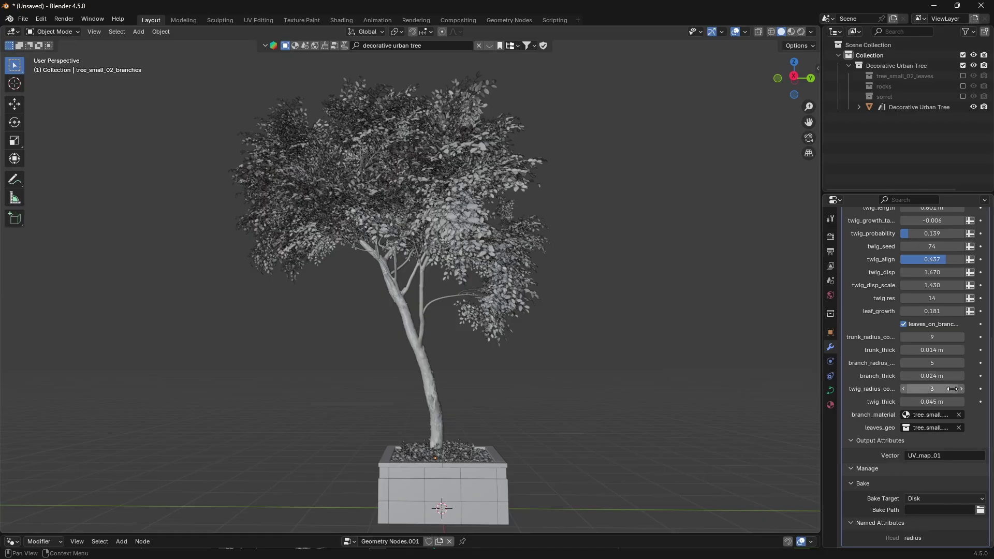
Step: Turn off leaves on branches in the tree's GeometryNodes modifier, and try a different twig_thick value without keeping it
{"action": "scroll", "coordinate": [874, 347], "scroll_direction": "up", "scroll_amount": 2}
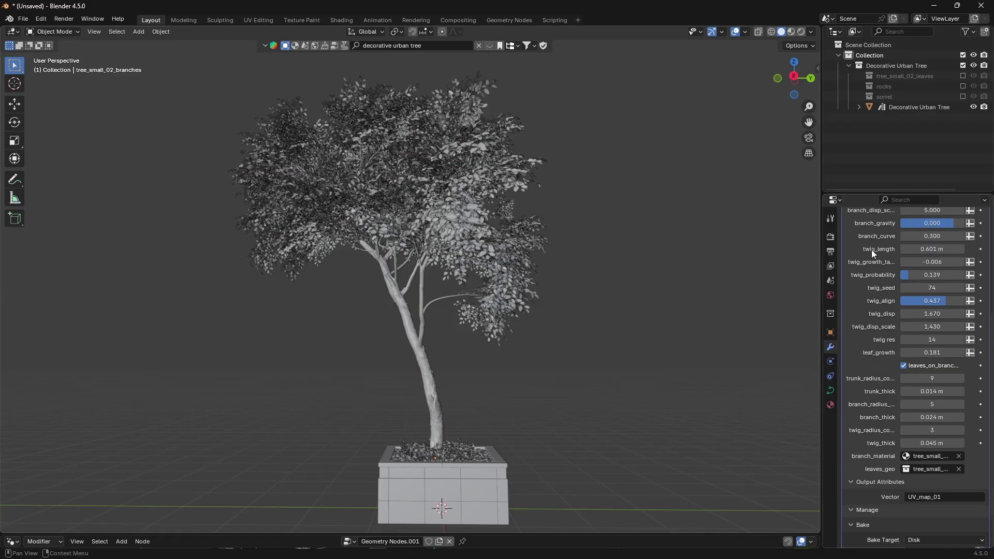
{"action": "scroll", "coordinate": [874, 233], "scroll_direction": "up", "scroll_amount": 3}
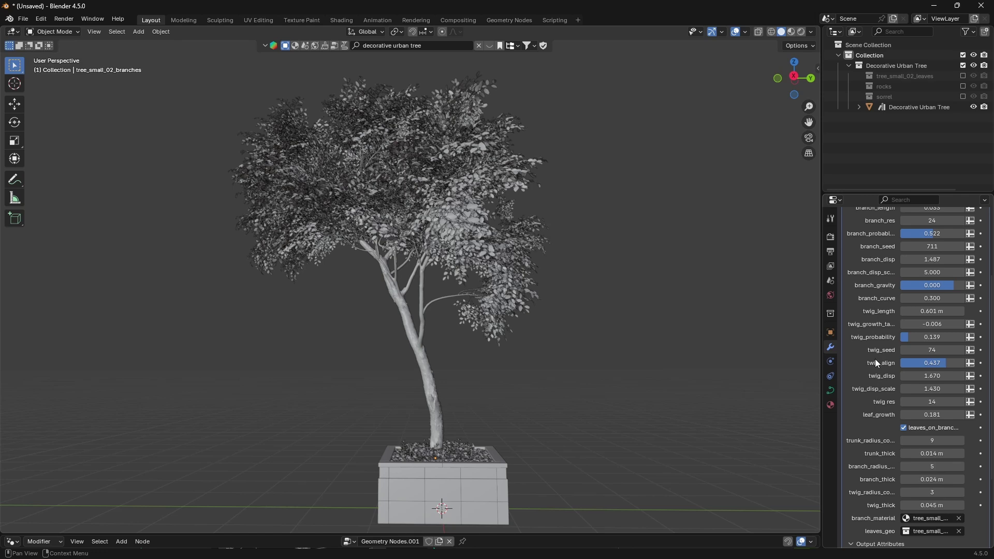
{"action": "scroll", "coordinate": [874, 356], "scroll_direction": "down", "scroll_amount": 5}
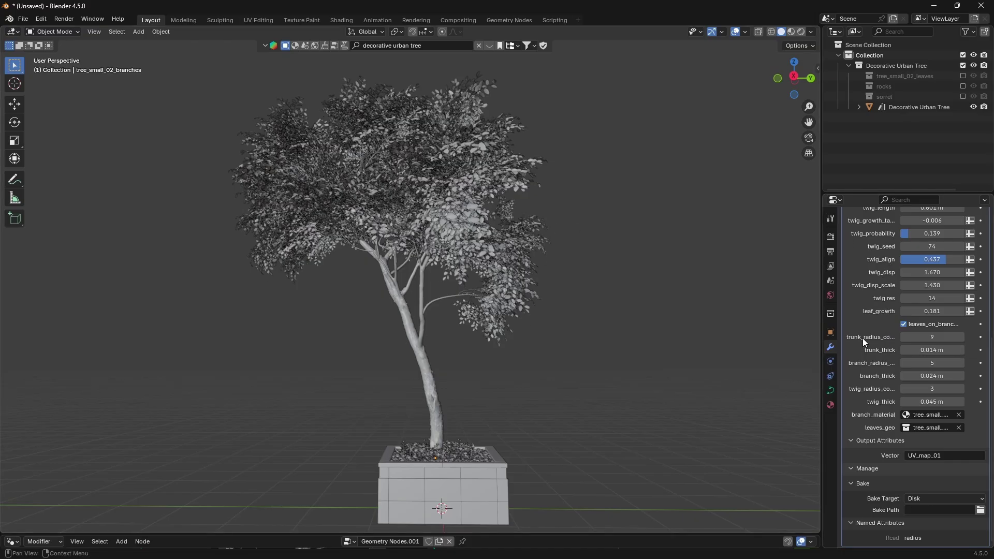
{"action": "left_click", "coordinate": [910, 321]}
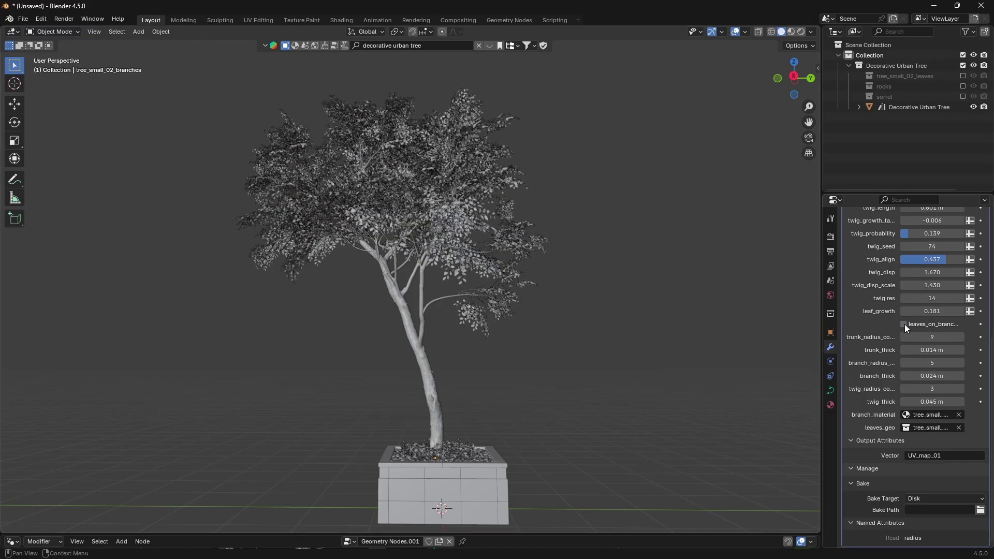
{"action": "left_click", "coordinate": [905, 325]}
{"action": "left_click", "coordinate": [904, 323]}
{"action": "left_click_drag", "start_coordinate": [914, 404], "coordinate": [874, 404]}
{"action": "key", "text": "Escape"}
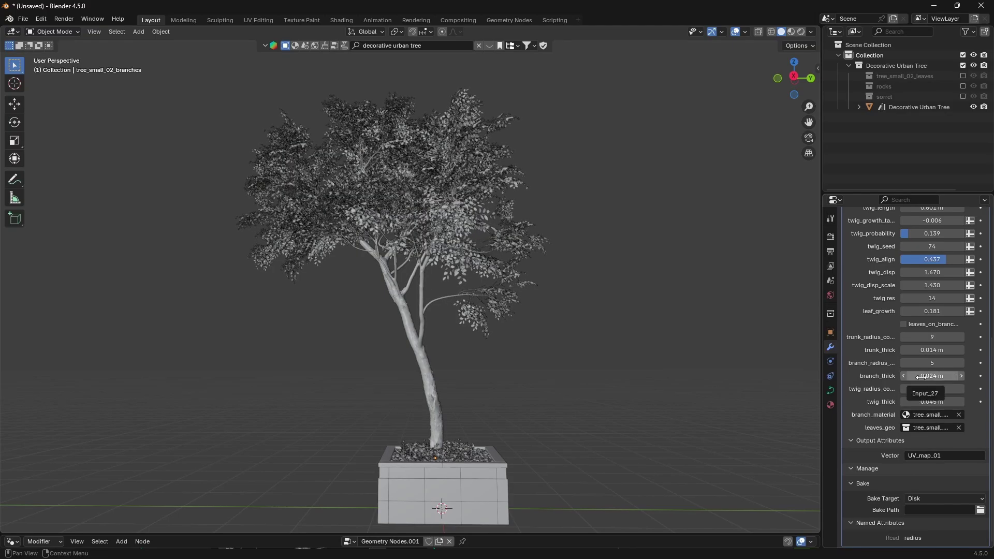
Step: Set the tree's leaf_growth to 1.481, and close the unsaved tree file without saving
{"action": "scroll", "coordinate": [914, 369], "scroll_direction": "up", "scroll_amount": 2}
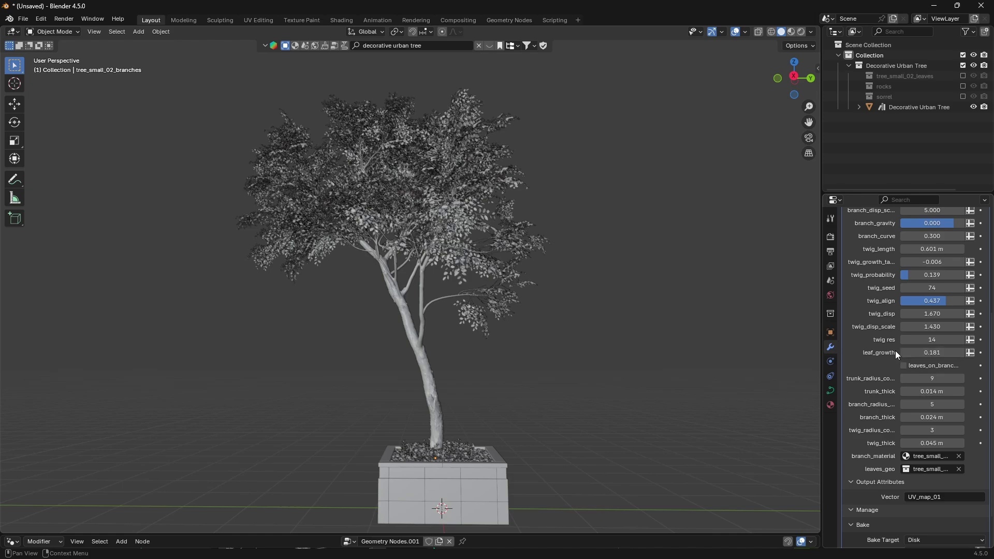
{"action": "mouse_move", "coordinate": [932, 352]}
{"action": "left_mouse_down"}
{"action": "mouse_move", "coordinate": [983, 352]}
{"action": "mouse_move", "coordinate": [926, 353]}
{"action": "mouse_move", "coordinate": [947, 352]}
{"action": "left_mouse_up"}
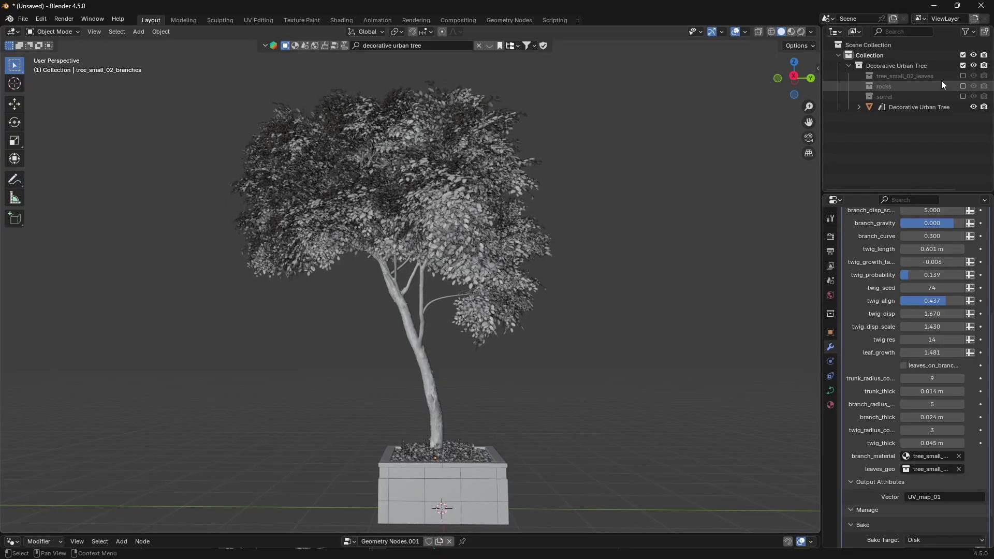
{"action": "left_click", "coordinate": [979, 8]}
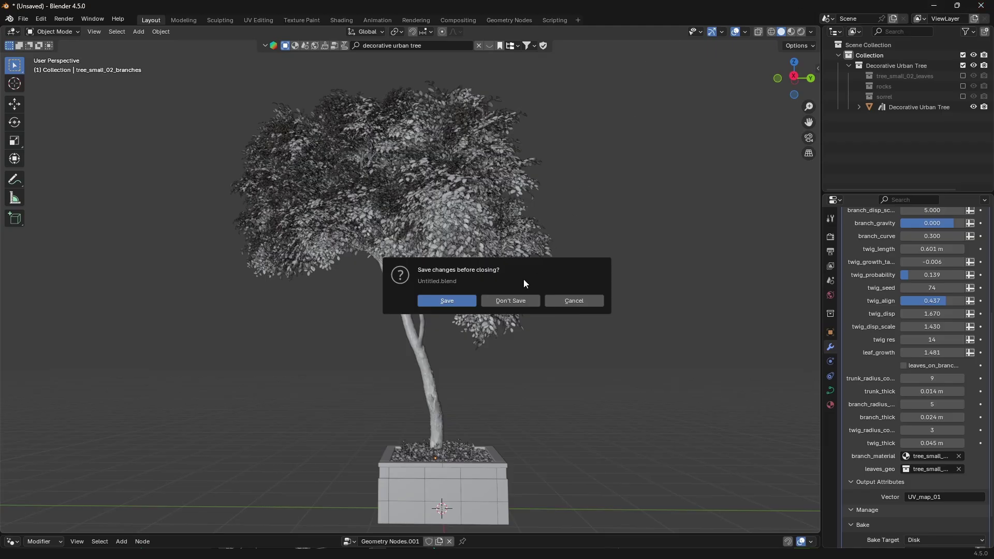
{"action": "left_click", "coordinate": [508, 302]}
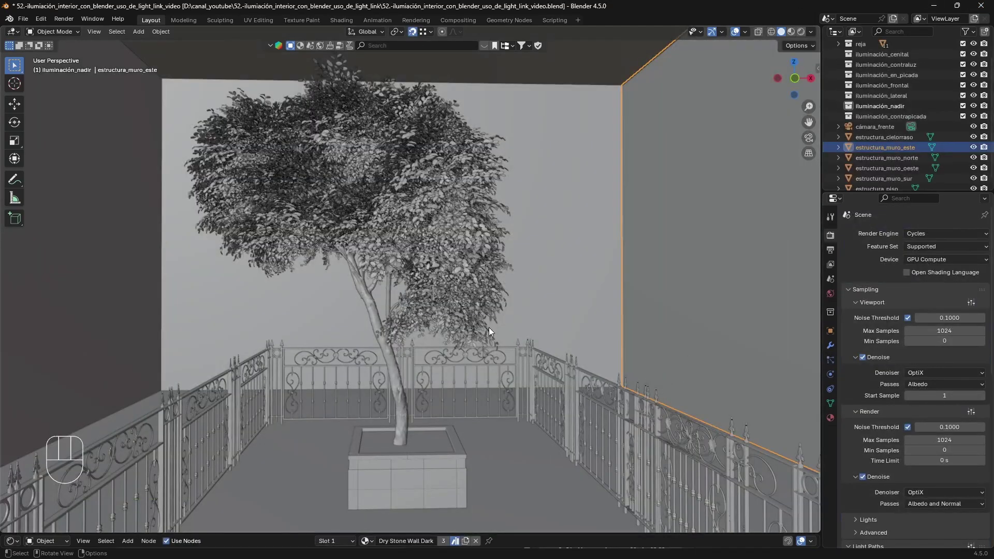
Step: Examine the enclosed room from the outside, with its walls and ceiling
{"action": "scroll", "coordinate": [488, 329], "scroll_direction": "up", "scroll_amount": 12}
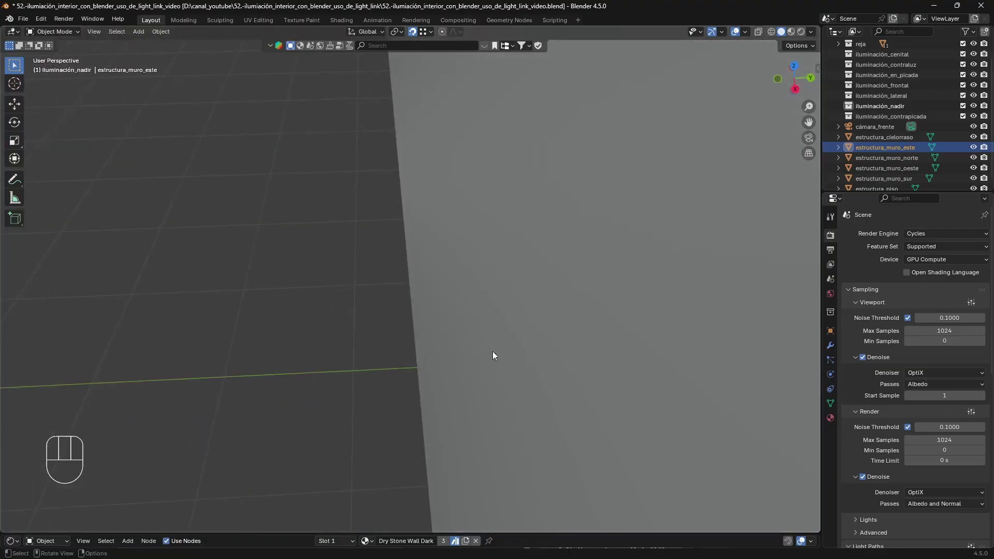
{"action": "scroll", "coordinate": [492, 351], "scroll_direction": "down", "scroll_amount": 8}
{"action": "scroll", "coordinate": [488, 344], "scroll_direction": "down", "scroll_amount": 6}
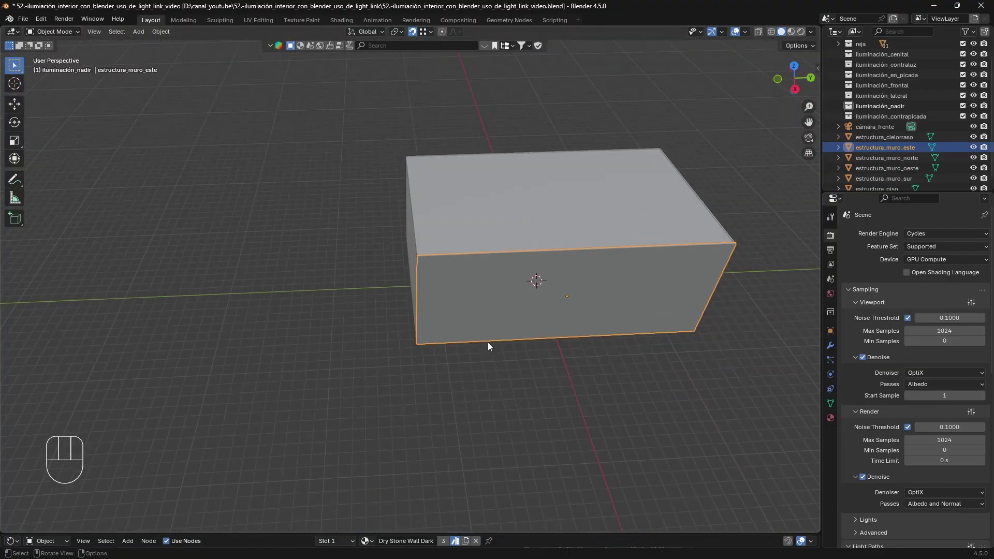
{"action": "middle_click_drag", "start_coordinate": [488, 344], "coordinate": [487, 244]}
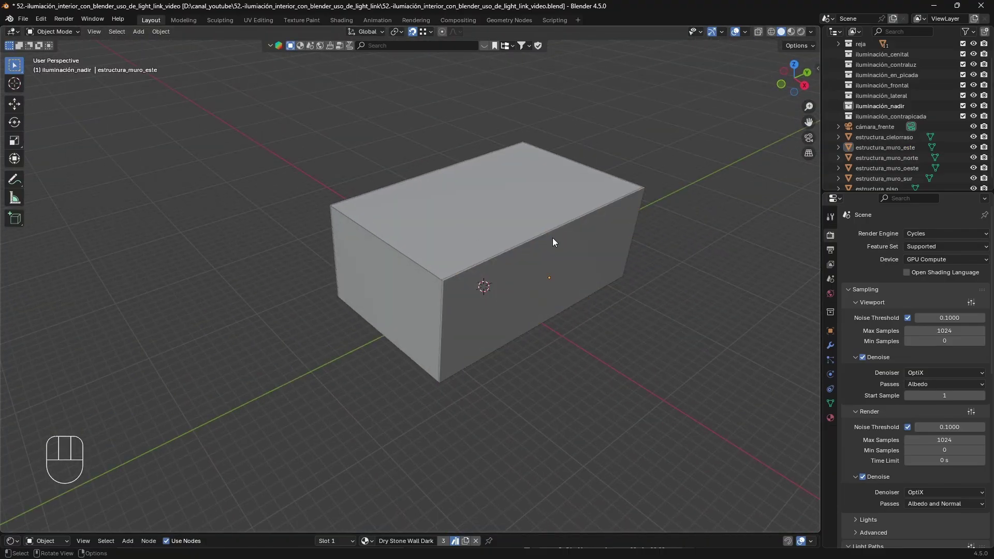
Step: Preview the scene through the camera in rendered shading, and return the viewport to solid shading
{"action": "key", "text": "KP_0"}
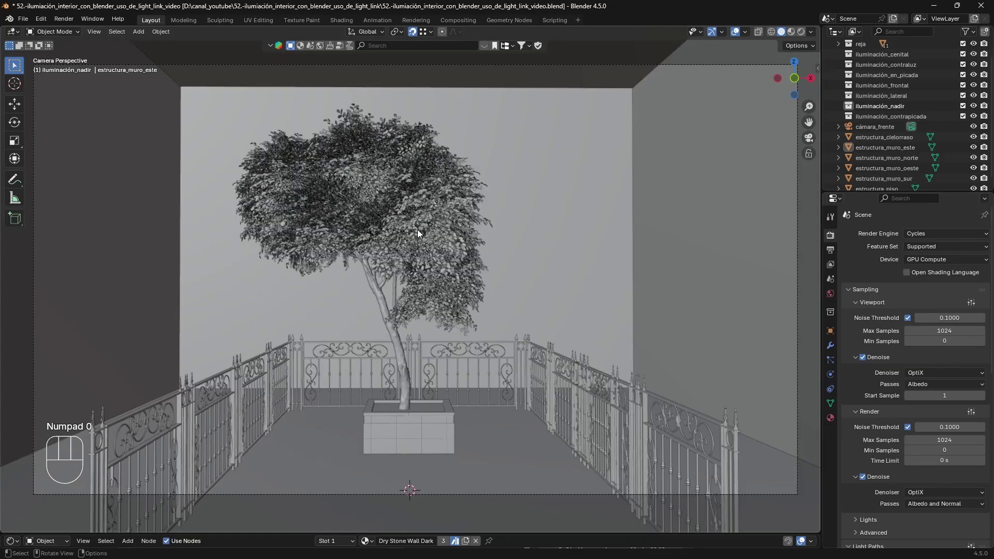
{"action": "left_click", "coordinate": [801, 32]}
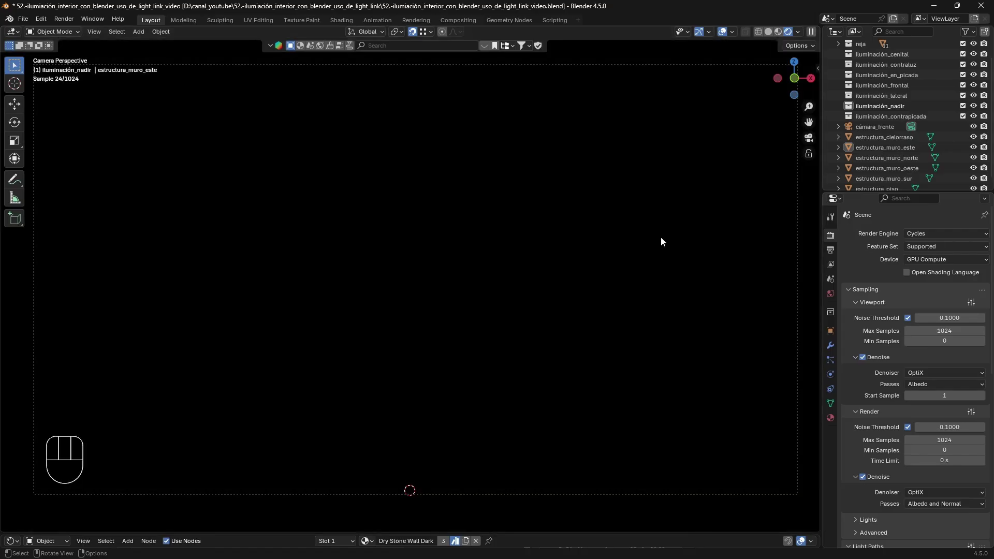
{"action": "left_click", "coordinate": [768, 31]}
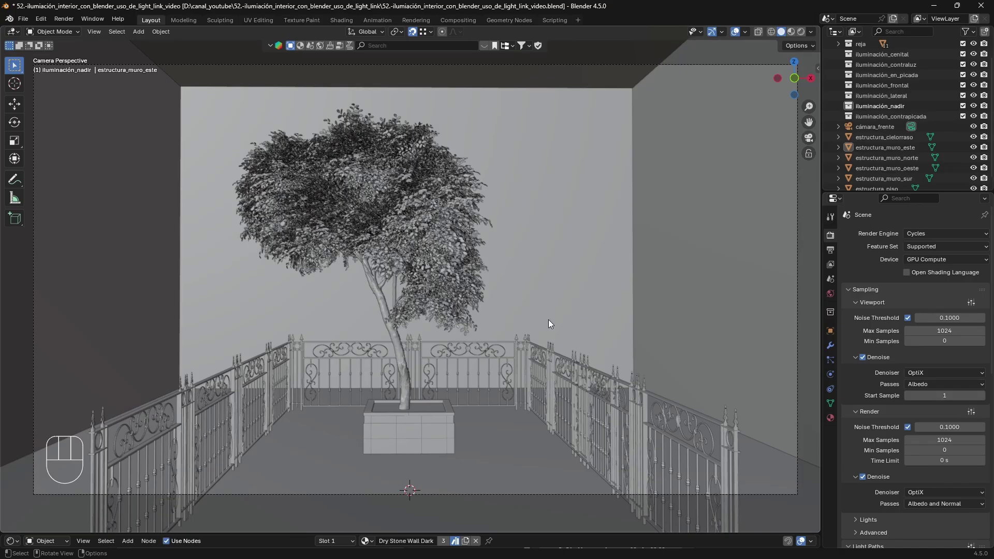
Step: Hide the ceiling (estructura_cielorraso) and the east wall (estructura_muro_este) in the viewport to expose the room's interior
{"action": "key", "text": "ctrl+shift+g"}
{"action": "middle_click_drag", "start_coordinate": [603, 262], "coordinate": [390, 206]}
{"action": "left_click", "coordinate": [453, 194]}
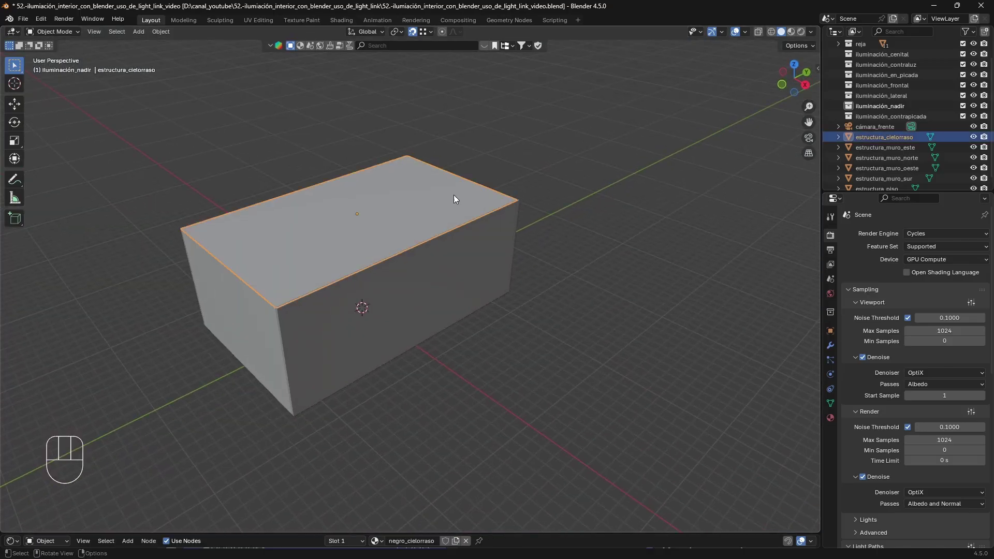
{"action": "left_click", "coordinate": [972, 138]}
{"action": "left_click", "coordinate": [446, 262]}
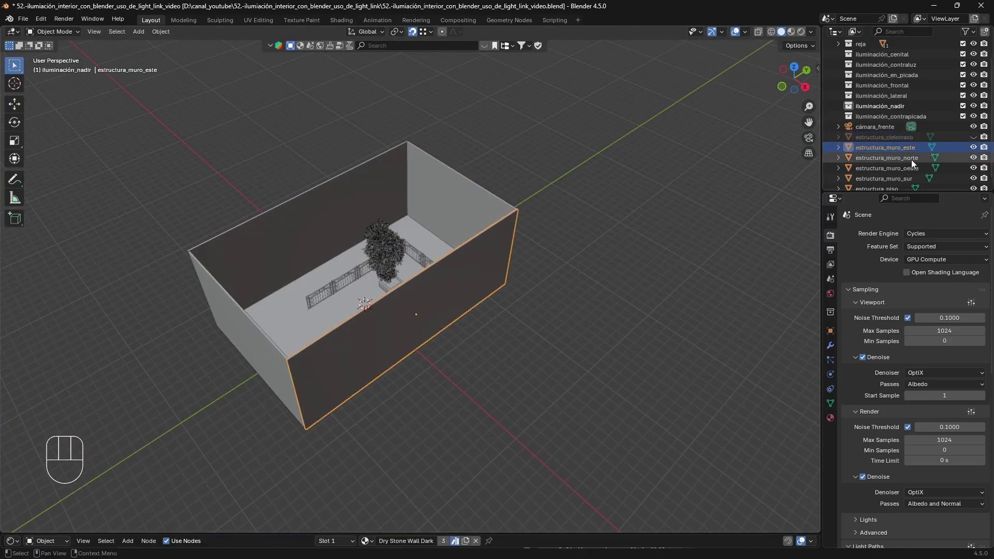
{"action": "left_click", "coordinate": [974, 147]}
Step: Add an Area light to the iluminación_nadir collection
{"action": "scroll", "coordinate": [325, 238], "scroll_direction": "up", "scroll_amount": 6}
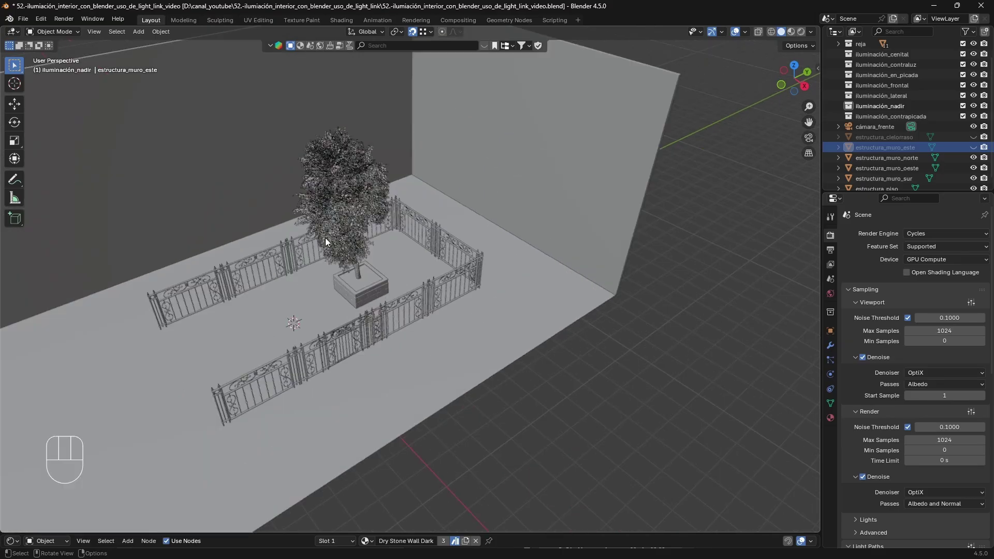
{"action": "middle_click_drag", "start_coordinate": [325, 237], "coordinate": [488, 238], "text": "shift"}
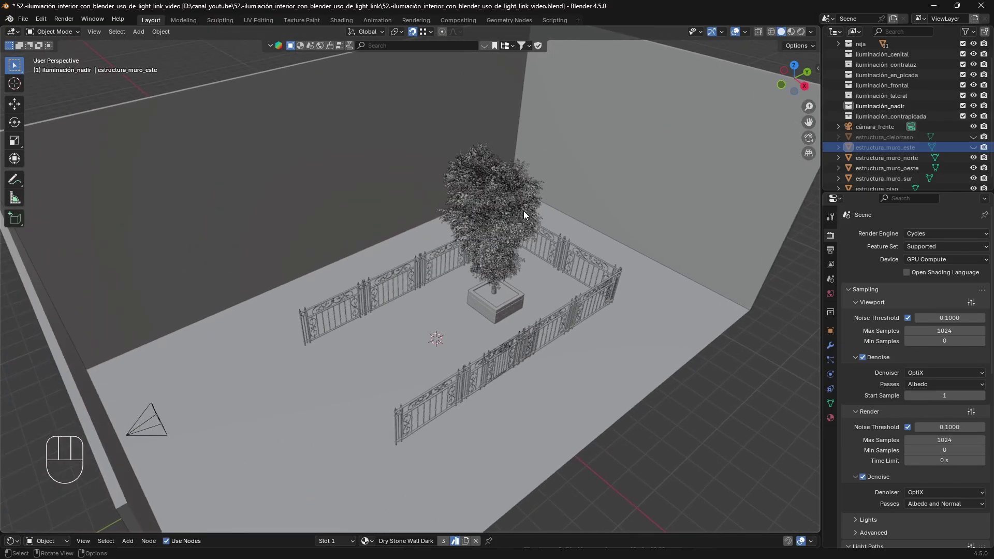
{"action": "middle_click_drag", "start_coordinate": [523, 210], "coordinate": [469, 263]}
{"action": "scroll", "coordinate": [471, 265], "scroll_direction": "up", "scroll_amount": 4}
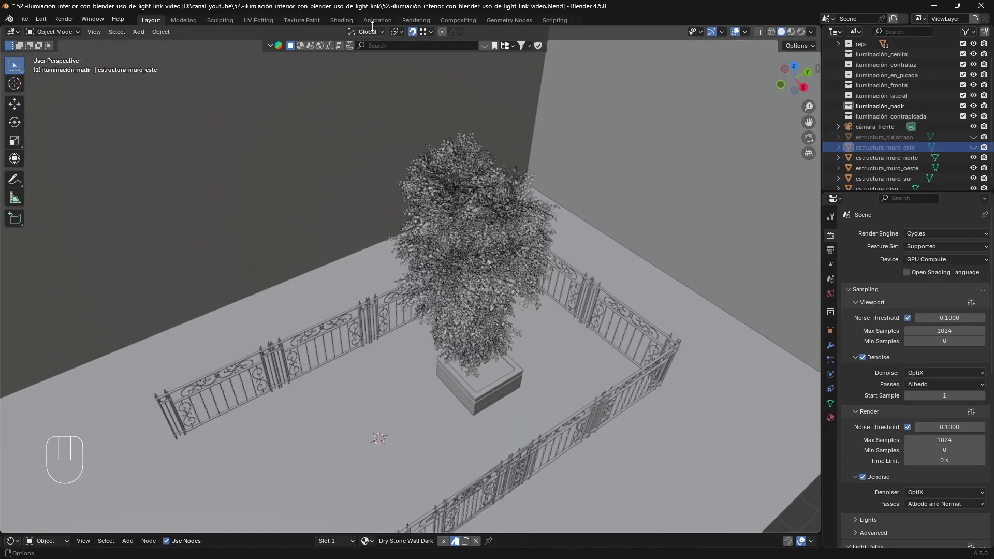
{"action": "left_click", "coordinate": [138, 32]}
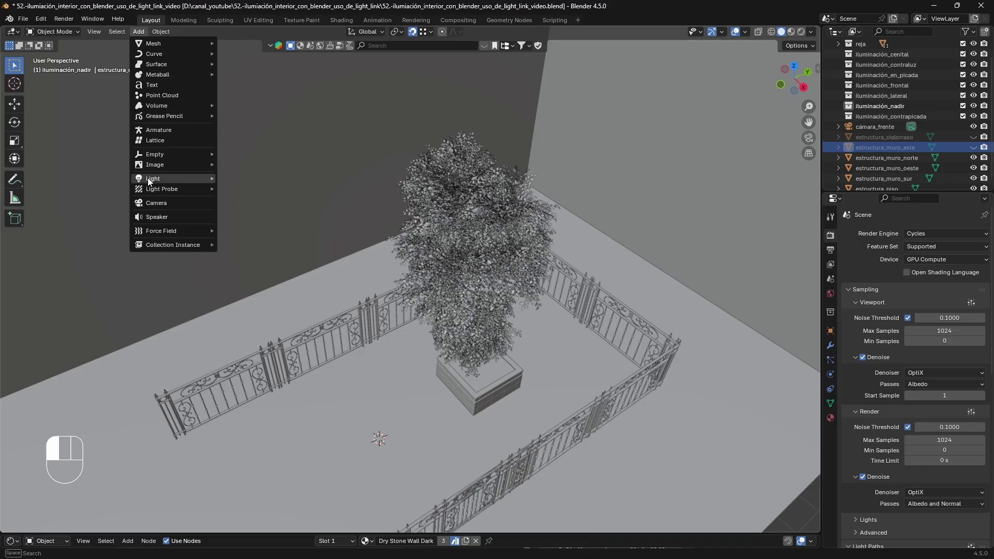
{"action": "mouse_move", "coordinate": [154, 180]}
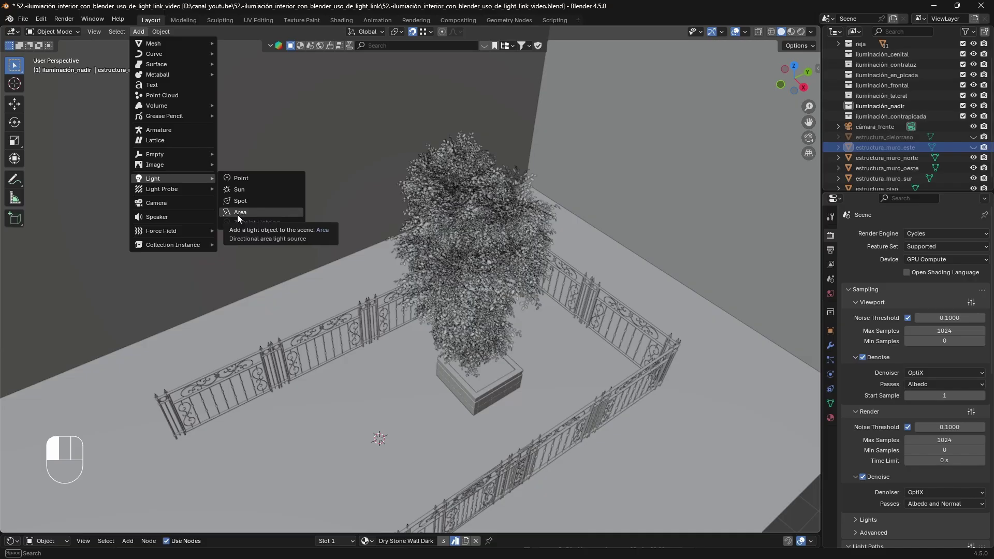
{"action": "left_click", "coordinate": [237, 214]}
Step: Raise the area light about 8.25 m along the global Z axis
{"action": "middle_click_drag", "start_coordinate": [362, 415], "coordinate": [396, 428]}
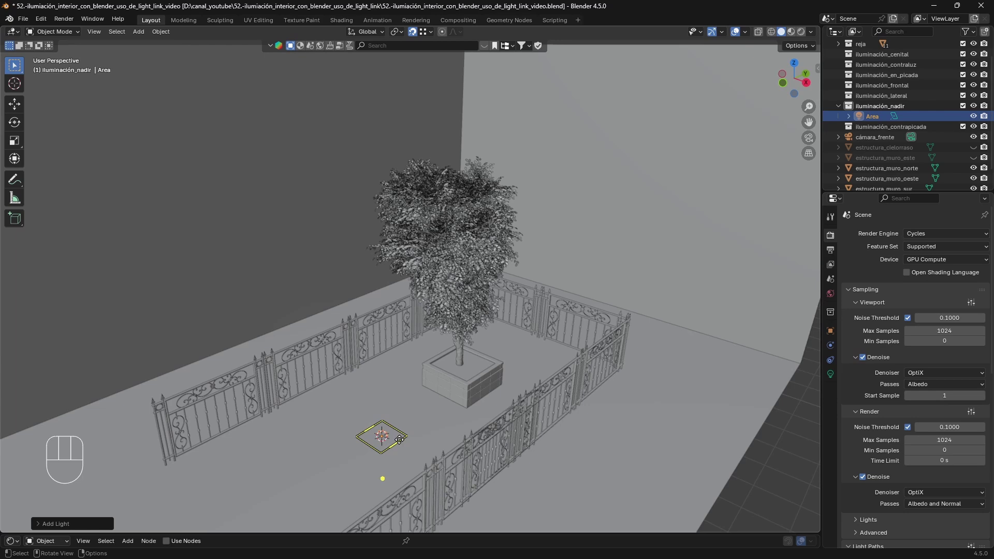
{"action": "key", "text": "g"}
{"action": "key", "text": "z"}
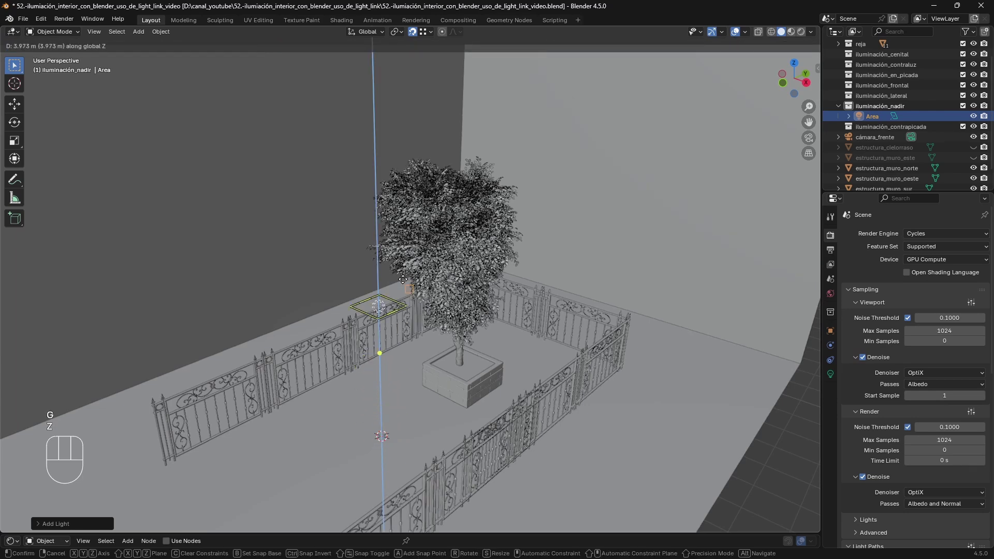
{"action": "key", "text": "ctrl"}
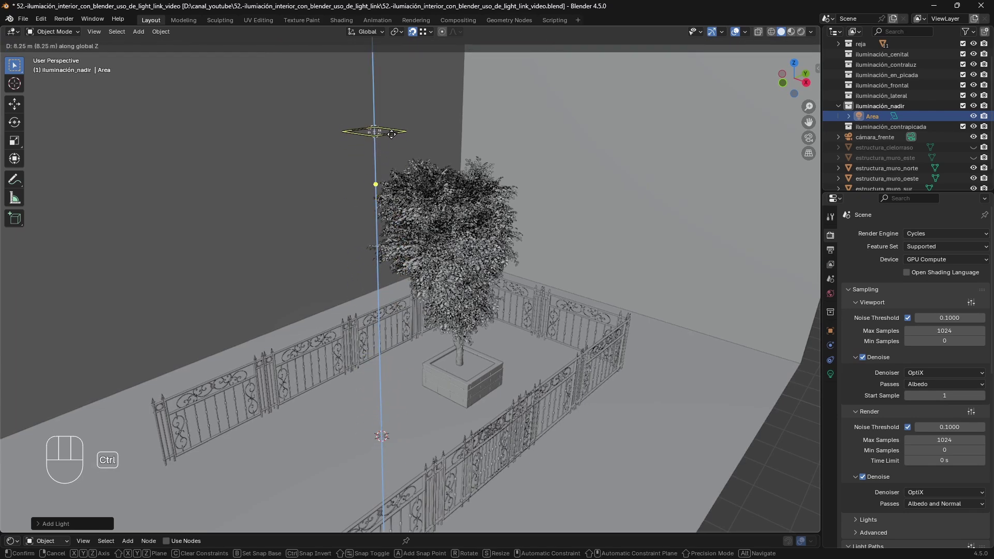
{"action": "left_click", "coordinate": [392, 134]}
Step: In top orthographic view, move the area light about -0.76 m in X, and along Y until it sits over the tree's crown
{"action": "middle_click_drag", "start_coordinate": [408, 170], "coordinate": [408, 224]}
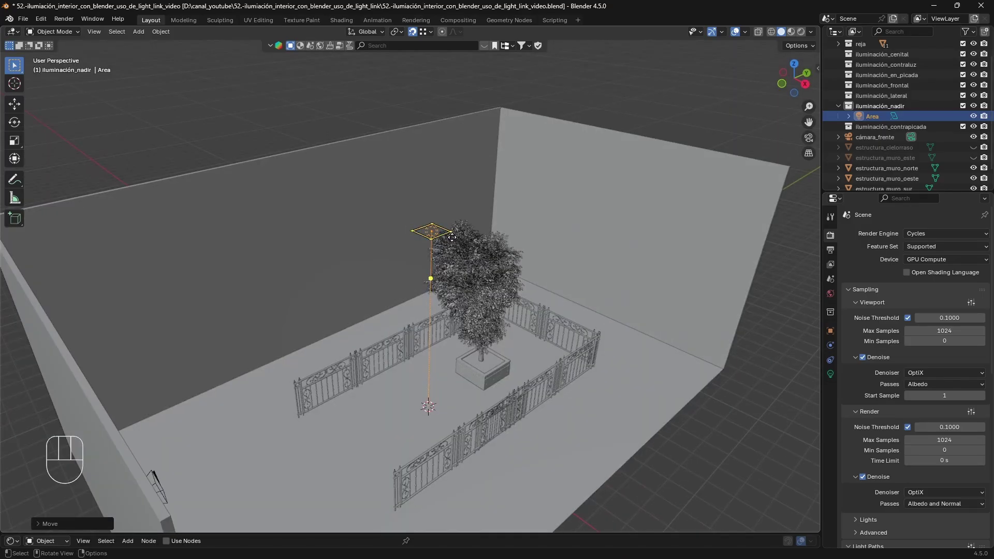
{"action": "middle_click_drag", "start_coordinate": [467, 237], "coordinate": [458, 235]}
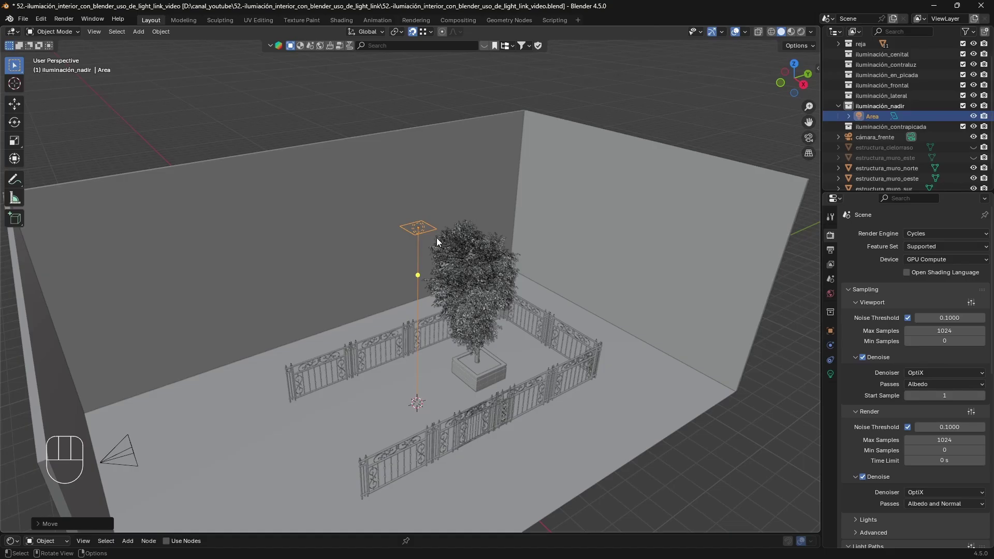
{"action": "middle_click_drag", "start_coordinate": [436, 238], "coordinate": [492, 250]}
{"action": "scroll", "coordinate": [493, 250], "scroll_direction": "up", "scroll_amount": 4}
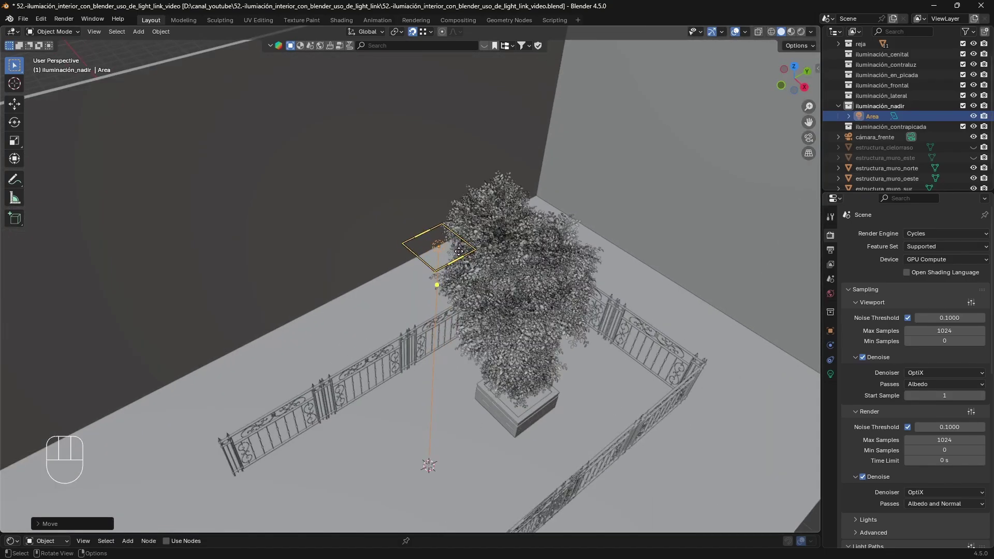
{"action": "scroll", "coordinate": [458, 251], "scroll_direction": "down", "scroll_amount": 3}
{"action": "key", "text": "KP_5"}
{"action": "key", "text": "KP_7"}
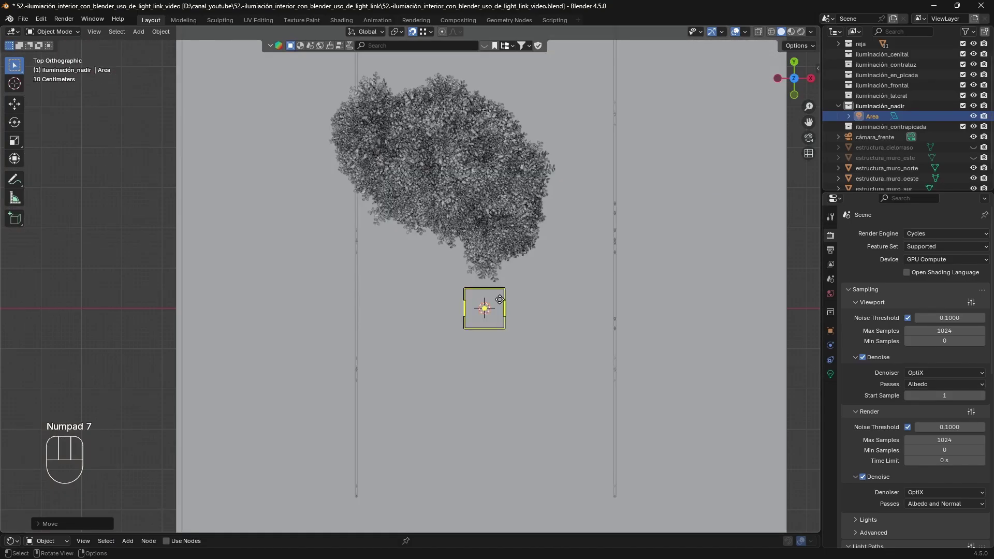
{"action": "key", "text": "g"}
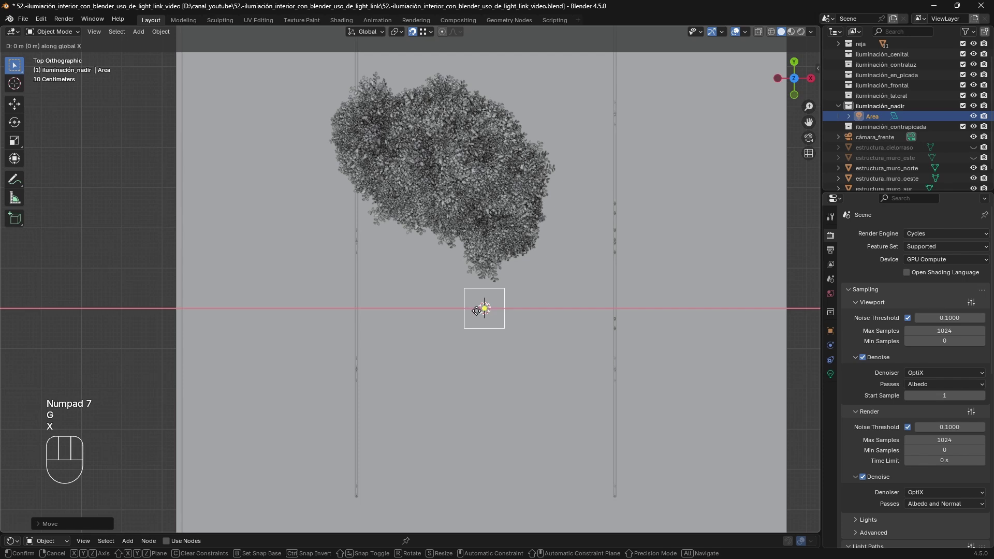
{"action": "key", "text": "x"}
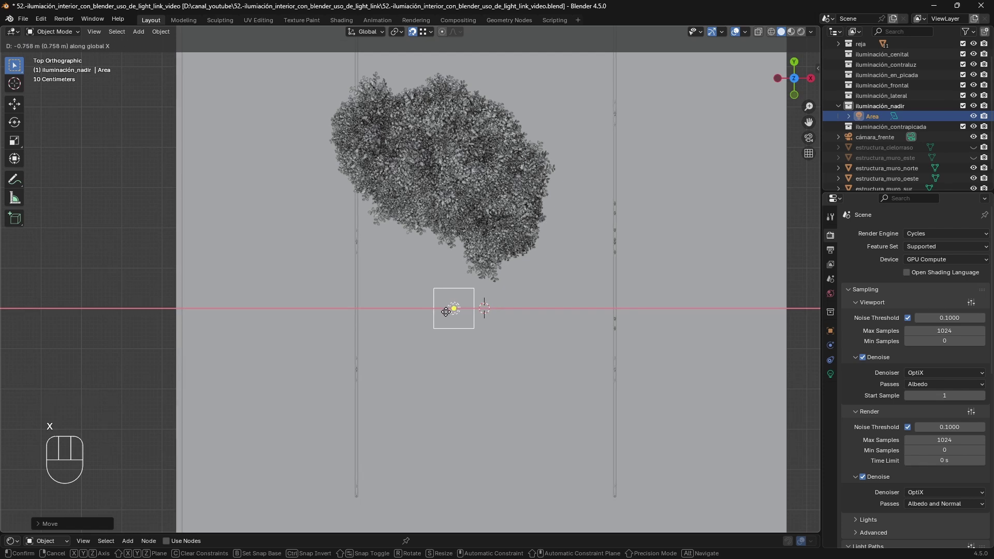
{"action": "key", "text": "y"}
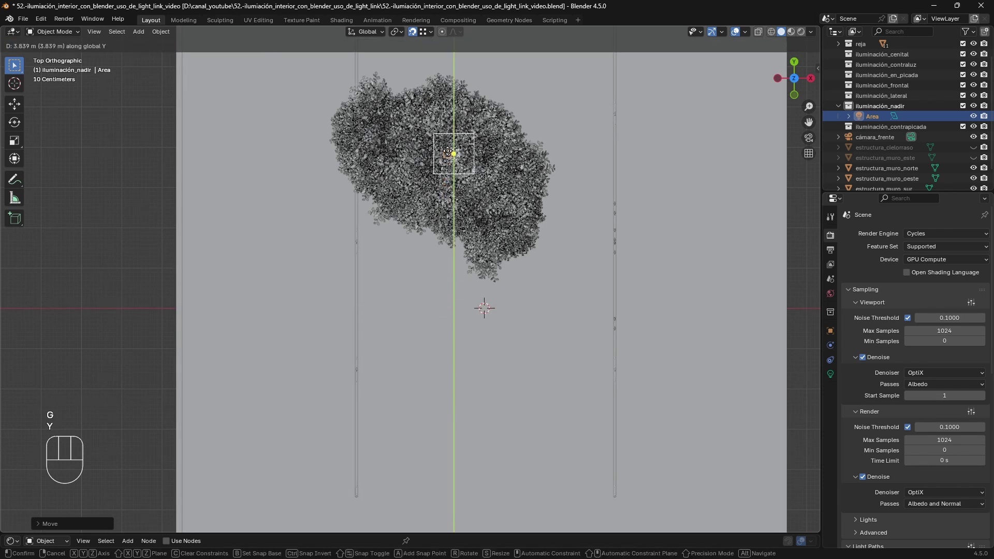
{"action": "left_click", "coordinate": [456, 158]}
Step: Shift the area light about -0.17 m more along X to centre it over the foliage
{"action": "key", "text": "g"}
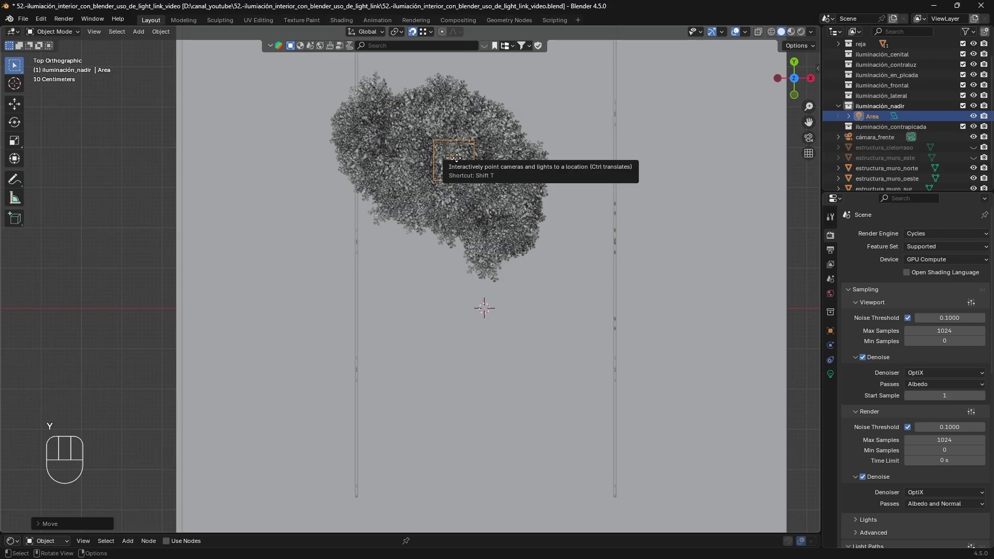
{"action": "key", "text": "z"}
{"action": "key", "text": "z"}
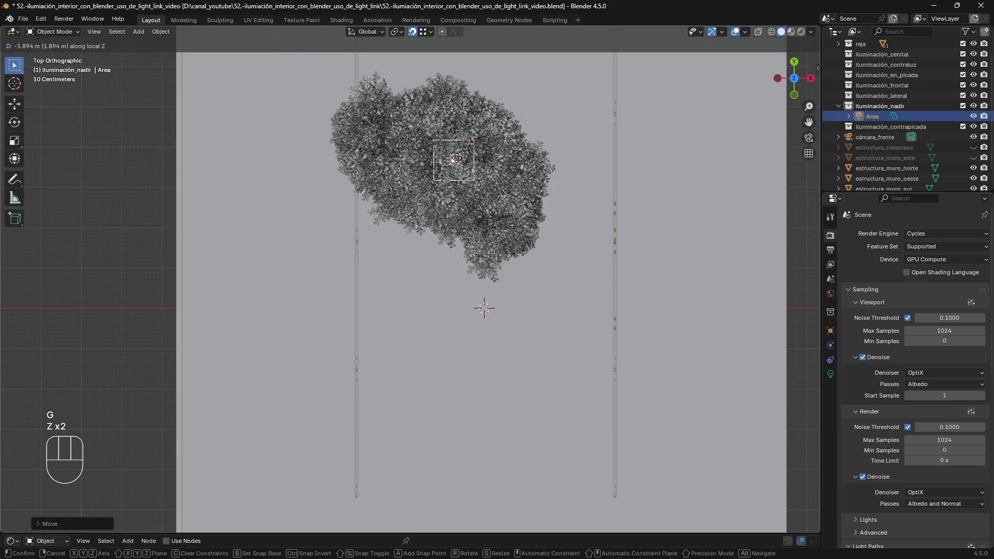
{"action": "key", "text": "x"}
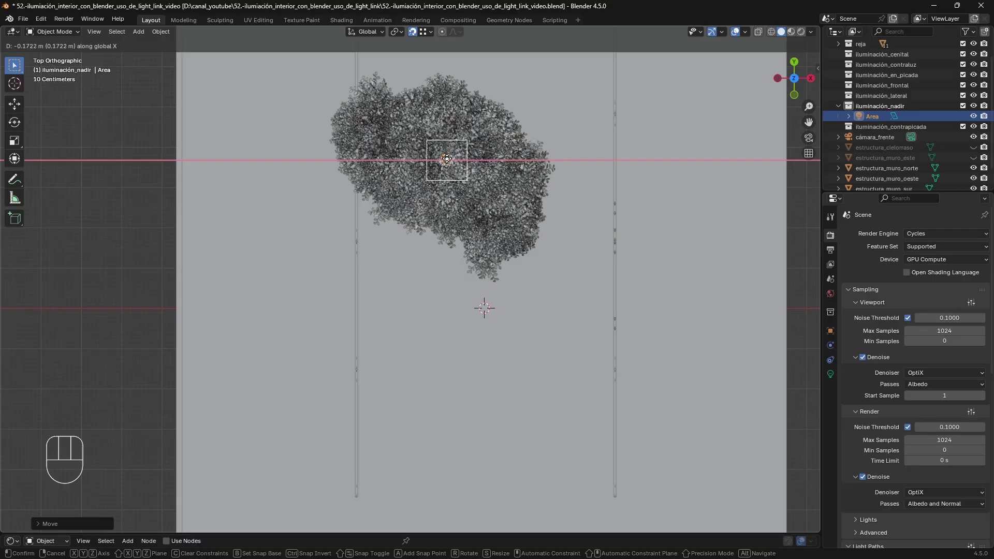
{"action": "left_click", "coordinate": [447, 159]}
Step: Raise the area light about 1.29 m further along Z above the tree
{"action": "scroll", "coordinate": [476, 259], "scroll_direction": "down", "scroll_amount": 3}
{"action": "middle_click_drag", "start_coordinate": [476, 259], "coordinate": [443, 197]}
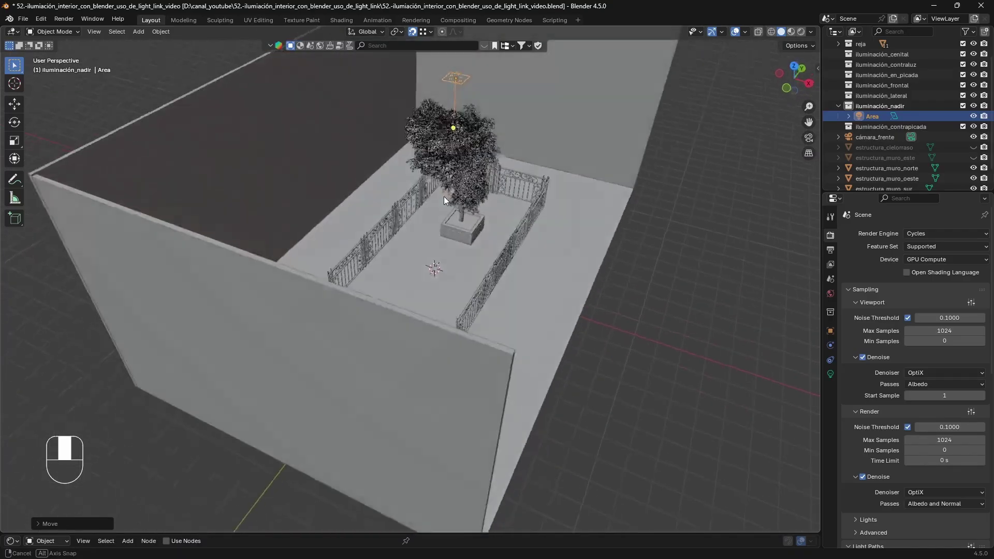
{"action": "middle_click_drag", "start_coordinate": [511, 190], "coordinate": [407, 229]}
{"action": "scroll", "coordinate": [398, 181], "scroll_direction": "up", "scroll_amount": 3}
{"action": "scroll", "coordinate": [420, 270], "scroll_direction": "up", "scroll_amount": 2}
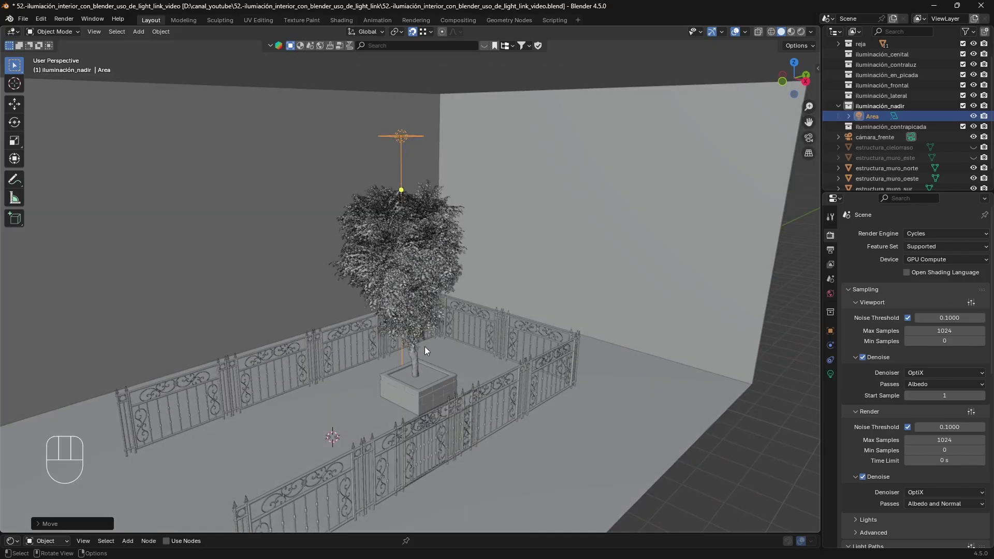
{"action": "mouse_move", "coordinate": [435, 297]}
{"action": "middle_mouse_down"}
{"action": "mouse_move", "coordinate": [452, 314]}
{"action": "mouse_move", "coordinate": [517, 316]}
{"action": "mouse_move", "coordinate": [445, 298]}
{"action": "mouse_move", "coordinate": [439, 228]}
{"action": "mouse_move", "coordinate": [454, 332]}
{"action": "mouse_move", "coordinate": [446, 306]}
{"action": "middle_mouse_up"}
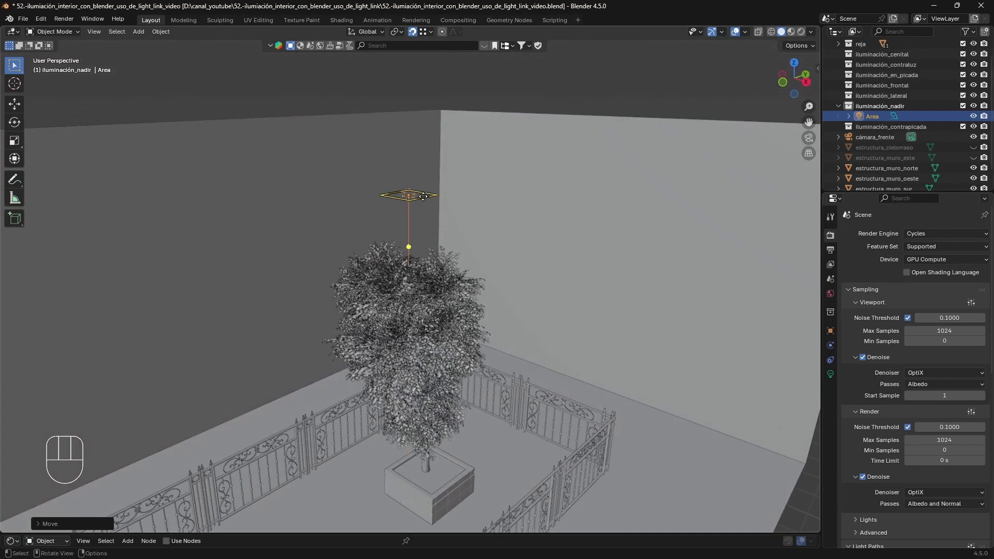
{"action": "key", "text": "g"}
{"action": "key", "text": "z"}
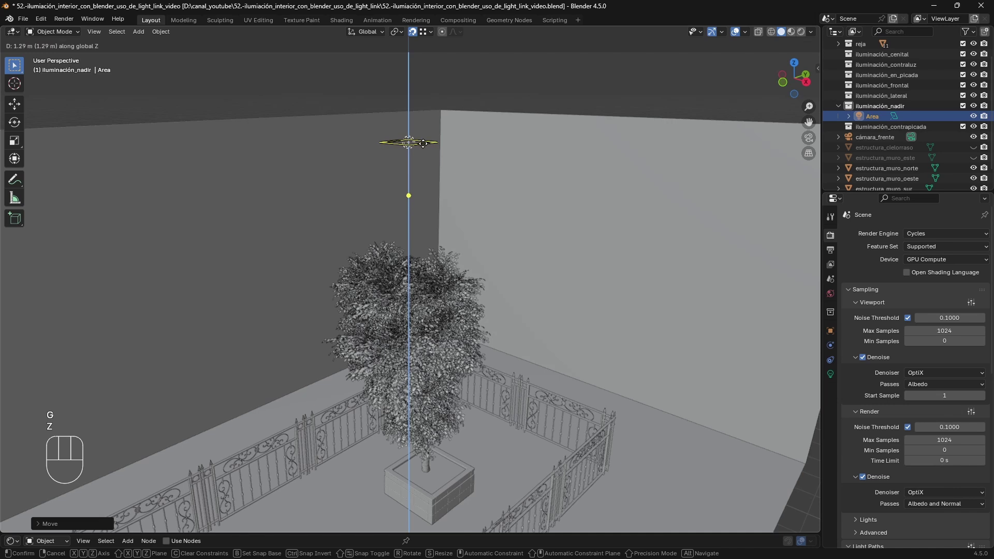
{"action": "left_click", "coordinate": [562, 105]}
Step: Show the ceiling and east wall to check the light's height against them, and hide both again
{"action": "middle_click_drag", "start_coordinate": [562, 104], "coordinate": [561, 136]}
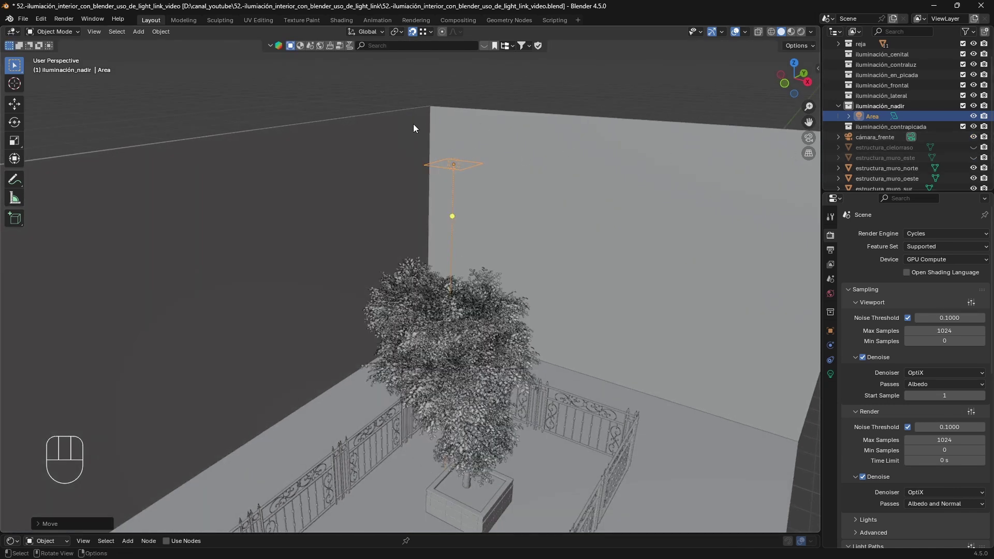
{"action": "left_click", "coordinate": [973, 147]}
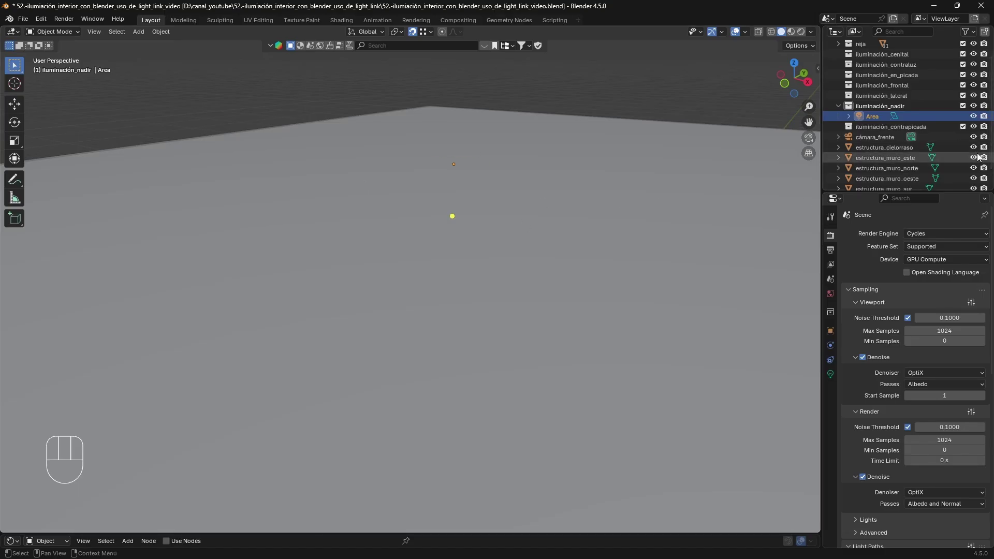
{"action": "left_click_drag", "start_coordinate": [973, 147], "coordinate": [511, 198]}
{"action": "middle_click_drag", "start_coordinate": [511, 202], "coordinate": [365, 152]}
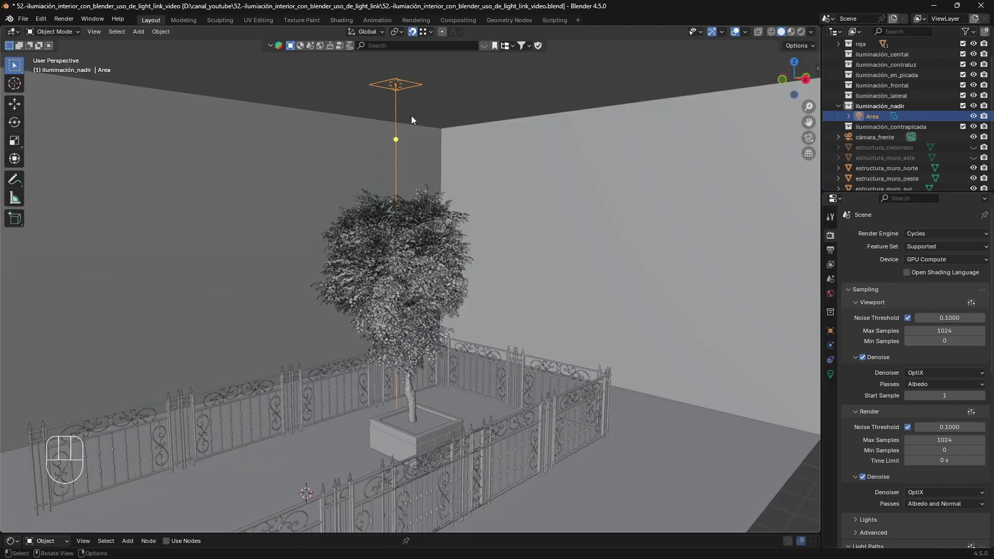
{"action": "middle_click_drag", "start_coordinate": [440, 125], "coordinate": [412, 159]}
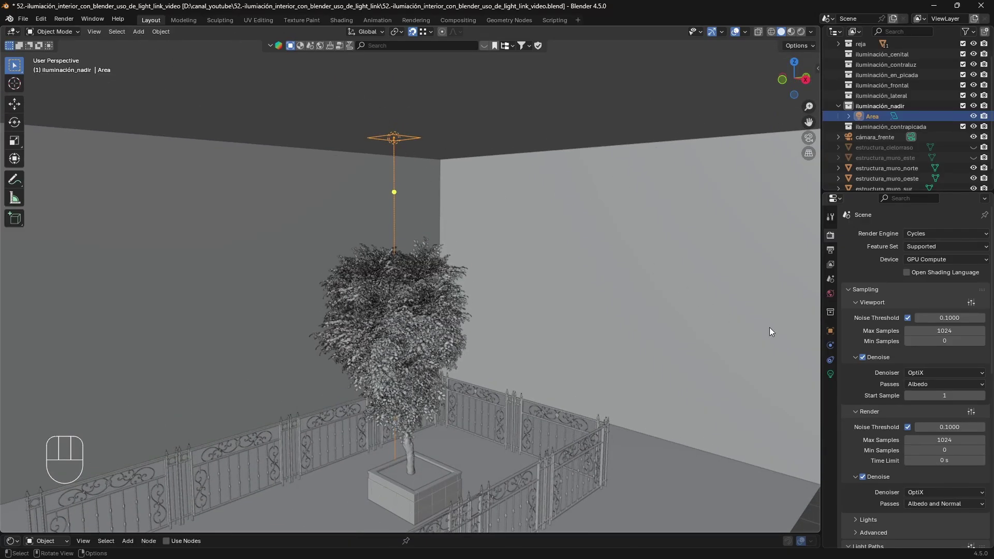
Step: Open the area light's data properties and enable Use Nodes for it in the shader editor
{"action": "left_click", "coordinate": [830, 373]}
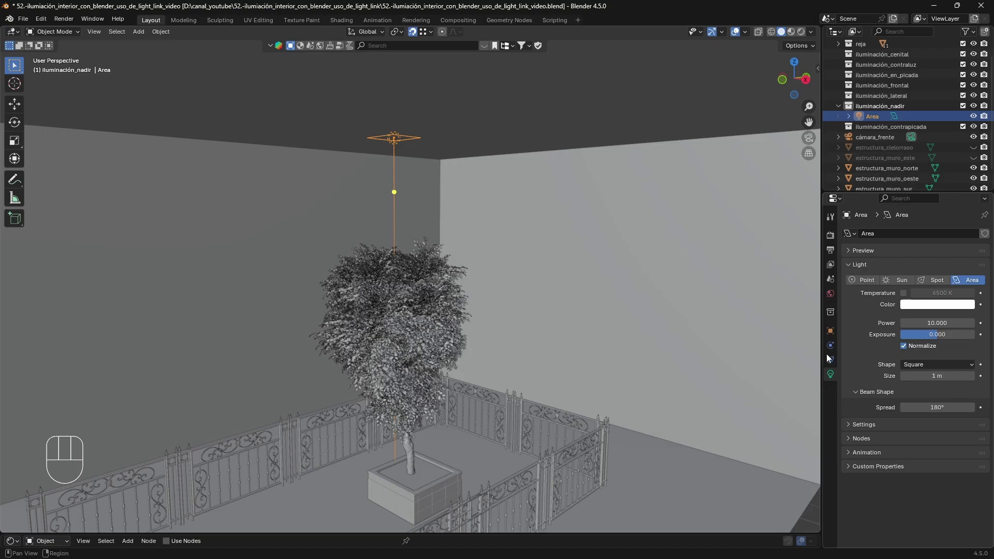
{"action": "middle_click_drag", "start_coordinate": [437, 196], "coordinate": [447, 331]}
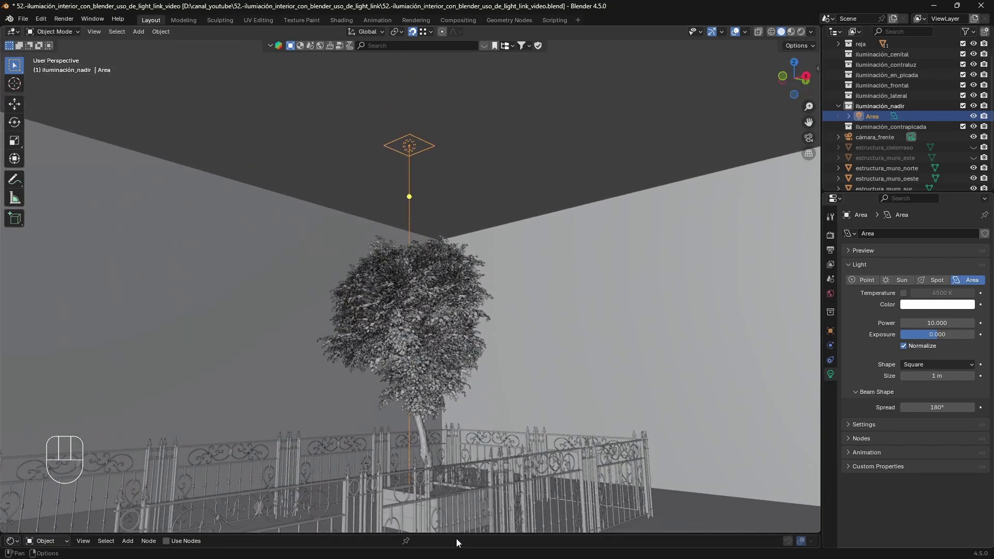
{"action": "left_click_drag", "start_coordinate": [455, 534], "coordinate": [466, 411]}
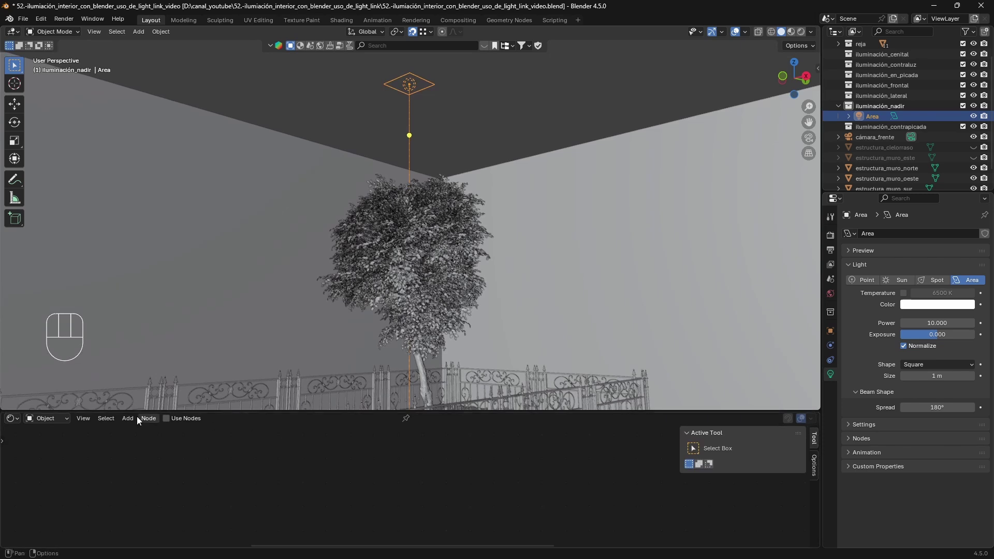
{"action": "left_click", "coordinate": [12, 418]}
{"action": "left_click", "coordinate": [168, 418]}
{"action": "scroll", "coordinate": [404, 441], "scroll_direction": "down", "scroll_amount": 5}
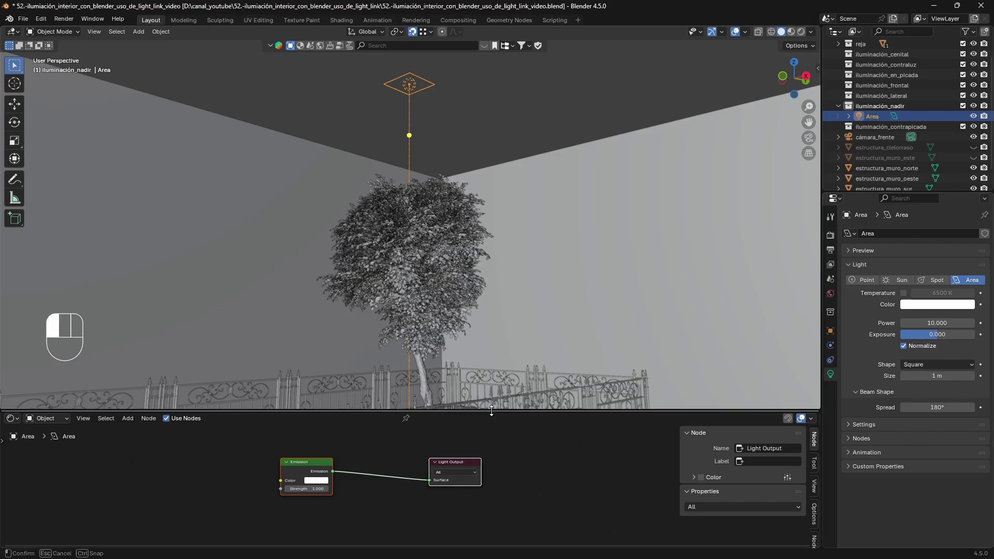
{"action": "left_click_drag", "start_coordinate": [491, 411], "coordinate": [491, 535]}
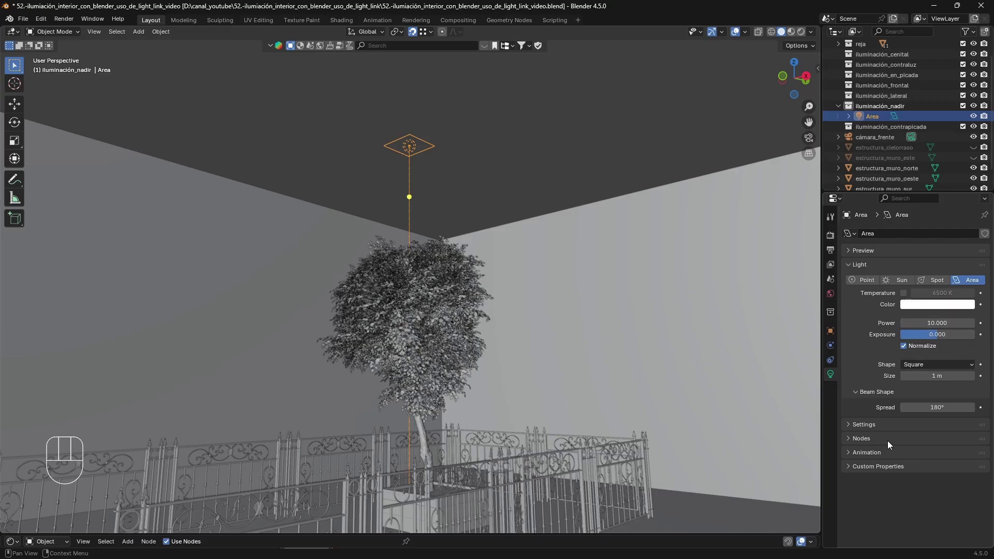
Step: Expand the area light's Settings and Nodes sections and look over their options
{"action": "left_click", "coordinate": [868, 425]}
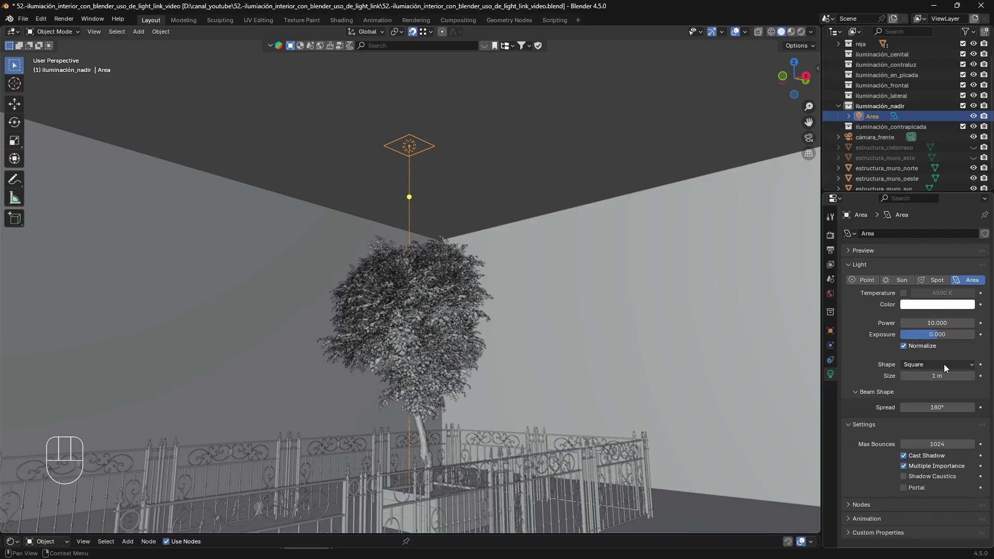
{"action": "left_click", "coordinate": [862, 504]}
{"action": "scroll", "coordinate": [913, 415], "scroll_direction": "down", "scroll_amount": 2}
{"action": "scroll", "coordinate": [937, 414], "scroll_direction": "up", "scroll_amount": 1}
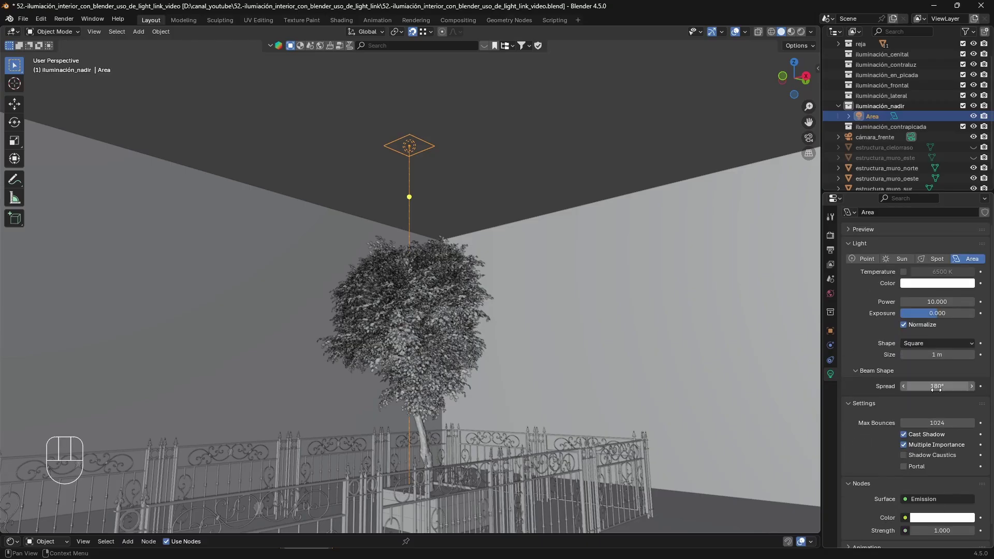
Step: Show the ceiling and east wall again and view the enclosed room through the camera with rendered shading
{"action": "scroll", "coordinate": [936, 394], "scroll_direction": "down", "scroll_amount": 1}
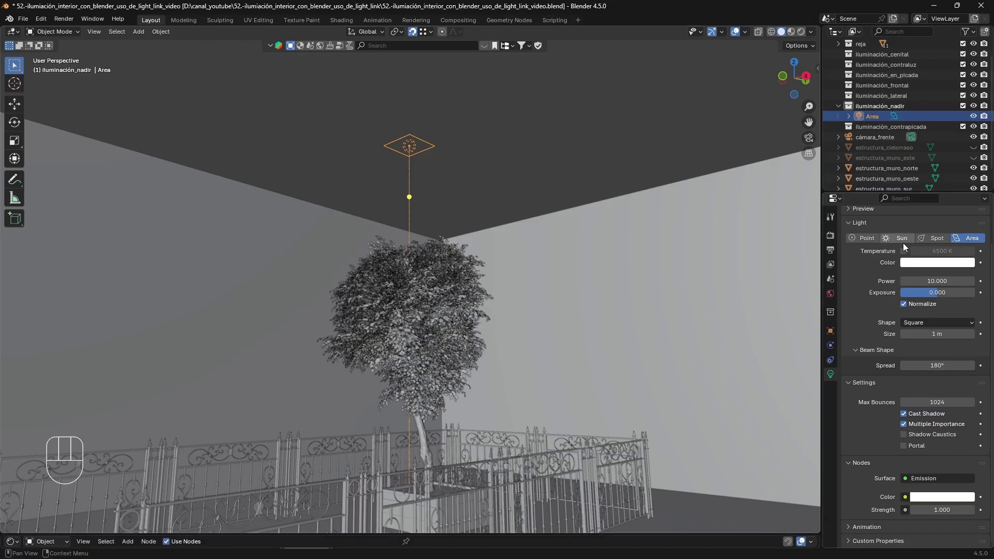
{"action": "middle_click_drag", "start_coordinate": [564, 248], "coordinate": [621, 289]}
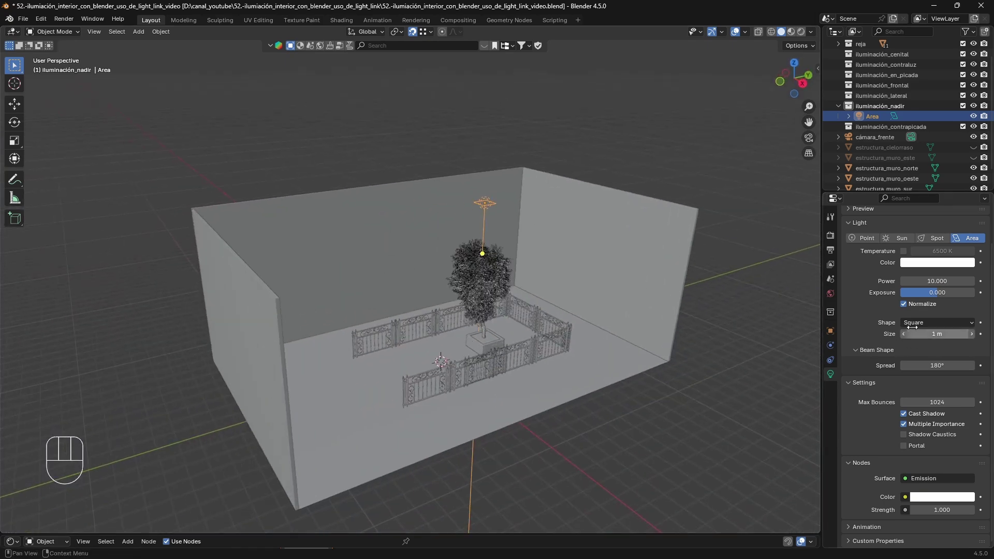
{"action": "scroll", "coordinate": [520, 214], "scroll_direction": "up", "scroll_amount": 5}
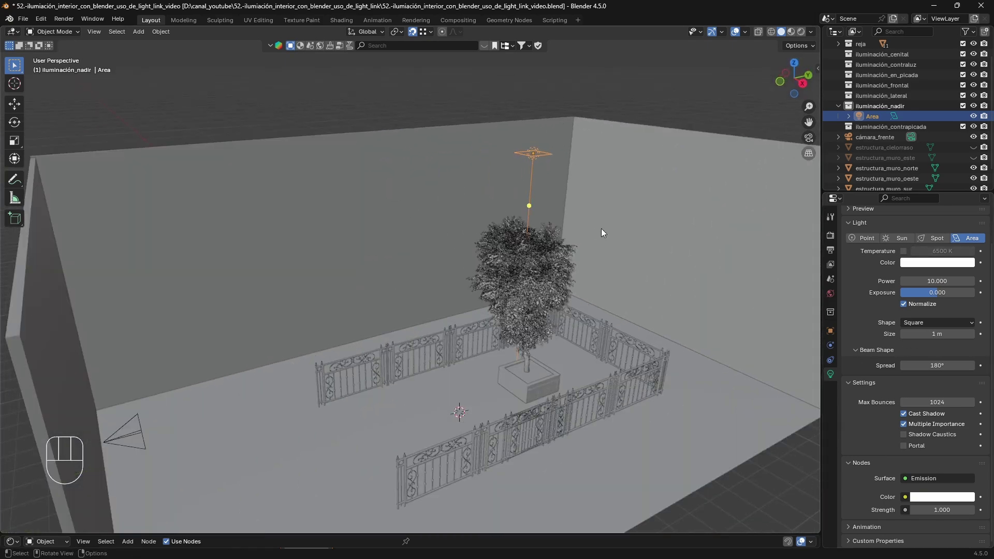
{"action": "middle_click_drag", "start_coordinate": [601, 228], "coordinate": [533, 212]}
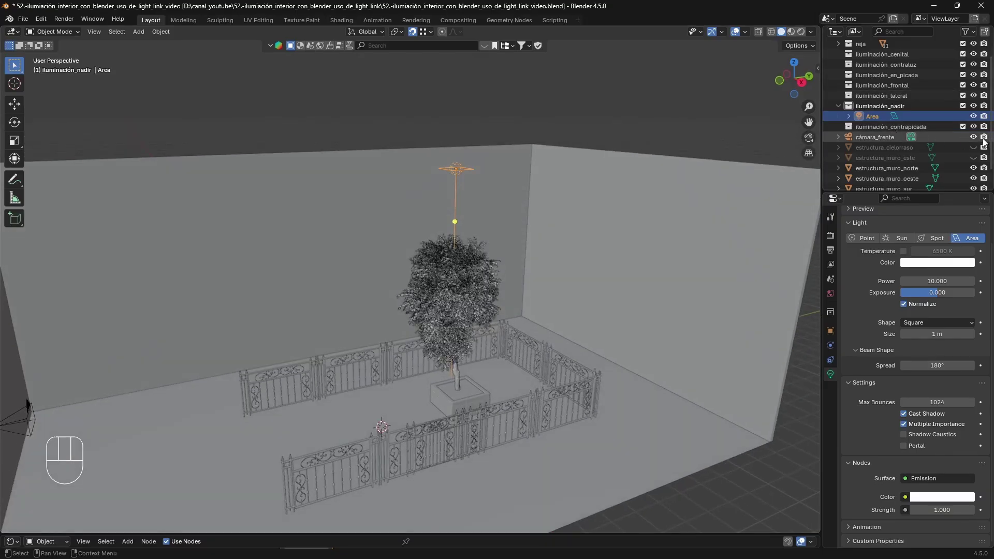
{"action": "left_click", "coordinate": [973, 147]}
{"action": "left_click", "coordinate": [973, 157]}
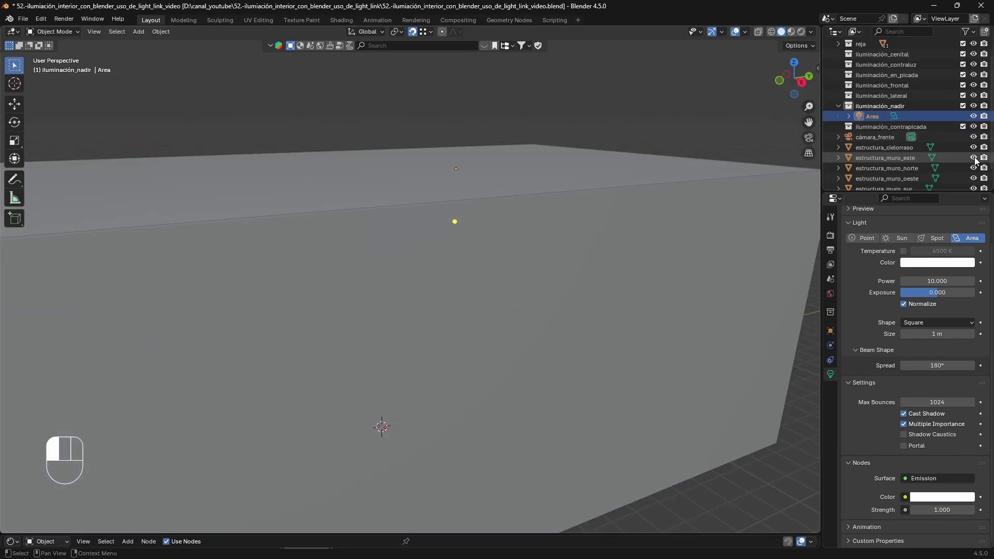
{"action": "key", "text": "KP_0"}
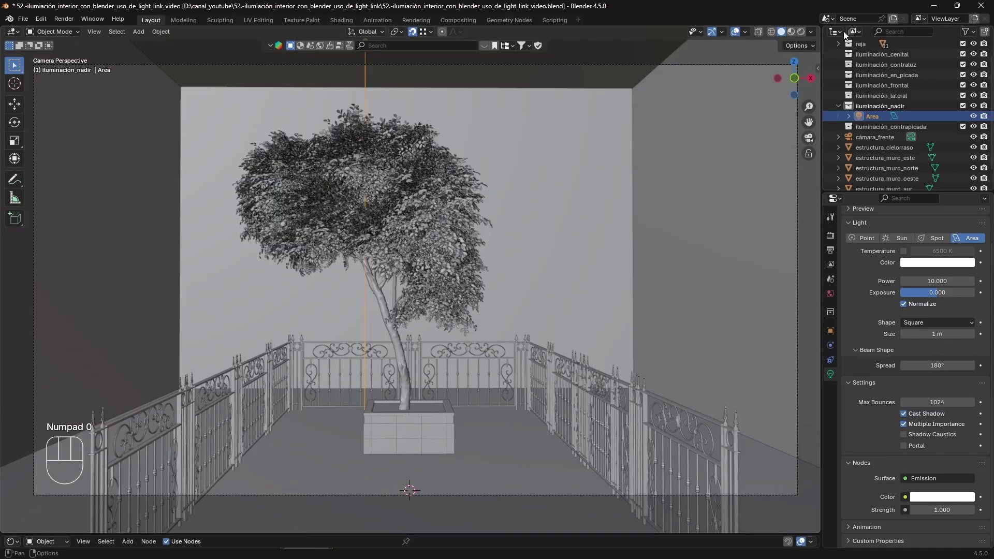
{"action": "left_click", "coordinate": [801, 32]}
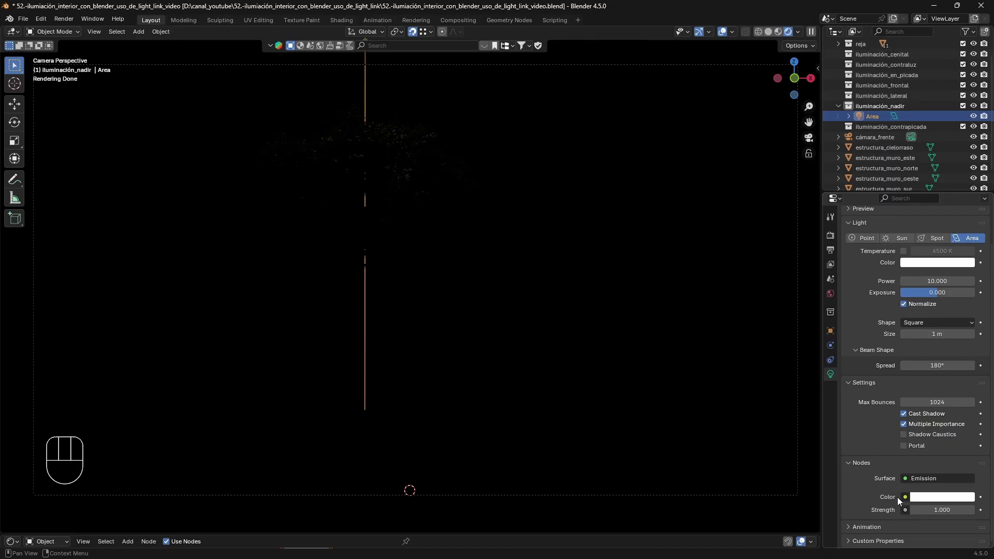
Step: Set the area light's power to 500 to brighten the treetop
{"action": "left_click", "coordinate": [946, 280]}
{"action": "type", "text": "500"}
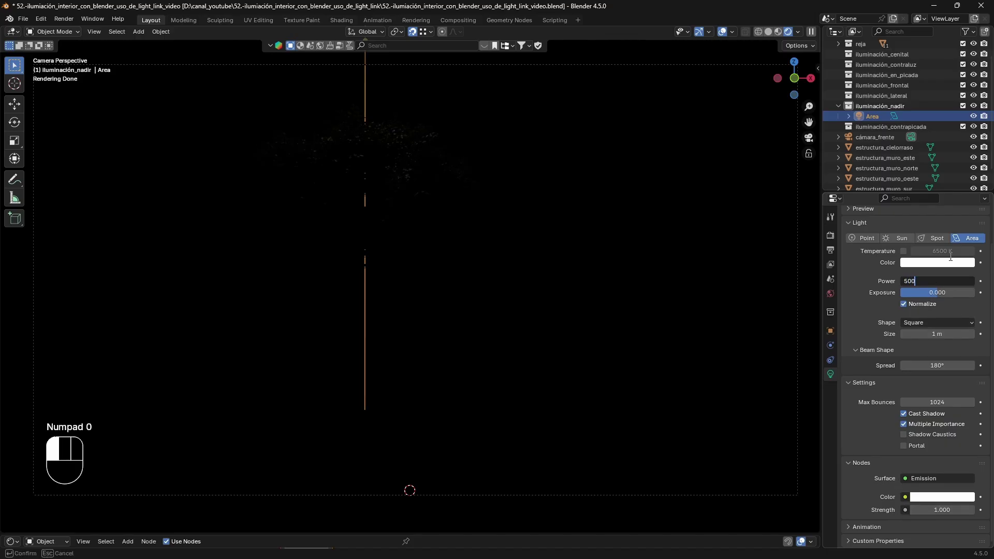
{"action": "key", "text": "Return"}
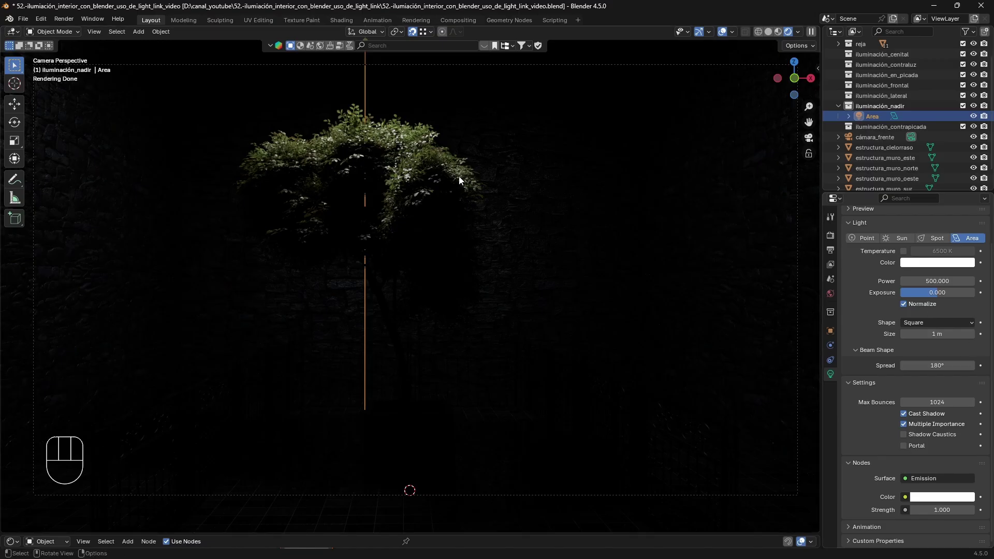
Step: Set the area light's size to 1.5 m above the tree
{"action": "middle_click_drag", "start_coordinate": [458, 176], "coordinate": [458, 175]}
{"action": "mouse_move", "coordinate": [447, 169]}
{"action": "middle_mouse_down", "text": "shift"}
{"action": "mouse_move", "coordinate": [448, 185]}
{"action": "mouse_move", "coordinate": [457, 182]}
{"action": "middle_mouse_up", "text": "shift"}
{"action": "scroll", "coordinate": [426, 160], "scroll_direction": "up", "scroll_amount": 2}
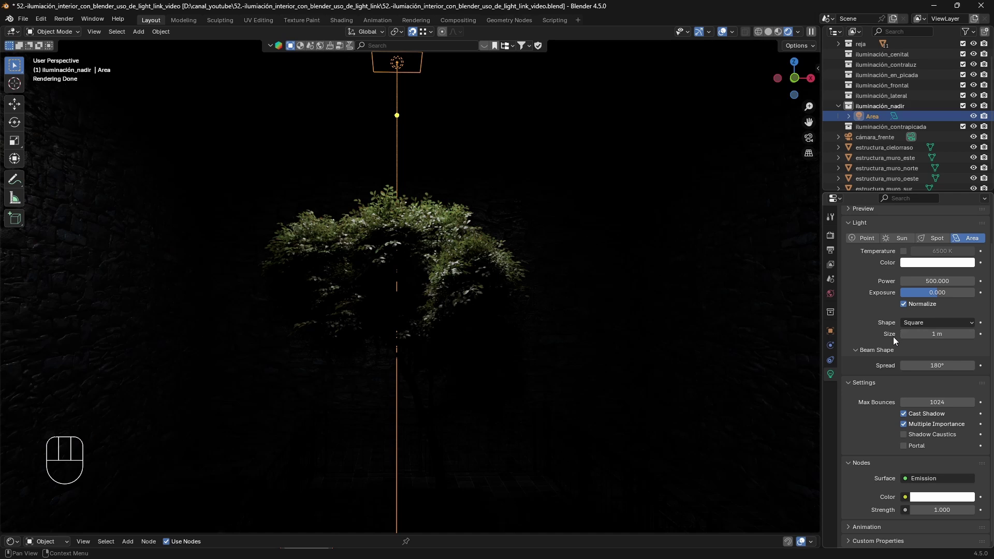
{"action": "left_click", "coordinate": [939, 333]}
{"action": "type", "text": "1"}
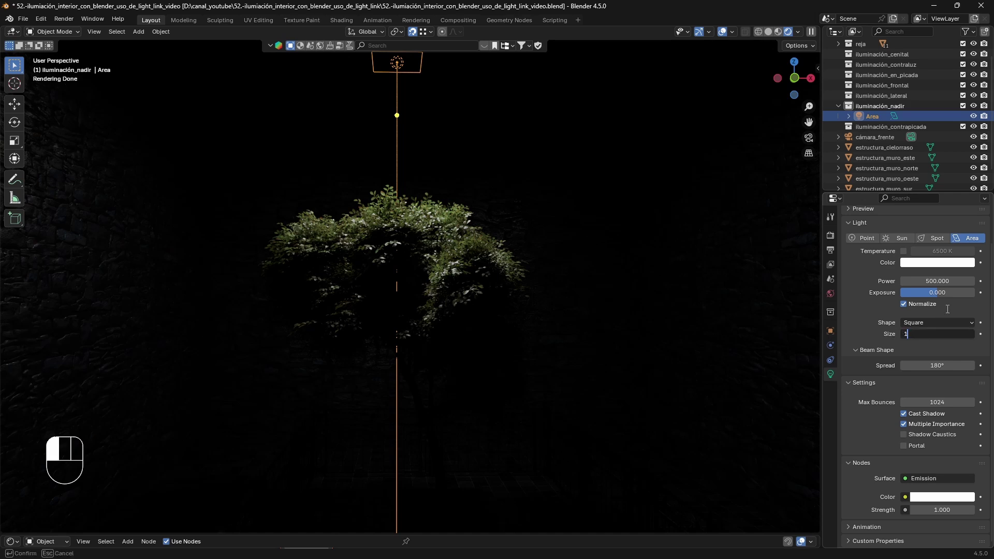
{"action": "type", "text": ".5"}
{"action": "left_click", "coordinate": [947, 309]}
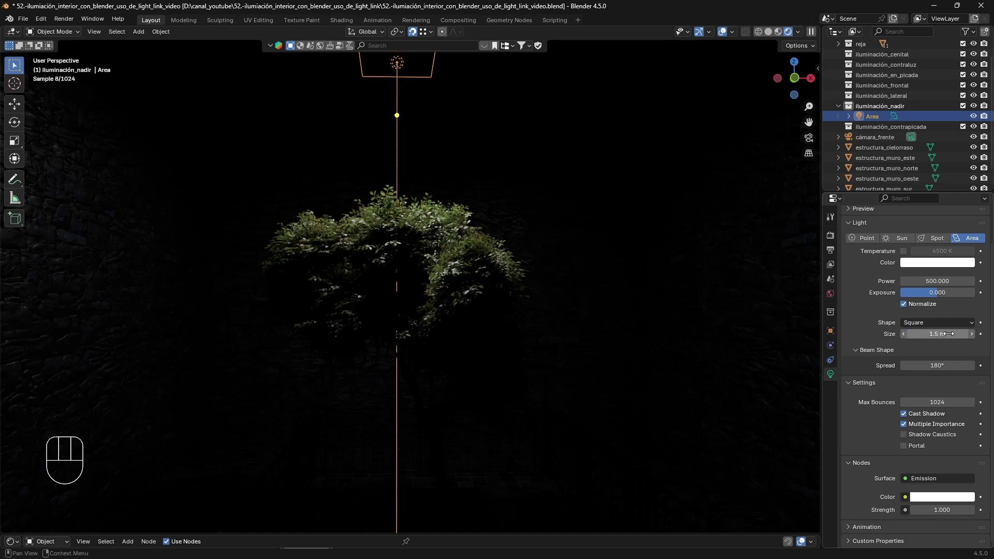
Step: Change the area light's shape from Square to Disk
{"action": "left_click", "coordinate": [943, 326]}
{"action": "middle_click_drag", "start_coordinate": [549, 209], "coordinate": [541, 233], "text": "shift"}
{"action": "left_click", "coordinate": [934, 323]}
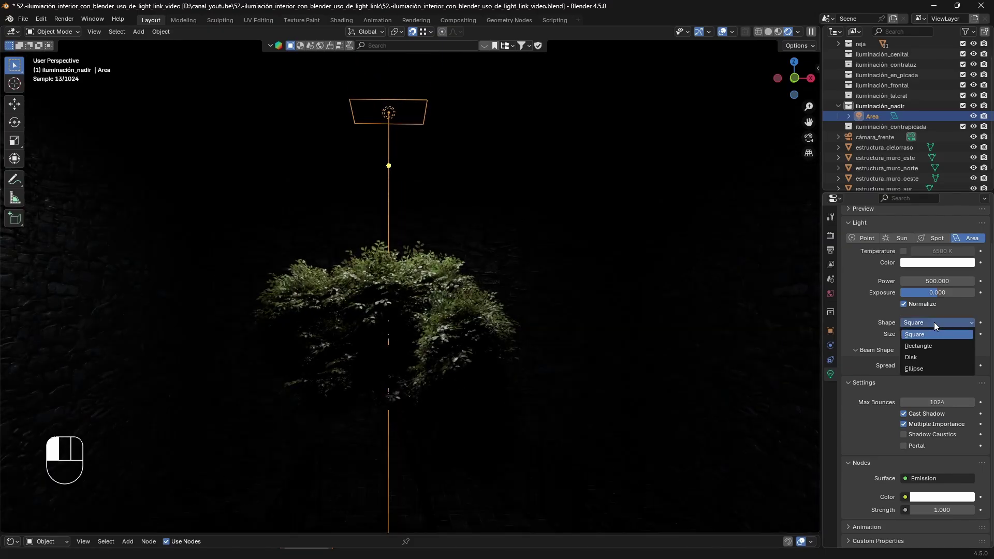
{"action": "left_click", "coordinate": [915, 357]}
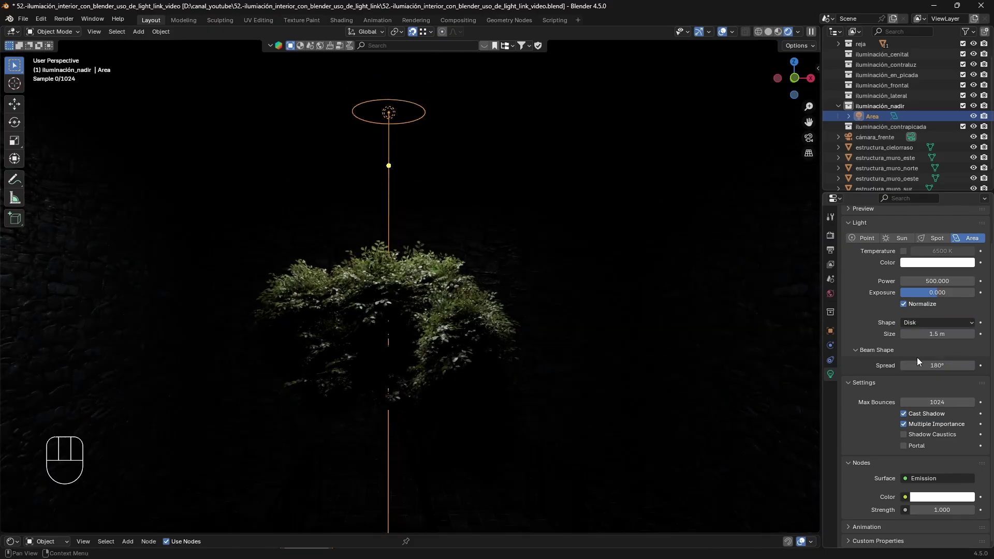
Step: Try the Rectangle shape for the area light, sized 2.72 m by 1.32 m, and the Ellipse shape with the same dimensions
{"action": "left_click", "coordinate": [926, 322]}
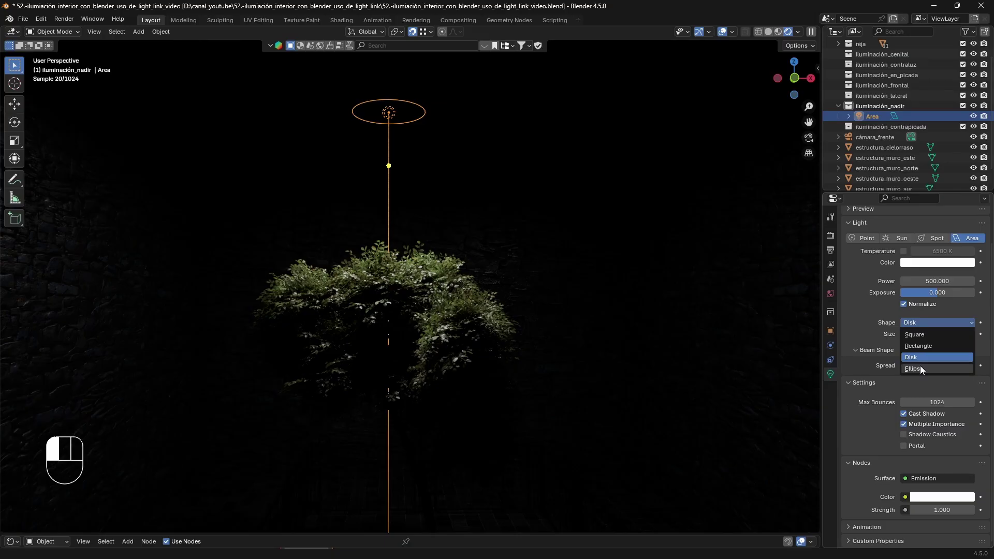
{"action": "left_click_drag", "start_coordinate": [920, 333], "coordinate": [855, 300]}
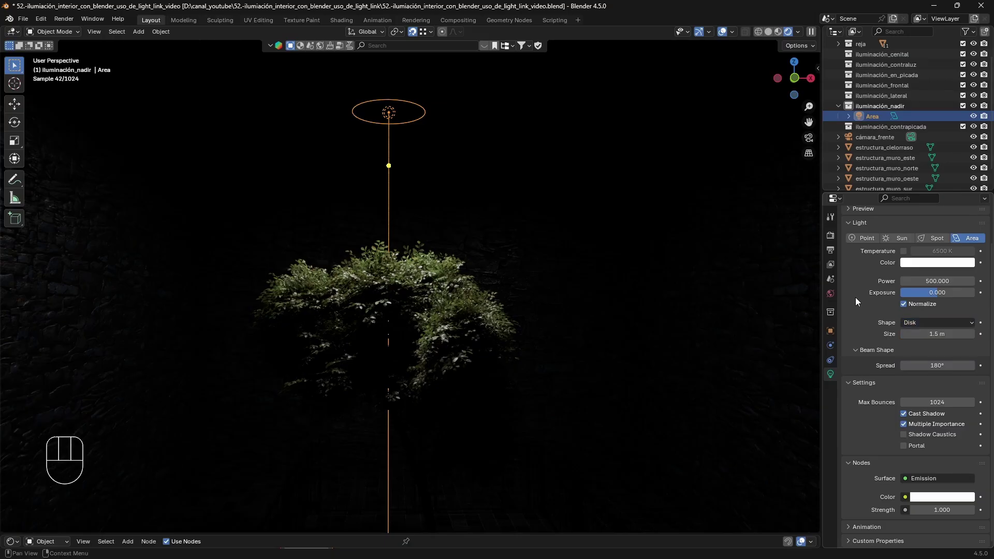
{"action": "left_click_drag", "start_coordinate": [936, 322], "coordinate": [972, 333]}
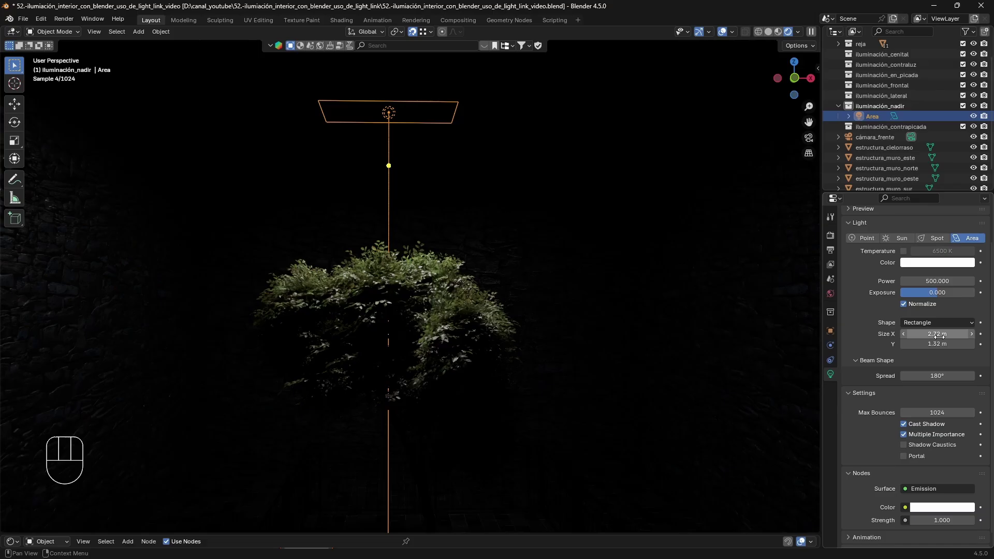
{"action": "left_click", "coordinate": [924, 322]}
{"action": "left_click", "coordinate": [923, 367]}
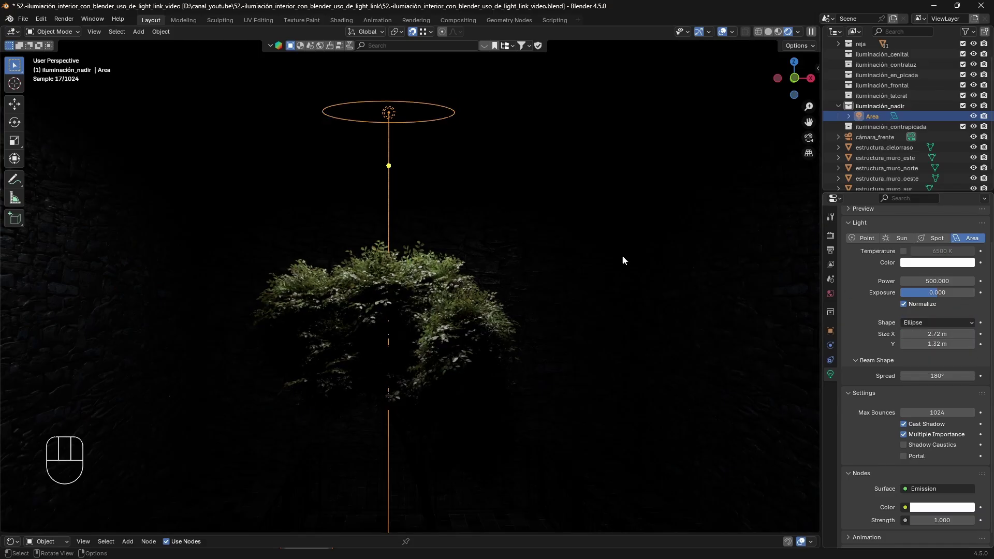
Step: Return the area light to the Disk shape, try a size of 2 m, and set it to 1.5 m
{"action": "left_click", "coordinate": [918, 322]}
{"action": "left_click", "coordinate": [927, 356]}
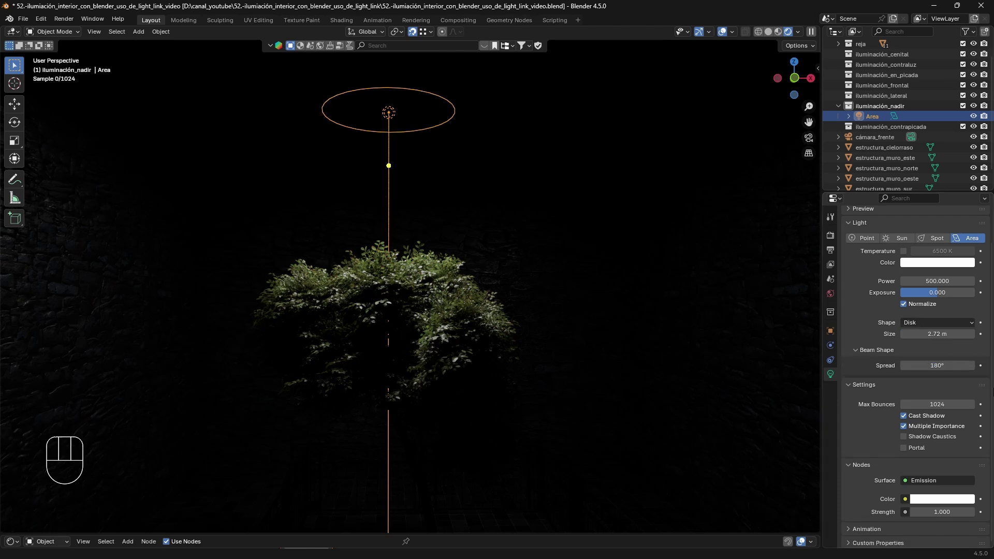
{"action": "left_click", "coordinate": [967, 333]}
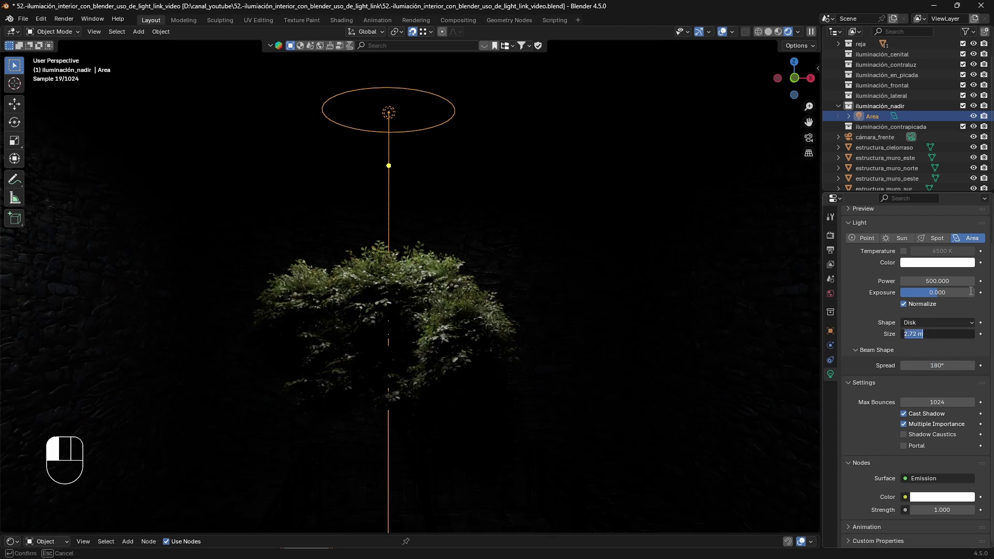
{"action": "type", "text": "2"}
{"action": "key", "text": "Return"}
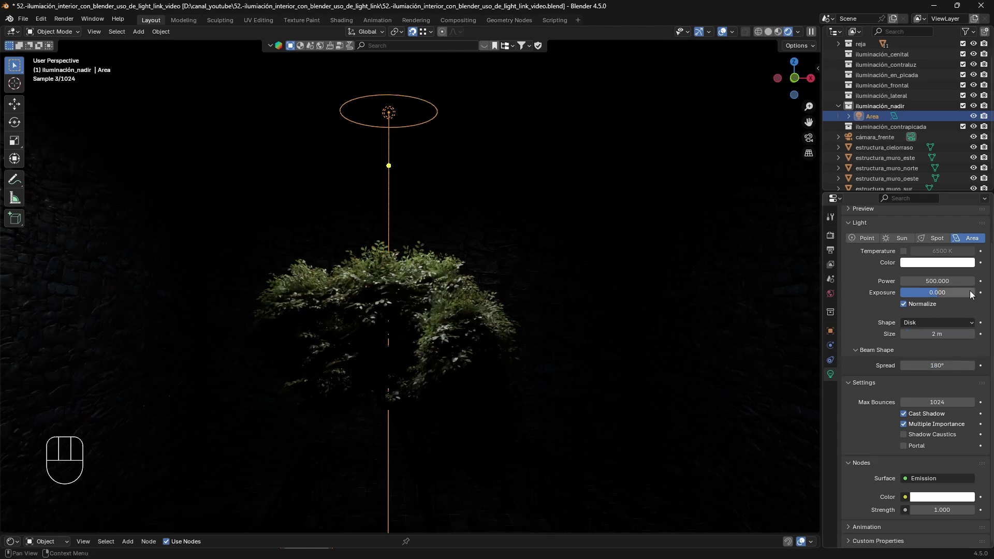
{"action": "left_click", "coordinate": [921, 334]}
{"action": "type", "text": "1.5"}
{"action": "key", "text": "Return"}
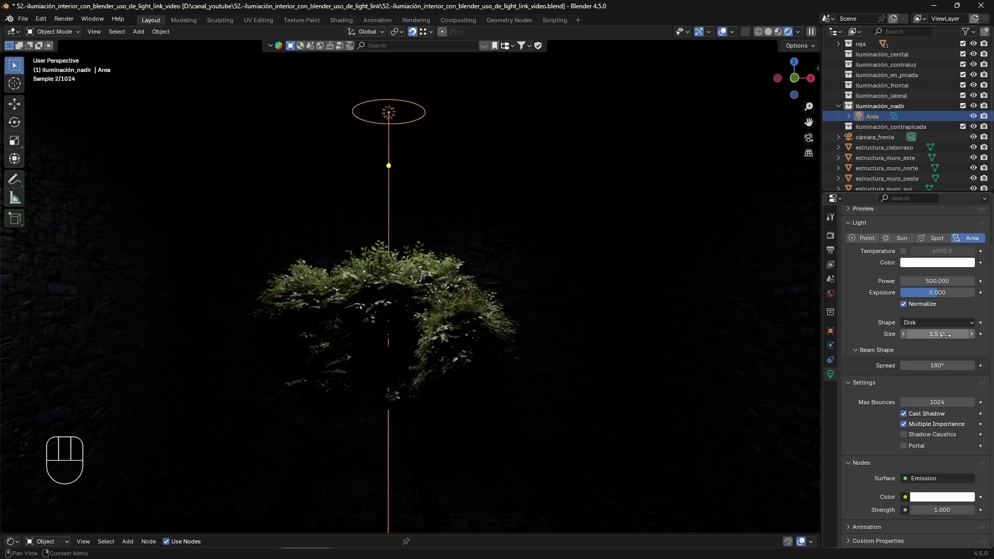
Step: Try a power of 1000 for the disk-shaped area light
{"action": "middle_click_drag", "start_coordinate": [344, 206], "coordinate": [428, 197], "text": "shift"}
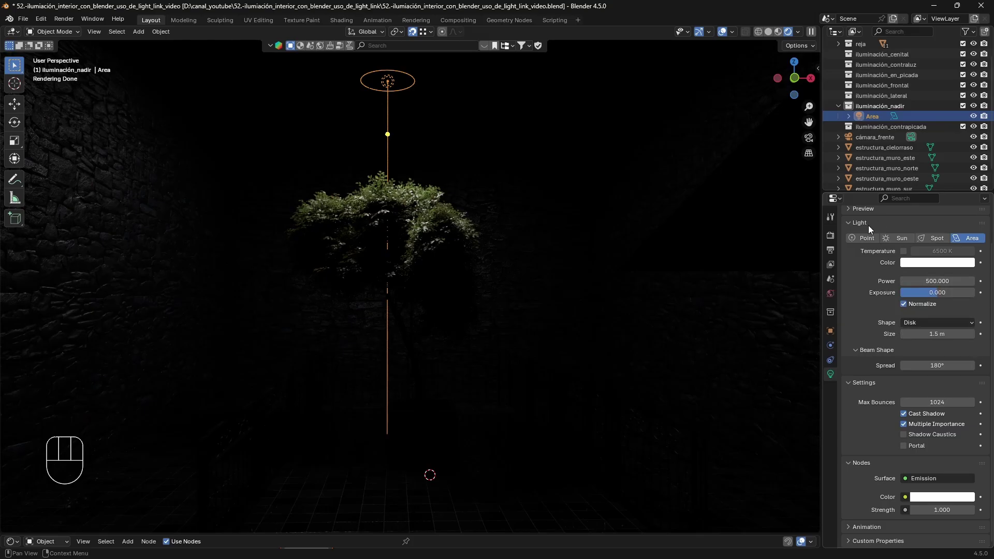
{"action": "left_click", "coordinate": [942, 281]}
{"action": "type", "text": "1000"}
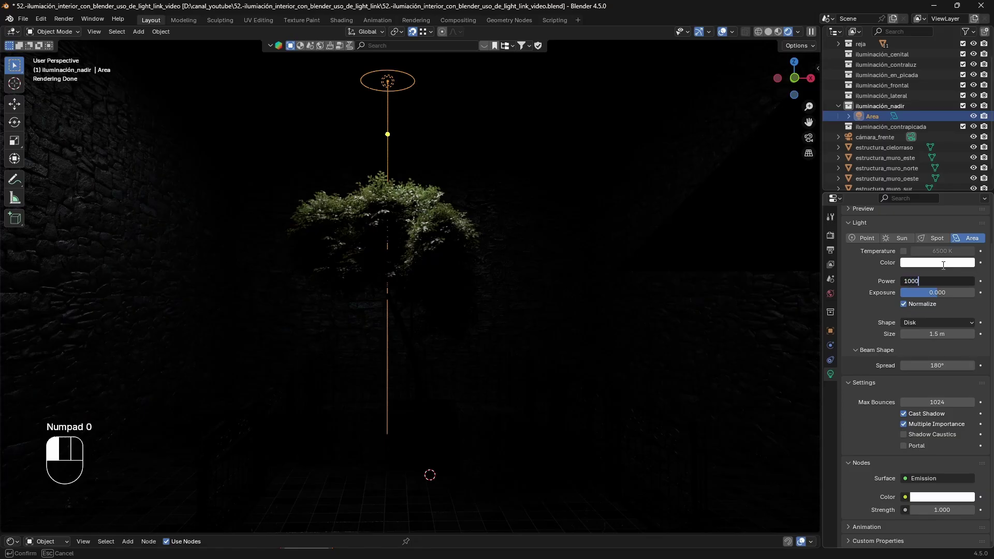
{"action": "left_click", "coordinate": [942, 265]}
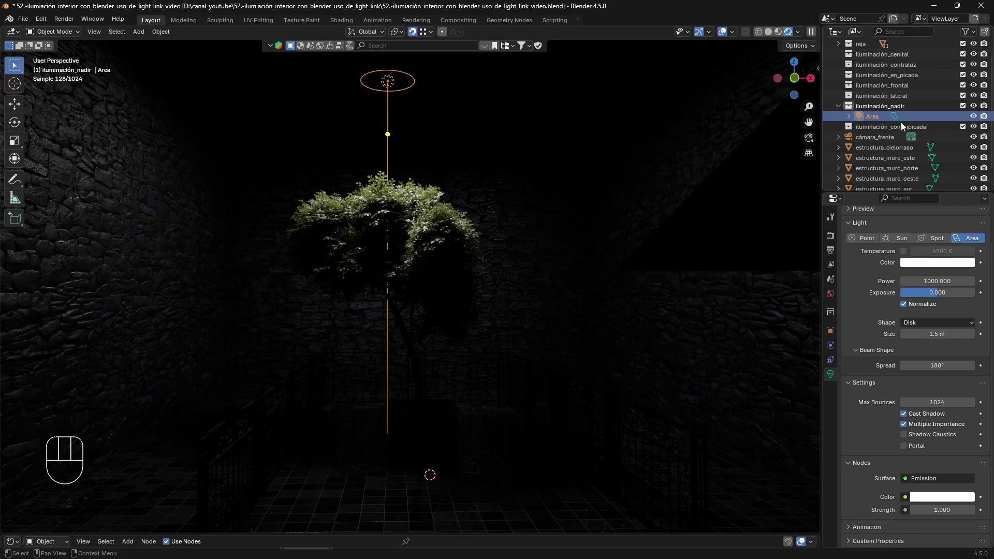
Step: Hide the cámara_frente object in the viewport and set the area light's power back to 500
{"action": "left_click", "coordinate": [974, 137]}
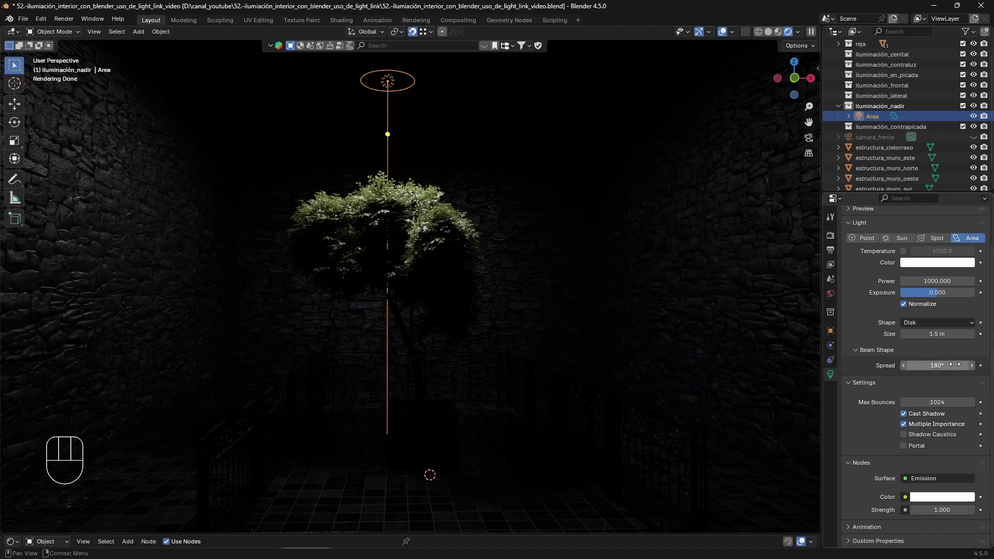
{"action": "left_click", "coordinate": [946, 280]}
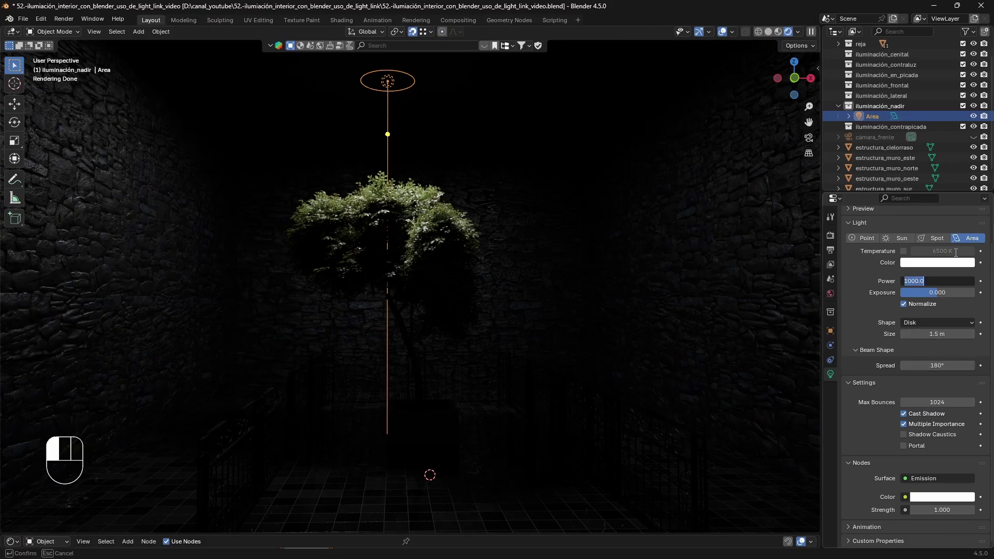
{"action": "type", "text": "500"}
{"action": "key", "text": "Return"}
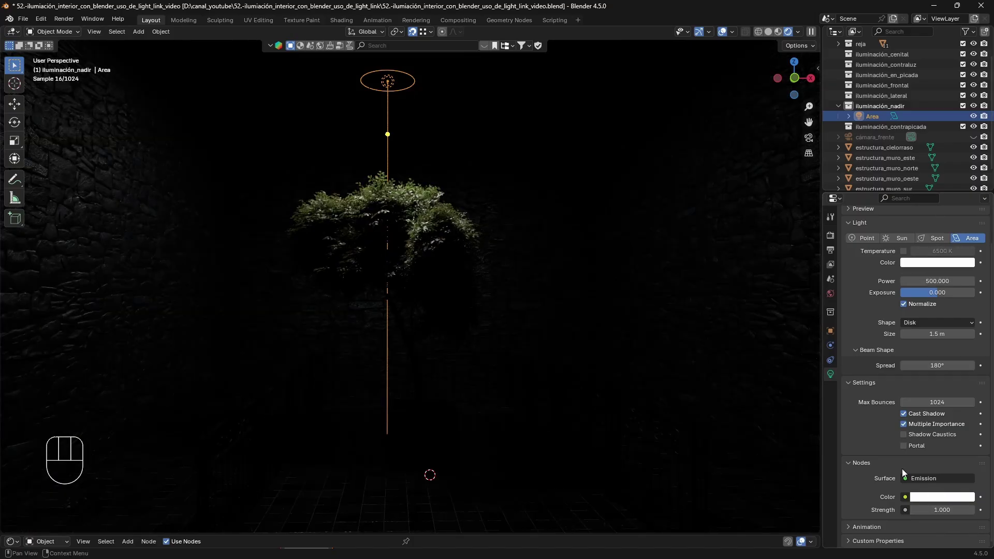
Step: Try emission strengths of 2 and 10 in the area light's node settings
{"action": "left_click", "coordinate": [924, 509]}
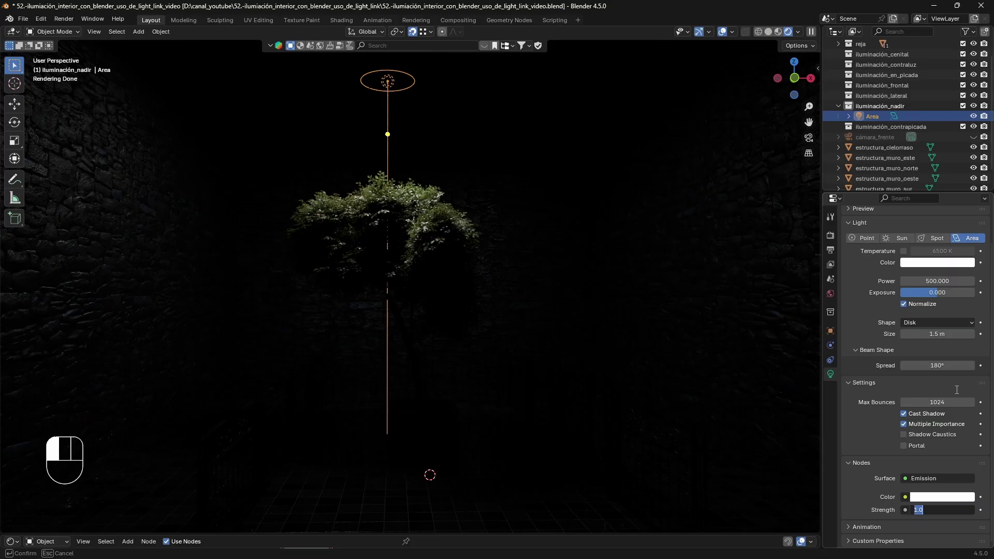
{"action": "type", "text": "2"}
{"action": "key", "text": "Return"}
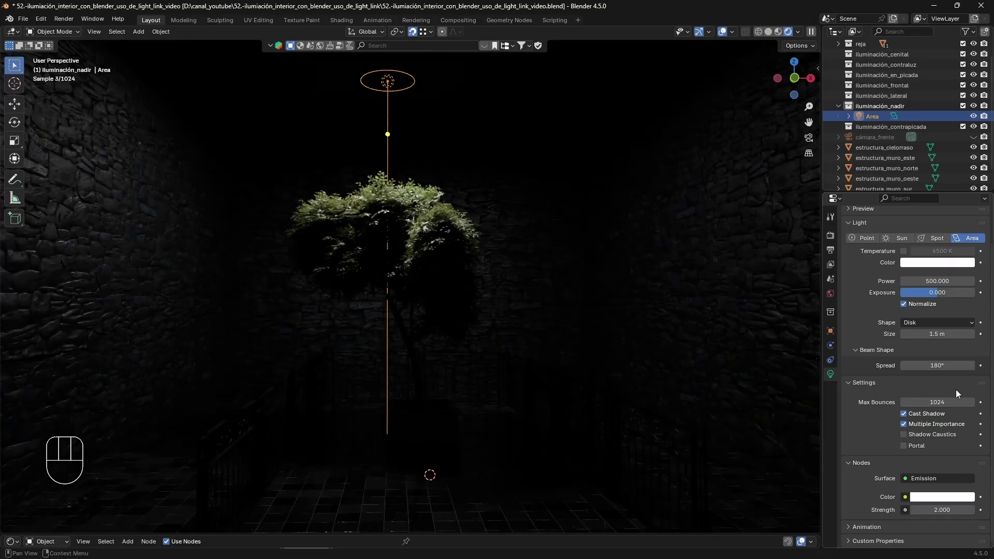
{"action": "left_click", "coordinate": [942, 508]}
{"action": "type", "text": "10"}
{"action": "key", "text": "Return"}
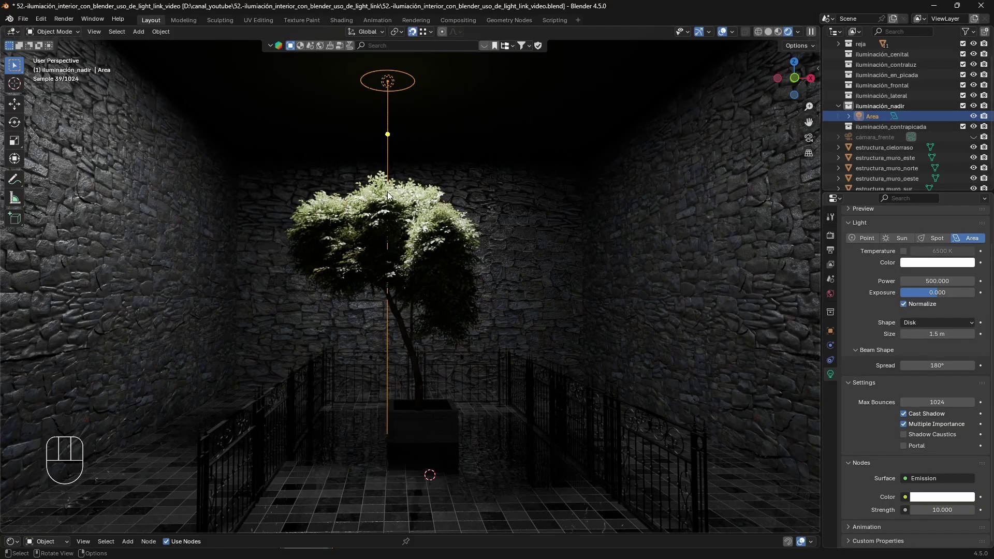
Step: Move the area light about 0.72 m along X to sit over the planter
{"action": "left_click", "coordinate": [386, 80]}
{"action": "key", "text": "g"}
{"action": "key", "text": "x"}
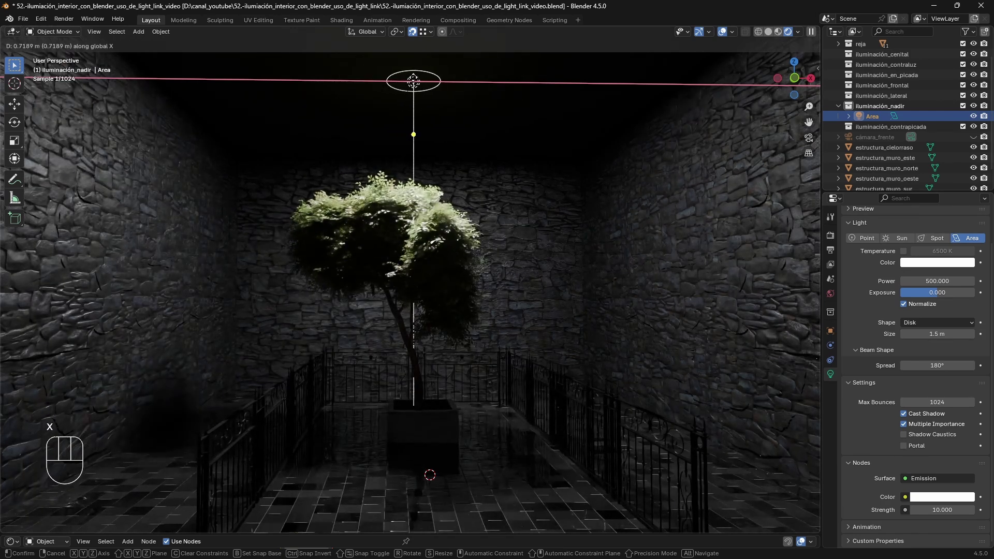
{"action": "left_click", "coordinate": [413, 80]}
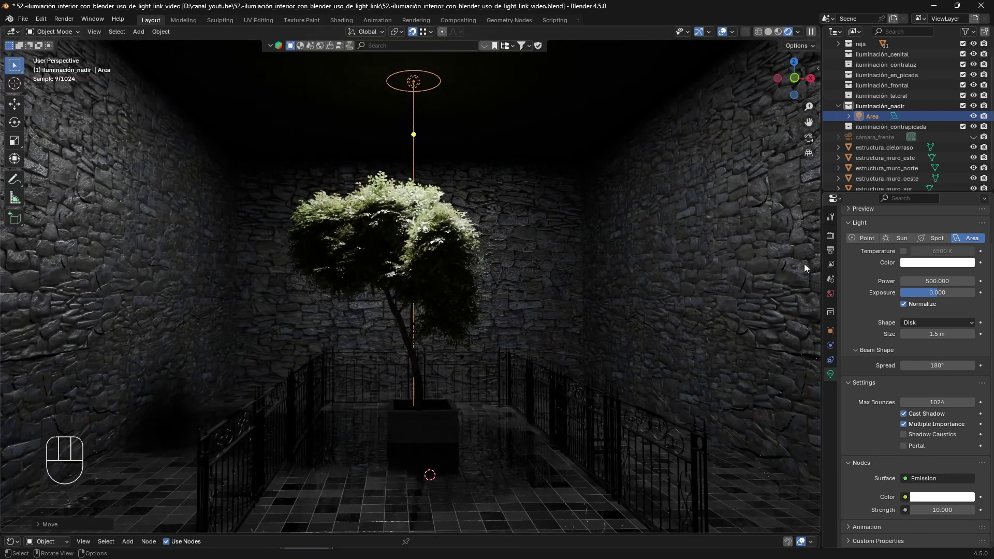
Step: Set the area light's emission strength back to 1
{"action": "left_click", "coordinate": [926, 509]}
{"action": "type", "text": "1"}
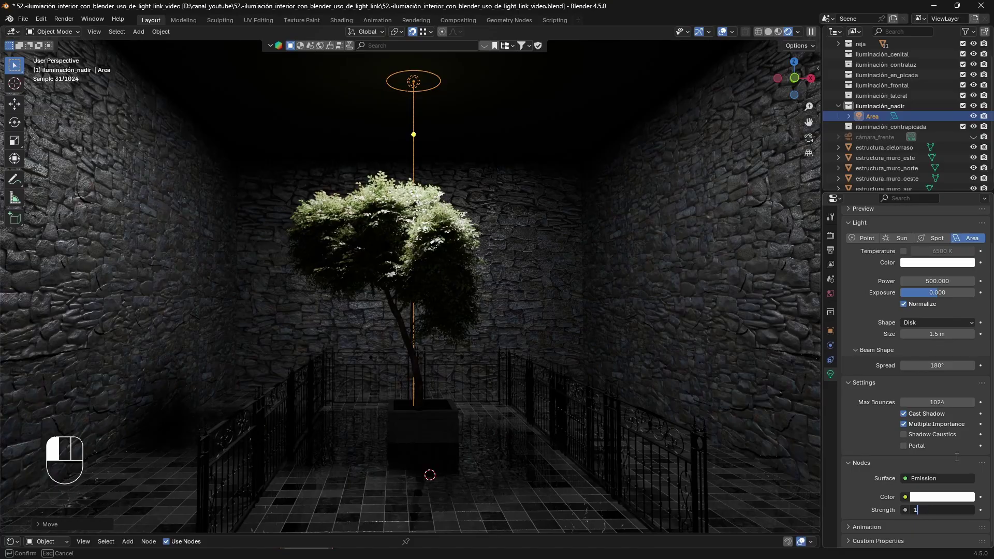
{"action": "key", "text": "Return"}
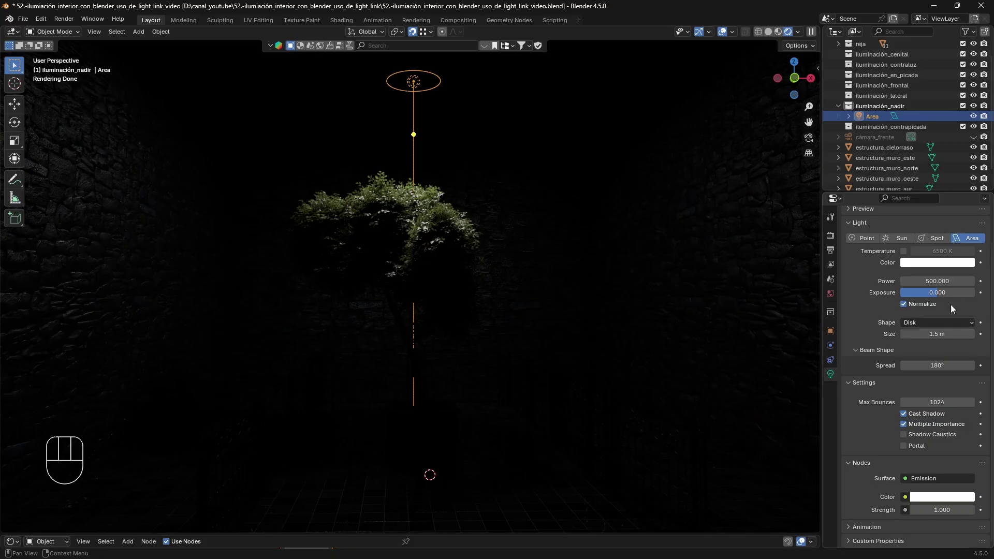
Step: Set the emission strength in the area light's node settings to 2
{"action": "double_click", "coordinate": [950, 510]}
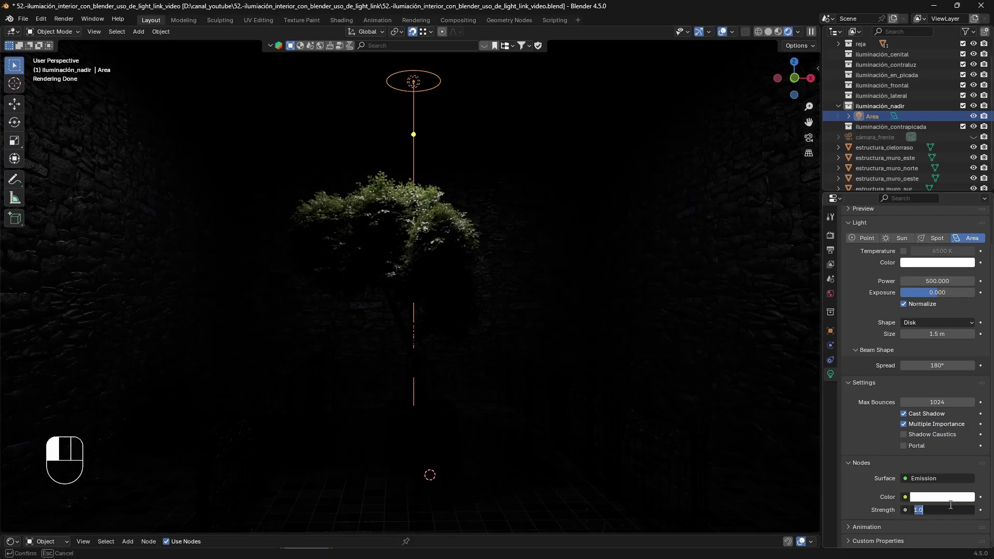
{"action": "type", "text": "2"}
{"action": "key", "text": "Return"}
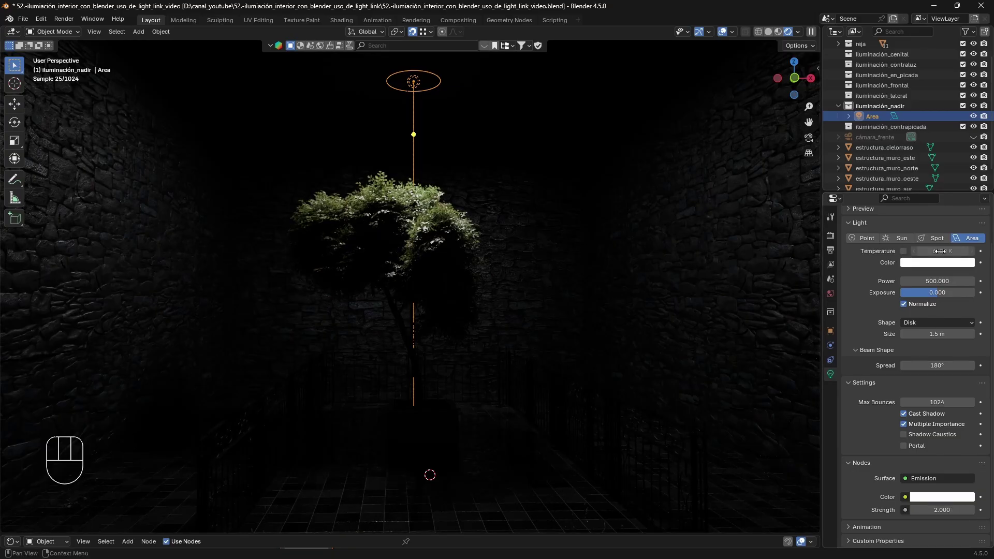
Step: Add a Blackbody node to the area light's shader and connect it to the Emission color
{"action": "left_click_drag", "start_coordinate": [543, 536], "coordinate": [550, 419]}
{"action": "scroll", "coordinate": [311, 481], "scroll_direction": "up", "scroll_amount": 2}
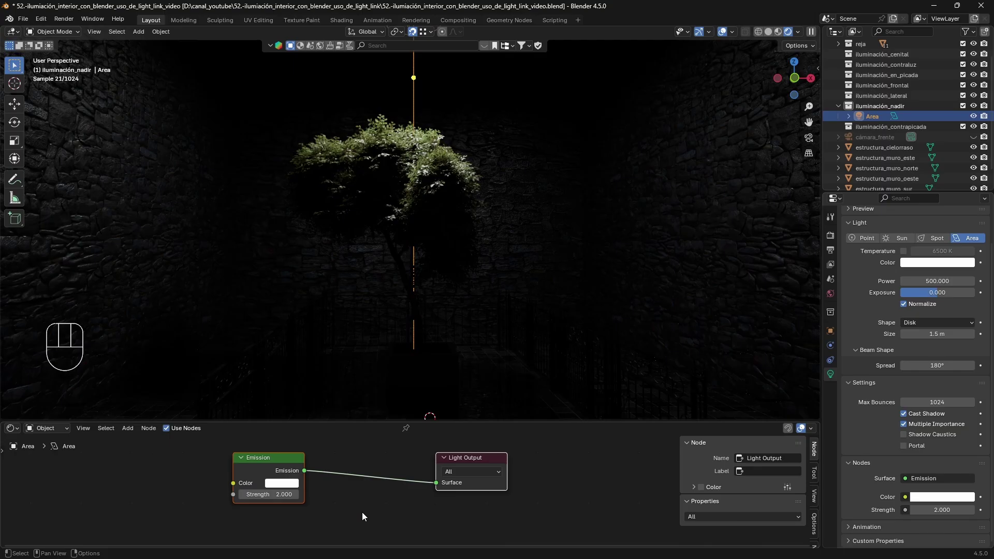
{"action": "key", "text": "shift+a"}
{"action": "left_click", "coordinate": [346, 418]}
{"action": "type", "text": "b"}
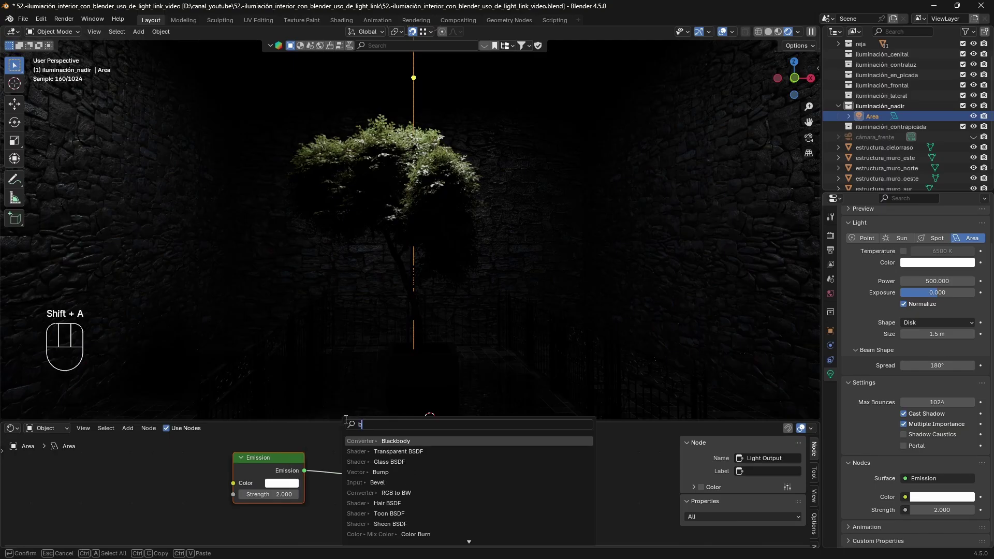
{"action": "type", "text": "la"}
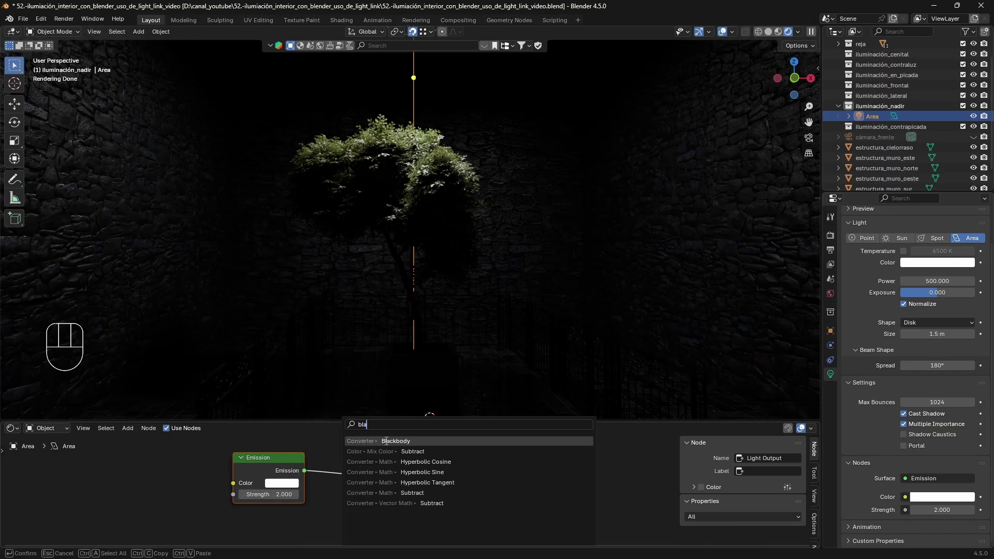
{"action": "left_click", "coordinate": [386, 441]}
{"action": "left_click", "coordinate": [145, 467]}
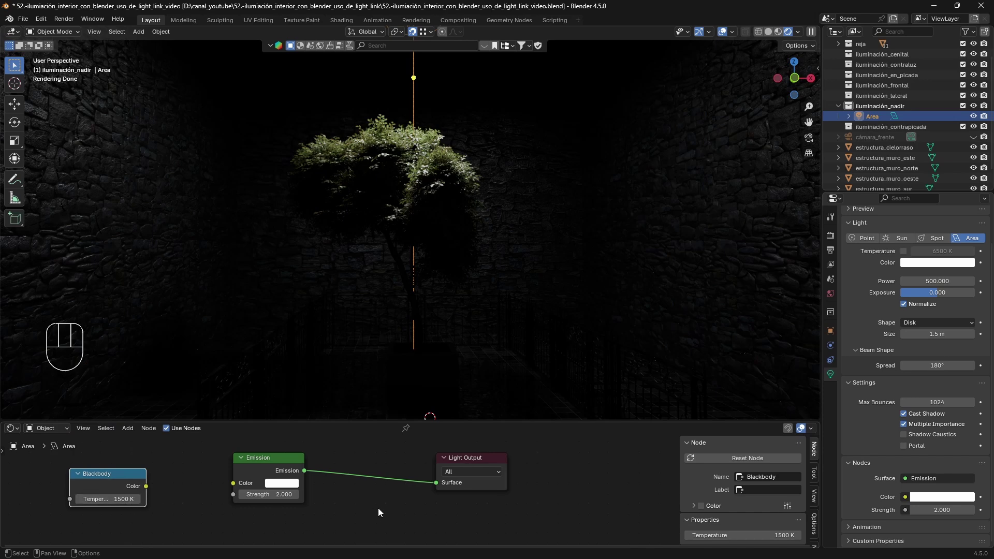
{"action": "left_click_drag", "start_coordinate": [146, 486], "coordinate": [233, 483]}
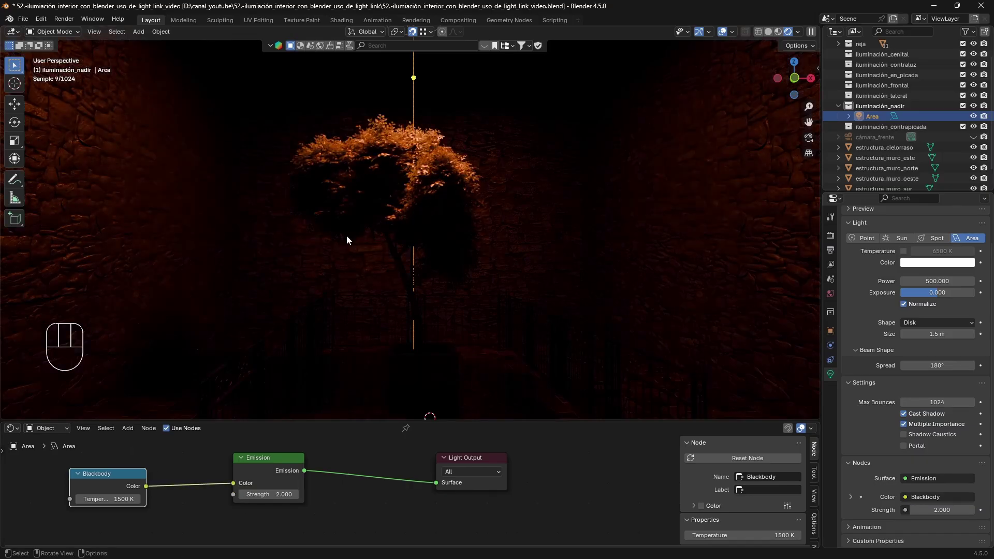
Step: Try Blackbody temperatures of 3500 K and 4100 K for the area light's emission
{"action": "left_click", "coordinate": [122, 498]}
{"action": "type", "text": "3"}
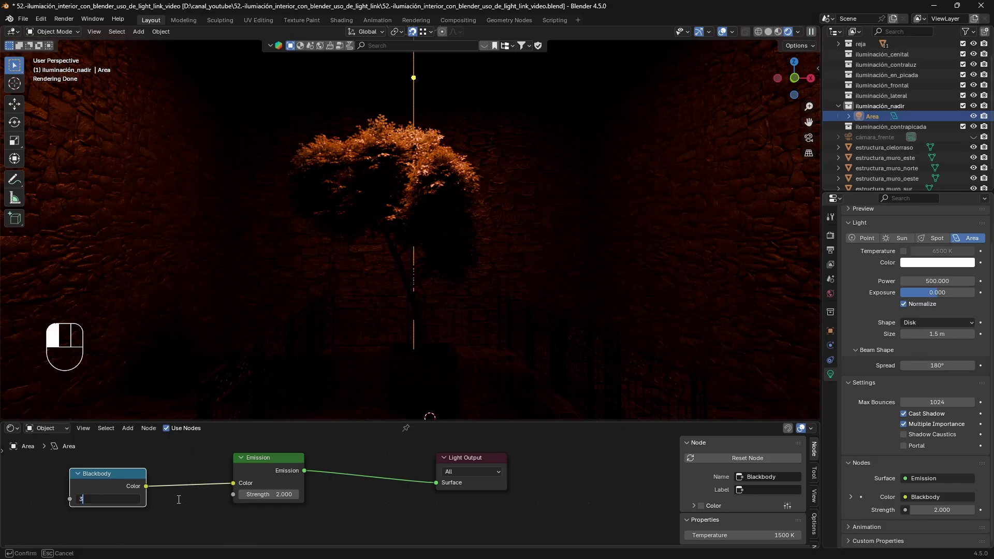
{"action": "type", "text": "500"}
{"action": "left_click", "coordinate": [178, 499]}
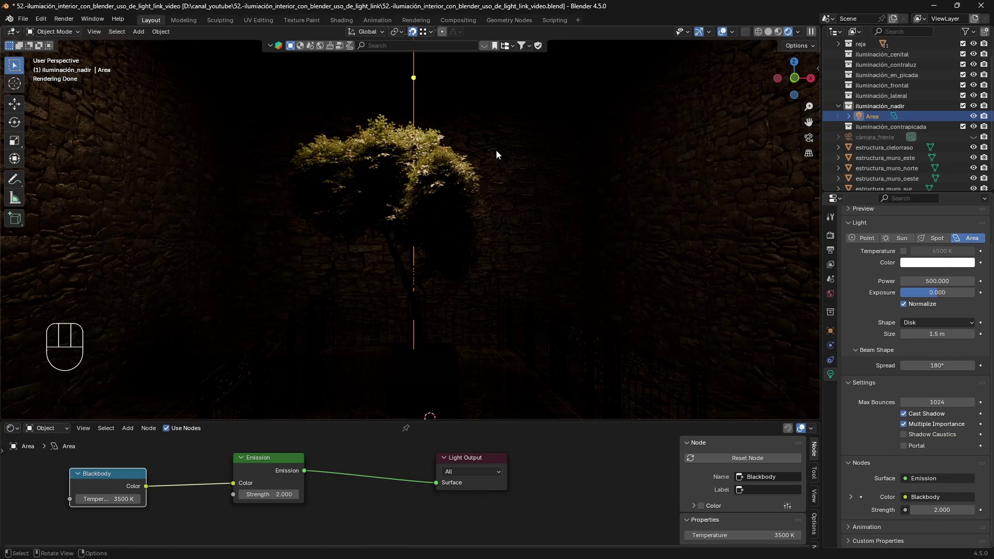
{"action": "left_click", "coordinate": [116, 499]}
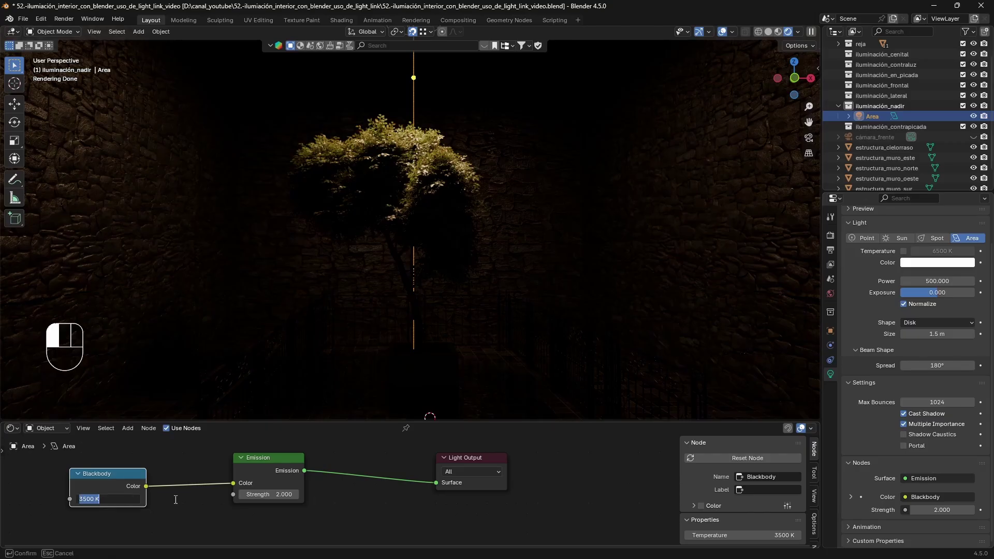
{"action": "type", "text": "4100"}
{"action": "key", "text": "Return"}
Step: Try cooler Blackbody temperatures of 6500 K and 8000 K for the emission color
{"action": "left_click", "coordinate": [111, 498]}
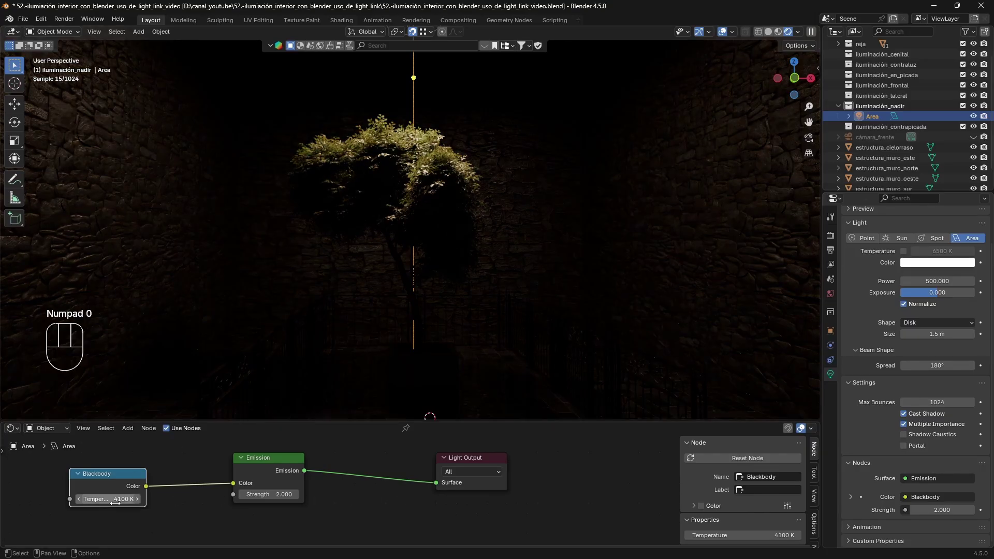
{"action": "type", "text": "6500"}
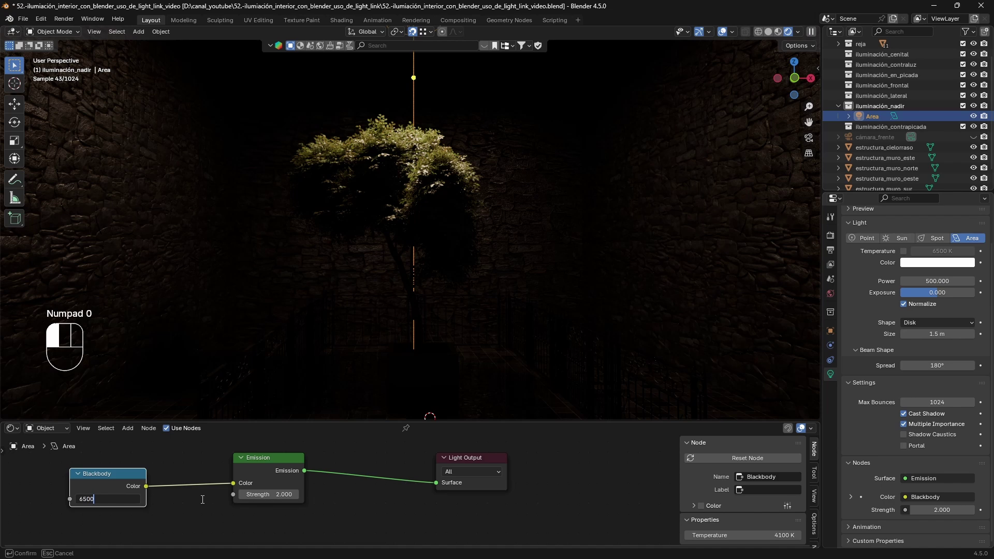
{"action": "key", "text": "Return"}
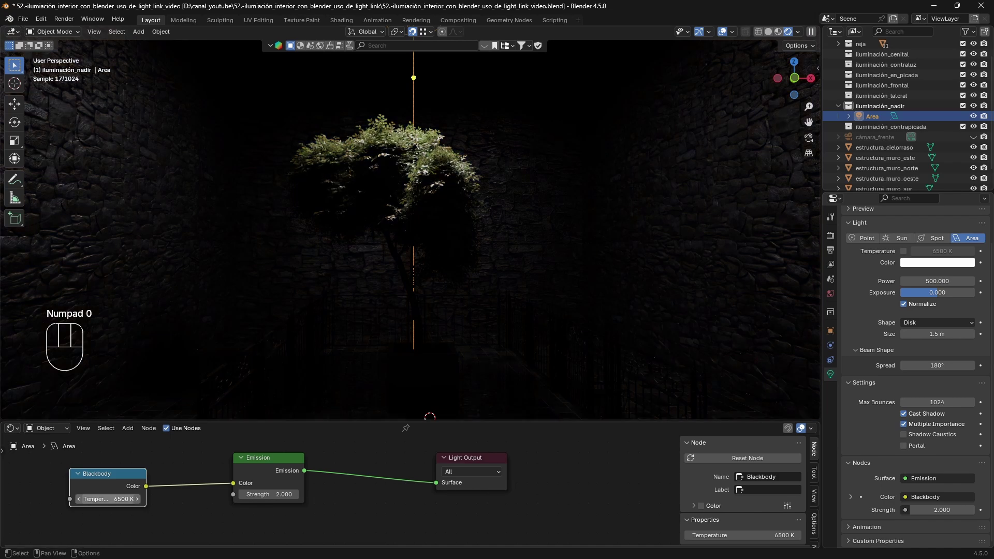
{"action": "left_click", "coordinate": [111, 499]}
{"action": "type", "text": "8"}
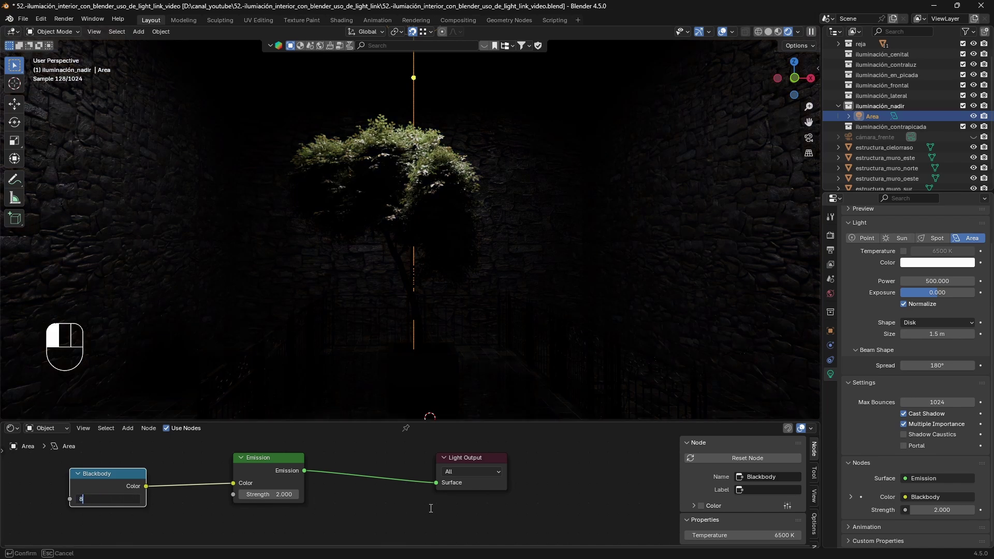
{"action": "type", "text": "000"}
{"action": "key", "text": "Return"}
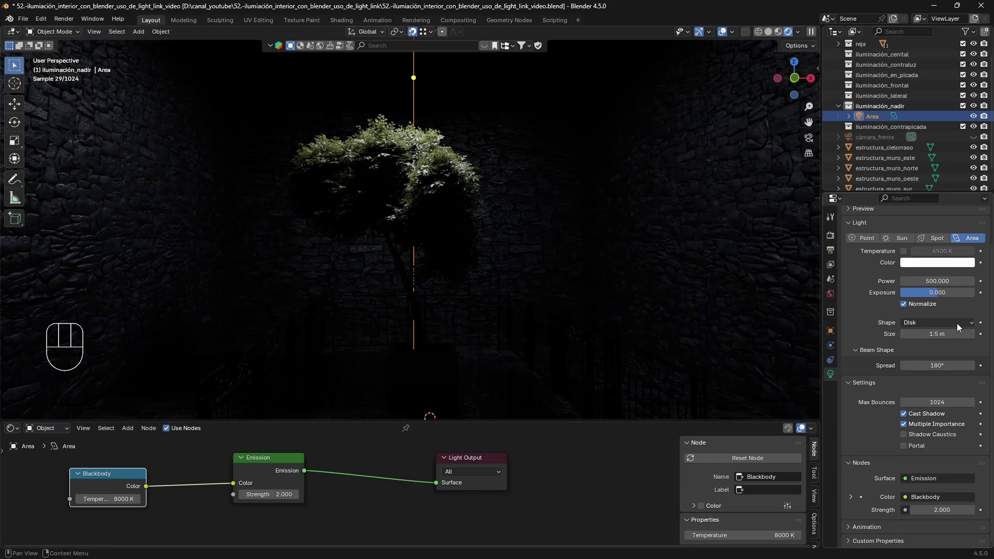
Step: Disconnect and delete the Blackbody node, and collapse the node editor area
{"action": "left_click_drag", "start_coordinate": [233, 483], "coordinate": [223, 486]}
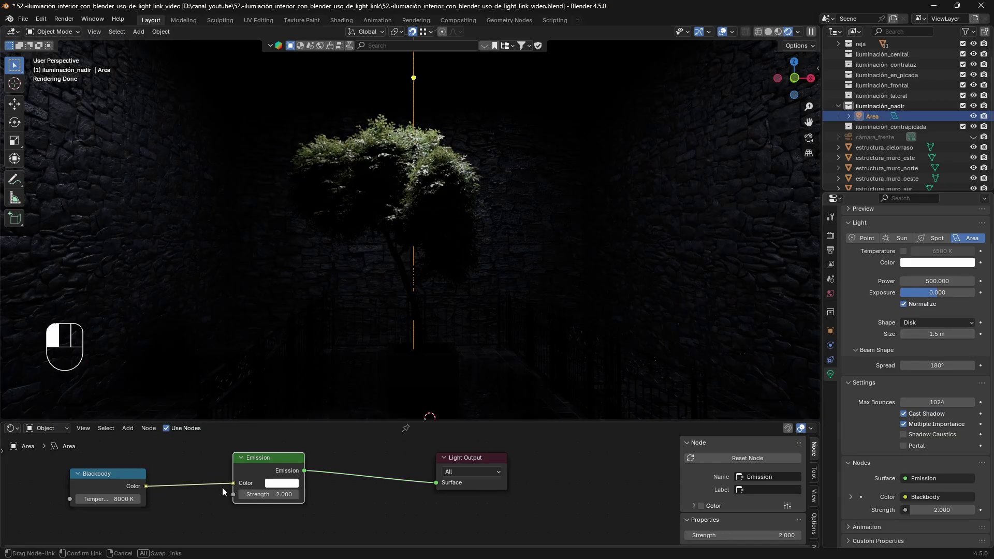
{"action": "left_click", "coordinate": [124, 472]}
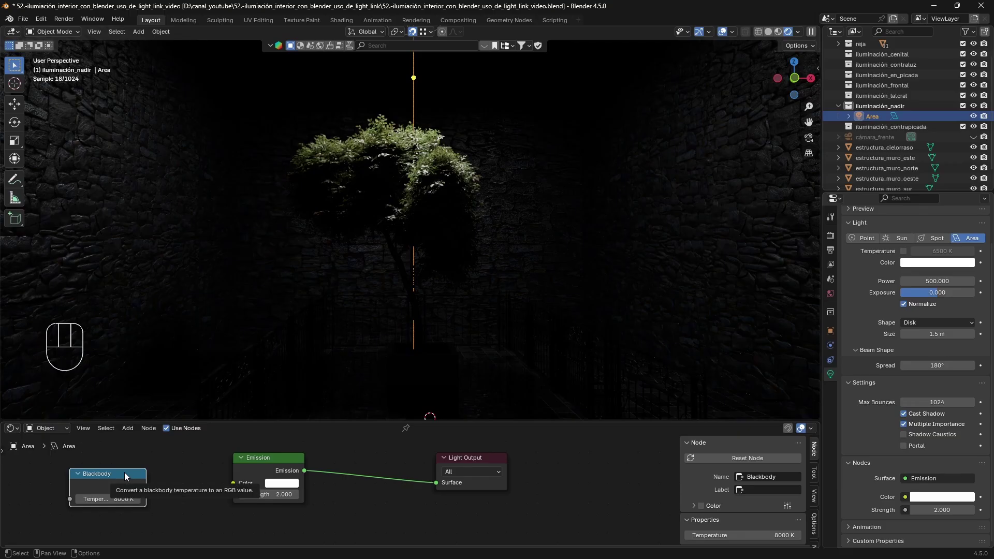
{"action": "key", "text": "x"}
{"action": "left_click_drag", "start_coordinate": [365, 421], "coordinate": [365, 534]}
Step: Enable color temperature in the area light's own properties and set it to 3500 K
{"action": "left_click", "coordinate": [903, 251]}
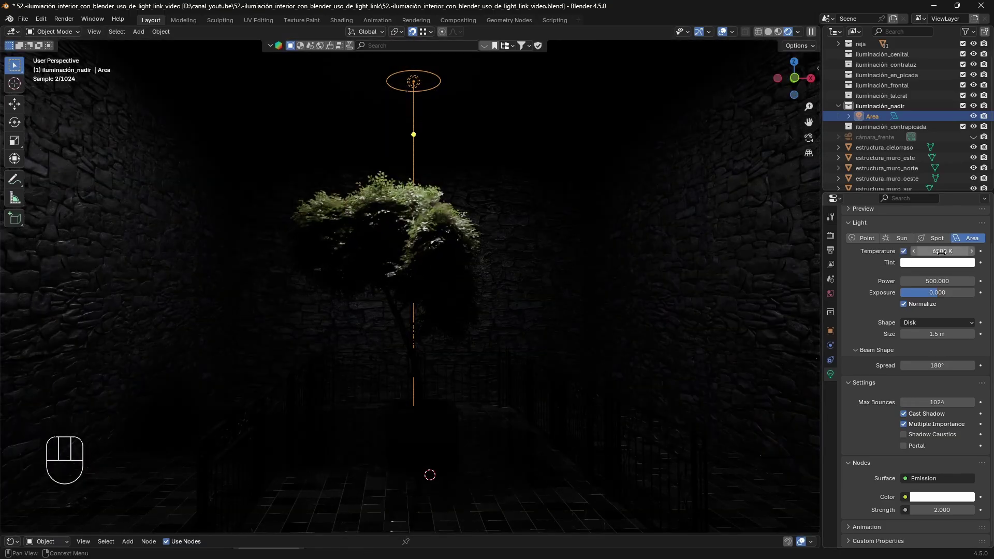
{"action": "left_click", "coordinate": [937, 251]}
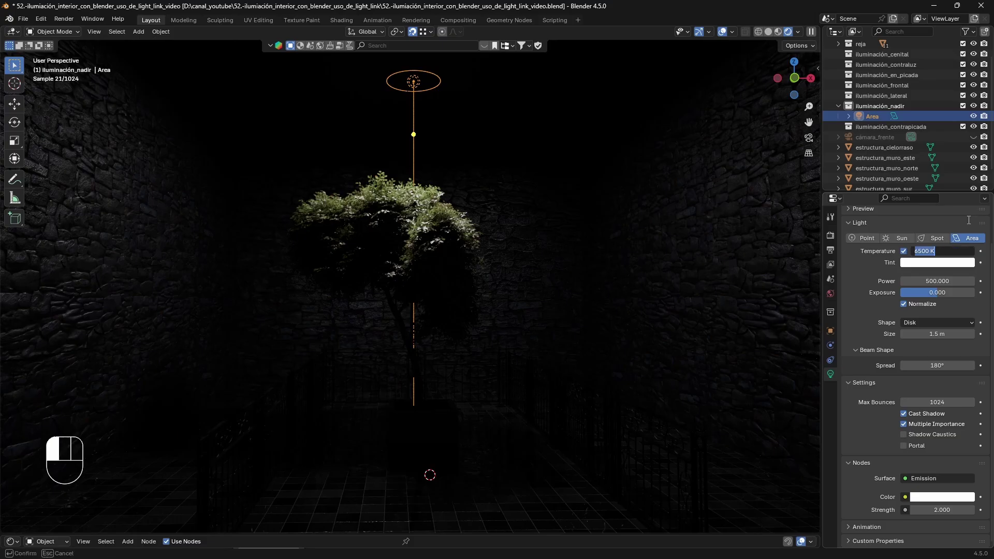
{"action": "type", "text": "3500"}
{"action": "left_click", "coordinate": [968, 209]}
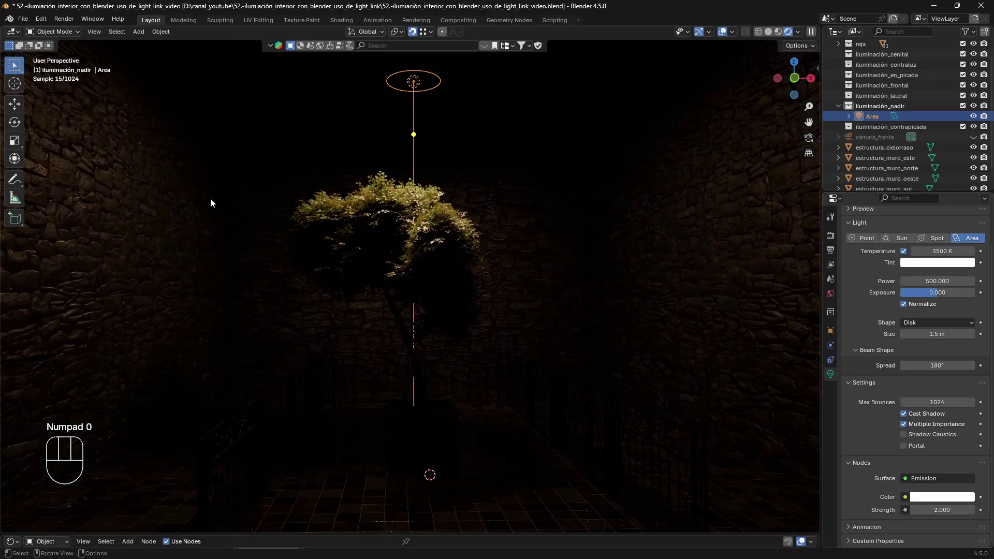
Step: Try color temperatures of 6500 K and 8500 K on the area light
{"action": "left_click", "coordinate": [953, 251]}
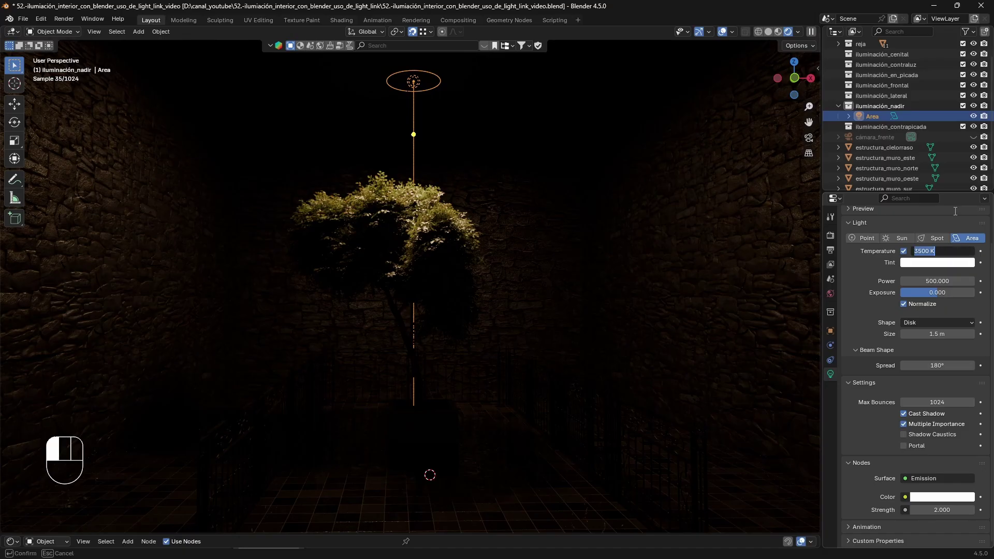
{"action": "type", "text": "6500"}
{"action": "left_click", "coordinate": [955, 211]}
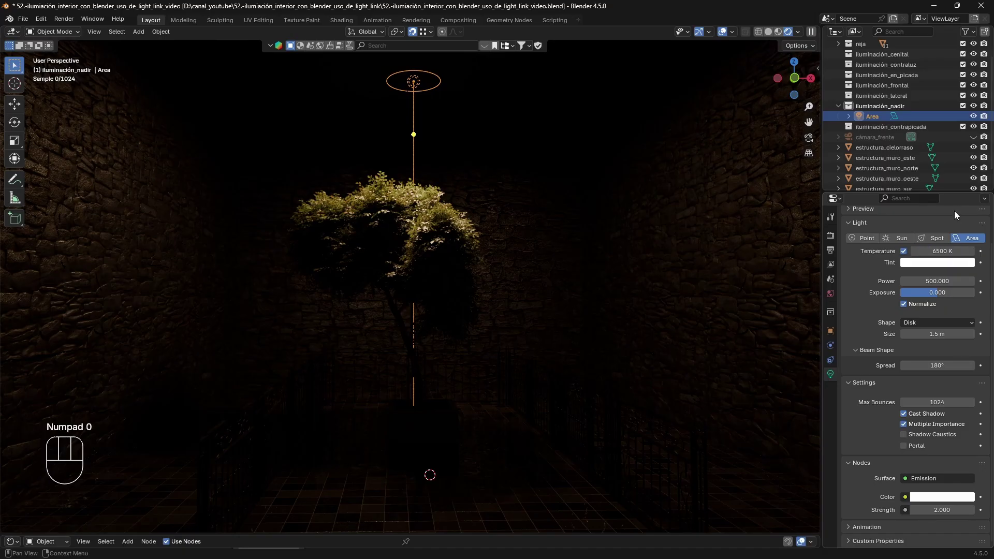
{"action": "left_click", "coordinate": [957, 250]}
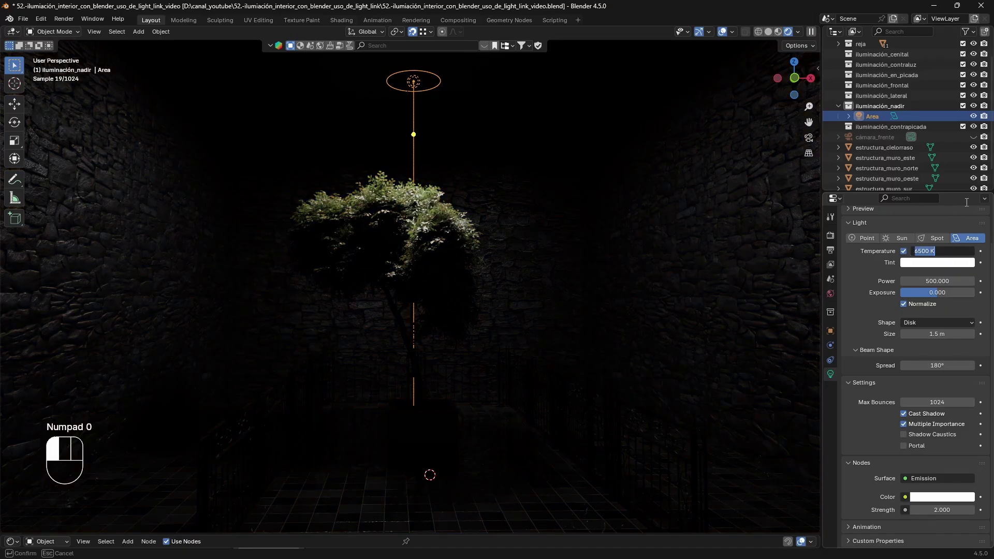
{"action": "type", "text": "8500"}
{"action": "left_click", "coordinate": [965, 202]}
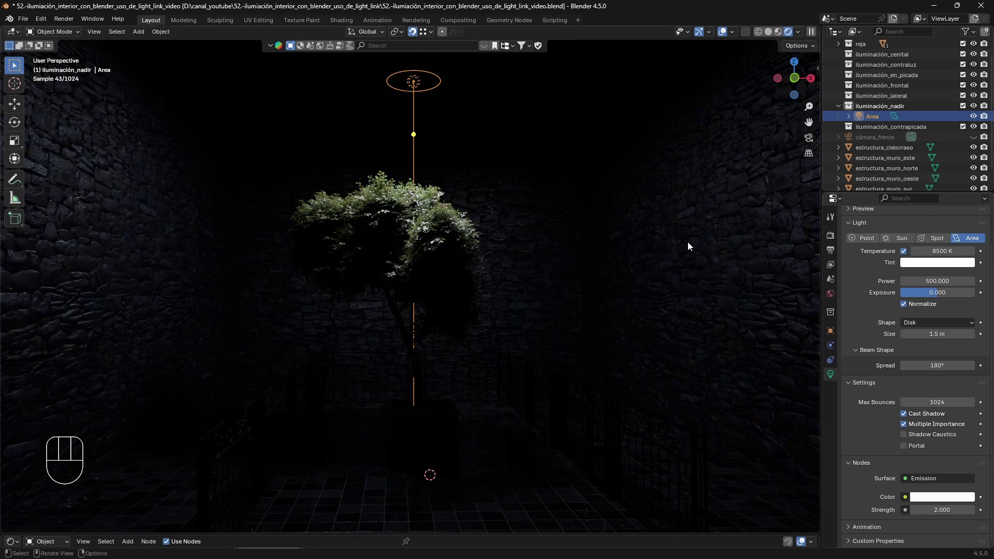
Step: Try color temperatures of 6500 K and 4500 K on the area light
{"action": "left_click", "coordinate": [942, 250]}
{"action": "type", "text": "650"}
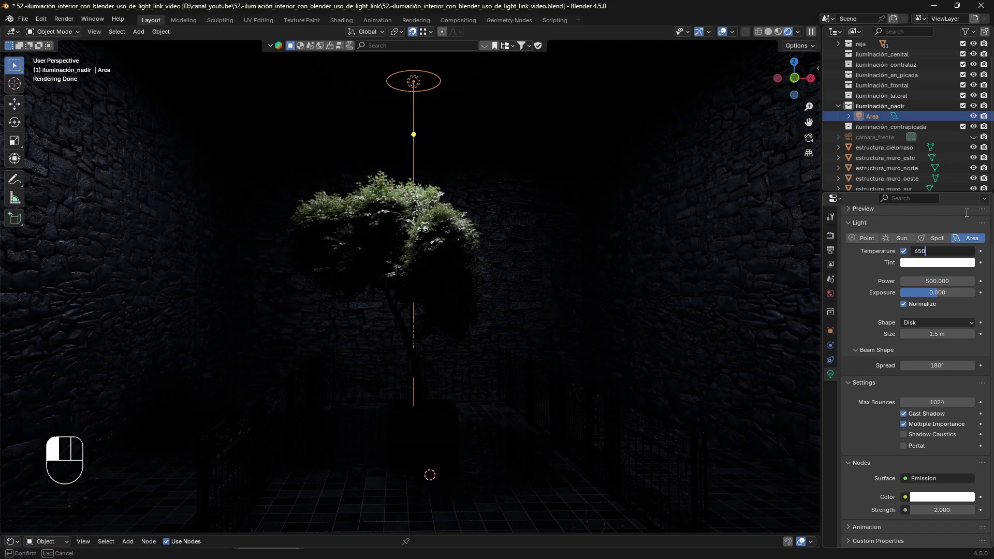
{"action": "type", "text": "0"}
{"action": "key", "text": "Return"}
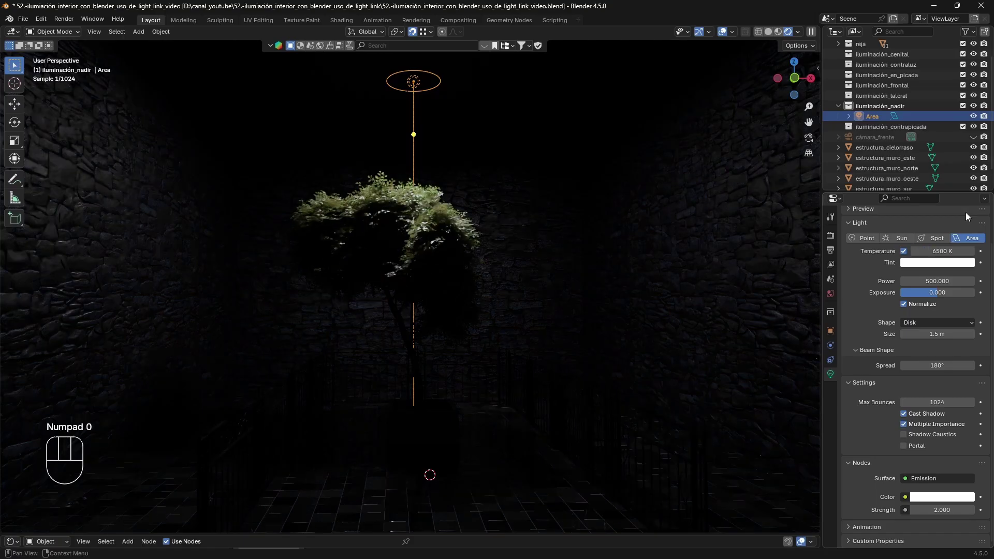
{"action": "left_click", "coordinate": [953, 251]}
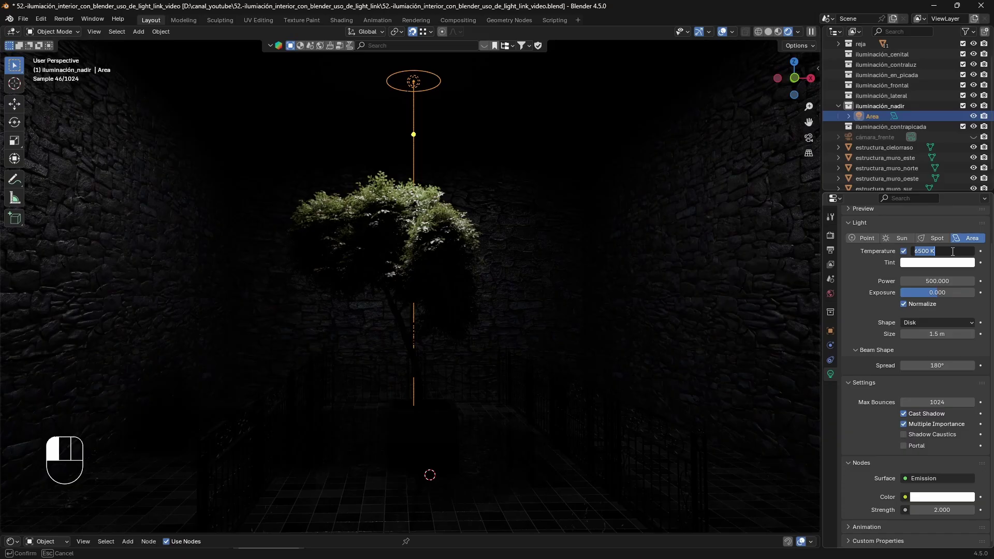
{"action": "type", "text": "4500"}
{"action": "key", "text": "Return"}
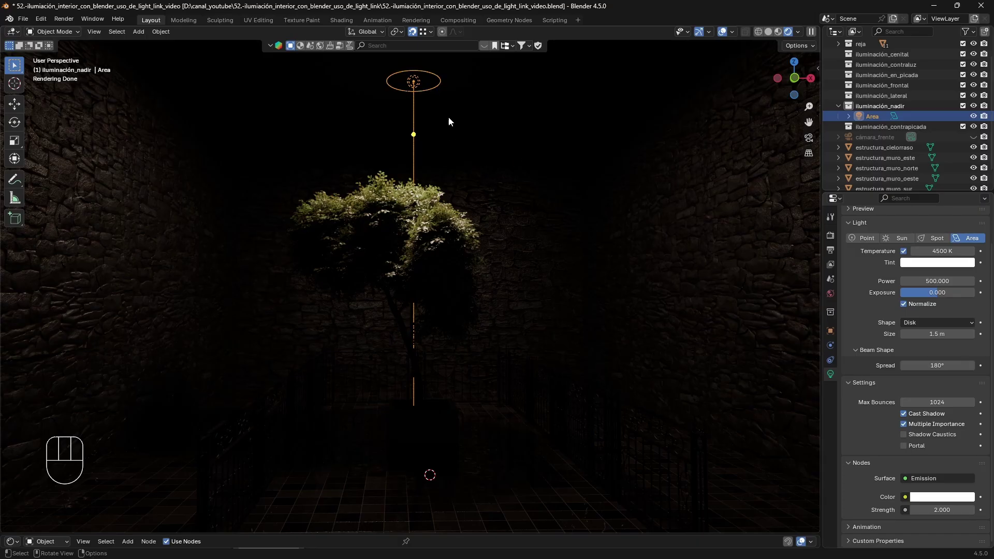
Step: Set the area light's color temperature back to 6500 K
{"action": "left_click", "coordinate": [938, 251]}
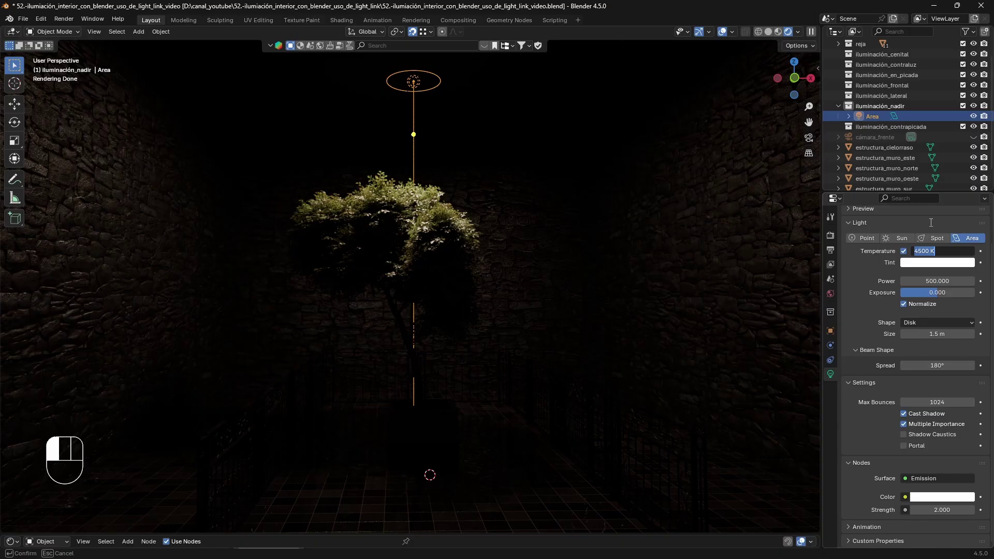
{"action": "type", "text": "6500"}
{"action": "left_click", "coordinate": [930, 222]}
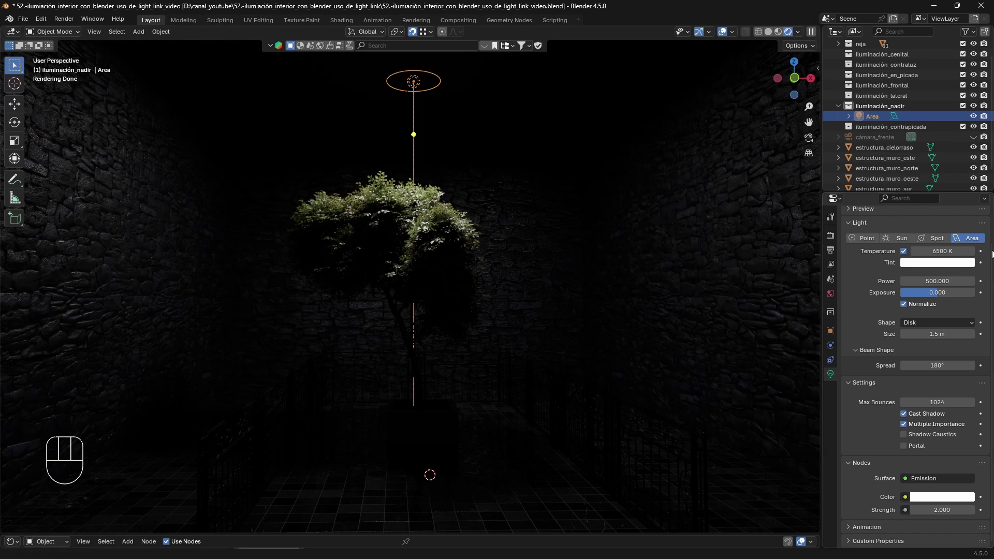
Step: Try a saturated violet tint on the area light and undo it
{"action": "left_click", "coordinate": [914, 264]}
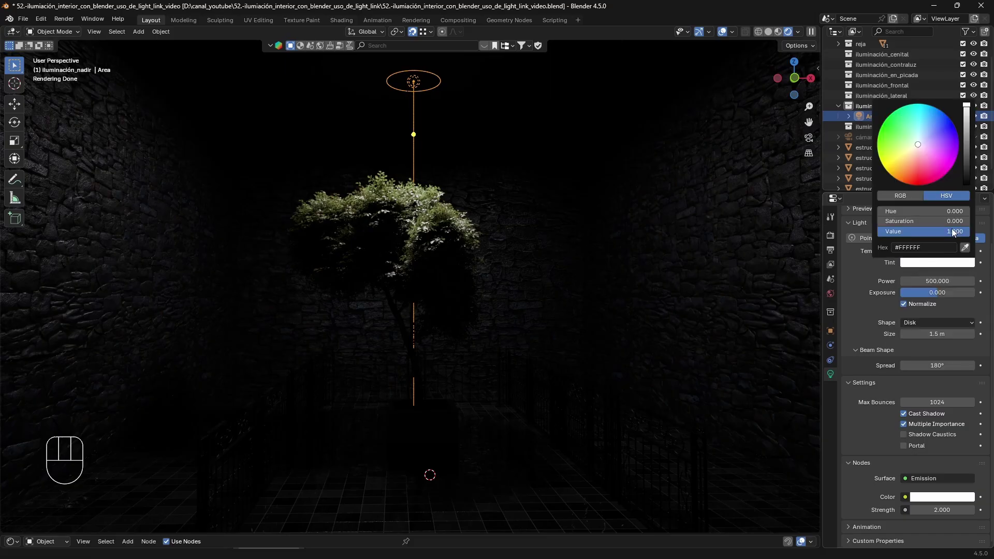
{"action": "left_click_drag", "start_coordinate": [924, 151], "coordinate": [929, 179]}
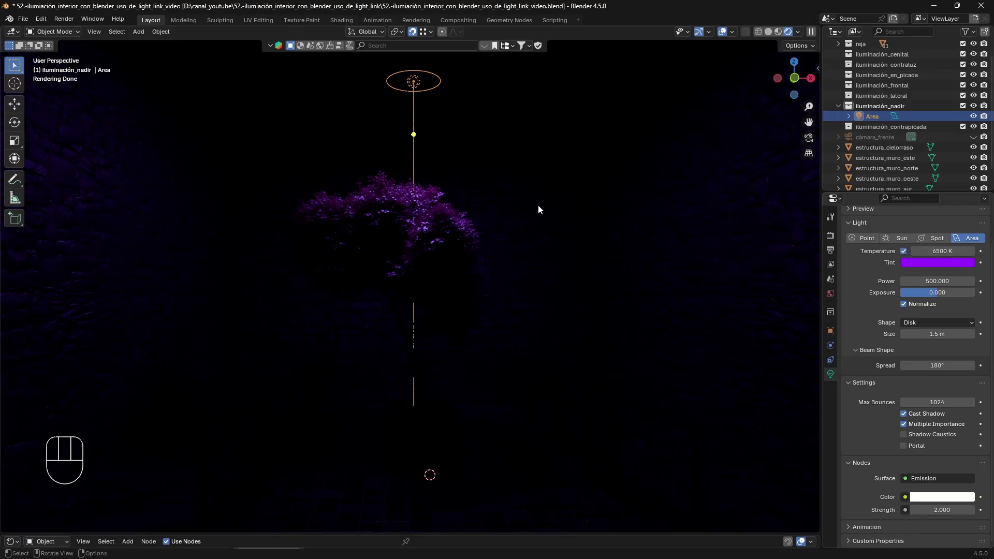
{"action": "key", "text": "ctrl+z"}
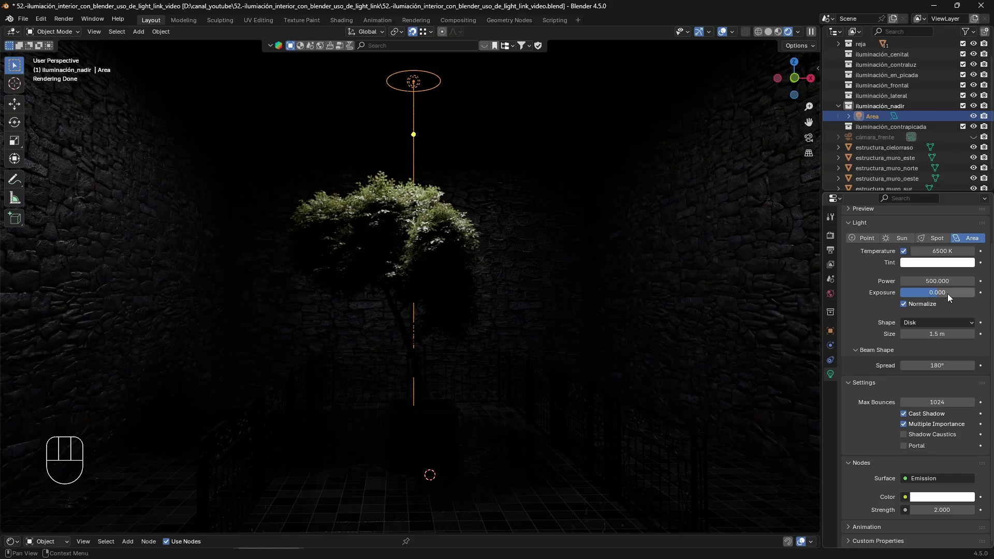
Step: Set the area light's exposure to 2
{"action": "left_click", "coordinate": [961, 295]}
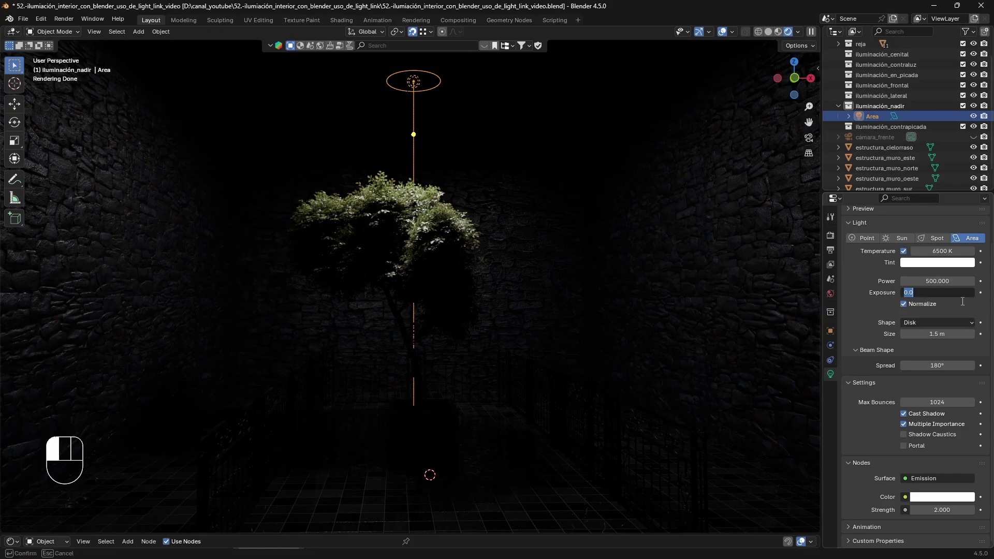
{"action": "type", "text": "2"}
{"action": "key", "text": "Return"}
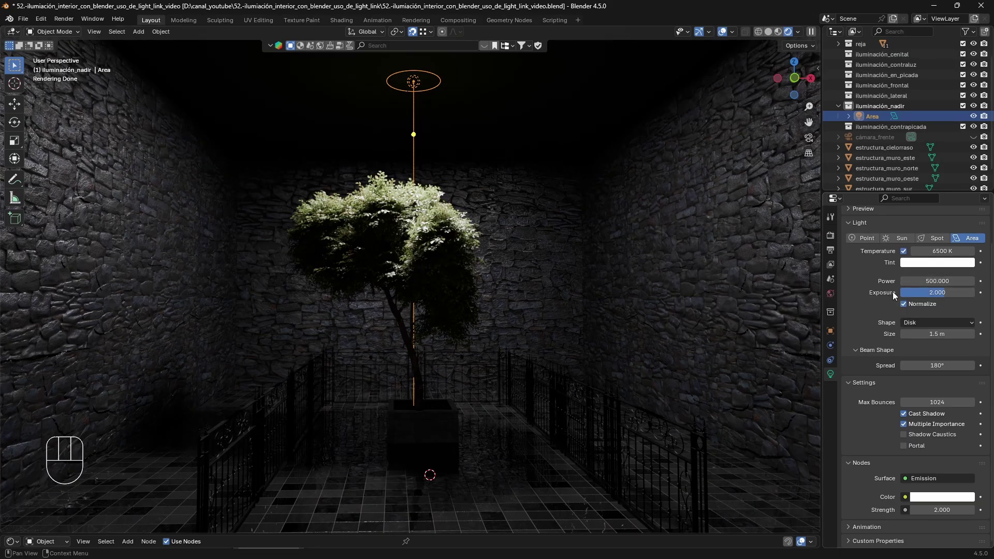
Step: Set the area light's exposure to 1
{"action": "left_click", "coordinate": [936, 293]}
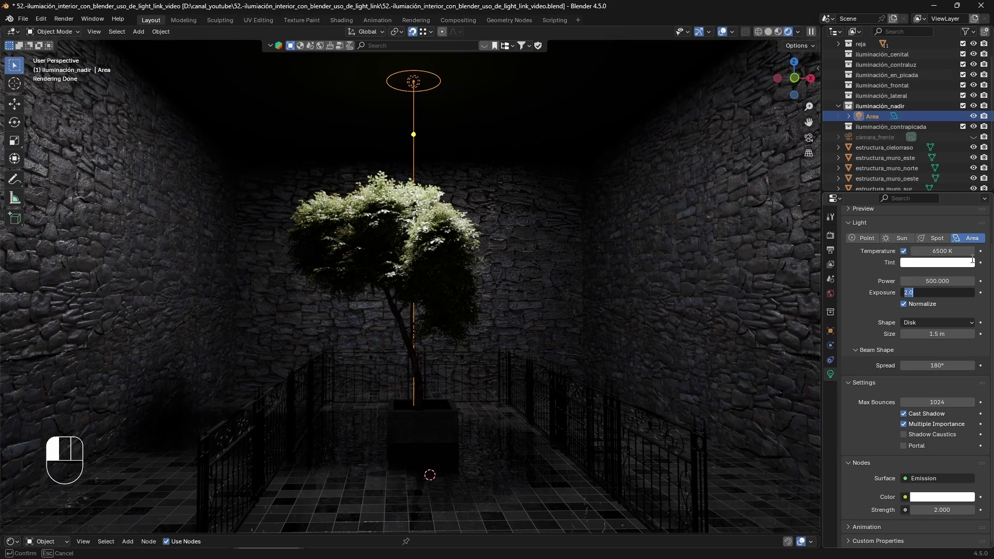
{"action": "type", "text": "1"}
{"action": "key", "text": "Return"}
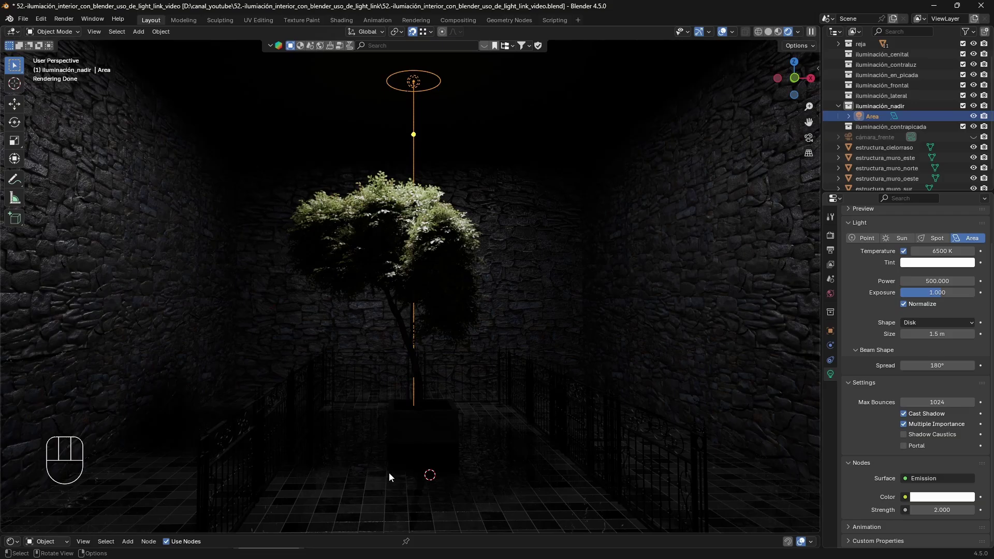
Step: Try beam spreads of 90°, 45° and 25° on the disk area light
{"action": "mouse_move", "coordinate": [942, 370]}
{"action": "left_mouse_down"}
{"action": "mouse_move", "coordinate": [893, 369]}
{"action": "mouse_move", "coordinate": [945, 366]}
{"action": "left_mouse_up"}
{"action": "left_click", "coordinate": [945, 366]}
{"action": "type", "text": "90"}
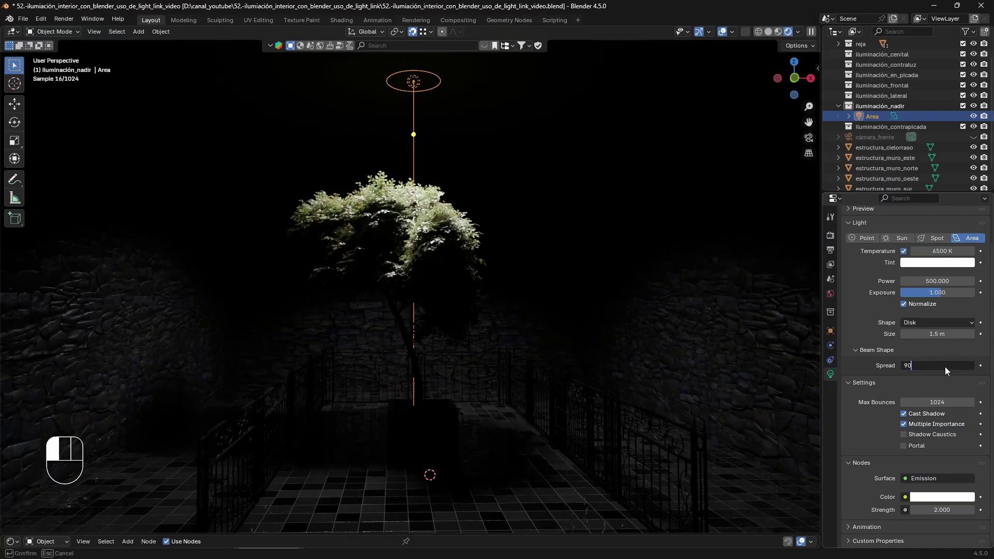
{"action": "key", "text": "Return"}
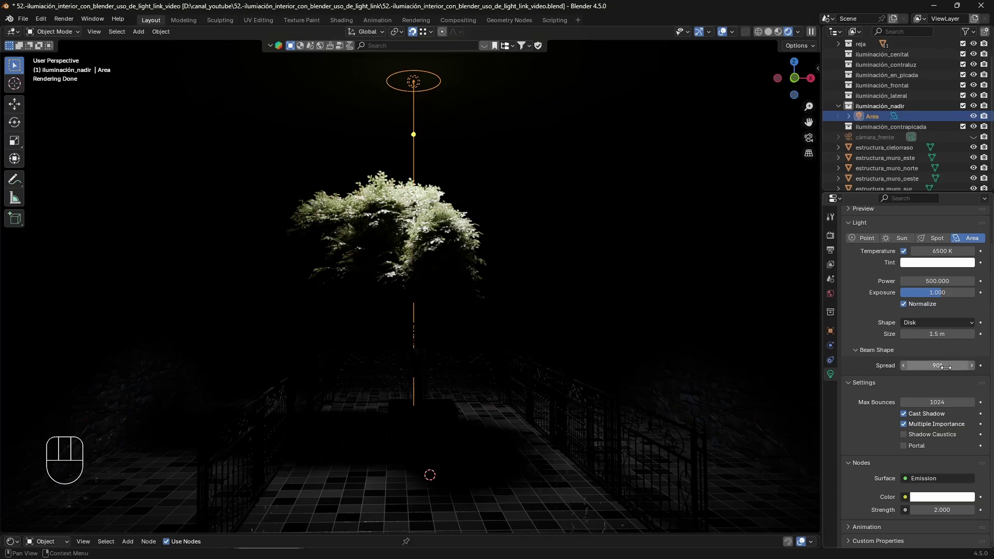
{"action": "left_click_drag", "start_coordinate": [942, 366], "coordinate": [928, 365]}
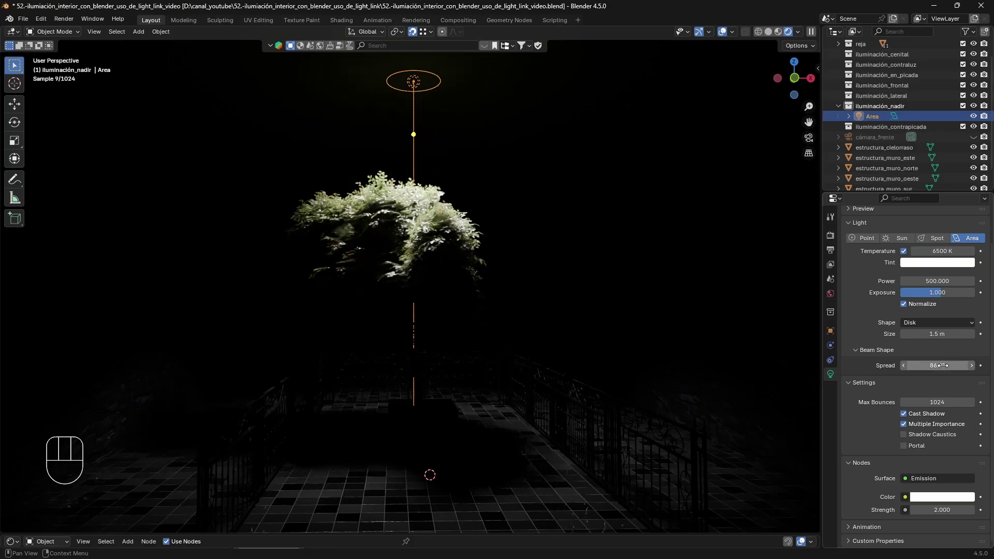
{"action": "left_click", "coordinate": [944, 365]}
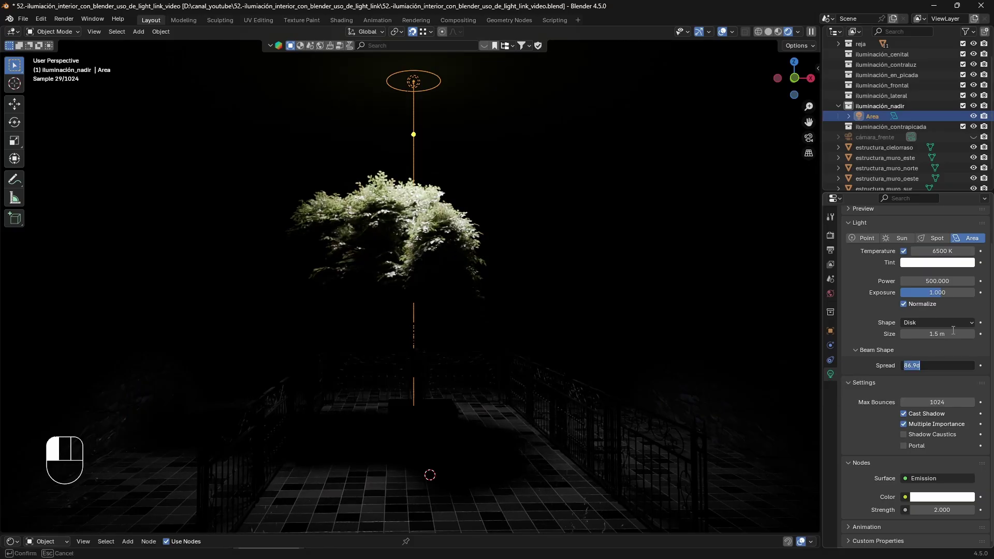
{"action": "type", "text": "45"}
{"action": "key", "text": "Return"}
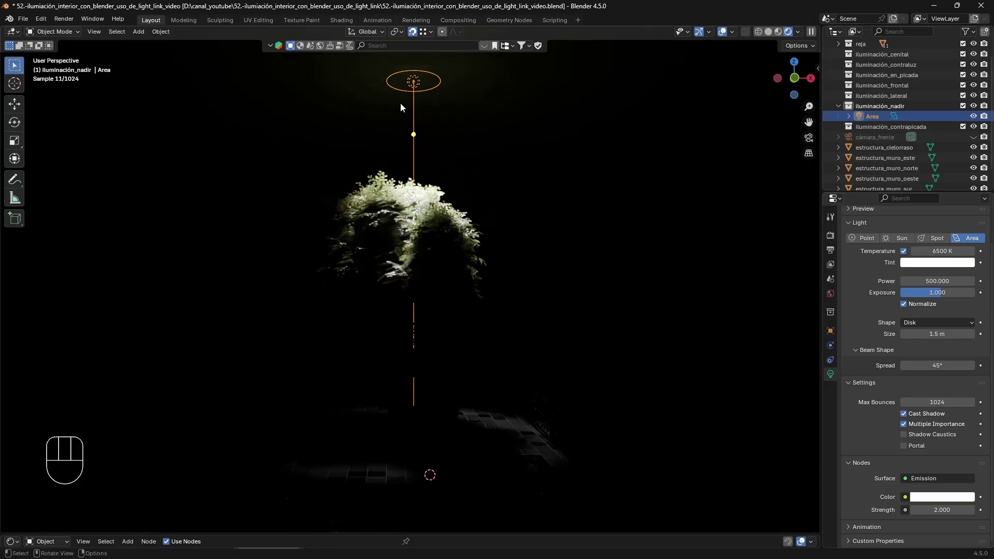
{"action": "left_click", "coordinate": [963, 366]}
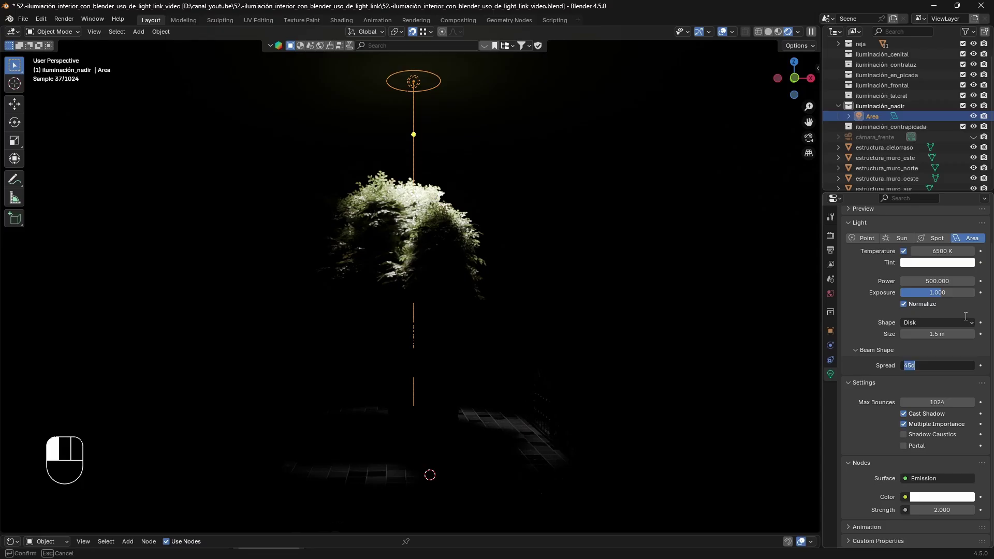
{"action": "type", "text": "25"}
{"action": "key", "text": "Return"}
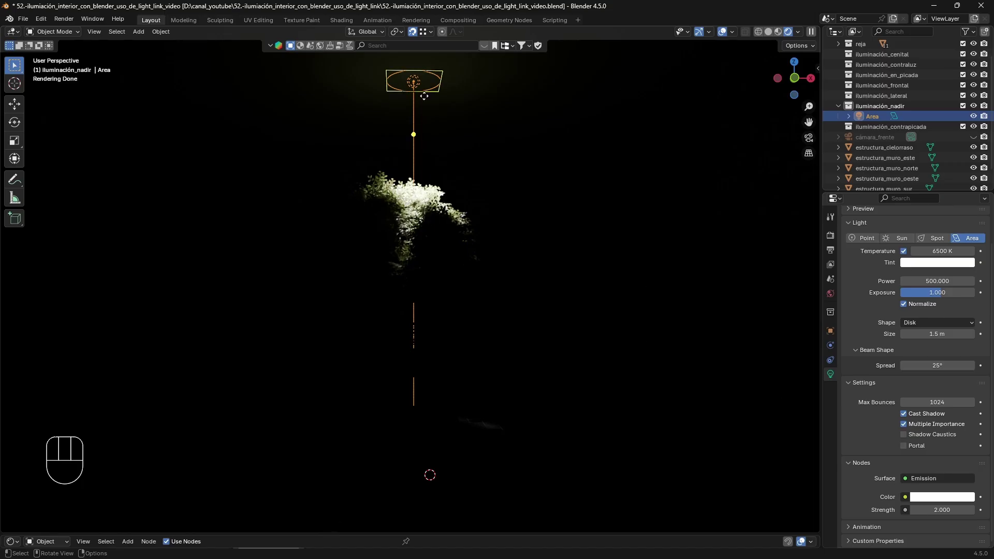
Step: Try a power of 200 on the area light, return it to 500, and widen the beam spread back to 180°
{"action": "left_click", "coordinate": [938, 280]}
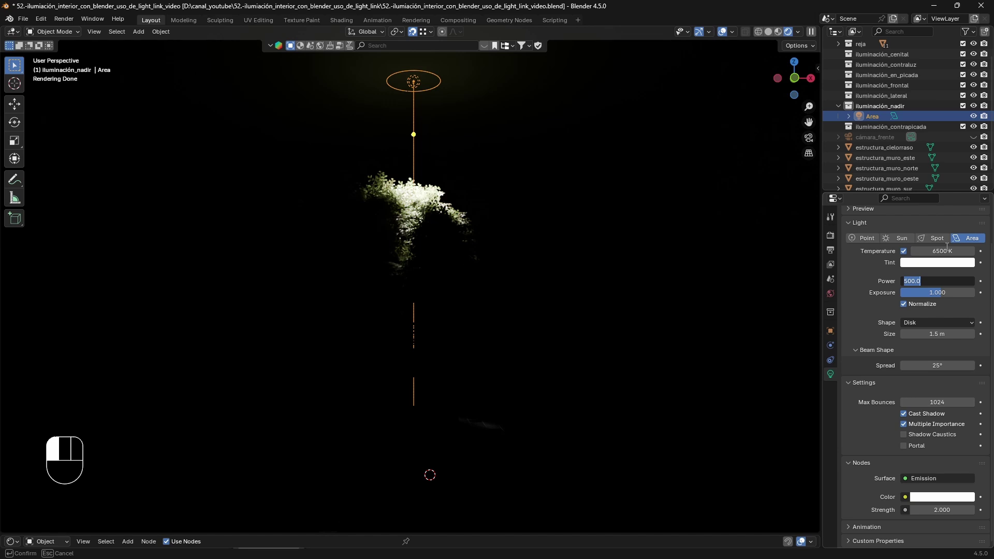
{"action": "type", "text": "200"}
{"action": "key", "text": "Return"}
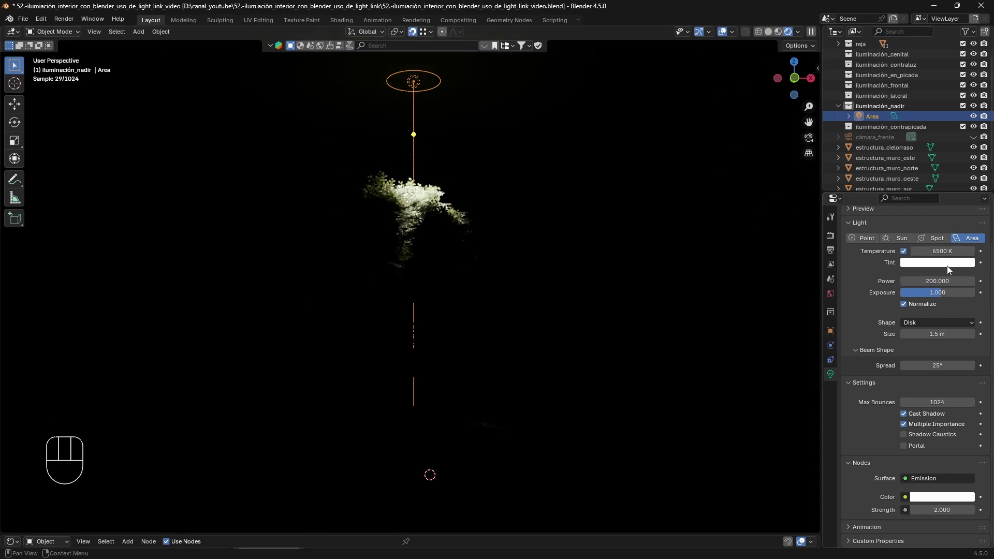
{"action": "left_click", "coordinate": [938, 280]}
{"action": "type", "text": "500"}
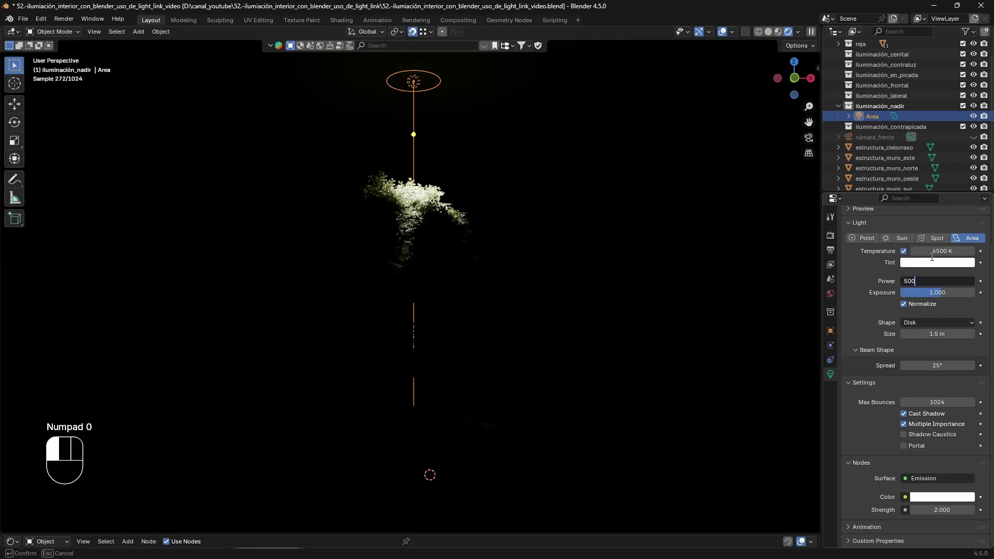
{"action": "key", "text": "Return"}
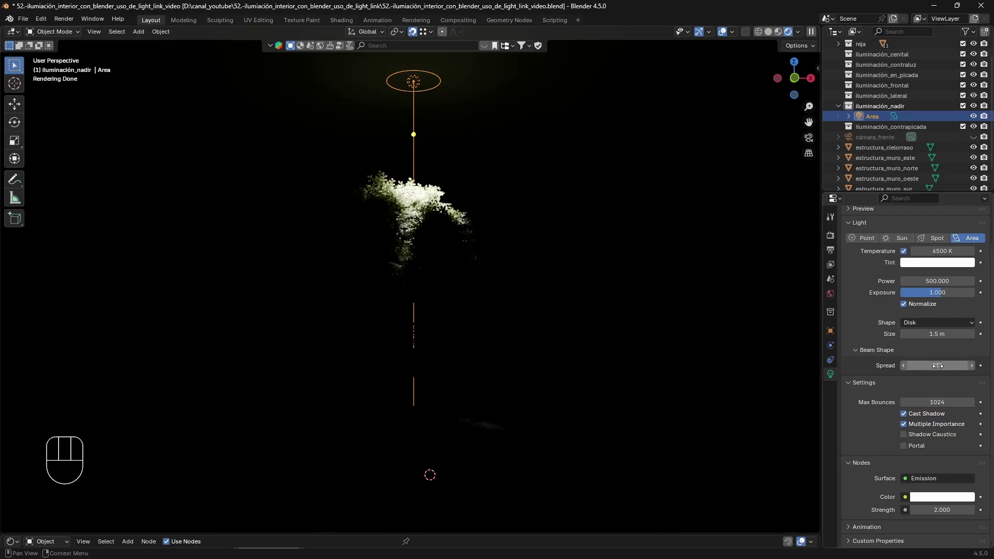
{"action": "left_click_drag", "start_coordinate": [936, 365], "coordinate": [993, 365]}
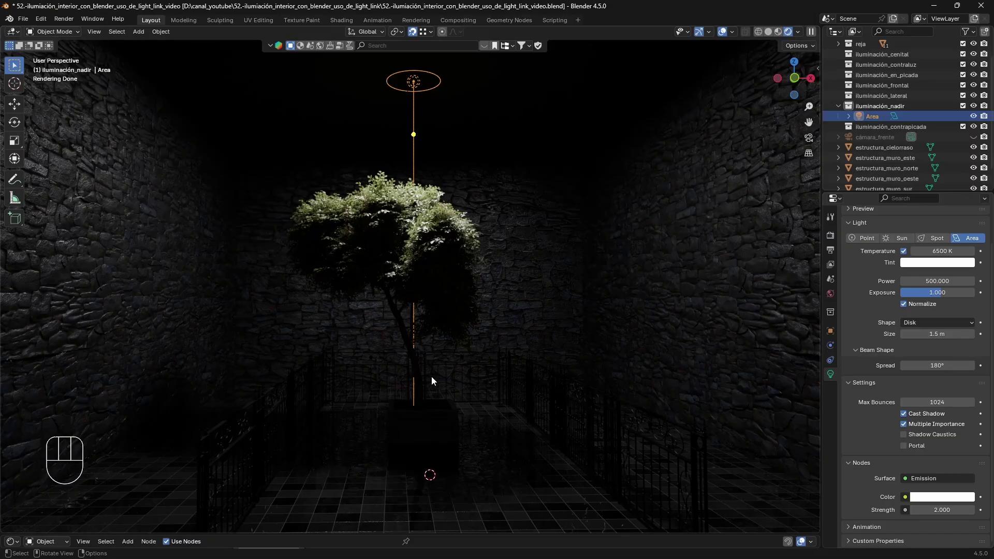
Step: Switch the viewport to solid shading and hide the ceiling object estructura_cielorraso
{"action": "left_click", "coordinate": [769, 31]}
{"action": "middle_click_drag", "start_coordinate": [576, 288], "coordinate": [524, 337]}
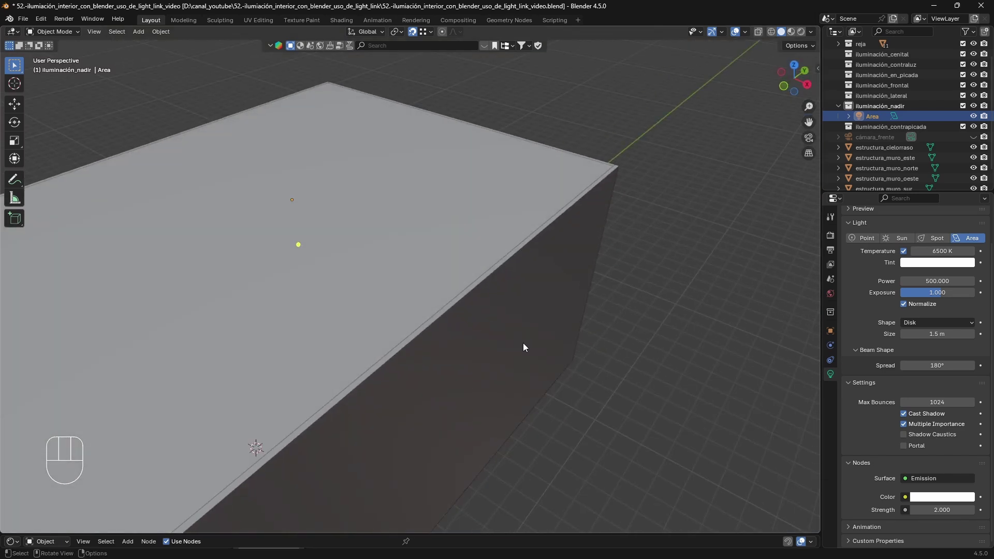
{"action": "scroll", "coordinate": [596, 290], "scroll_direction": "down", "scroll_amount": 5}
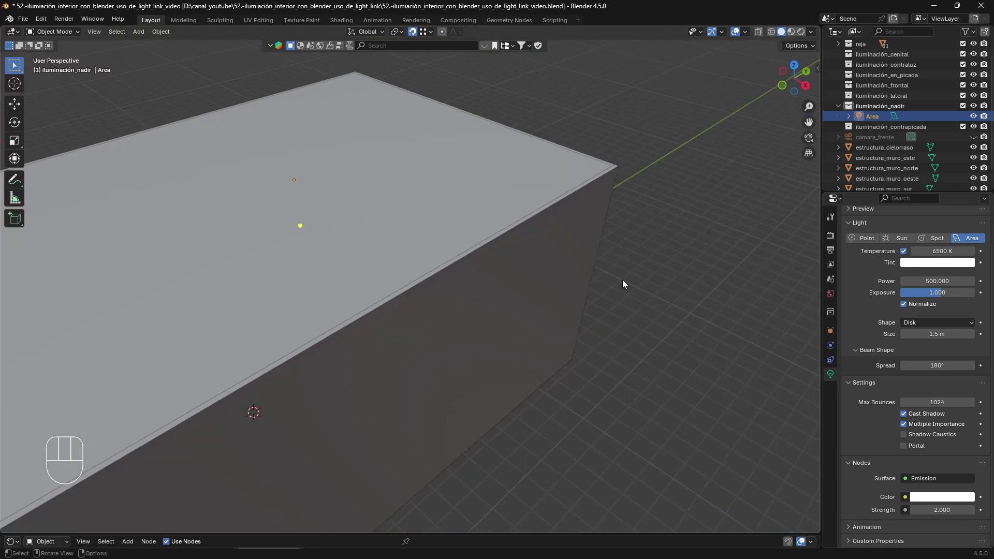
{"action": "left_click", "coordinate": [470, 215]}
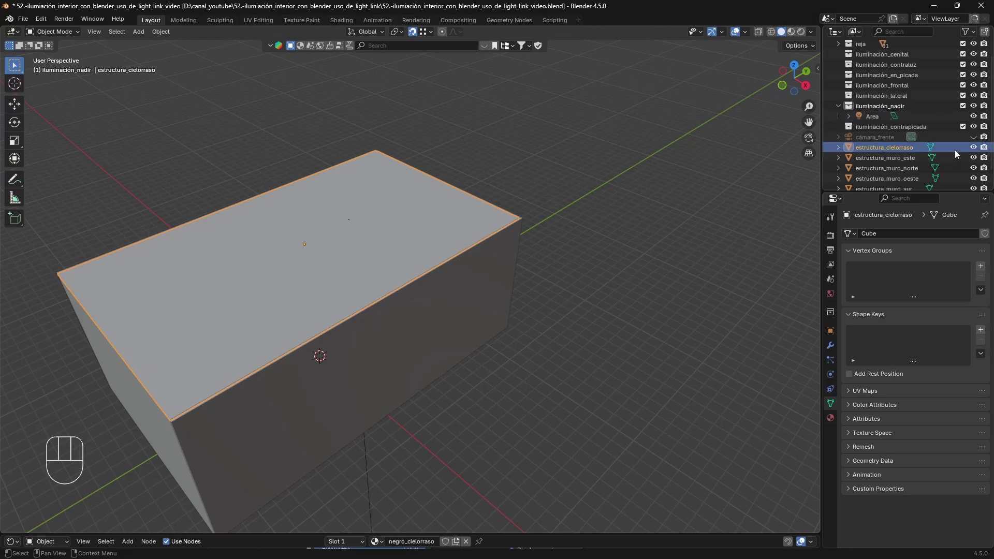
{"action": "left_click", "coordinate": [973, 147]}
Step: Duplicate the disk area light above the tree and place the copy along the Y axis, beside the tree toward the side wall
{"action": "scroll", "coordinate": [429, 243], "scroll_direction": "up", "scroll_amount": 3}
{"action": "middle_click_drag", "start_coordinate": [422, 256], "coordinate": [567, 433]}
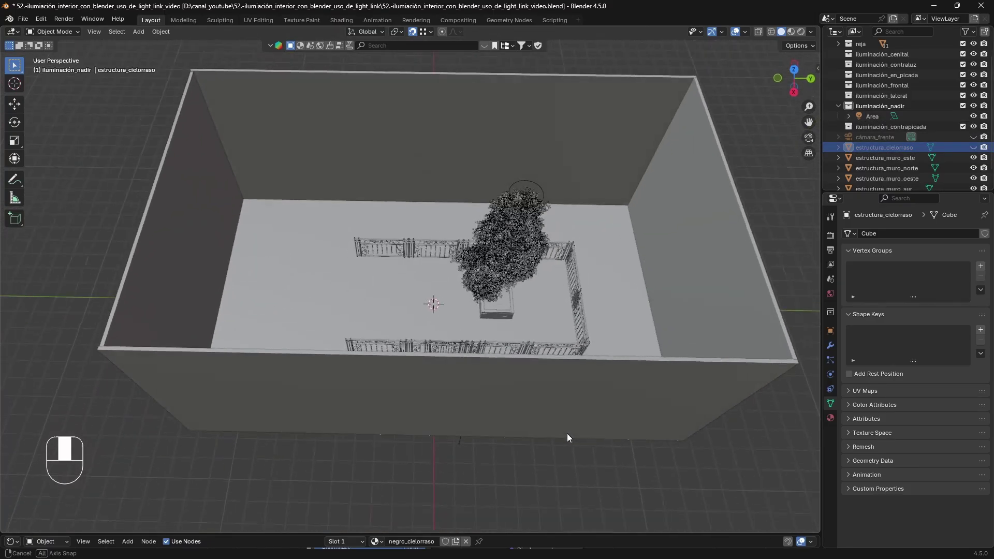
{"action": "middle_click_drag", "start_coordinate": [569, 393], "coordinate": [546, 434], "text": "shift"}
{"action": "scroll", "coordinate": [607, 265], "scroll_direction": "up", "scroll_amount": 4}
{"action": "middle_click_drag", "start_coordinate": [607, 265], "coordinate": [459, 258], "text": "shift"}
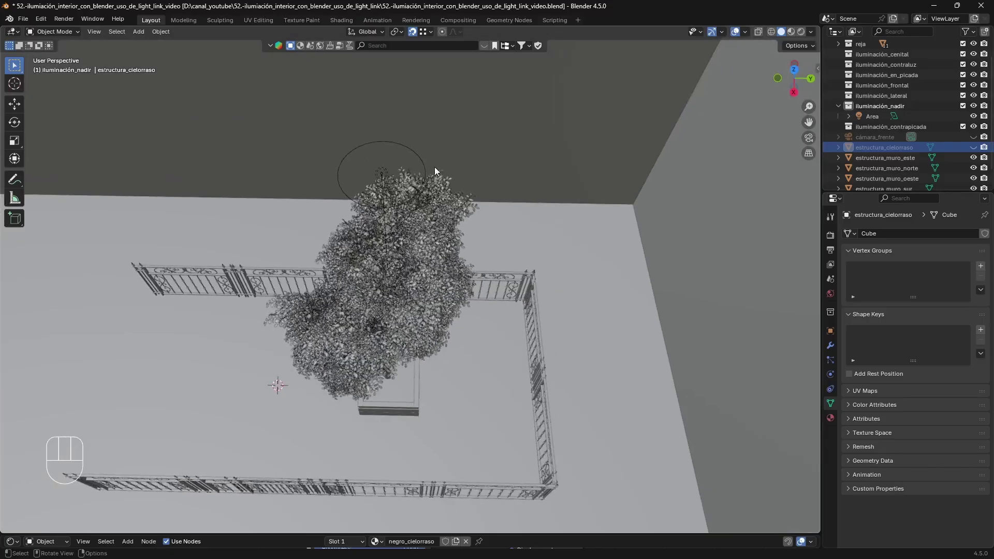
{"action": "left_click", "coordinate": [434, 167]}
{"action": "middle_click_drag", "start_coordinate": [433, 167], "coordinate": [451, 173]}
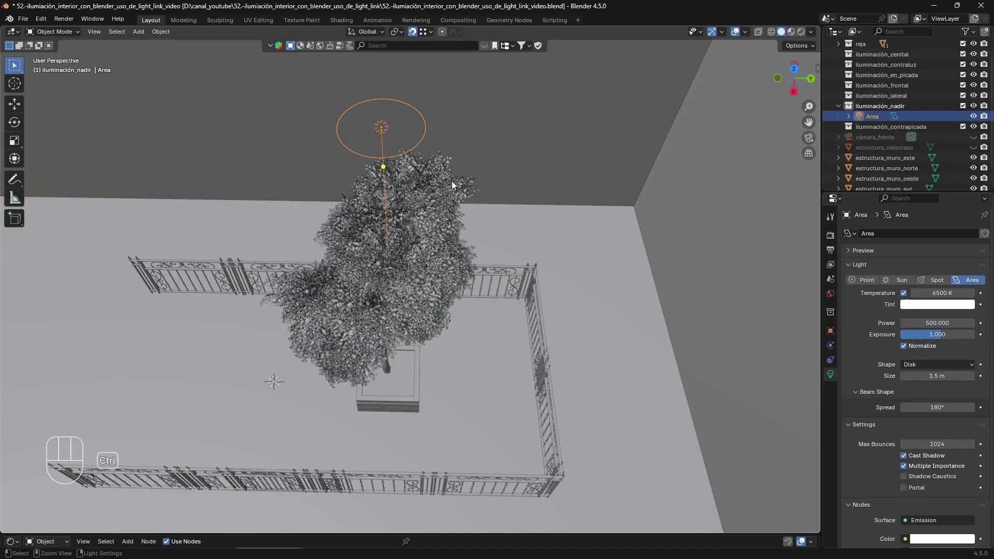
{"action": "key", "text": "shift+d"}
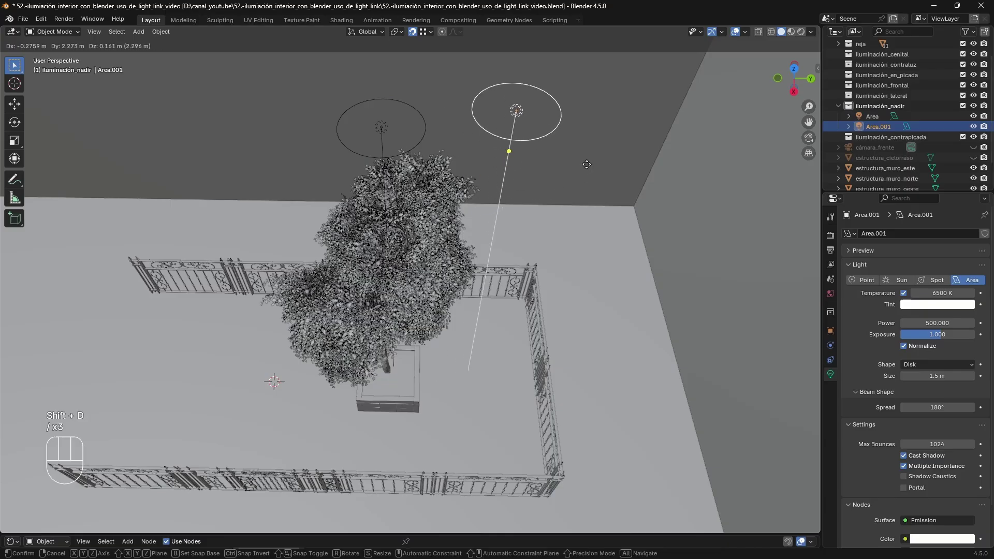
{"action": "key", "text": "x"}
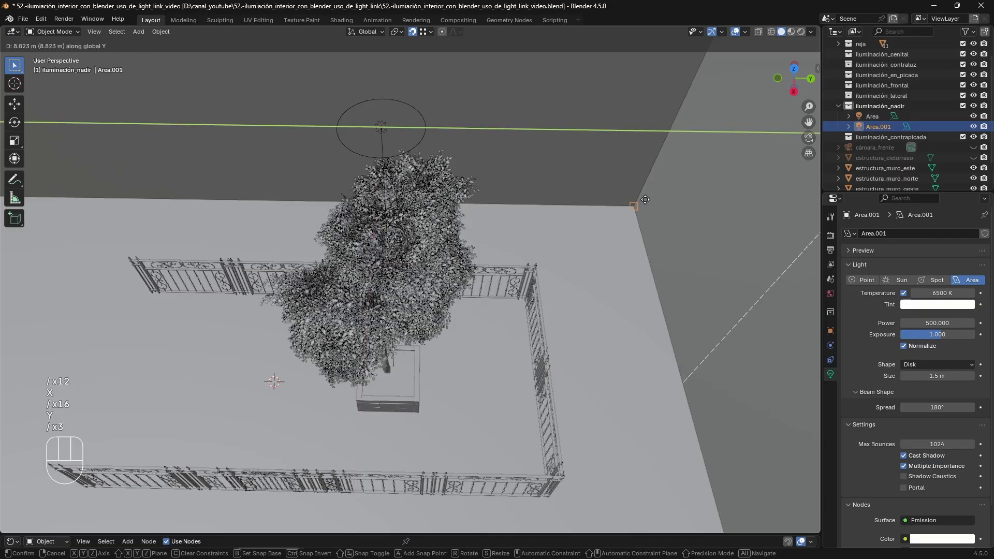
{"action": "key", "text": "y"}
{"action": "left_click", "coordinate": [673, 181]}
Step: Lower the duplicated area light along the Z axis to roughly the height of the tree's canopy
{"action": "middle_click_drag", "start_coordinate": [626, 137], "coordinate": [637, 119]}
{"action": "middle_click_drag", "start_coordinate": [606, 176], "coordinate": [585, 228], "text": "shift"}
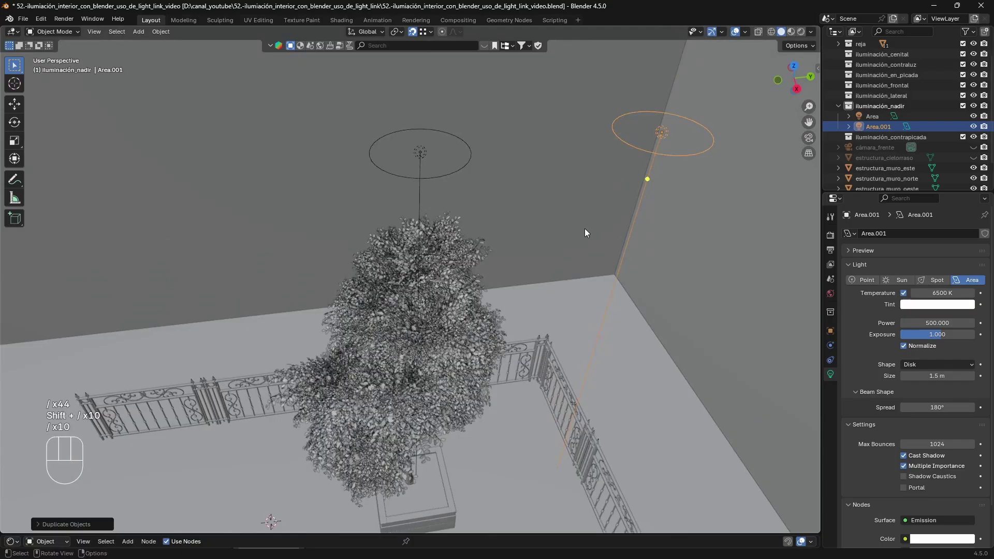
{"action": "scroll", "coordinate": [586, 228], "scroll_direction": "up", "scroll_amount": 5}
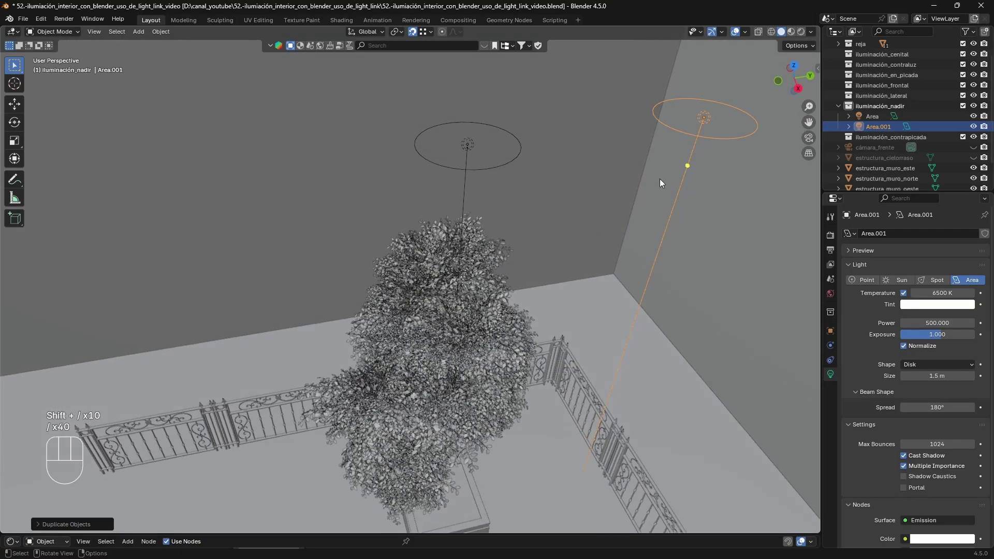
{"action": "key", "text": "g"}
{"action": "key", "text": "z"}
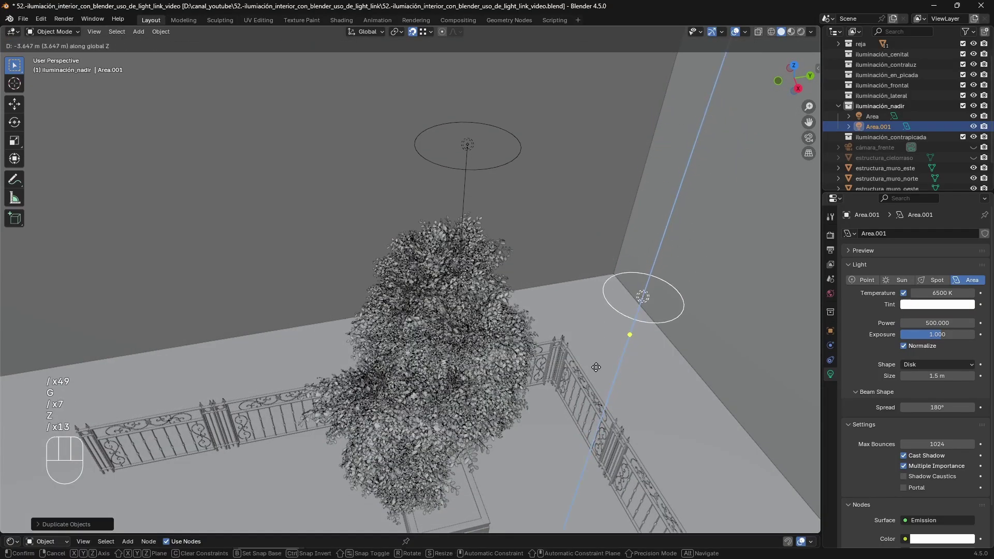
{"action": "left_click", "coordinate": [608, 365]}
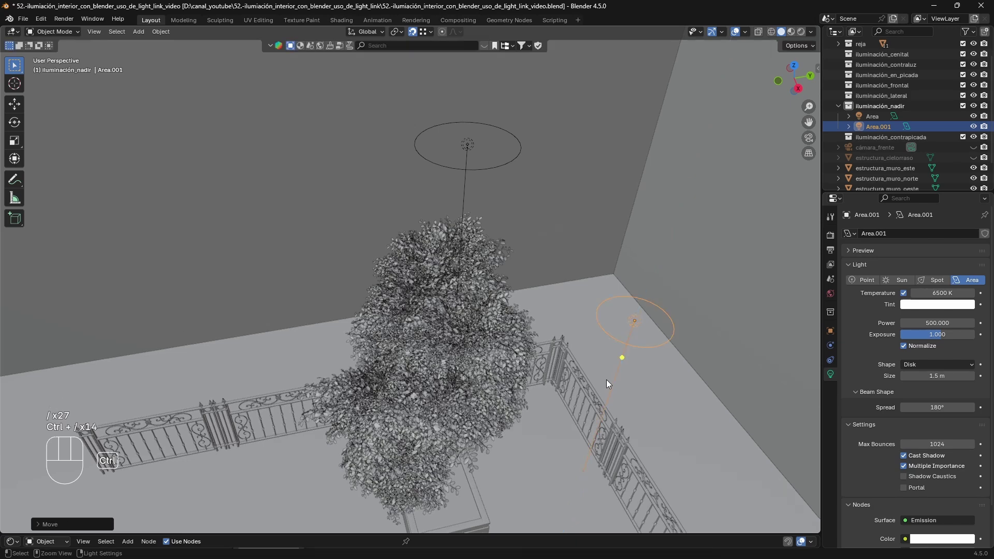
Step: Try to rotate the duplicated area light about the global X axis and undo the rotation
{"action": "middle_click_drag", "start_coordinate": [608, 362], "coordinate": [442, 243]}
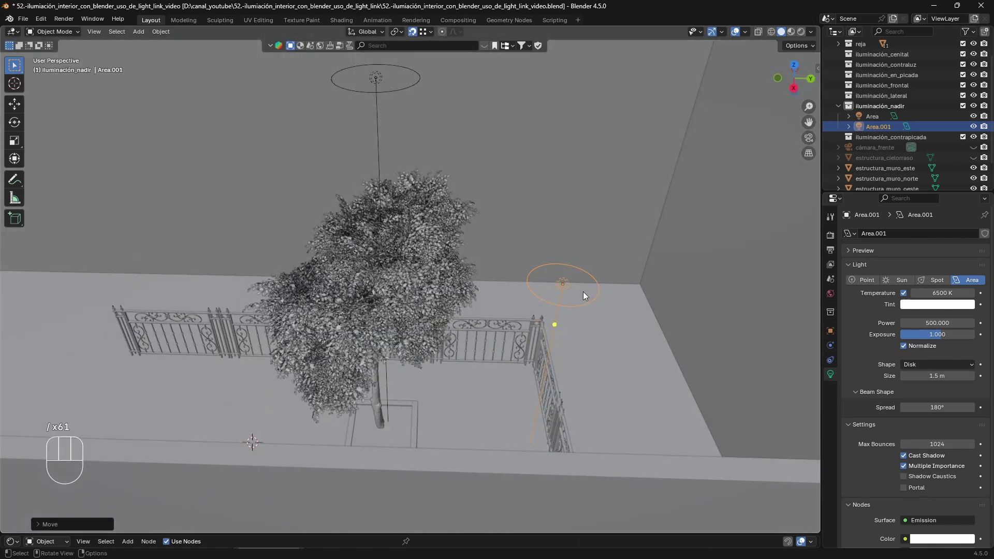
{"action": "key", "text": "r"}
{"action": "key", "text": "x"}
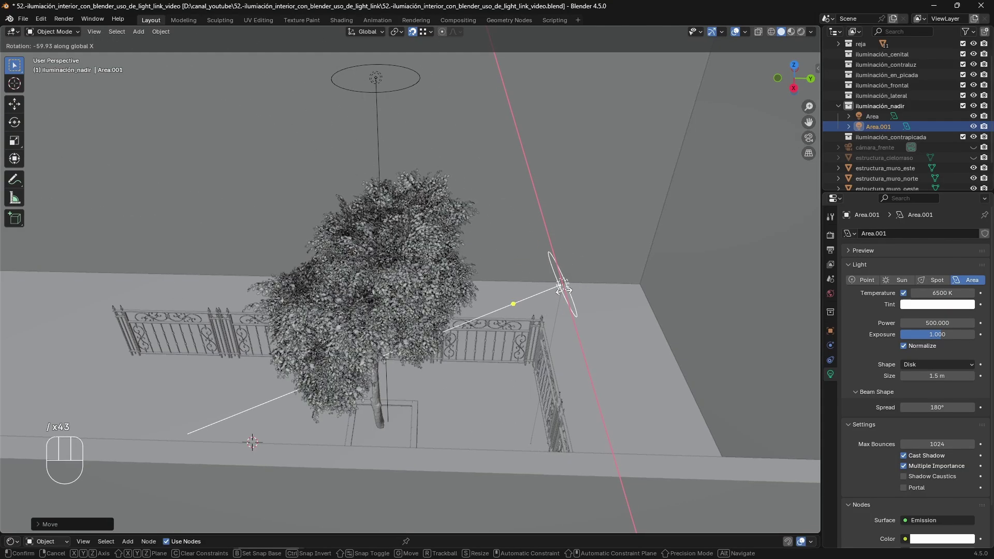
{"action": "key", "text": "KP_0"}
{"action": "key", "text": "KP_4"}
{"action": "key", "text": "Return"}
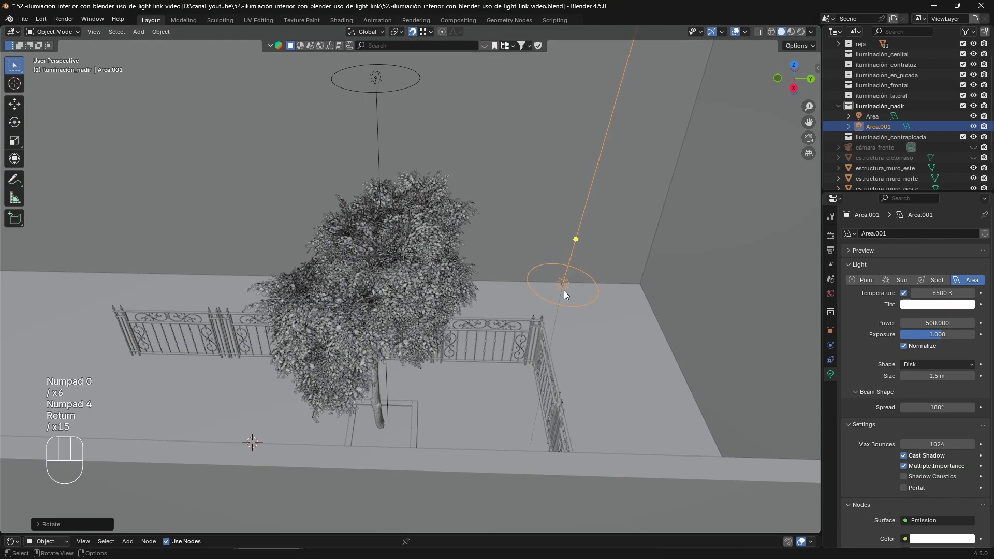
{"action": "key", "text": "ctrl+z"}
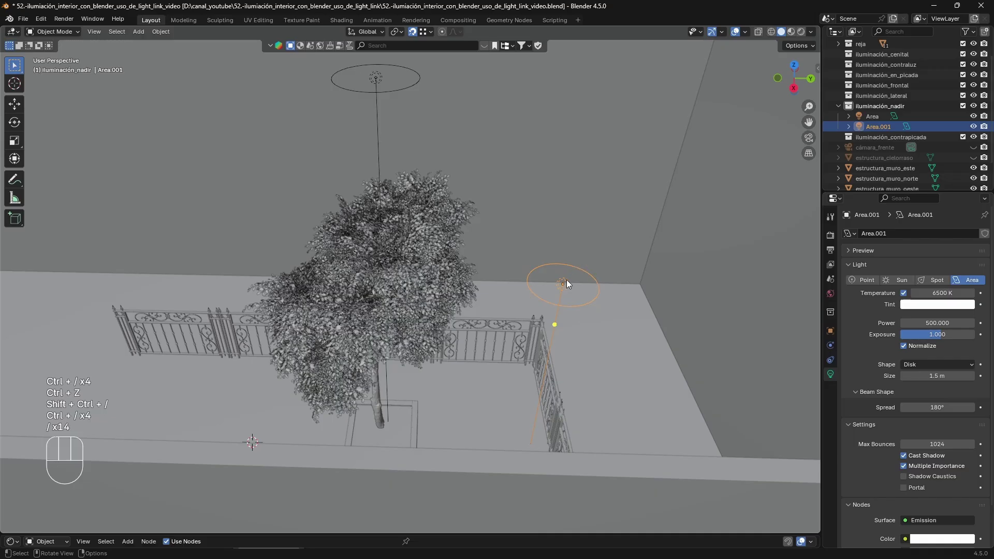
{"action": "key", "text": "r"}
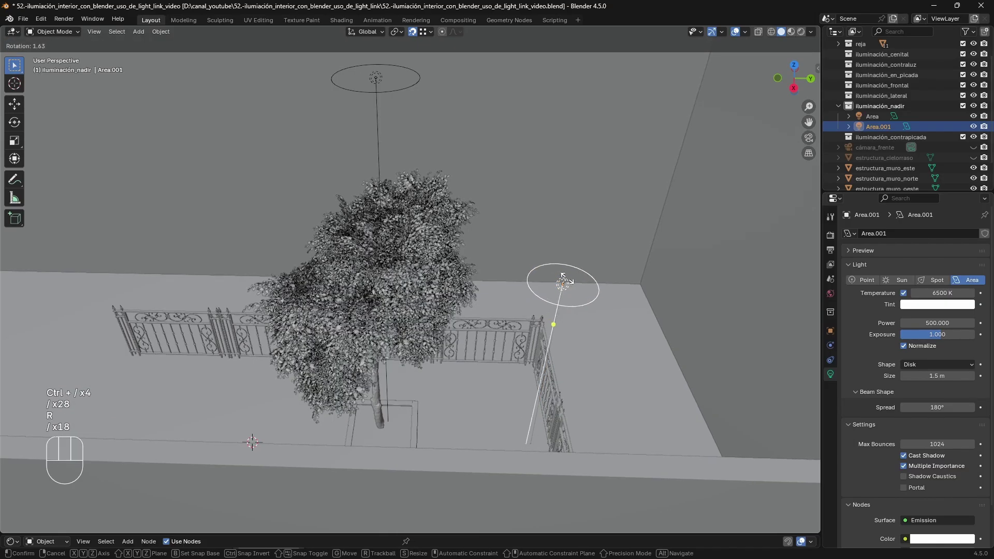
{"action": "key", "text": "z"}
{"action": "type", "text": "x"}
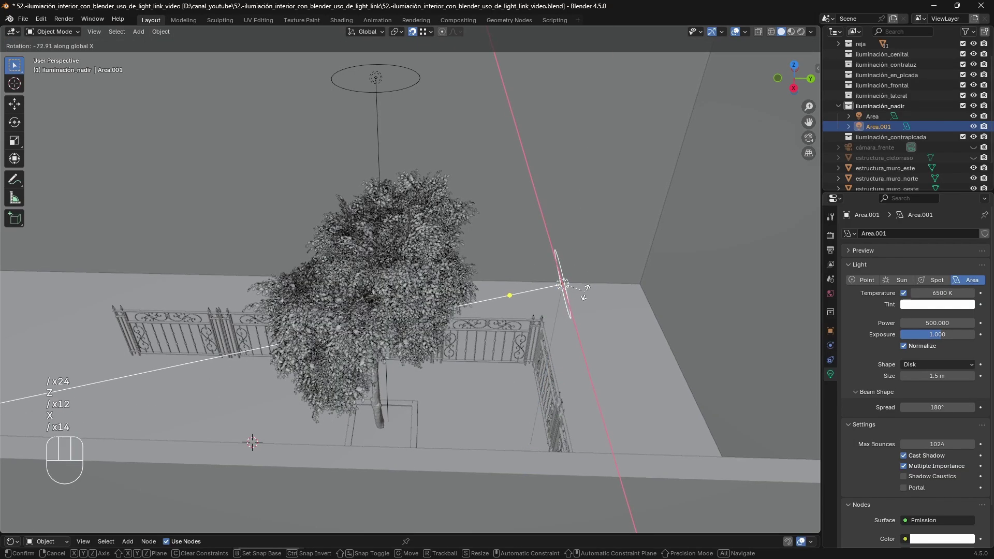
{"action": "type", "text": "-90"}
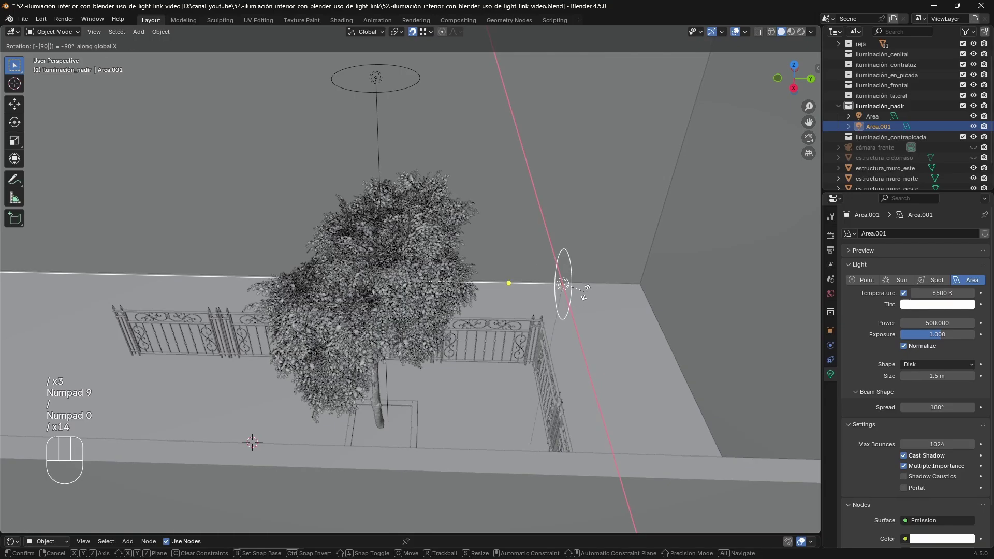
{"action": "key", "text": "Escape"}
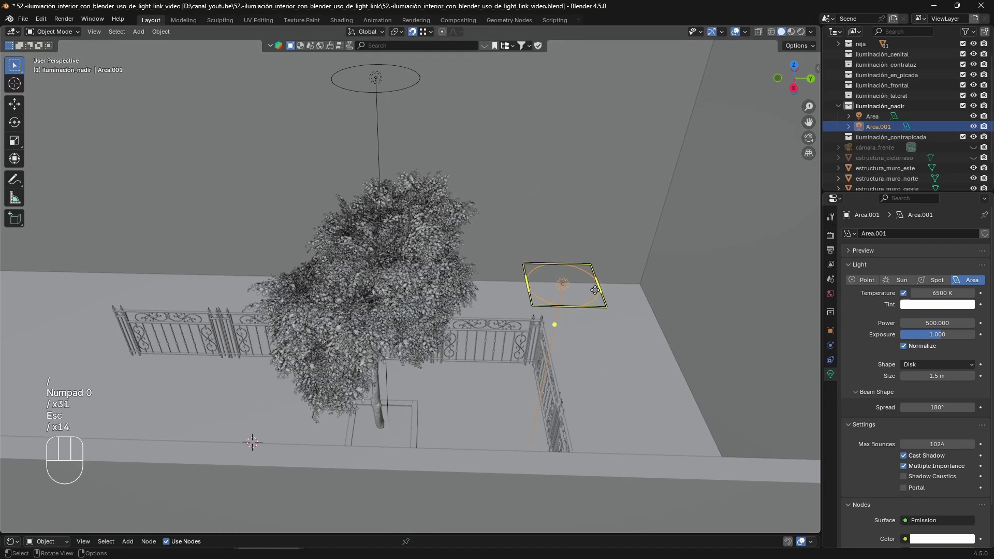
{"action": "key", "text": "r"}
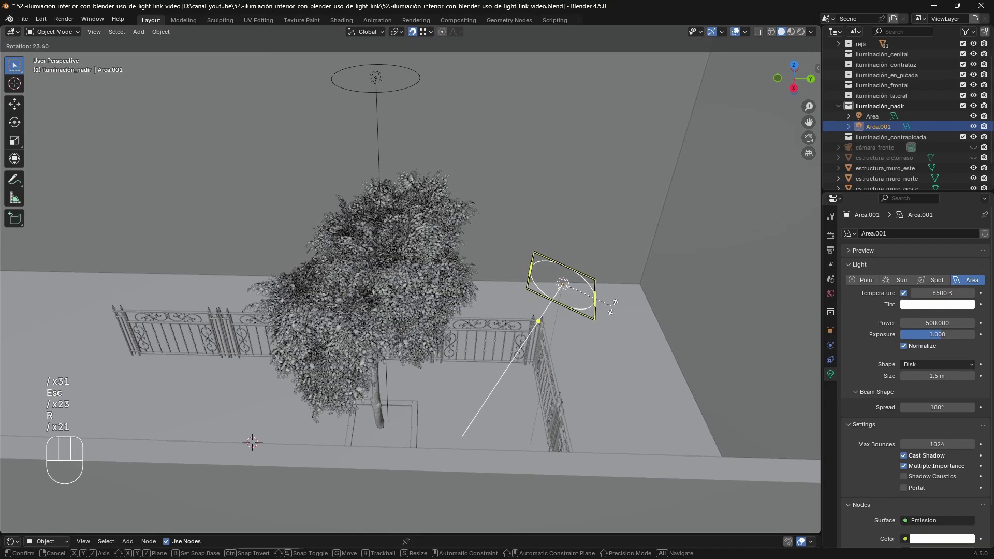
{"action": "key", "text": "z"}
{"action": "key", "text": "x"}
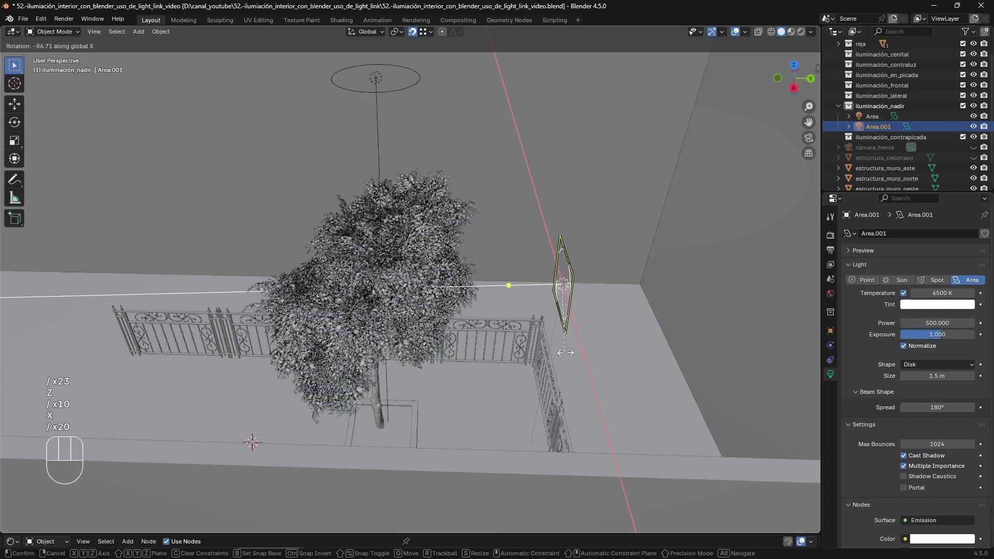
{"action": "key", "text": "KP_9"}
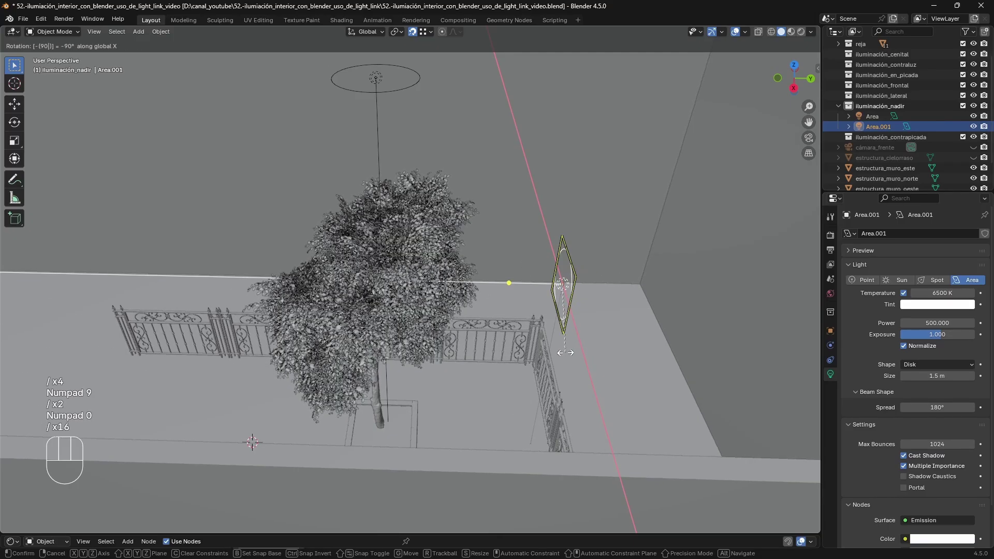
{"action": "key", "text": "KP_0"}
{"action": "key", "text": "Escape"}
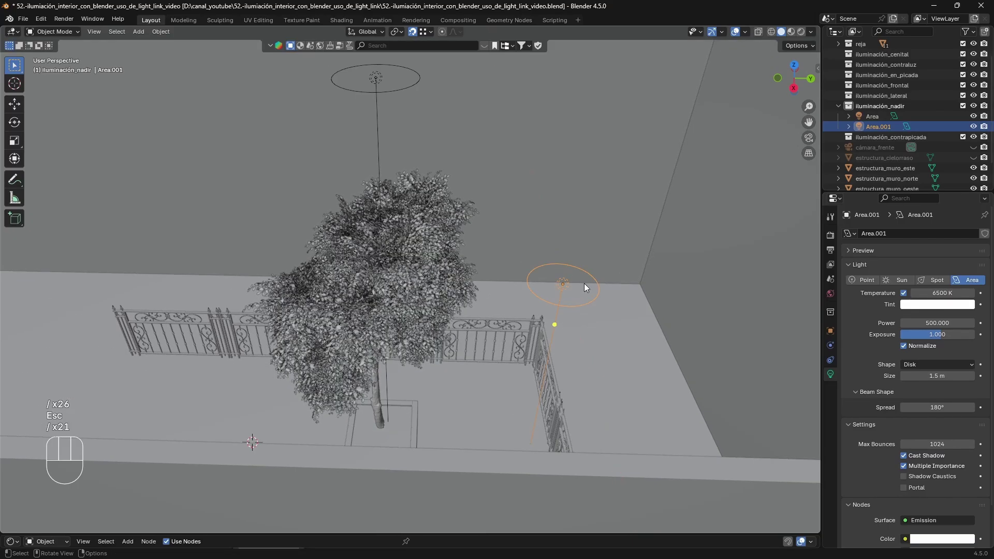
{"action": "key", "text": "r"}
{"action": "key", "text": "x"}
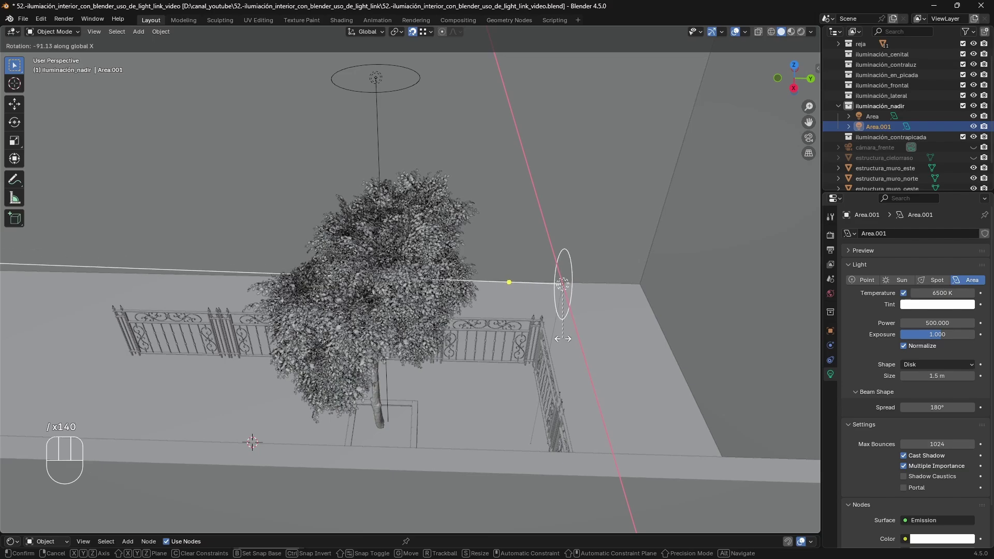
{"action": "type", "text": "-90"}
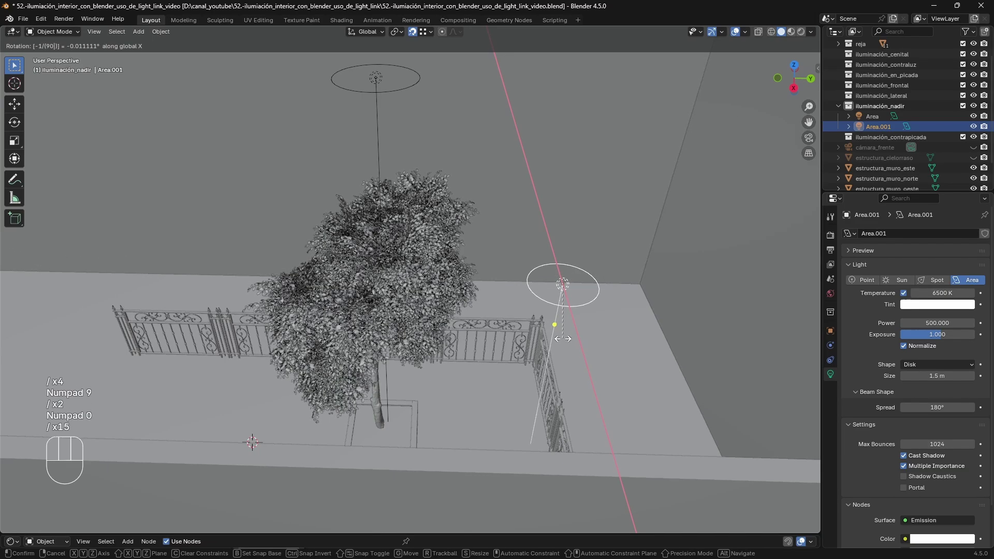
{"action": "key", "text": "Escape"}
{"action": "key", "text": "r"}
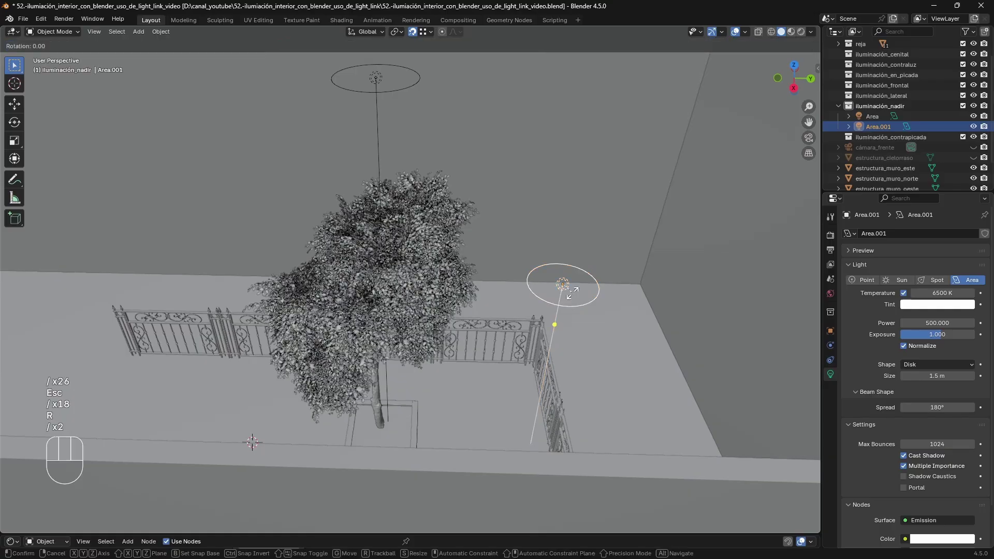
{"action": "key", "text": "x"}
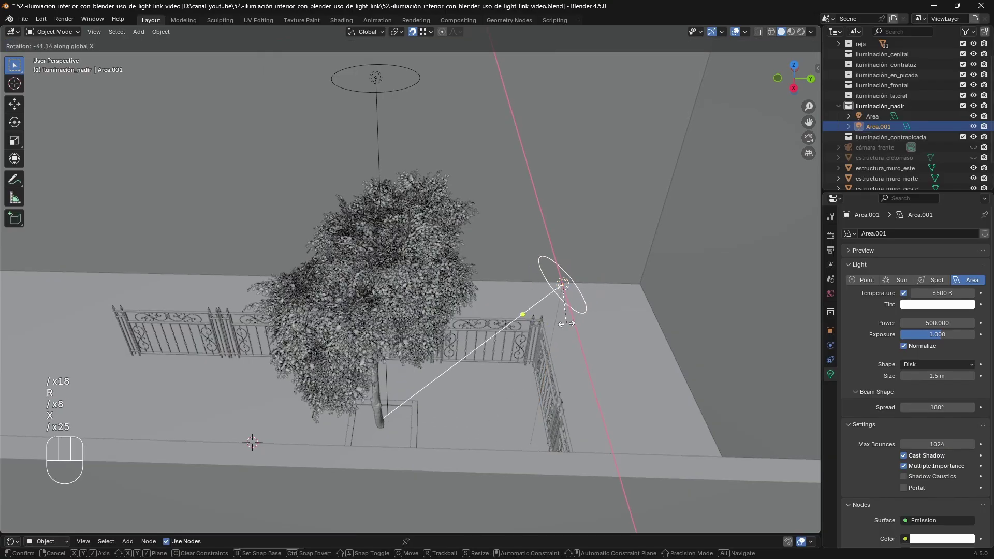
{"action": "type", "text": "90"}
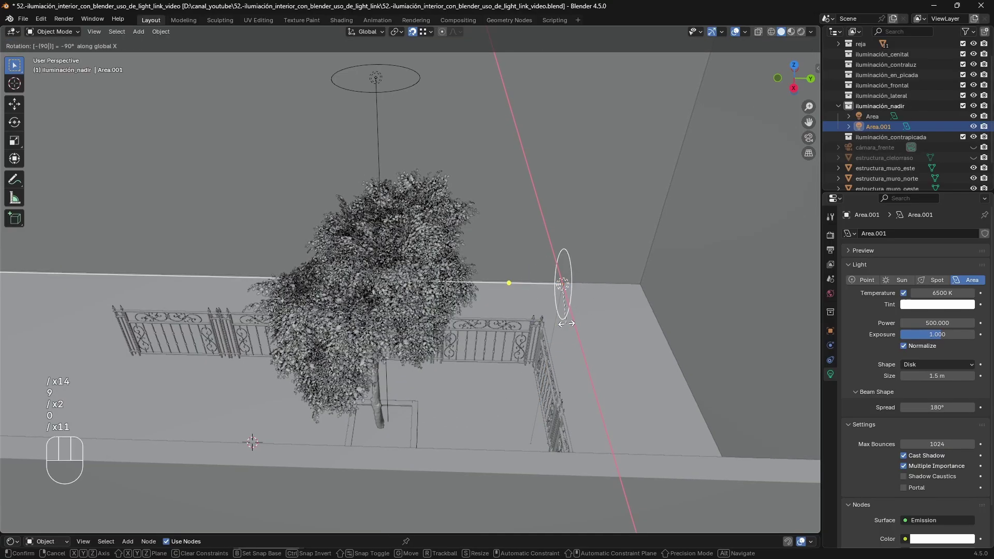
{"action": "key", "text": "Escape"}
Step: Rotate the duplicated area light about -90° around the global X axis so it points horizontally at the tree
{"action": "middle_click_drag", "start_coordinate": [552, 288], "coordinate": [577, 289]}
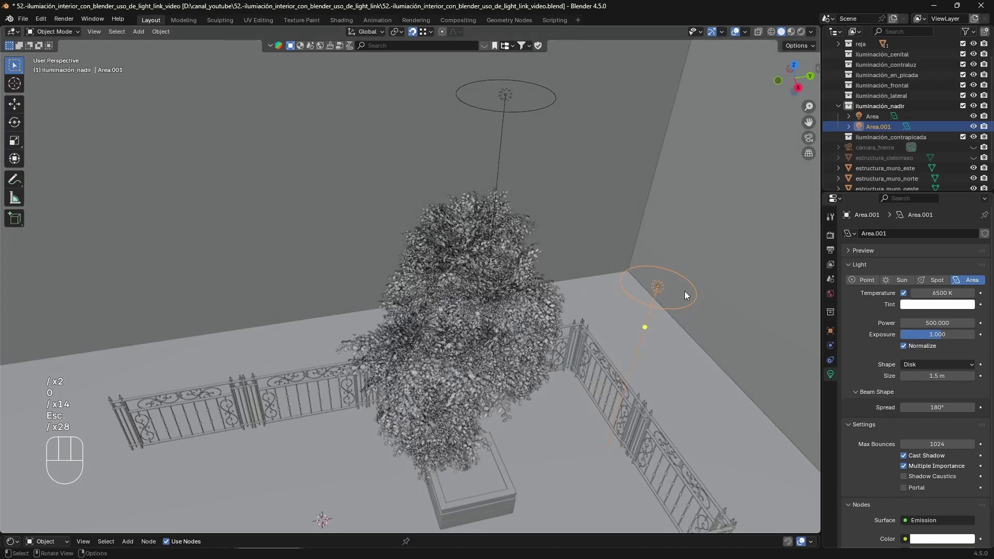
{"action": "key", "text": "r"}
{"action": "key", "text": "x"}
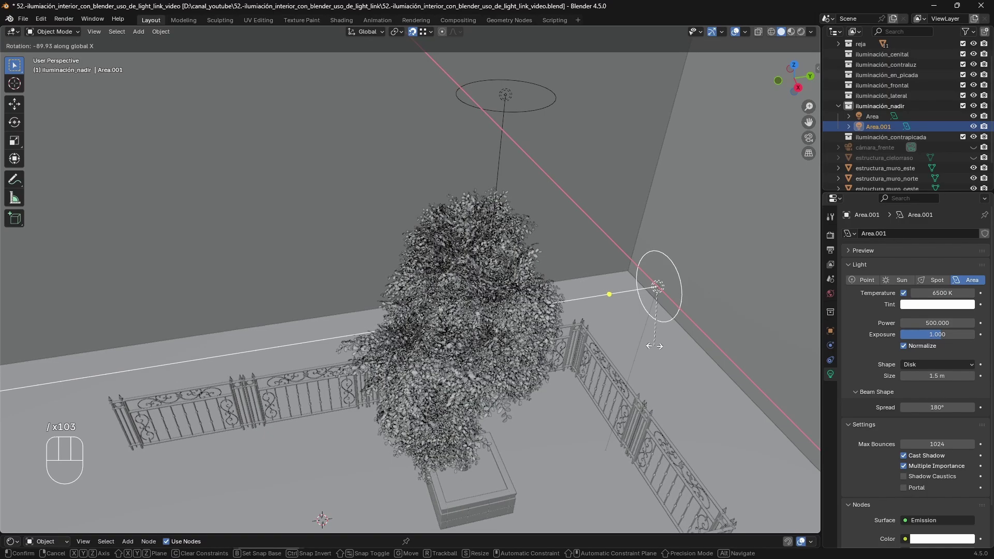
{"action": "left_click", "coordinate": [653, 346]}
Step: Move the overhead light Area into the iluminación_cenital collection and Area.001 into iluminación_contraluz
{"action": "middle_click_drag", "start_coordinate": [653, 346], "coordinate": [648, 312]}
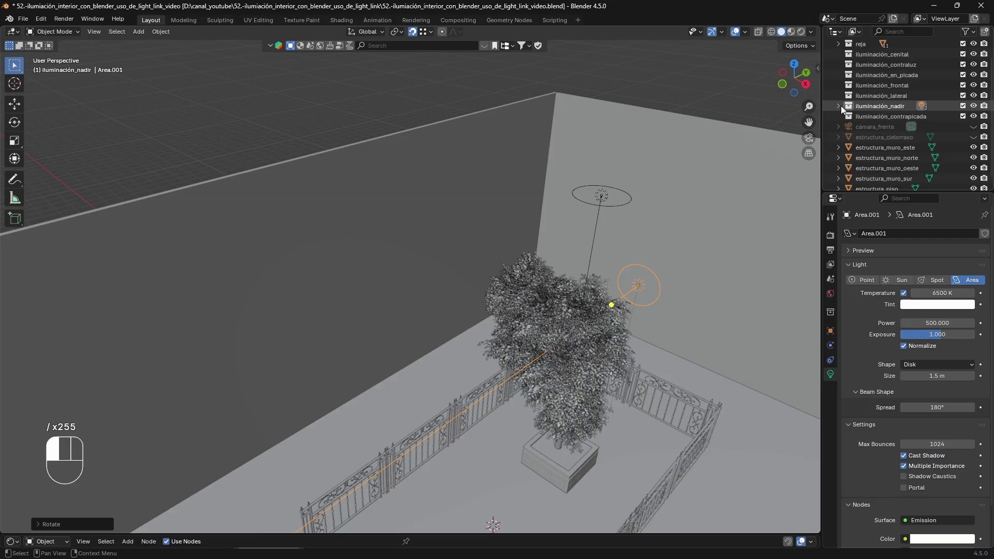
{"action": "left_click", "coordinate": [859, 117]}
{"action": "left_click_drag", "start_coordinate": [858, 117], "coordinate": [889, 58]}
{"action": "left_click", "coordinate": [859, 126]}
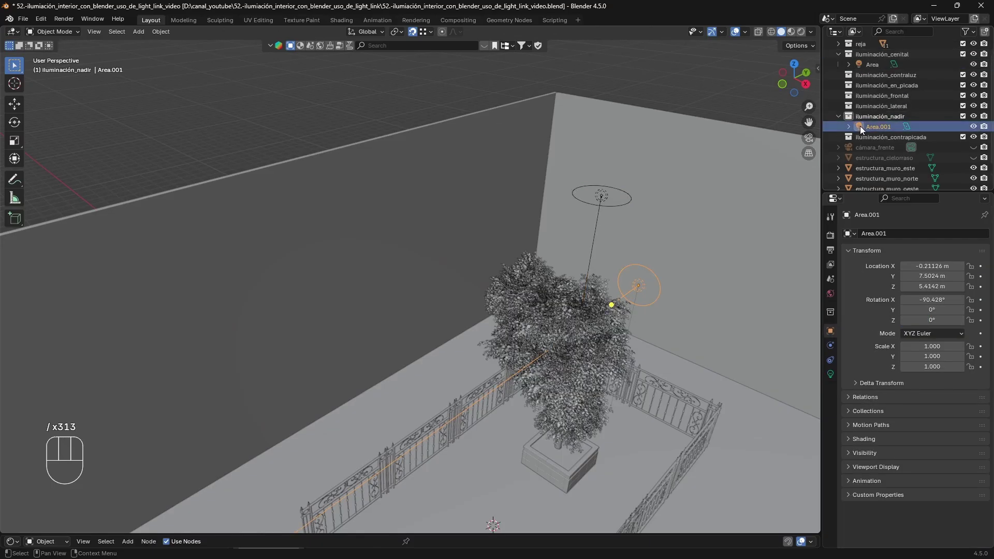
{"action": "left_click_drag", "start_coordinate": [862, 126], "coordinate": [890, 79]}
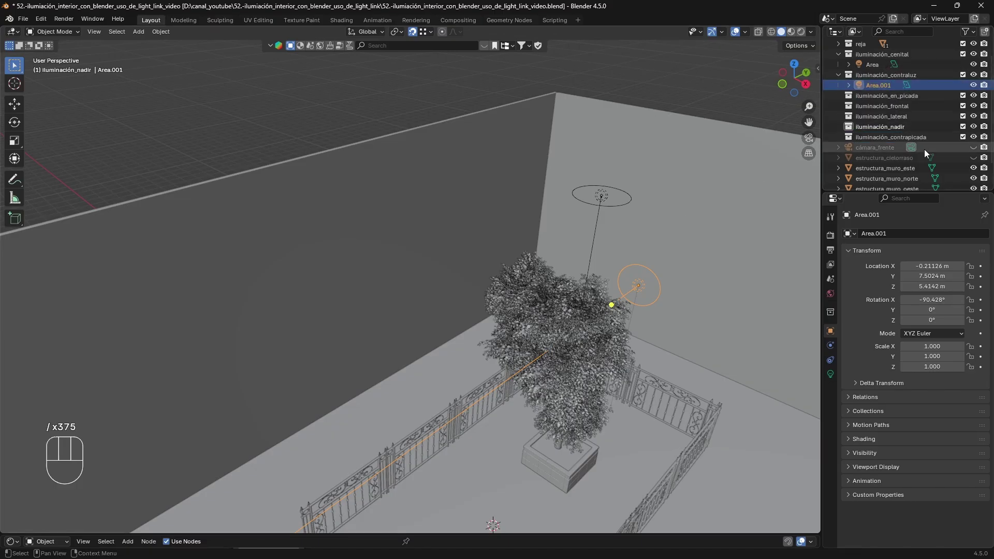
Step: Unhide the ceiling object estructura_cielorraso and show the scene through the camera with rendered shading
{"action": "left_click", "coordinate": [973, 158]}
{"action": "left_click", "coordinate": [386, 101]}
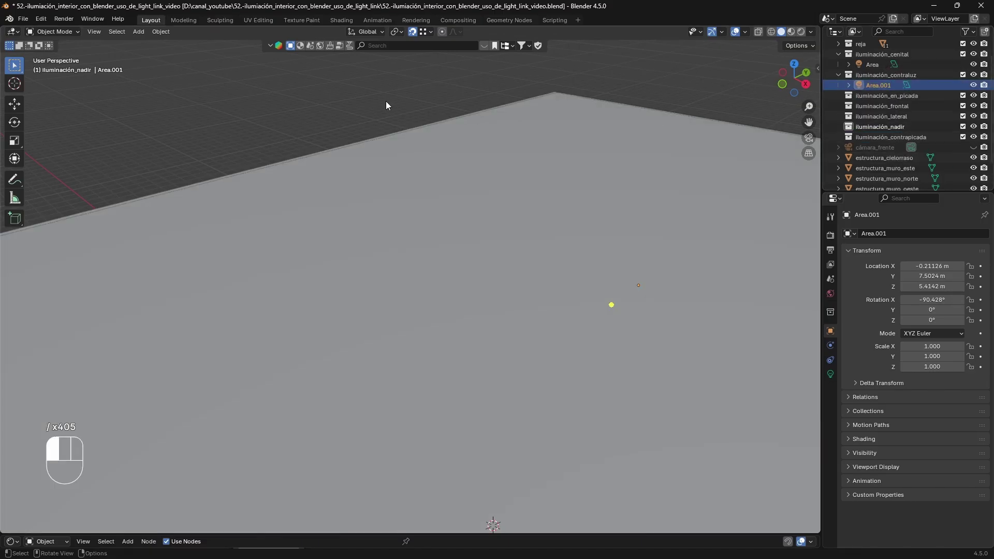
{"action": "scroll", "coordinate": [581, 99], "scroll_direction": "down", "scroll_amount": 15}
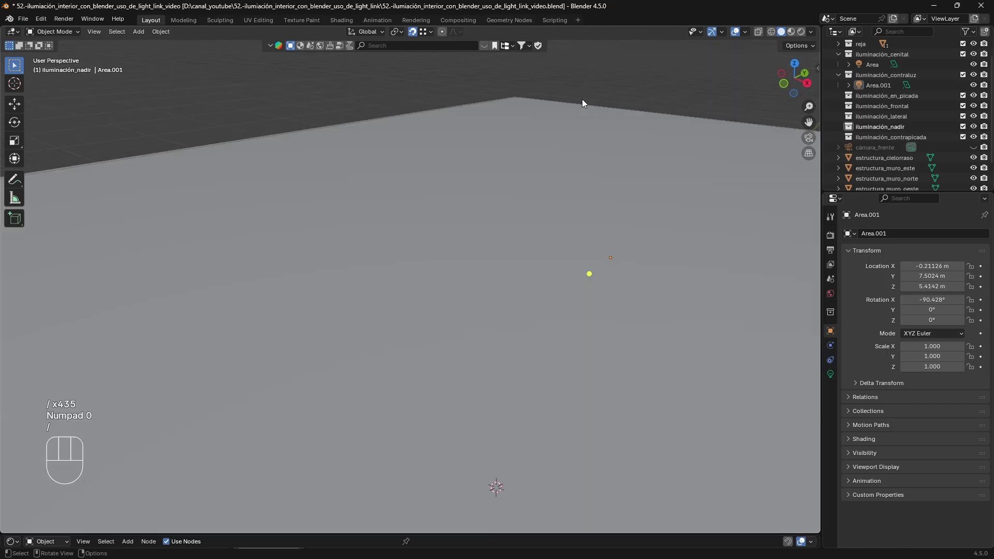
{"action": "key", "text": "KP_0"}
{"action": "scroll", "coordinate": [584, 169], "scroll_direction": "down", "scroll_amount": 16}
{"action": "scroll", "coordinate": [782, 119], "scroll_direction": "down", "scroll_amount": 5}
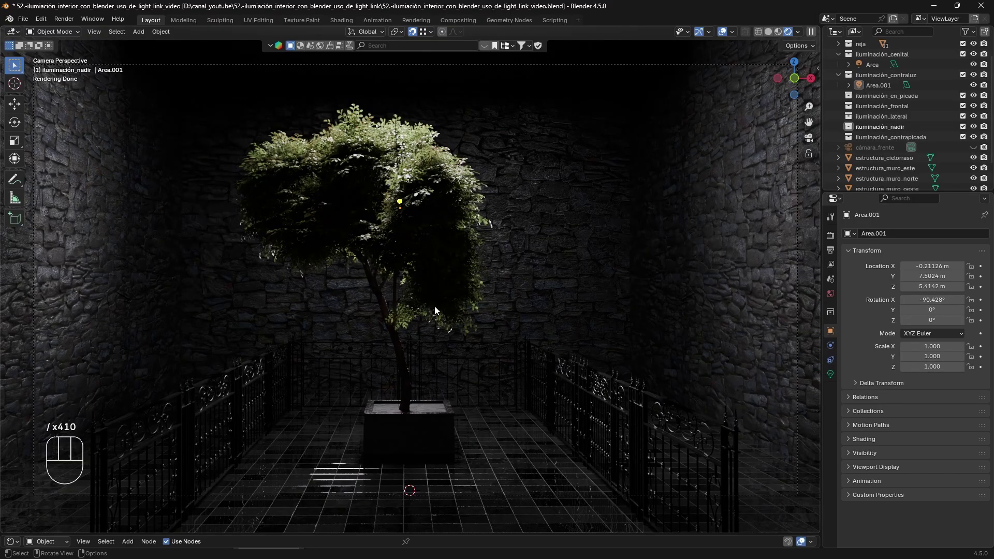
Step: Collapse the iluminación_cenital and iluminación_contraluz collections and hide iluminación_cenital in the viewport
{"action": "left_click", "coordinate": [839, 54]}
{"action": "left_click", "coordinate": [838, 64]}
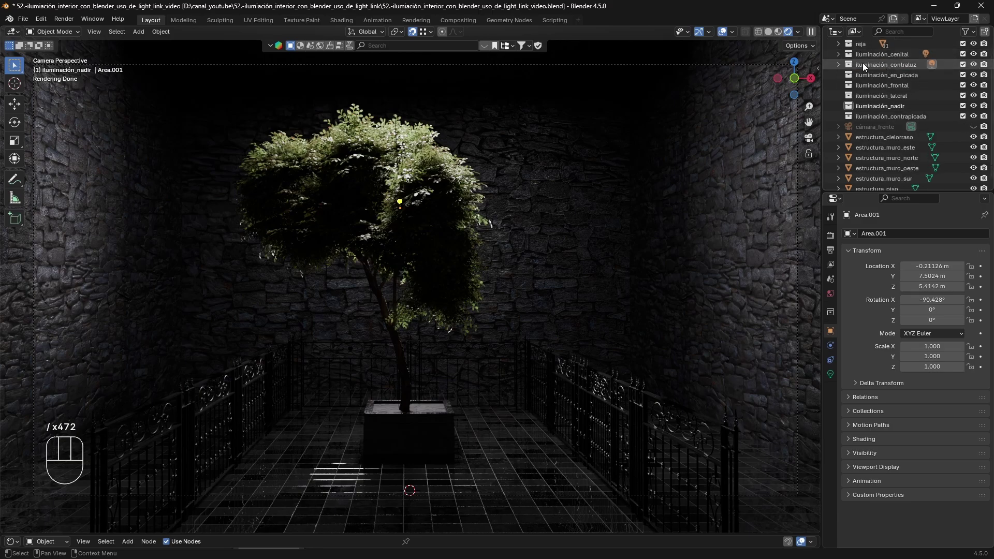
{"action": "left_click", "coordinate": [973, 54]}
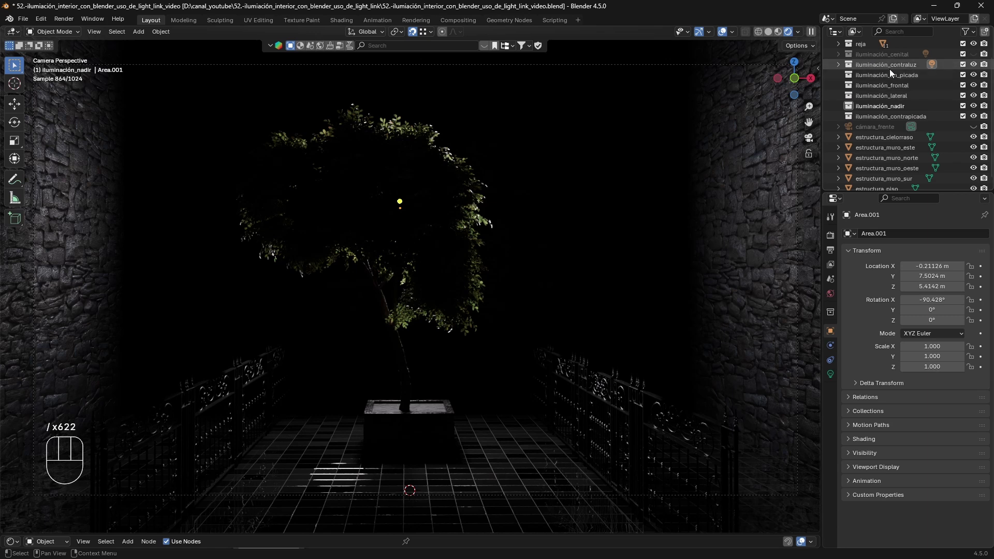
Step: Select the area light in the iluminación_contraluz collection and move it slightly in the negative X direction behind the tree
{"action": "left_click", "coordinate": [848, 68]}
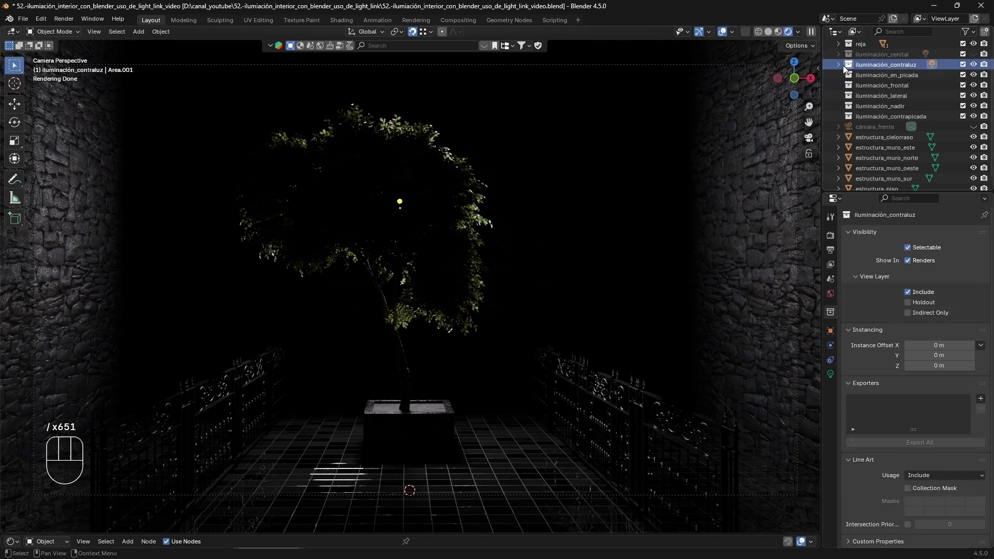
{"action": "left_click", "coordinate": [838, 65]}
{"action": "left_click", "coordinate": [878, 75]}
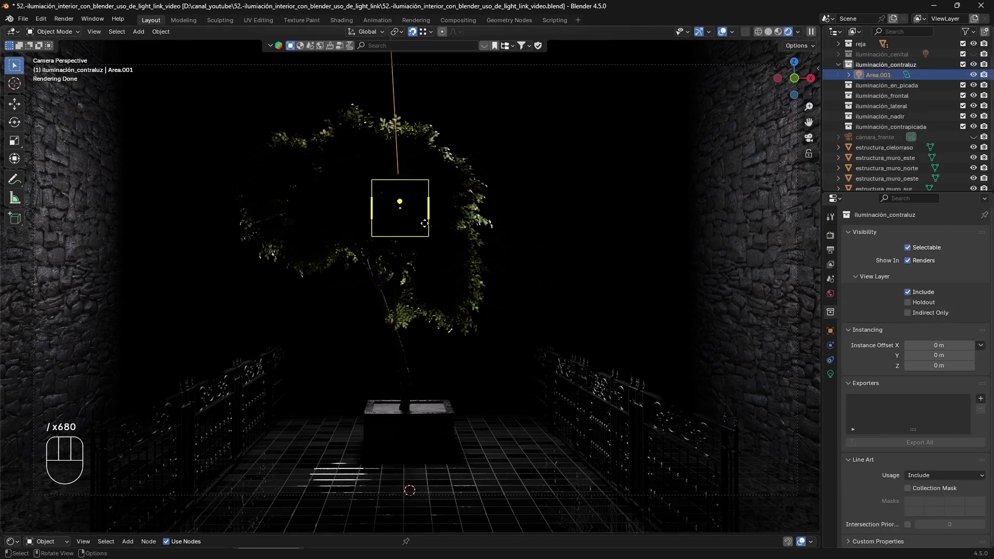
{"action": "key", "text": "g"}
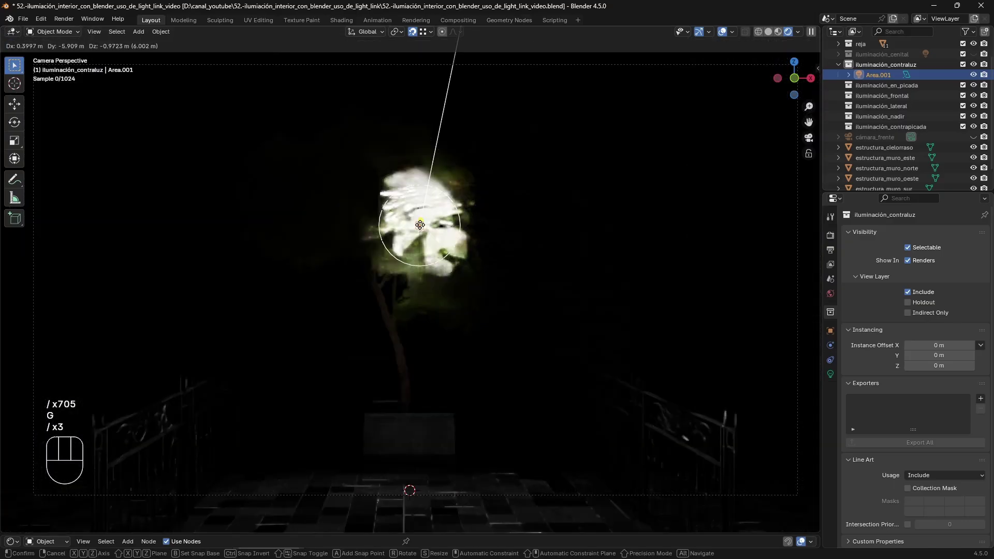
{"action": "key", "text": "x"}
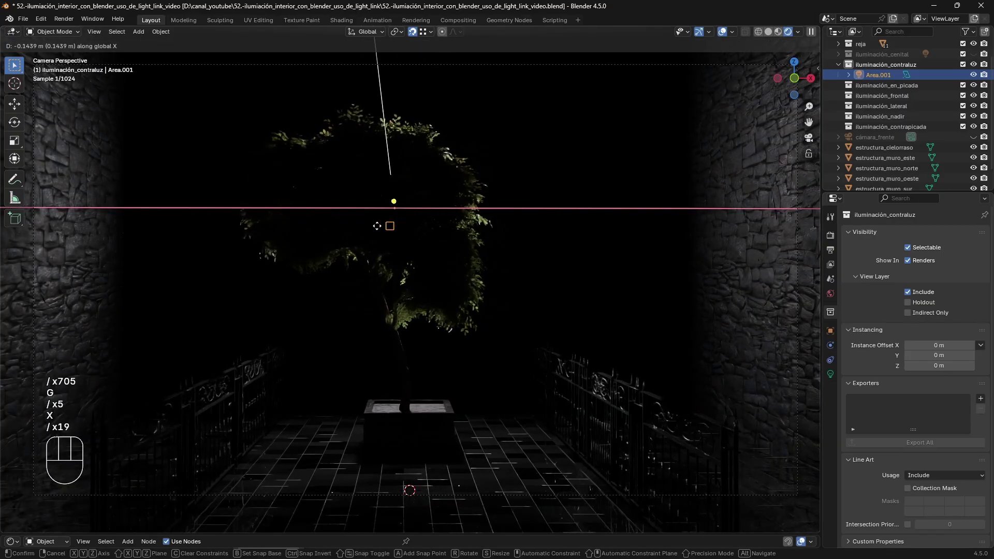
{"action": "key", "text": "Return"}
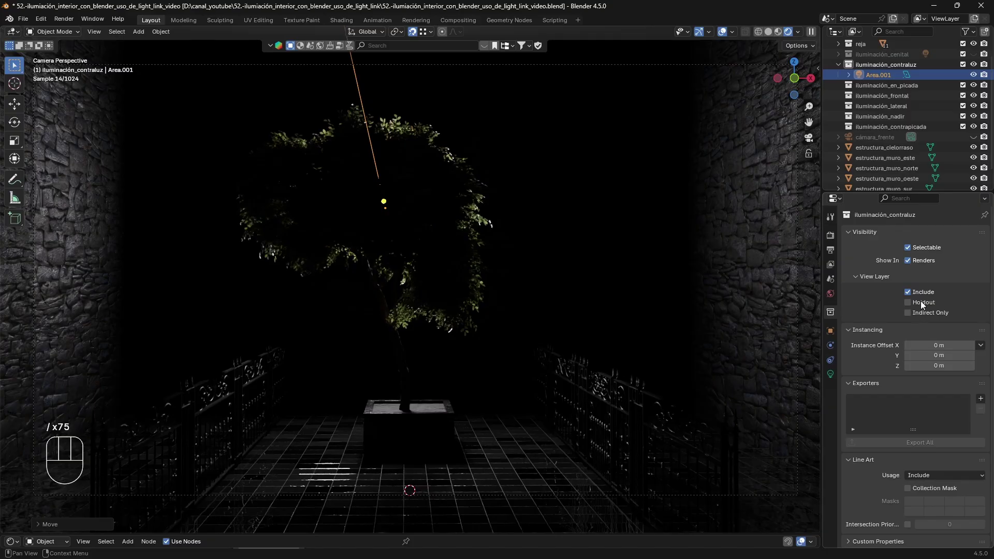
{"action": "left_click", "coordinate": [830, 374]}
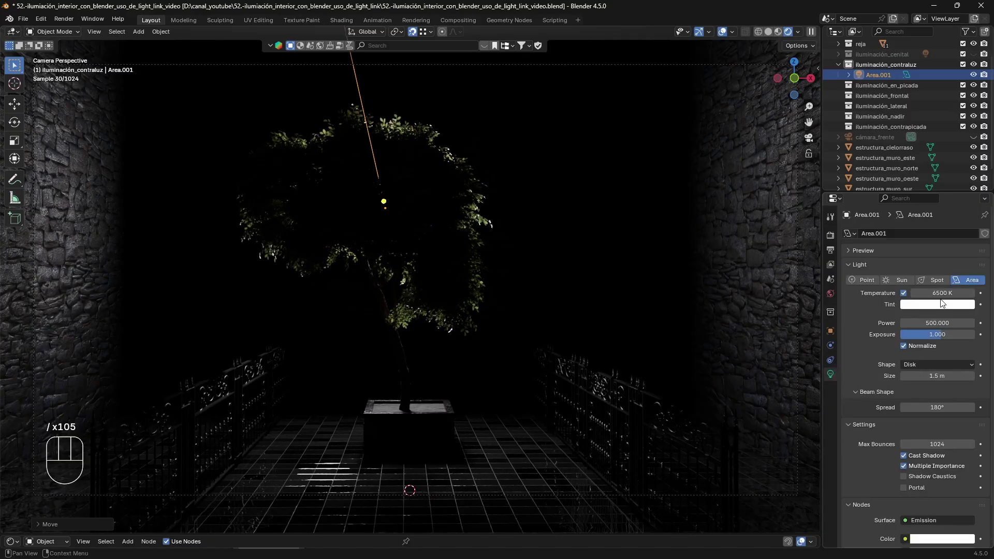
{"action": "left_click", "coordinate": [945, 322]}
{"action": "type", "text": "ccccccccccccccccçççççççç"}
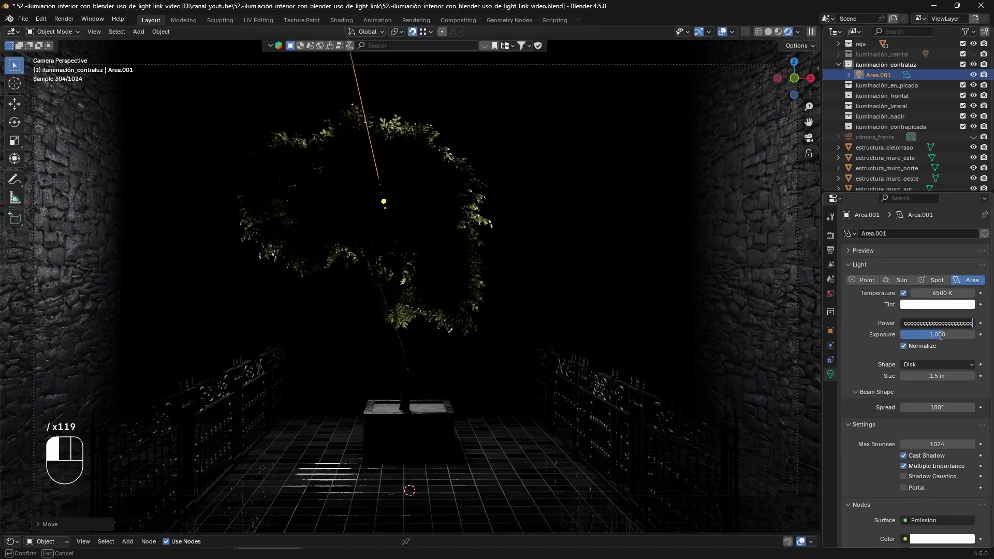
{"action": "left_click", "coordinate": [965, 336]}
{"action": "key", "text": "1"}
{"action": "left_click", "coordinate": [947, 324]}
{"action": "type", "text": "çççççççççççççççç"}
{"action": "key", "text": "Return"}
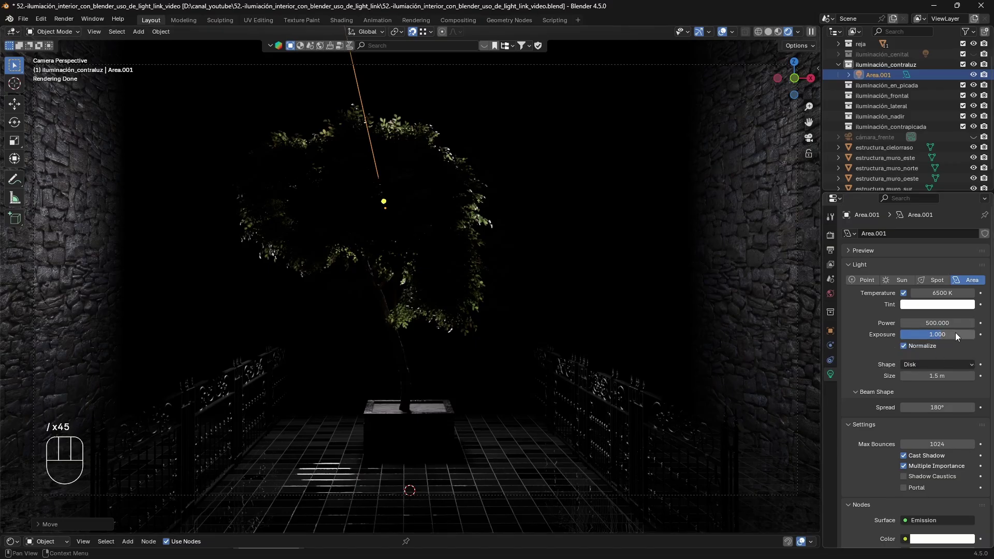
{"action": "left_click", "coordinate": [939, 323]}
{"action": "type", "text": "çççççççççççççççççççç"}
{"action": "key", "text": "Escape"}
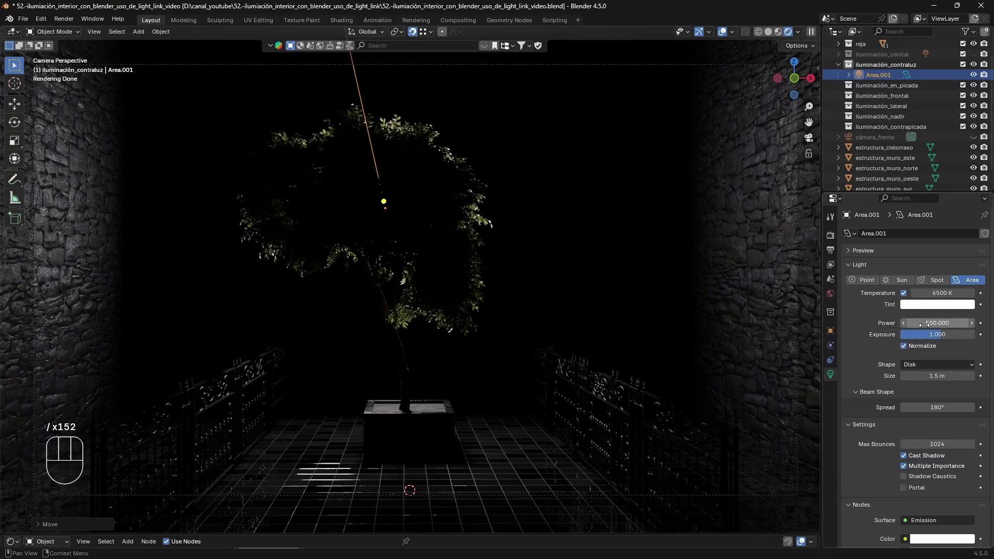
Step: Try a power of 682.9 on the backlight and set the power back to 500
{"action": "left_click_drag", "start_coordinate": [923, 324], "coordinate": [976, 324]}
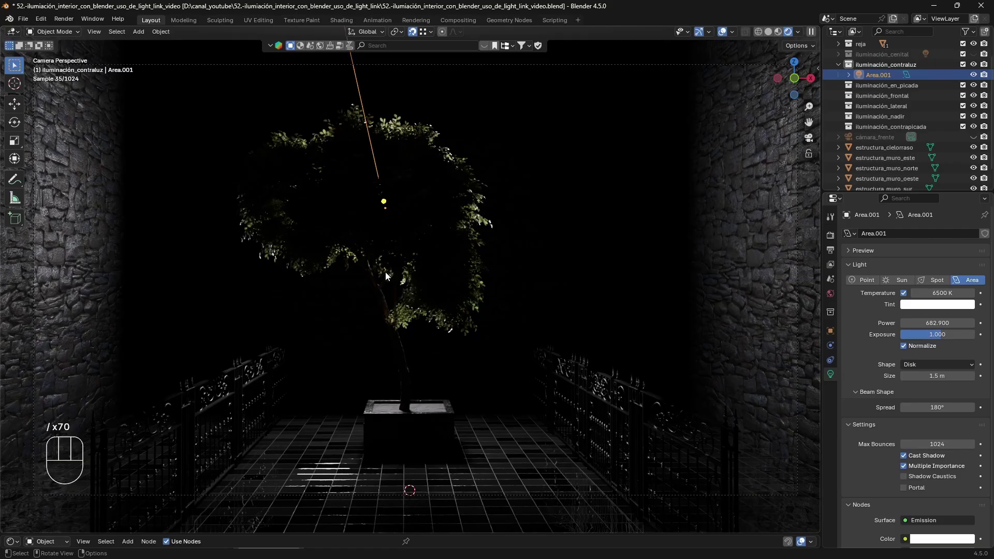
{"action": "left_click", "coordinate": [929, 323]}
{"action": "type", "text": "cccccccccccccccccccccc"}
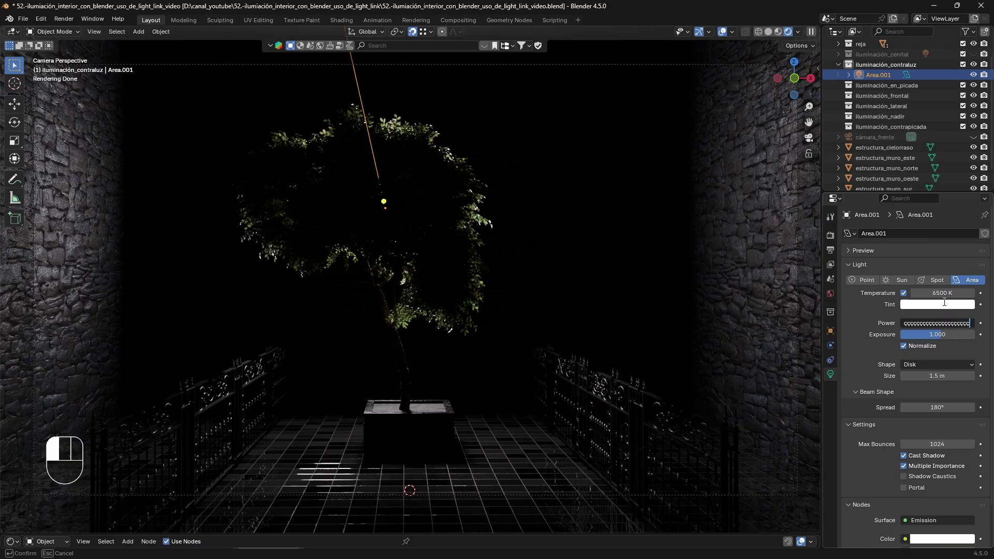
{"action": "scroll", "coordinate": [944, 302], "scroll_direction": "down", "scroll_amount": 20}
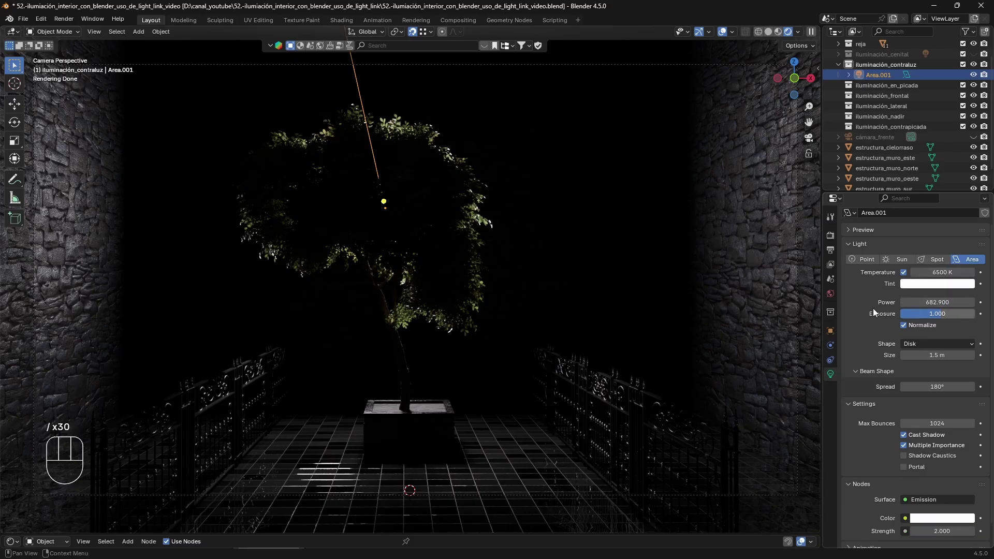
{"action": "scroll", "coordinate": [873, 311], "scroll_direction": "up", "scroll_amount": 8}
{"action": "left_click_drag", "start_coordinate": [954, 301], "coordinate": [922, 302]}
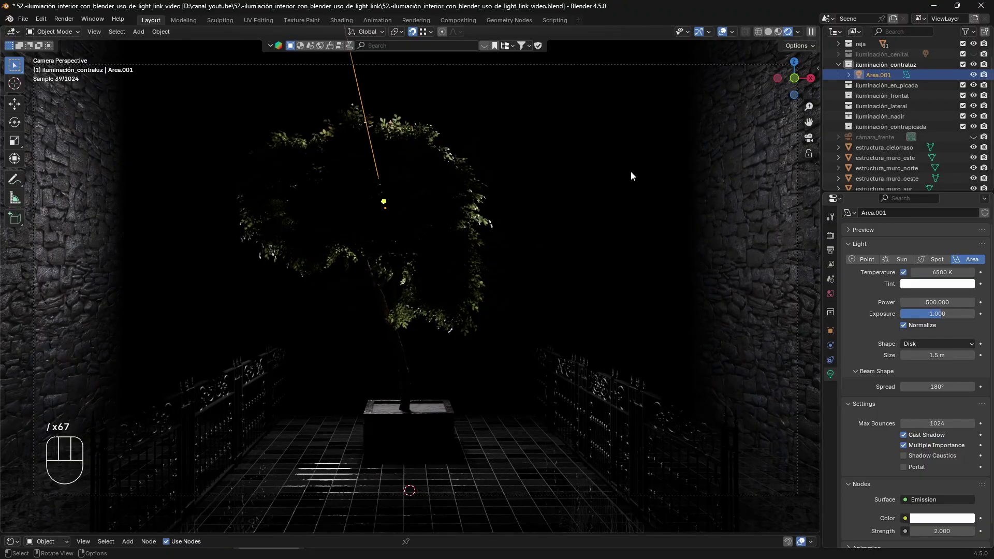
Step: Select the east and west walls in turn to examine how the backlight falls on them
{"action": "left_click", "coordinate": [796, 241]}
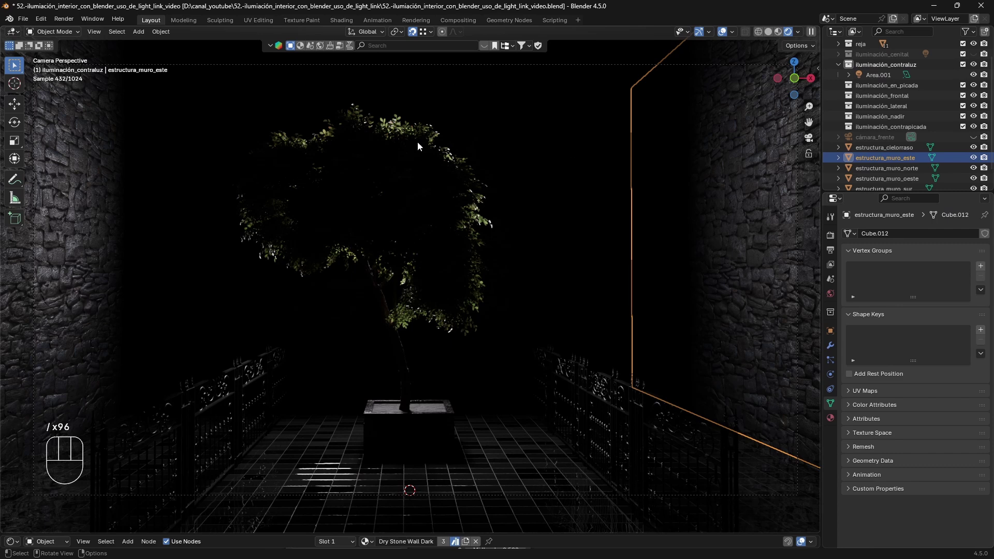
{"action": "left_click", "coordinate": [105, 213]}
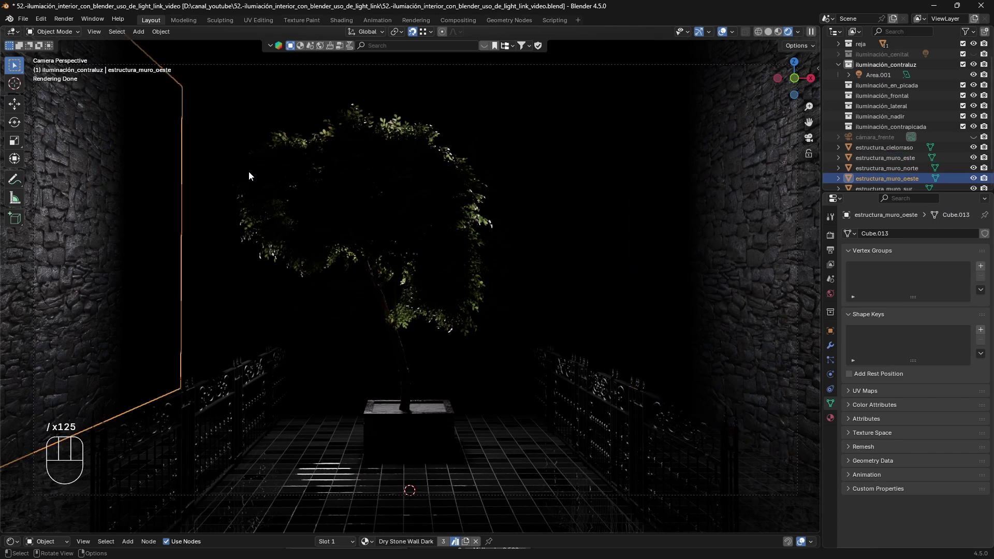
{"action": "left_click", "coordinate": [769, 206]}
{"action": "left_click", "coordinate": [104, 209]}
{"action": "left_click", "coordinate": [757, 182]}
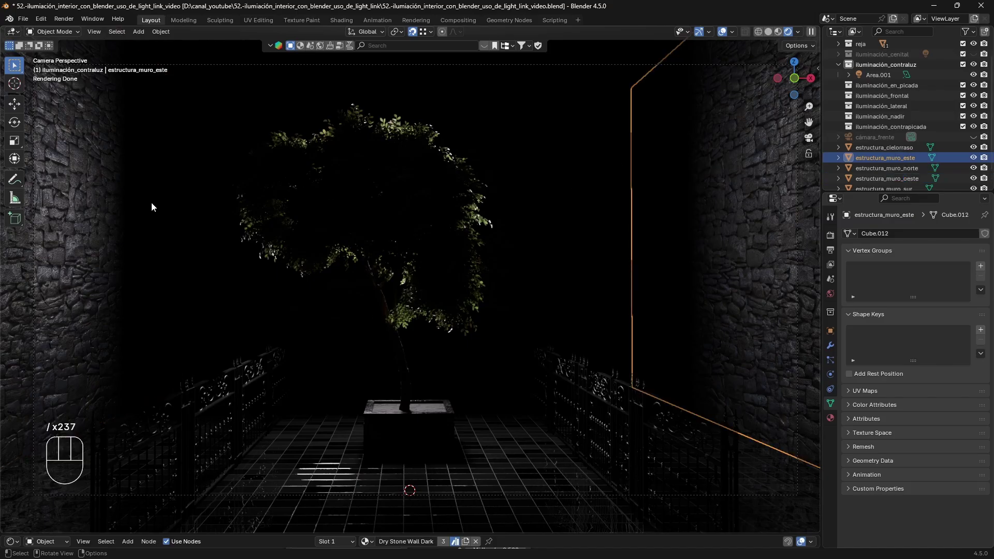
Step: Compare how the backlight falls on the west wall and the east wall from the camera view
{"action": "left_click", "coordinate": [107, 167]}
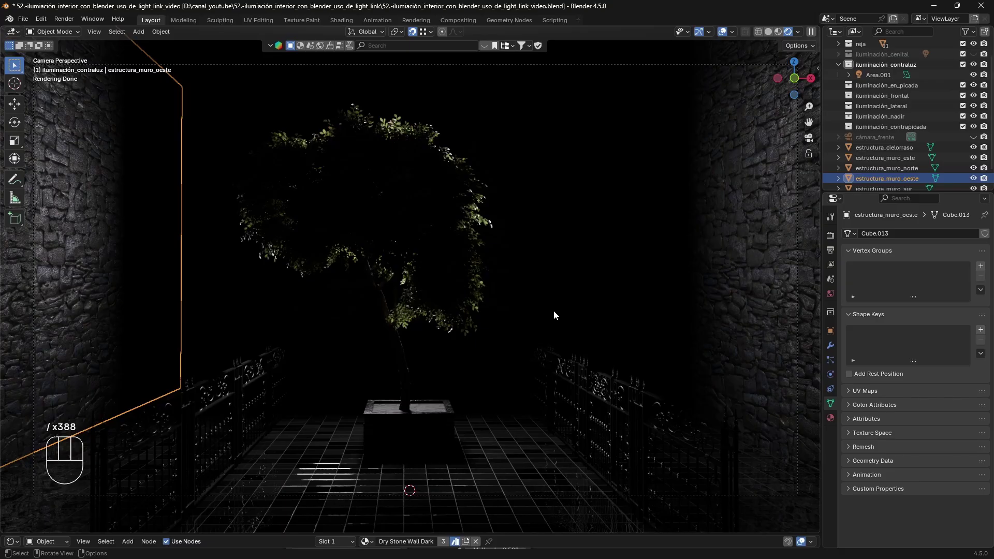
{"action": "key", "text": "slash"}
{"action": "key", "text": "slash"}
{"action": "key", "text": "slash"}
{"action": "key", "text": "slash"}
{"action": "key", "text": "slash"}
{"action": "key", "text": "slash"}
{"action": "key", "text": "Escape"}
{"action": "key", "text": "slash"}
{"action": "key", "text": "slash"}
{"action": "left_click", "coordinate": [648, 230]}
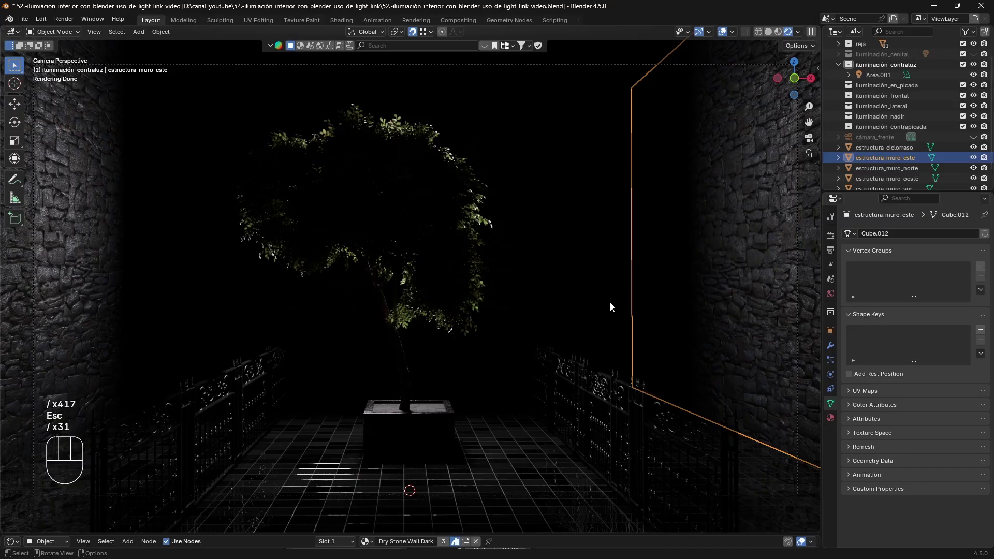
{"action": "middle_click_drag", "start_coordinate": [610, 302], "coordinate": [575, 313]}
{"action": "key", "text": "slash"}
{"action": "key", "text": "slash"}
{"action": "key", "text": "slash"}
{"action": "key", "text": "slash"}
{"action": "key", "text": "slash"}
{"action": "key", "text": "slash"}
{"action": "key", "text": "slash"}
{"action": "key", "text": "slash"}
{"action": "key", "text": "slash"}
{"action": "key", "text": "slash"}
{"action": "key", "text": "slash"}
{"action": "key", "text": "slash"}
{"action": "key", "text": "slash"}
{"action": "key", "text": "slash"}
{"action": "key", "text": "slash"}
{"action": "key", "text": "slash"}
{"action": "key", "text": "slash"}
{"action": "key", "text": "slash"}
{"action": "key", "text": "slash"}
{"action": "key", "text": "slash"}
{"action": "key", "text": "KP_0"}
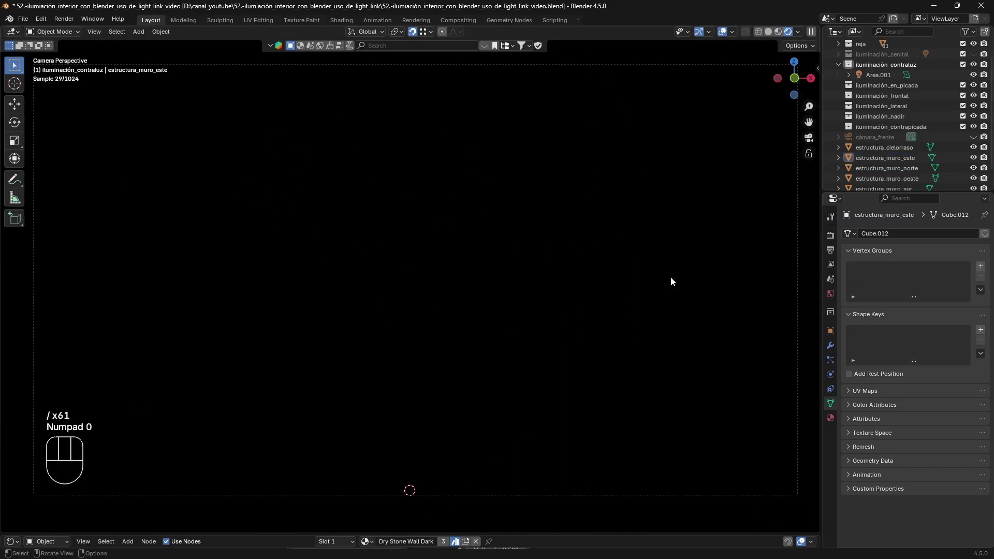
{"action": "key", "text": "slash"}
{"action": "key", "text": "slash"}
{"action": "key", "text": "slash"}
{"action": "key", "text": "slash"}
{"action": "key", "text": "slash"}
{"action": "key", "text": "slash"}
{"action": "key", "text": "slash"}
{"action": "key", "text": "slash"}
{"action": "key", "text": "slash"}
{"action": "key", "text": "slash"}
{"action": "key", "text": "slash"}
{"action": "key", "text": "slash"}
{"action": "key", "text": "slash"}
{"action": "key", "text": "slash"}
{"action": "key", "text": "slash"}
{"action": "key", "text": "slash"}
{"action": "key", "text": "slash"}
{"action": "key", "text": "slash"}
{"action": "key", "text": "slash"}
{"action": "key", "text": "slash"}
{"action": "key", "text": "slash"}
{"action": "key", "text": "slash"}
{"action": "key", "text": "slash"}
{"action": "key", "text": "slash"}
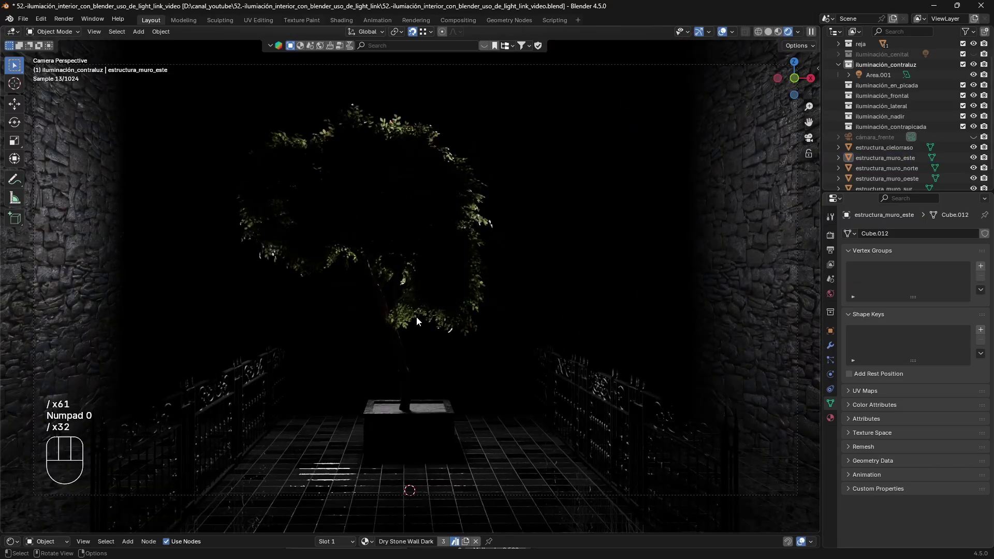
{"action": "key", "text": "slash"}
{"action": "key", "text": "slash"}
{"action": "key", "text": "slash"}
{"action": "key", "text": "slash"}
{"action": "key", "text": "slash"}
{"action": "key", "text": "slash"}
{"action": "key", "text": "slash"}
{"action": "key", "text": "slash"}
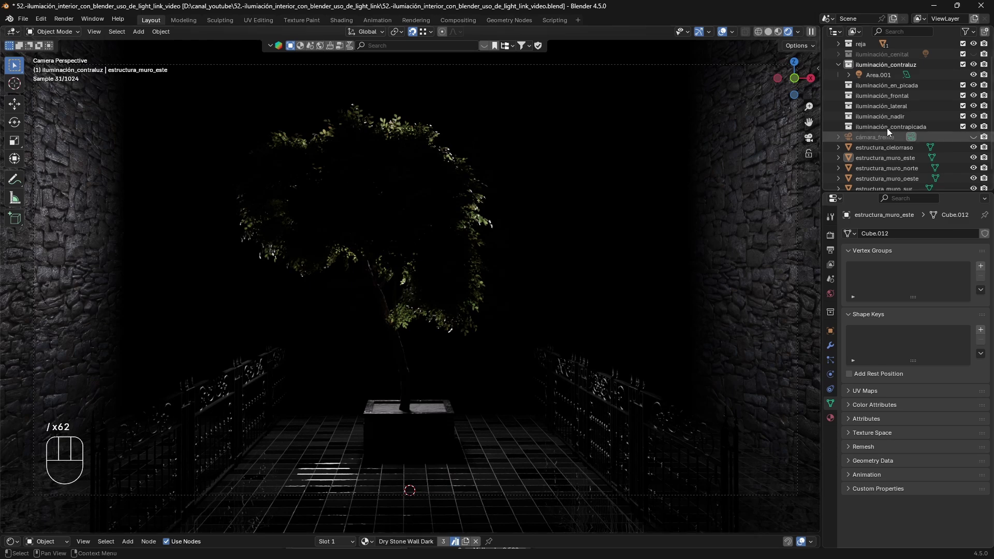
Step: Expand and unhide the iluminación_cenital collection, and switch the viewport to solid shading
{"action": "left_click", "coordinate": [839, 54]}
{"action": "left_click", "coordinate": [973, 54]}
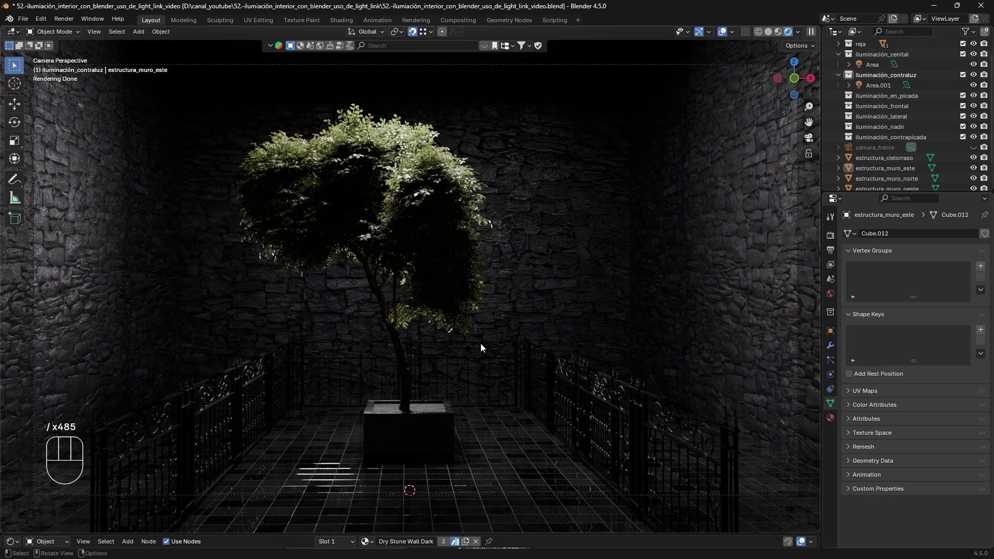
{"action": "left_click", "coordinate": [769, 33]}
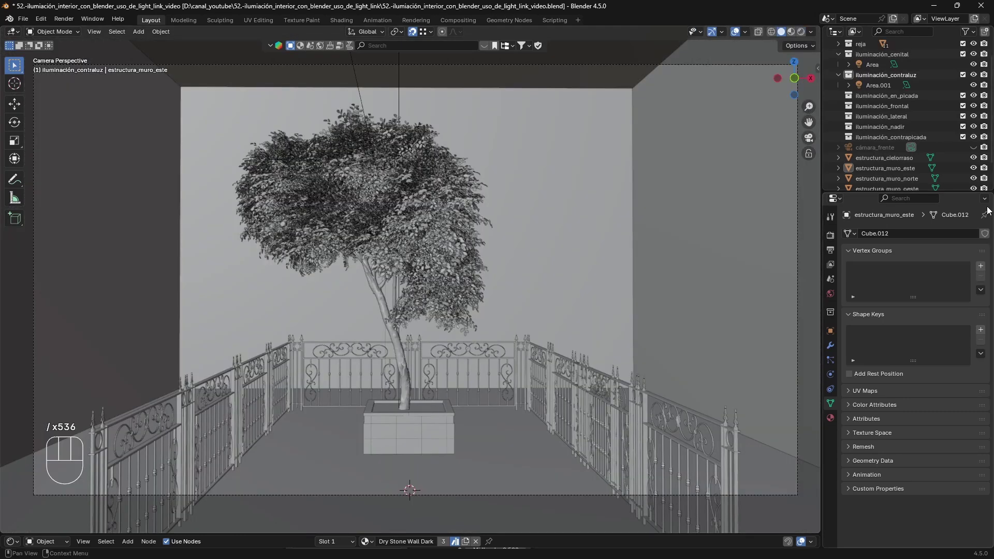
Step: Make iluminación_lateral the active collection and hide the ceiling and east wall in the viewport
{"action": "left_click", "coordinate": [887, 117]}
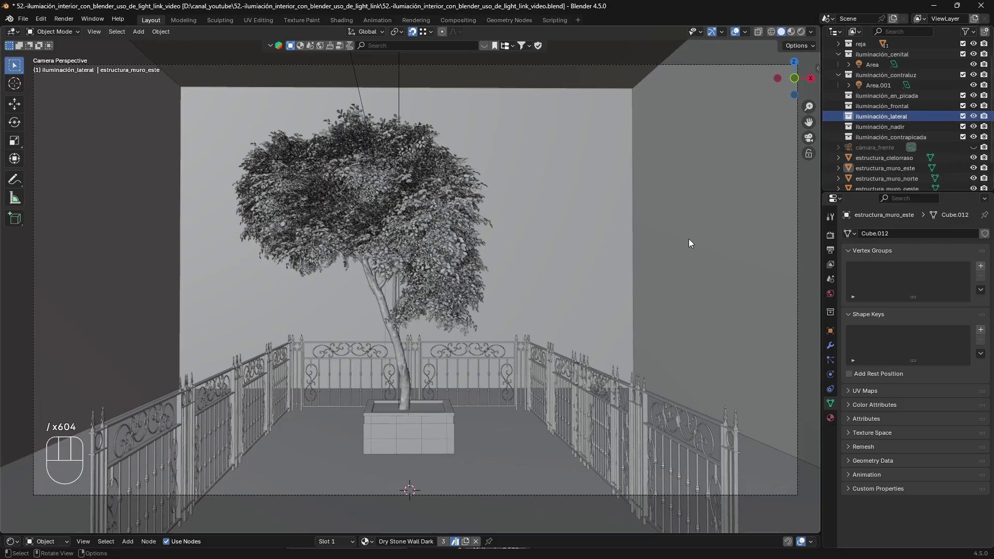
{"action": "key", "text": "KP_0"}
{"action": "left_click", "coordinate": [407, 204], "text": "shift"}
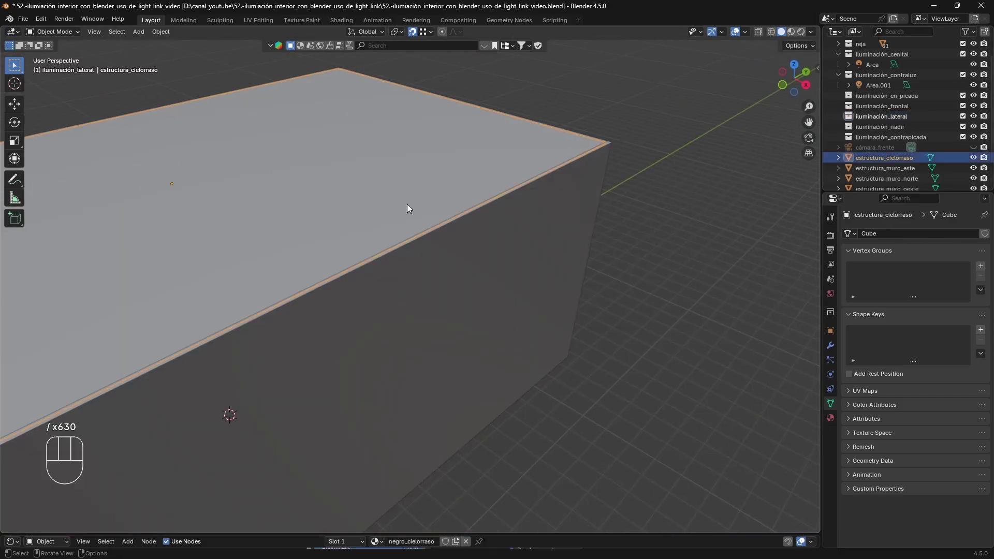
{"action": "left_click", "coordinate": [512, 255], "text": "shift"}
{"action": "key", "text": "h"}
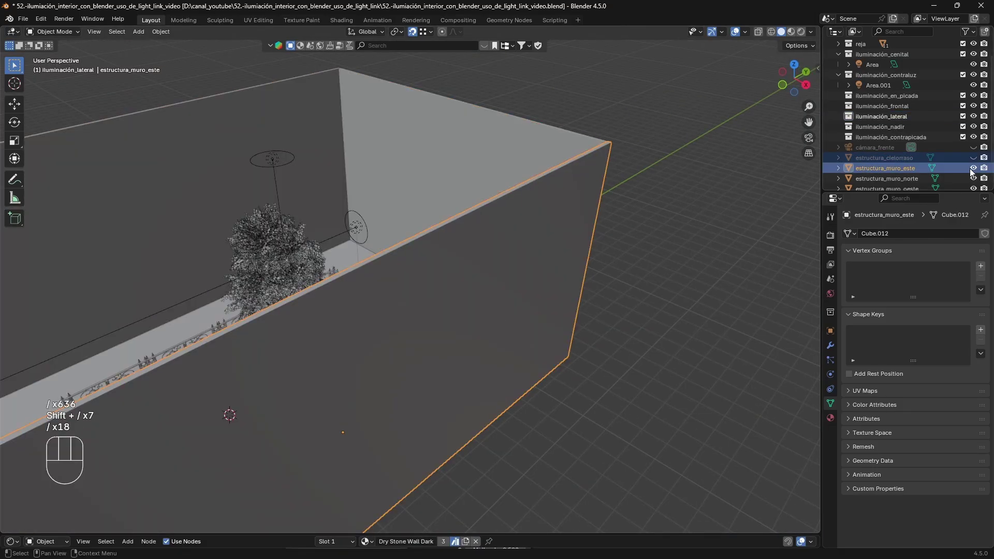
Step: Duplicate the backlight area light and move the copy along positive X, to the east side of the room
{"action": "middle_click_drag", "start_coordinate": [788, 165], "coordinate": [532, 231]}
{"action": "scroll", "coordinate": [502, 222], "scroll_direction": "up", "scroll_amount": 4}
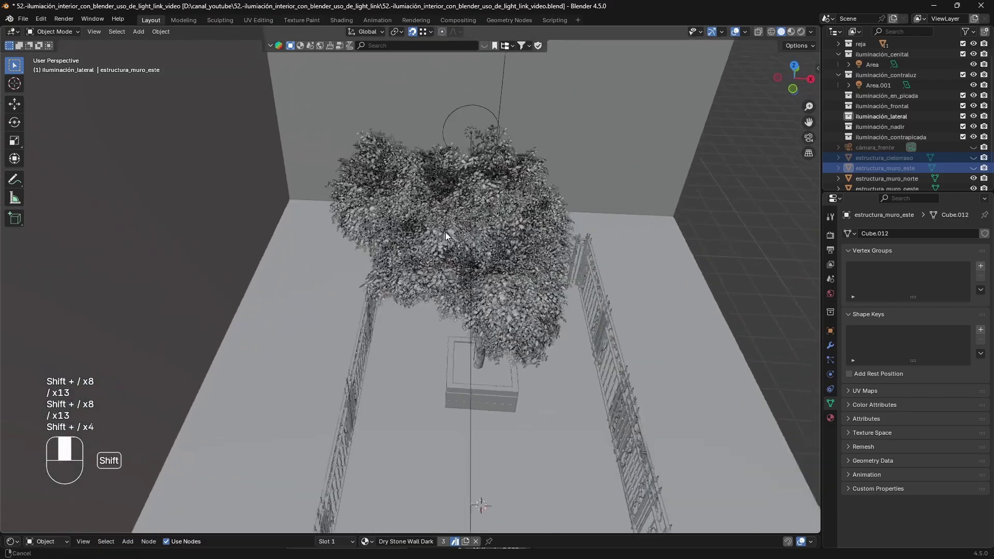
{"action": "left_click", "coordinate": [450, 162]}
{"action": "middle_click_drag", "start_coordinate": [450, 162], "coordinate": [421, 191]}
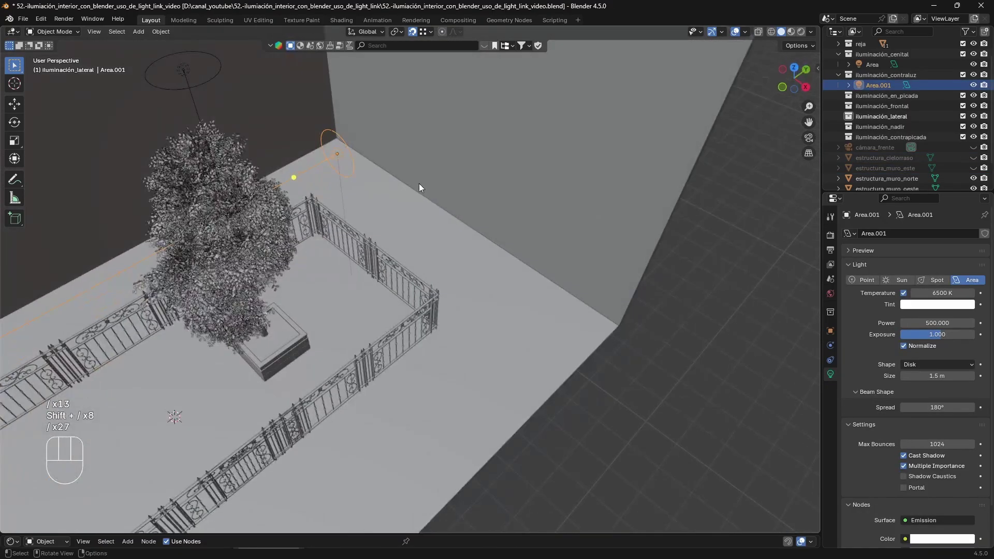
{"action": "key", "text": "shift+d"}
{"action": "key", "text": "x"}
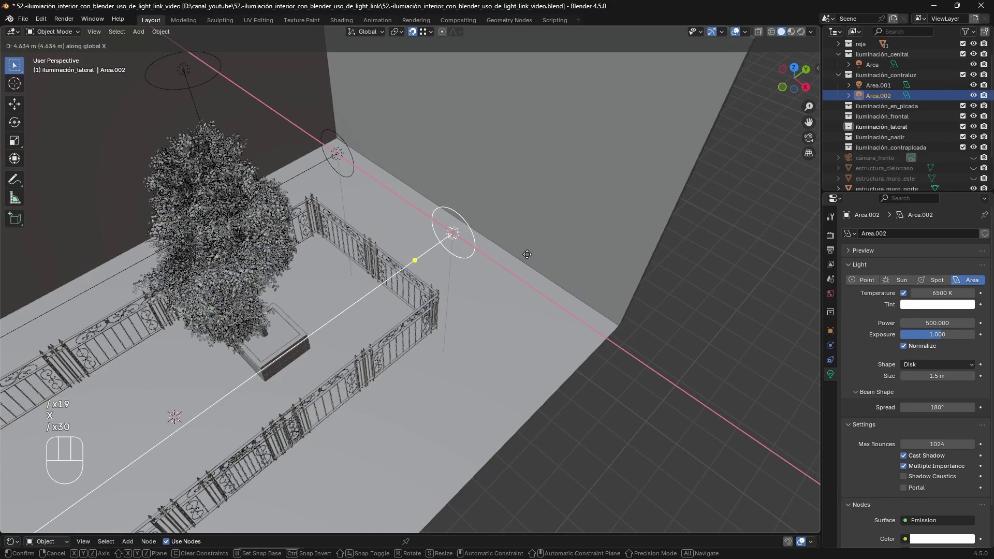
{"action": "left_click", "coordinate": [551, 282]}
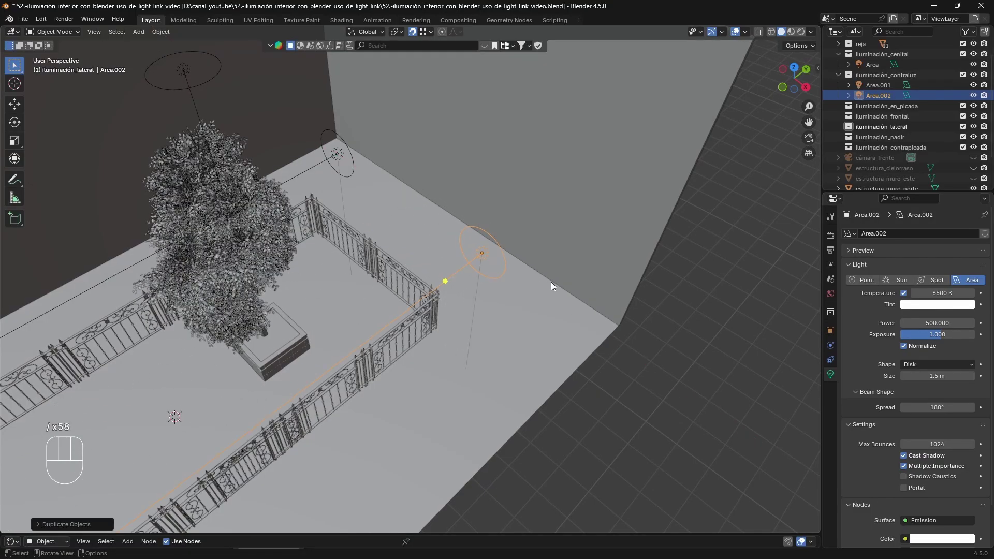
Step: Try to rotate the duplicated light 90° around the global Z axis with a numeric value
{"action": "middle_click_drag", "start_coordinate": [523, 280], "coordinate": [327, 253]}
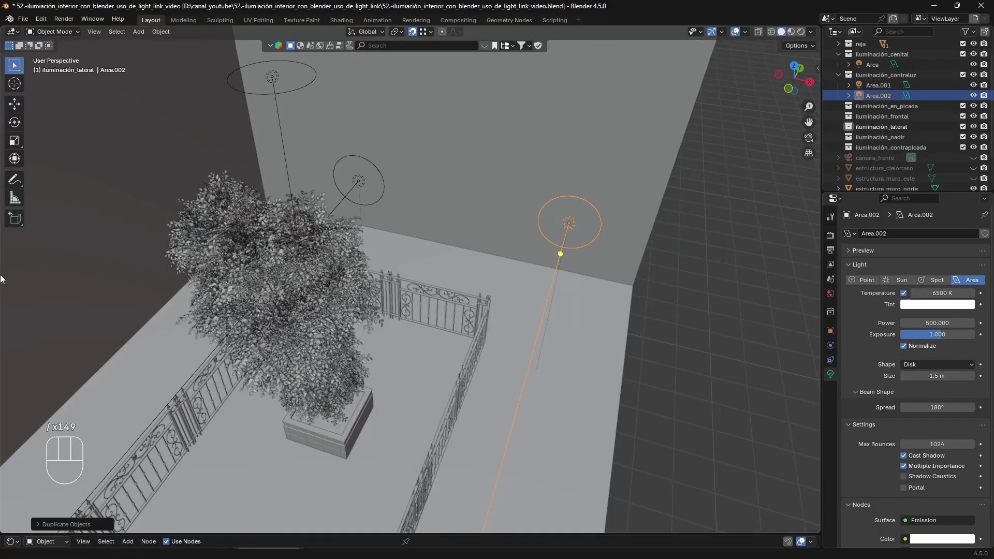
{"action": "key", "text": "r"}
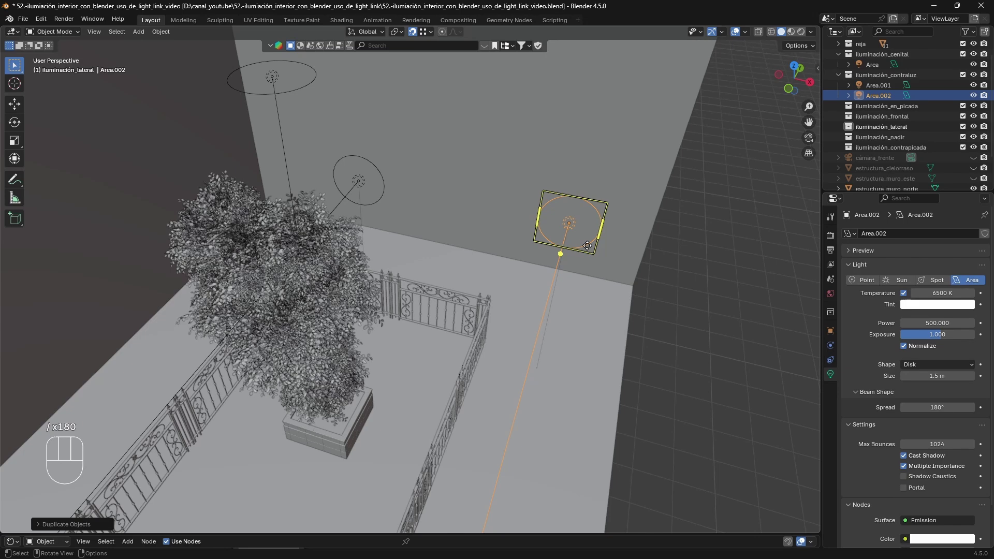
{"action": "key", "text": "x"}
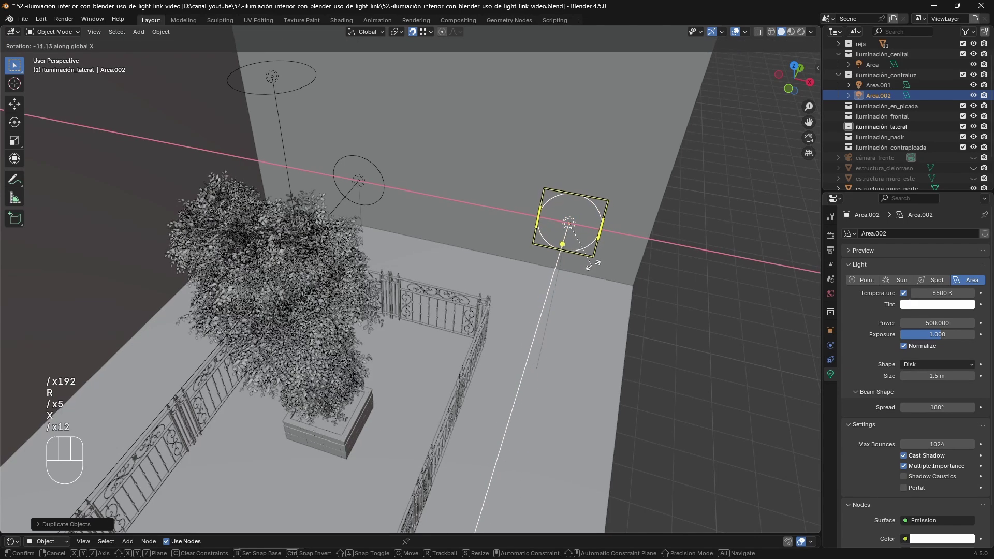
{"action": "key", "text": "y"}
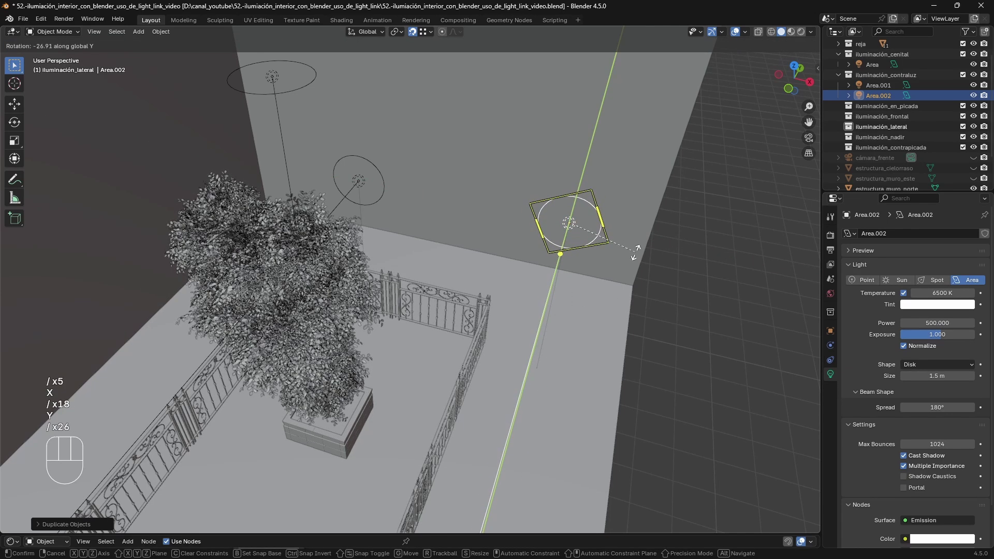
{"action": "key", "text": "z"}
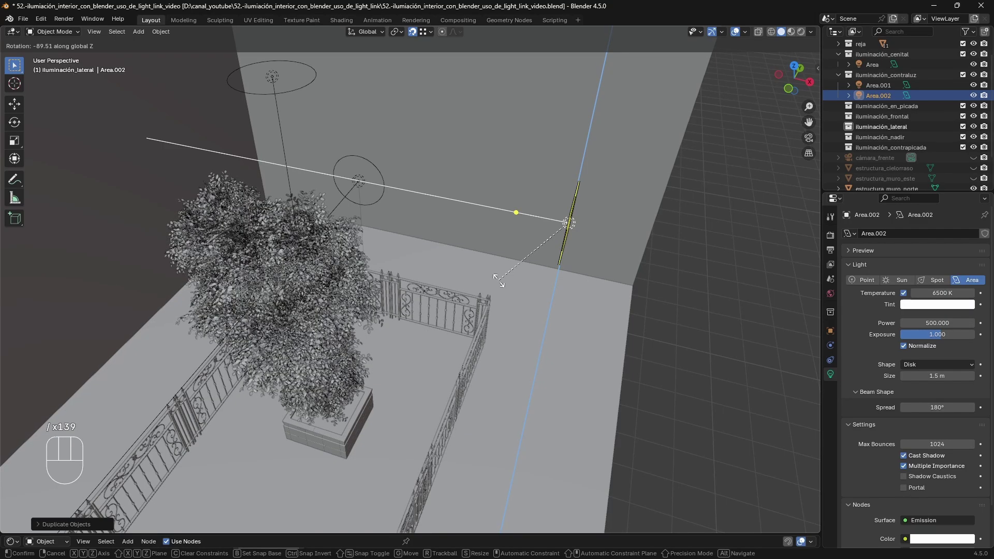
{"action": "key", "text": "0"}
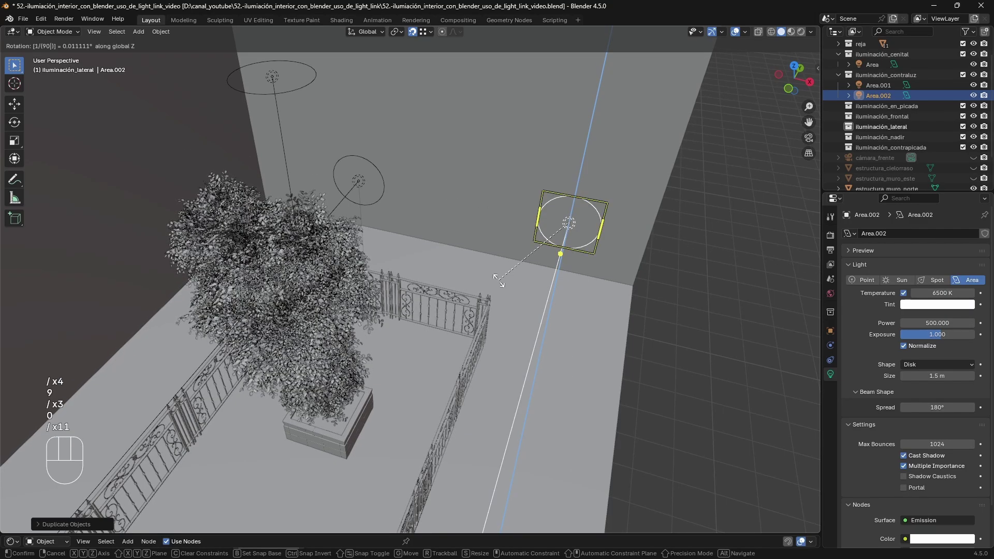
{"action": "key", "text": "Return"}
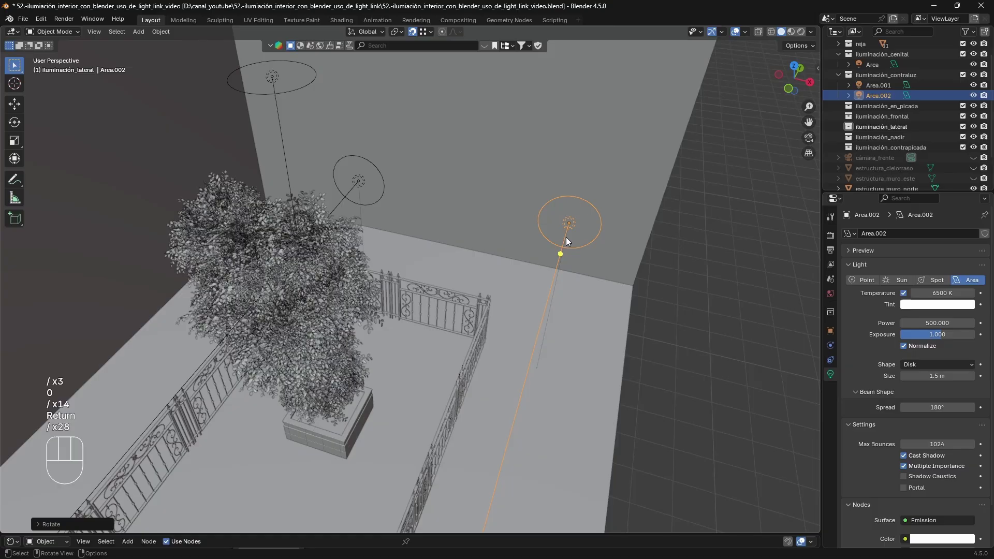
Step: Rotate the duplicated light about -90° around the global Z axis so it points west across the room
{"action": "key", "text": "r"}
{"action": "key", "text": "z"}
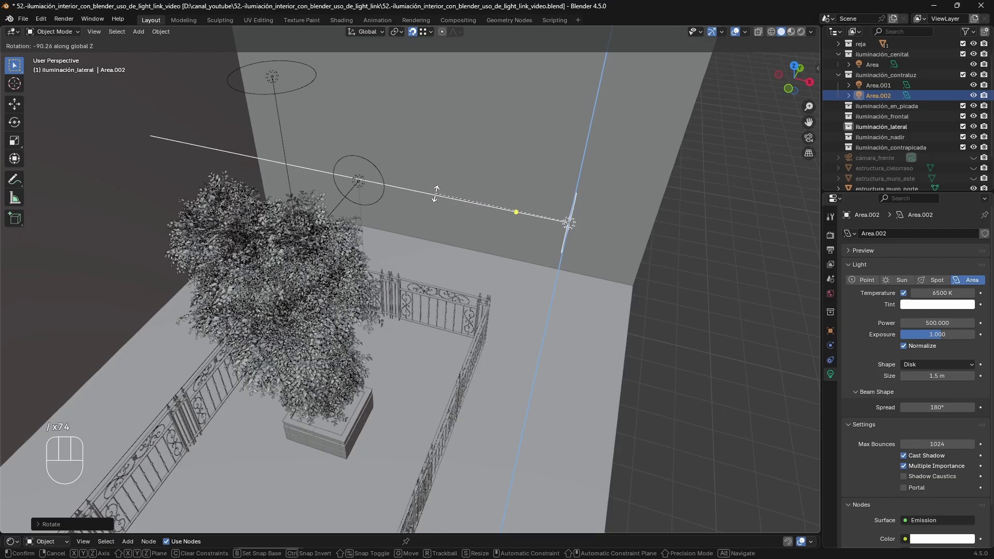
{"action": "left_click", "coordinate": [560, 194]}
Step: Move the duplicated light along negative Y in the top view until it lines up with the middle of the tree
{"action": "middle_click_drag", "start_coordinate": [560, 197], "coordinate": [614, 212]}
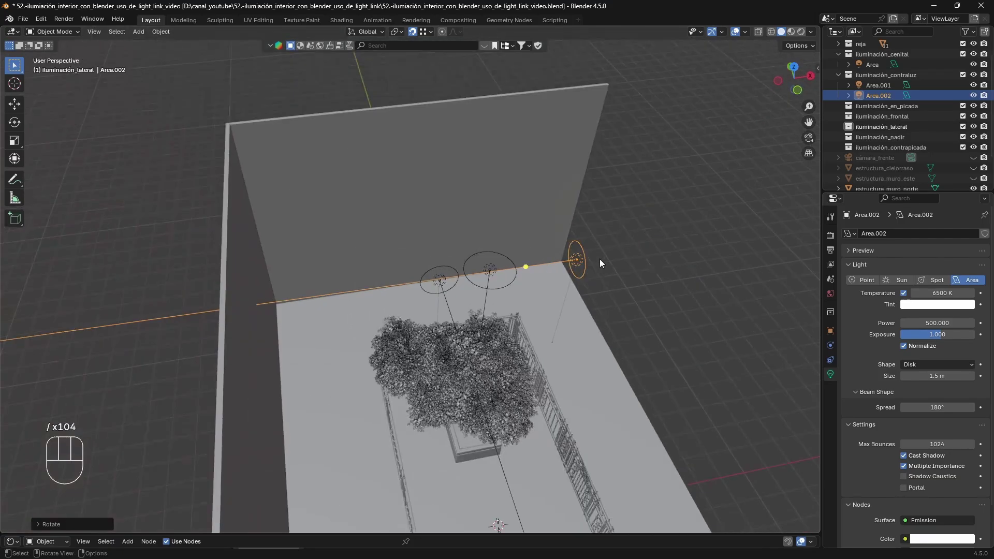
{"action": "key", "text": "KP_7"}
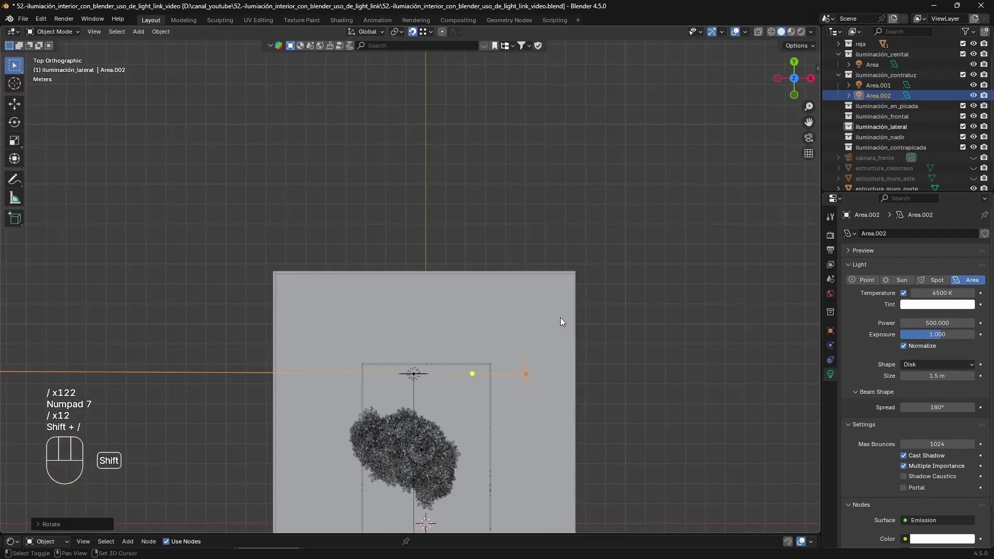
{"action": "scroll", "coordinate": [560, 318], "scroll_direction": "down", "scroll_amount": 9, "text": "shift"}
{"action": "key", "text": "g"}
{"action": "key", "text": "y"}
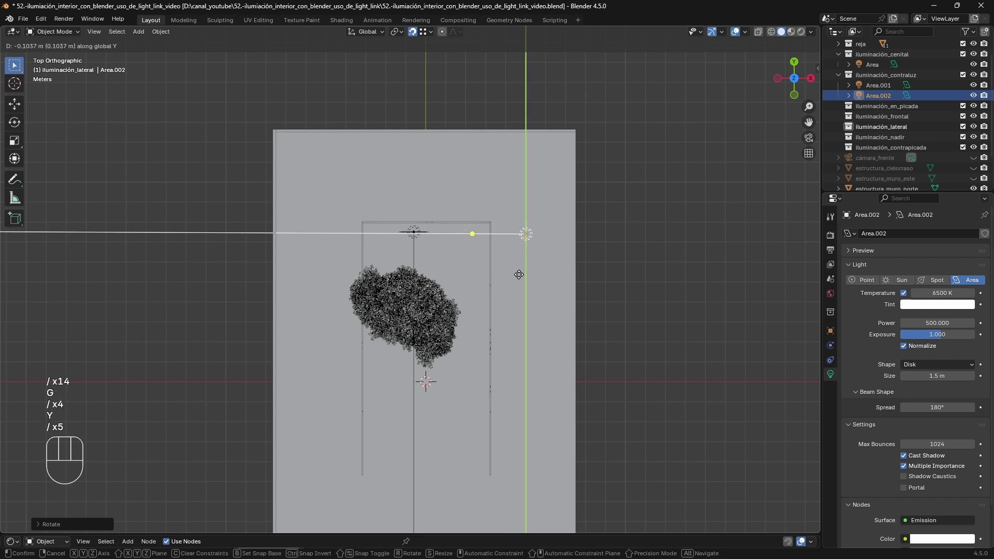
{"action": "key", "text": "ctrl"}
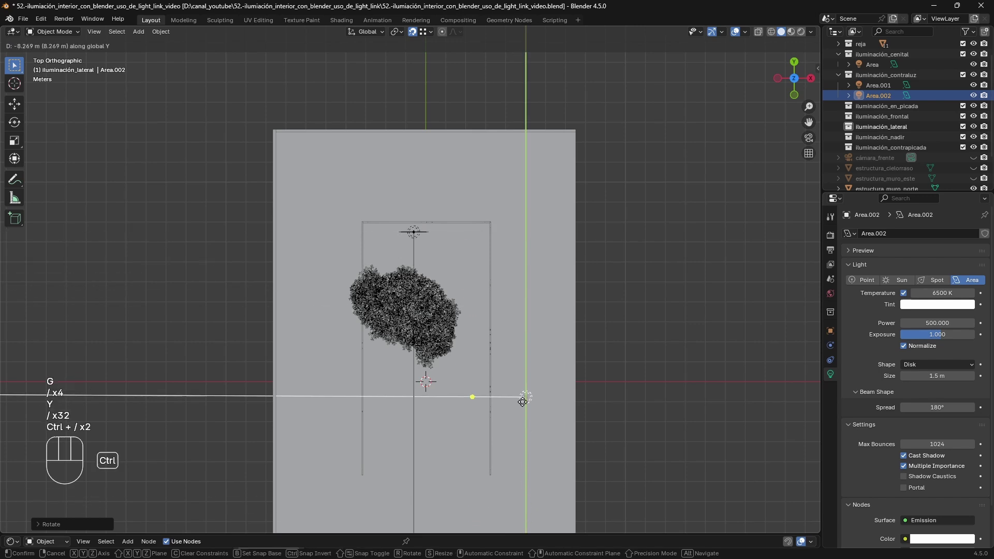
{"action": "left_click", "coordinate": [518, 318]}
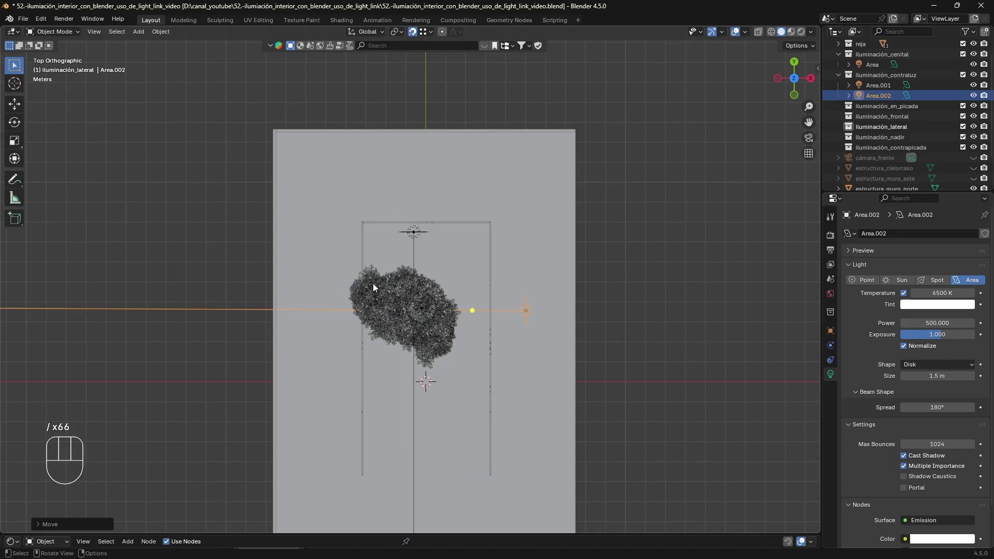
Step: Unhide cámara_frente, the ceiling and the east wall, and return to the camera view
{"action": "left_click", "coordinate": [666, 322]}
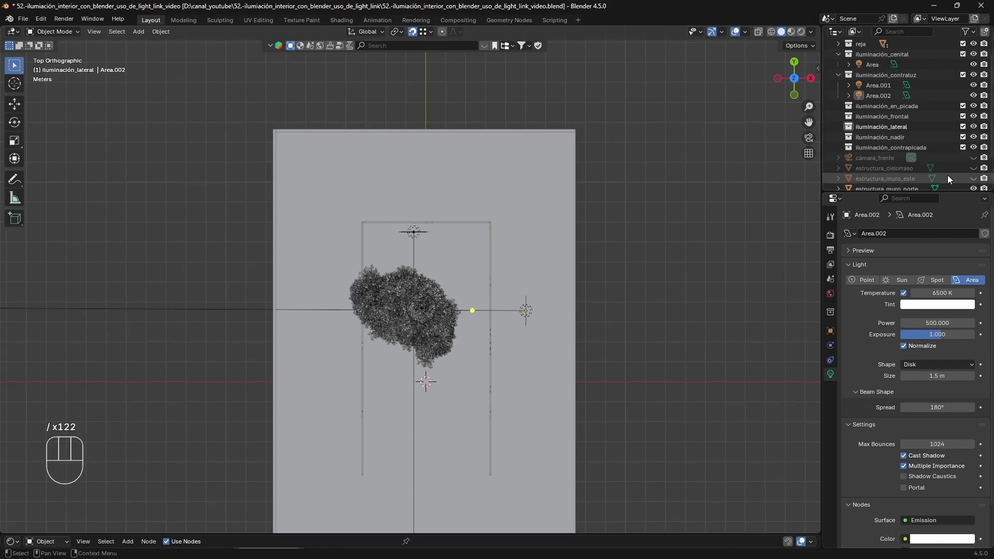
{"action": "left_click_drag", "start_coordinate": [973, 159], "coordinate": [974, 179]}
{"action": "key", "text": "KP_0"}
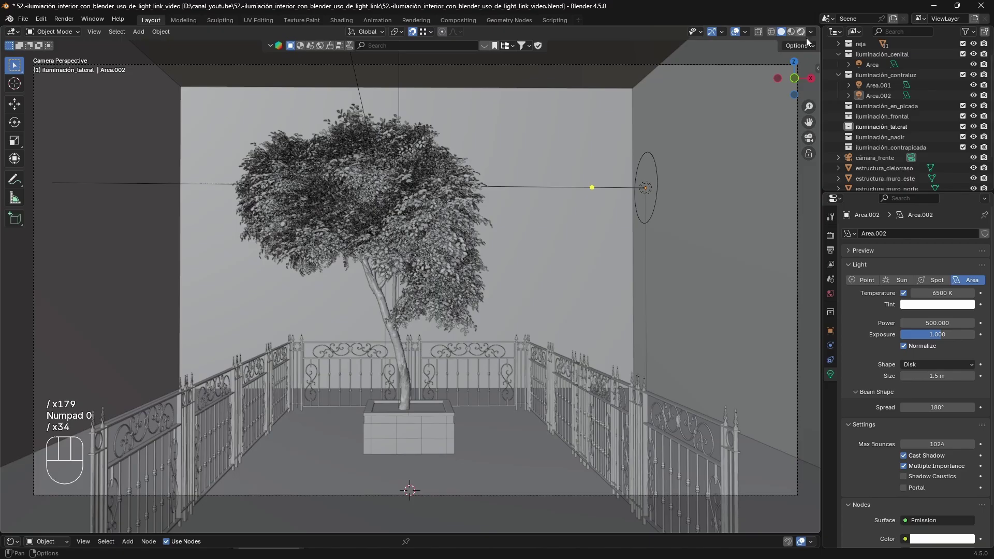
Step: Put the side light in the iluminación_lateral collection and lower it along Z to a height of about 4.62 m
{"action": "left_click", "coordinate": [859, 95]}
{"action": "left_click_drag", "start_coordinate": [859, 95], "coordinate": [875, 127]}
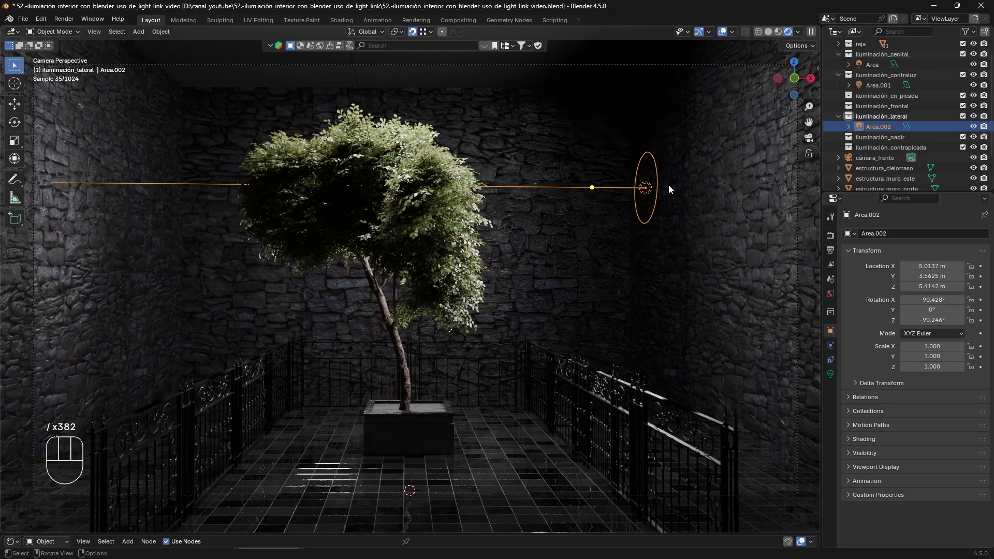
{"action": "key", "text": "g"}
{"action": "key", "text": "x"}
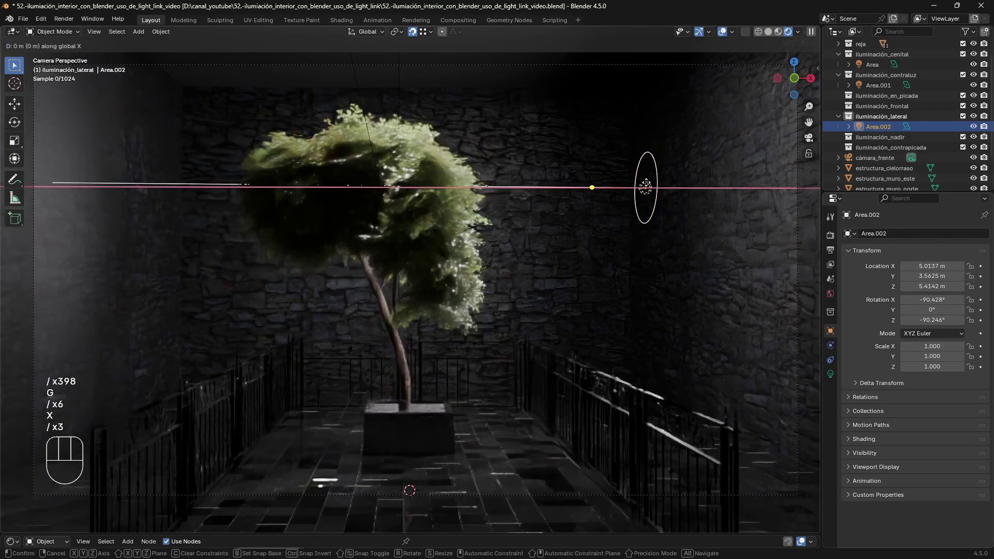
{"action": "key", "text": "z"}
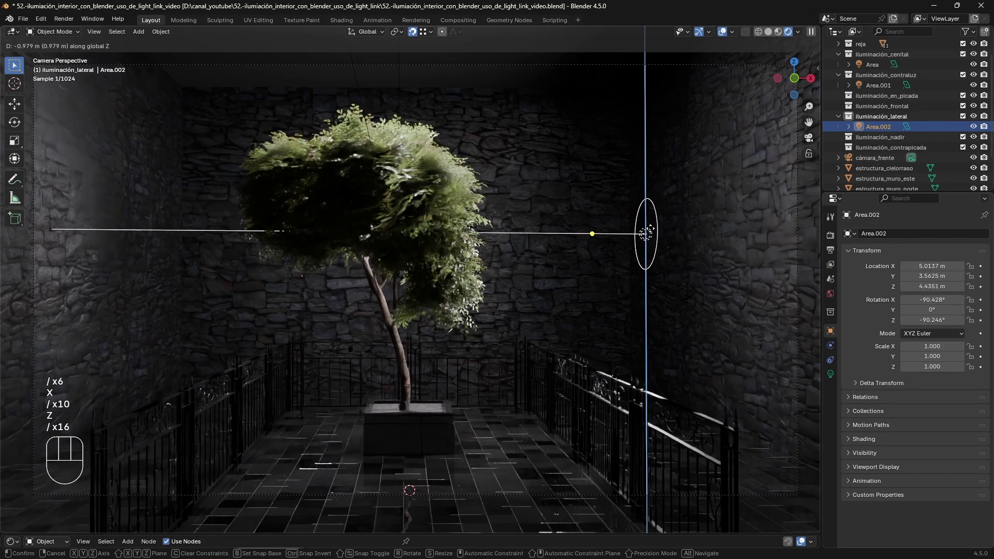
{"action": "left_click", "coordinate": [645, 224]}
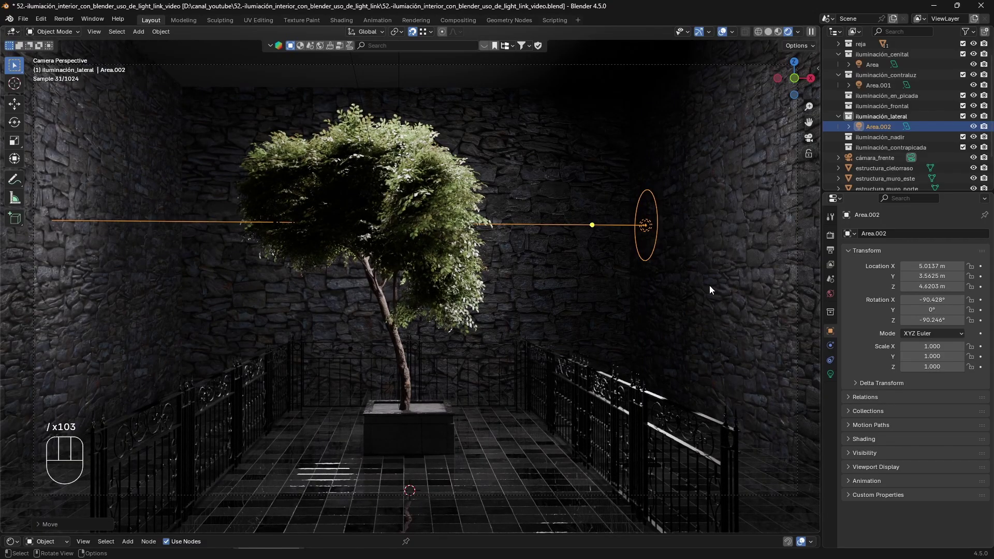
{"action": "key", "text": "Escape"}
{"action": "left_click", "coordinate": [587, 126]}
{"action": "left_click", "coordinate": [634, 78]}
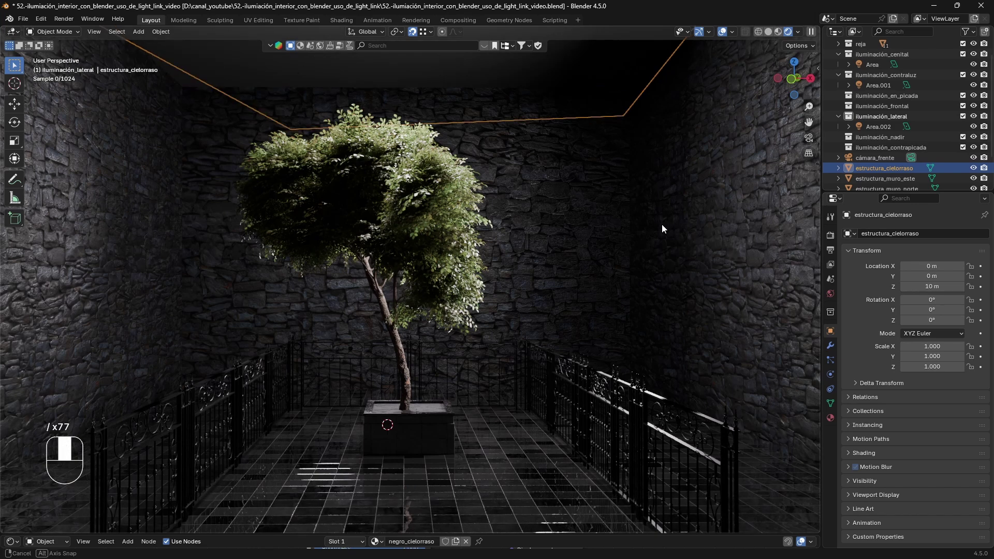
{"action": "middle_click_drag", "start_coordinate": [661, 225], "coordinate": [711, 229]}
{"action": "key", "text": "KP_0"}
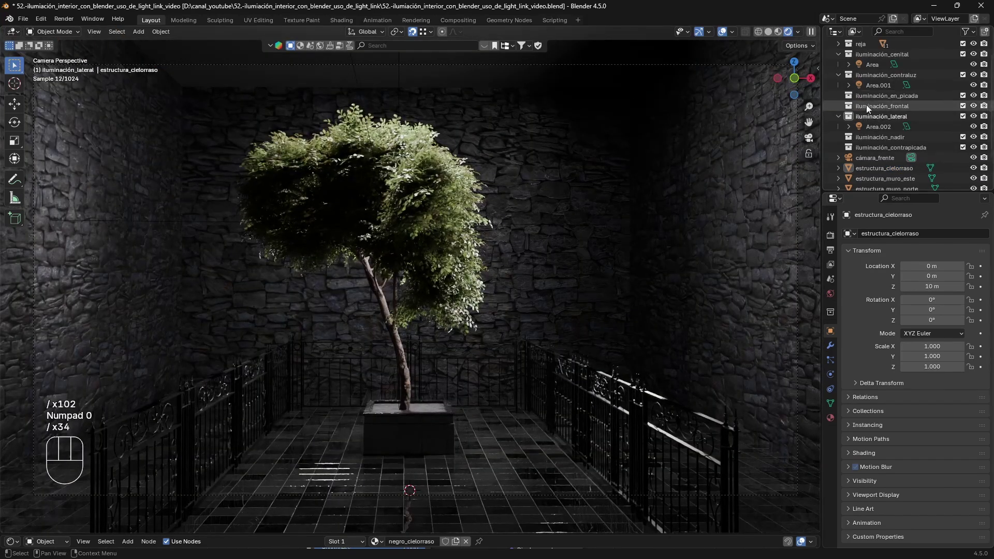
Step: Check the side light's effect in the render by temporarily hiding the iluminación_contraluz and iluminación_cenital collections, and show both again
{"action": "left_click", "coordinate": [973, 75]}
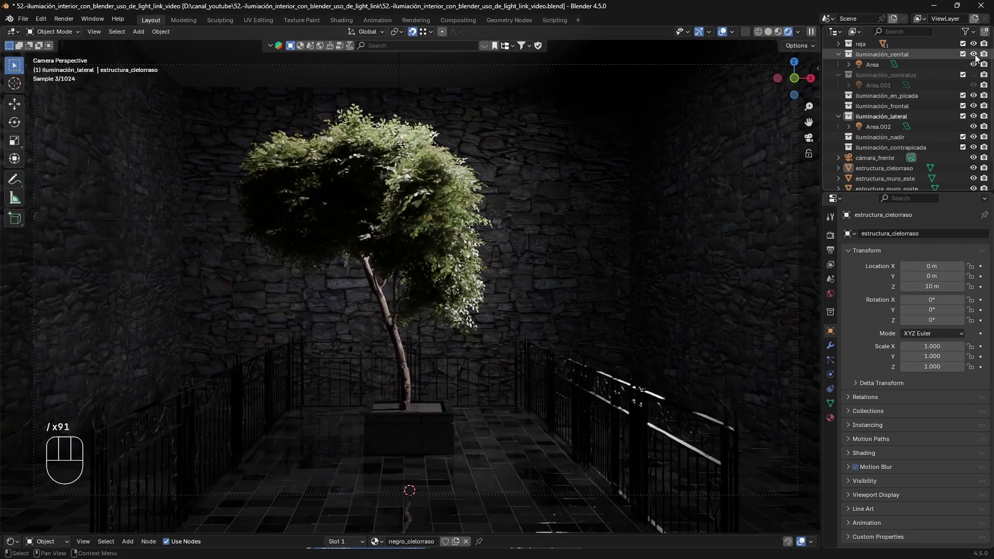
{"action": "left_click", "coordinate": [974, 54]}
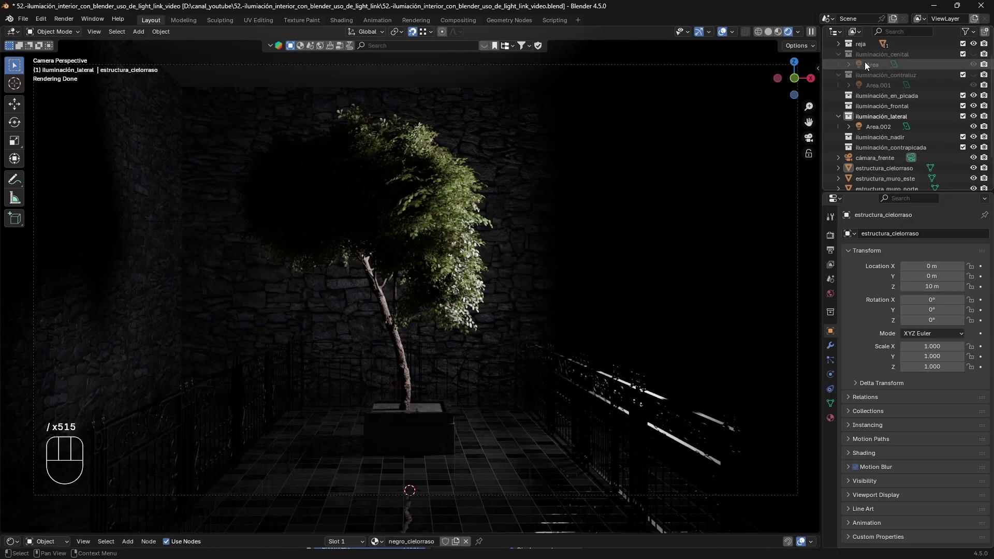
{"action": "left_click", "coordinate": [838, 54]}
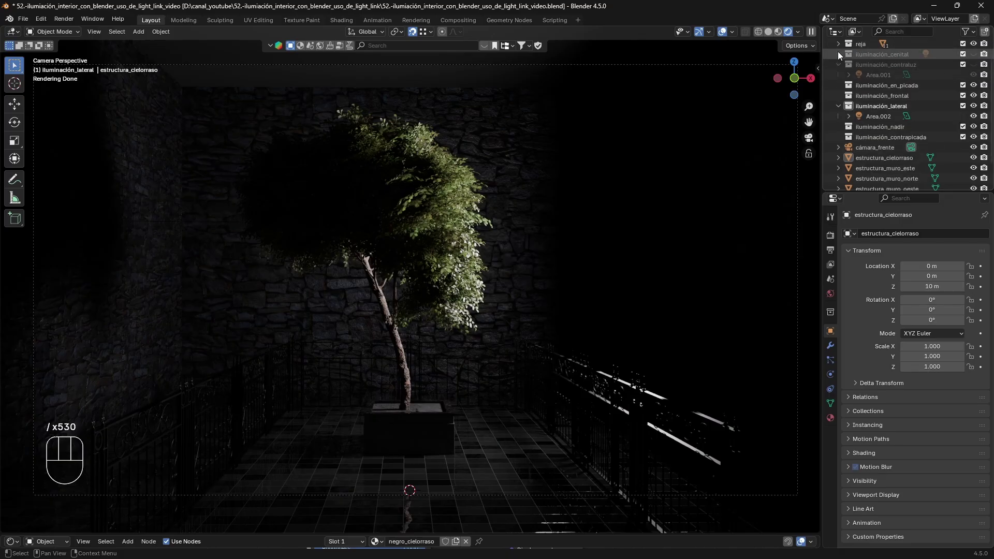
{"action": "left_click", "coordinate": [973, 54]}
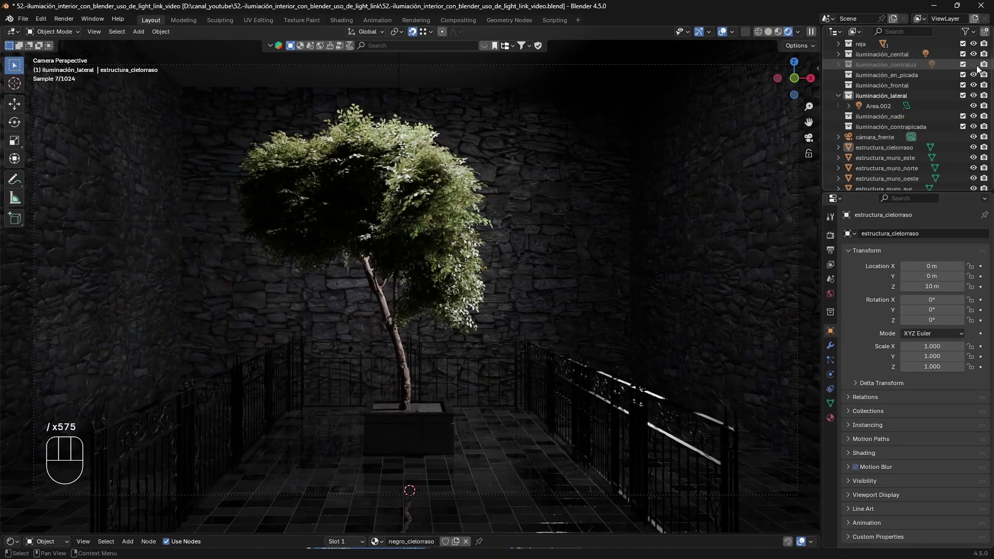
{"action": "left_click", "coordinate": [973, 65]}
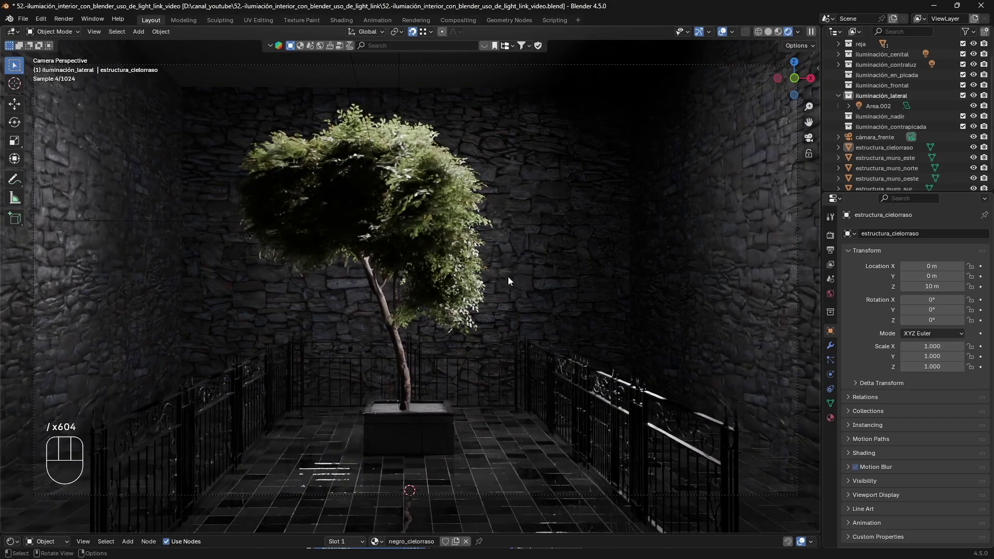
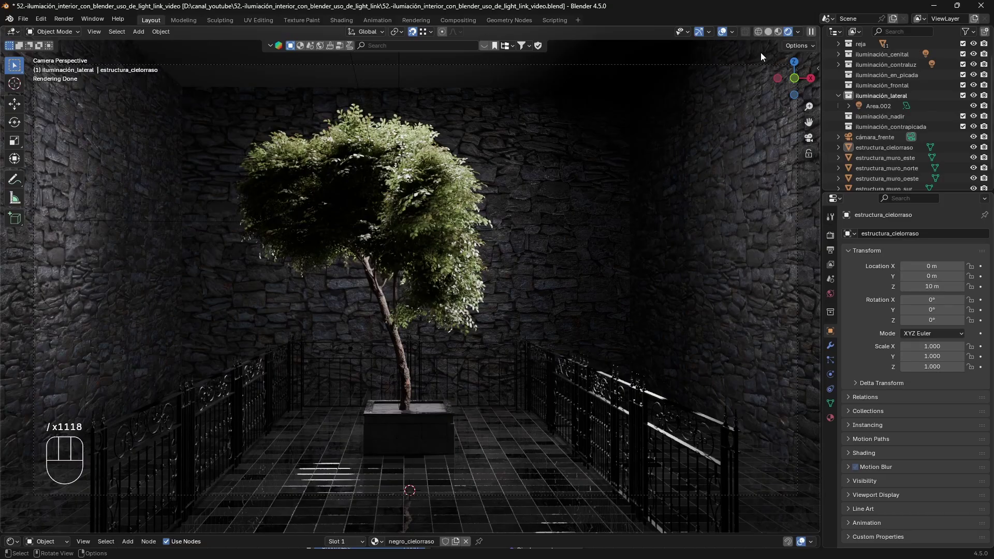
Step: Switch the viewport to solid shading, view the room from outside, and hide estructura_cielorraso and estructura_muro_este
{"action": "left_click", "coordinate": [768, 32]}
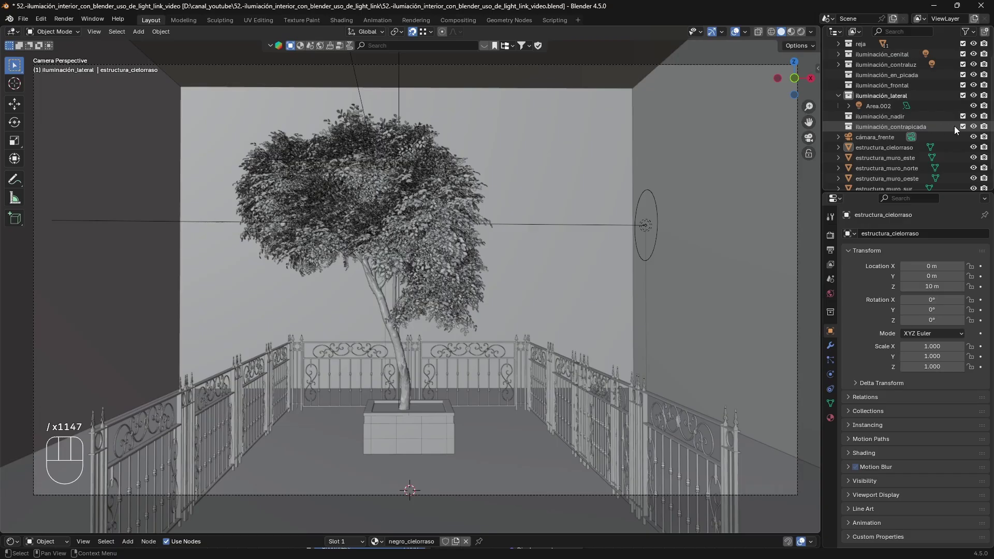
{"action": "middle_click_drag", "start_coordinate": [647, 168], "coordinate": [744, 226]}
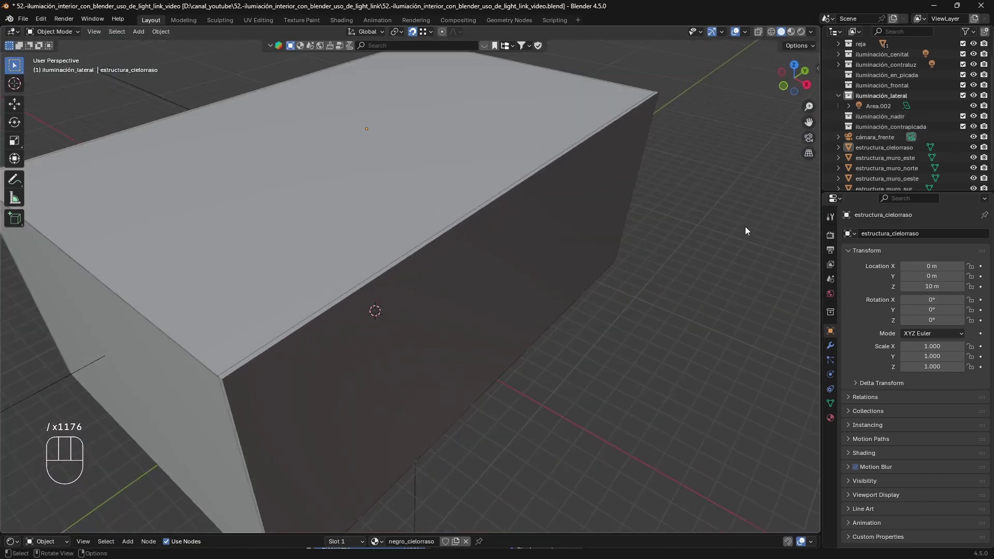
{"action": "scroll", "coordinate": [744, 231], "scroll_direction": "down", "scroll_amount": 2}
{"action": "left_click", "coordinate": [838, 95]}
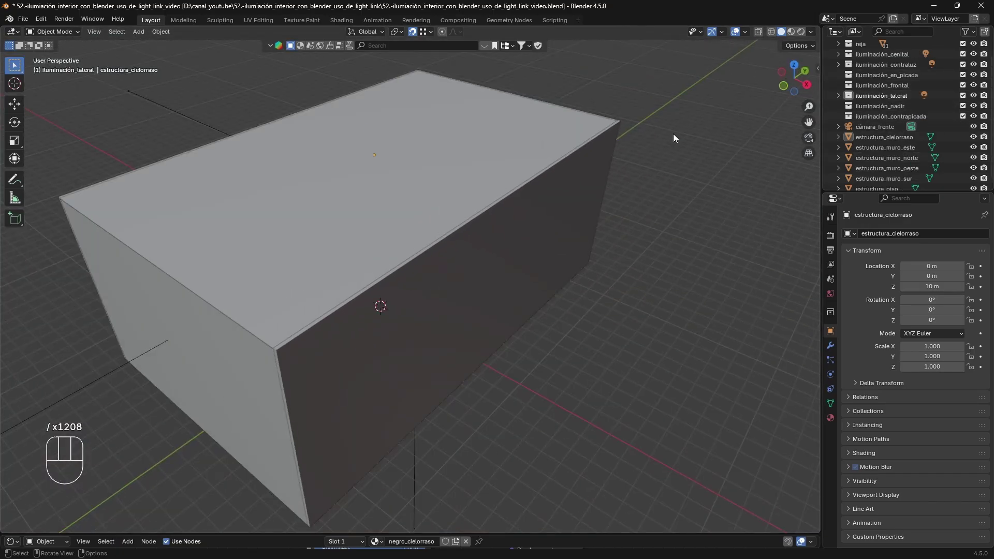
{"action": "left_click", "coordinate": [585, 181]}
{"action": "left_click", "coordinate": [575, 197], "text": "shift"}
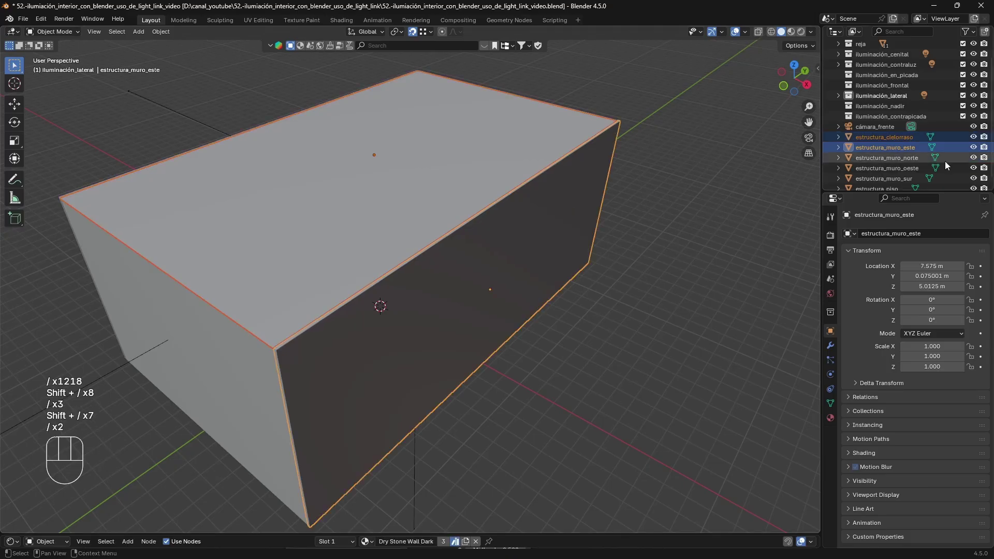
{"action": "left_click", "coordinate": [972, 137]}
{"action": "left_click", "coordinate": [973, 147]}
Step: Duplicate the overhead area light above the tree and move the copy along negative Y to about Y -4.83 m
{"action": "middle_click_drag", "start_coordinate": [566, 207], "coordinate": [550, 211]}
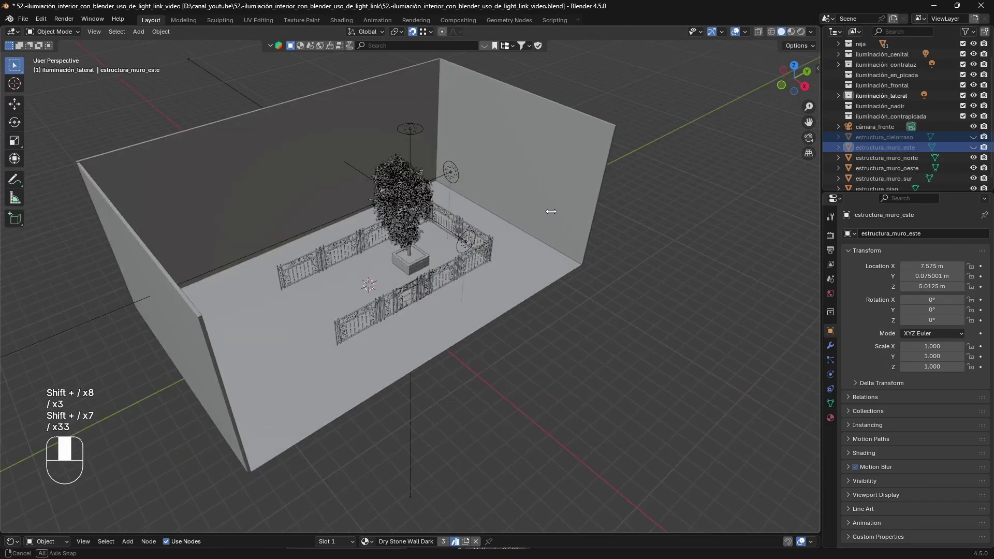
{"action": "scroll", "coordinate": [543, 217], "scroll_direction": "up", "scroll_amount": 13}
{"action": "scroll", "coordinate": [538, 223], "scroll_direction": "up", "scroll_amount": 7, "text": "shift"}
{"action": "scroll", "coordinate": [528, 231], "scroll_direction": "up", "scroll_amount": 9}
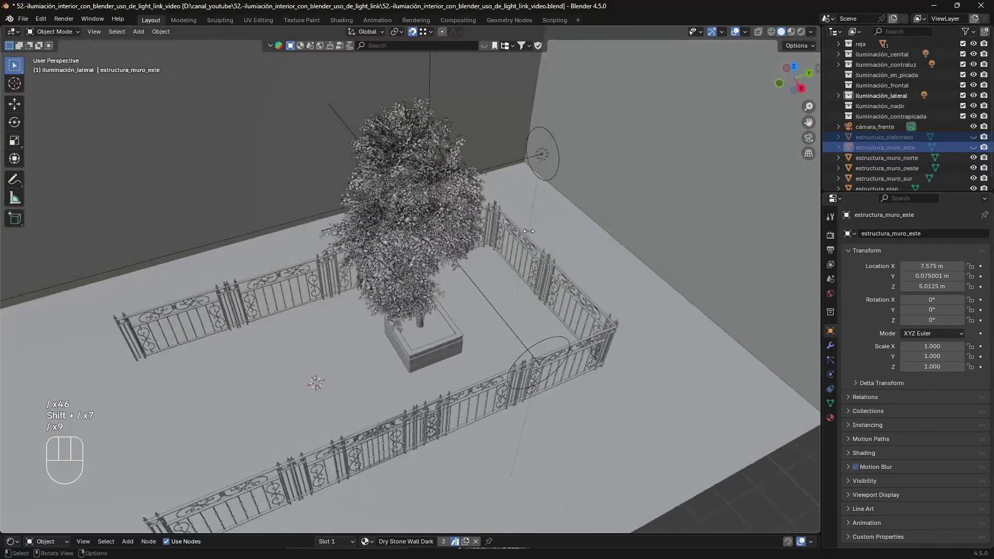
{"action": "scroll", "coordinate": [528, 231], "scroll_direction": "down", "scroll_amount": 7}
{"action": "scroll", "coordinate": [529, 231], "scroll_direction": "down", "scroll_amount": 6, "text": "shift"}
{"action": "scroll", "coordinate": [569, 88], "scroll_direction": "up", "scroll_amount": 17}
{"action": "left_click", "coordinate": [578, 76]}
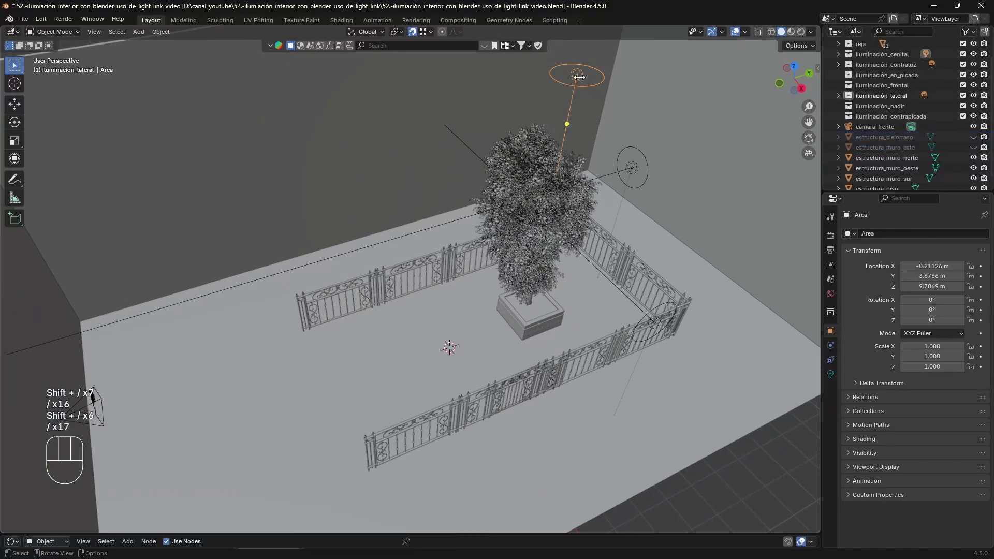
{"action": "key", "text": "shift+d"}
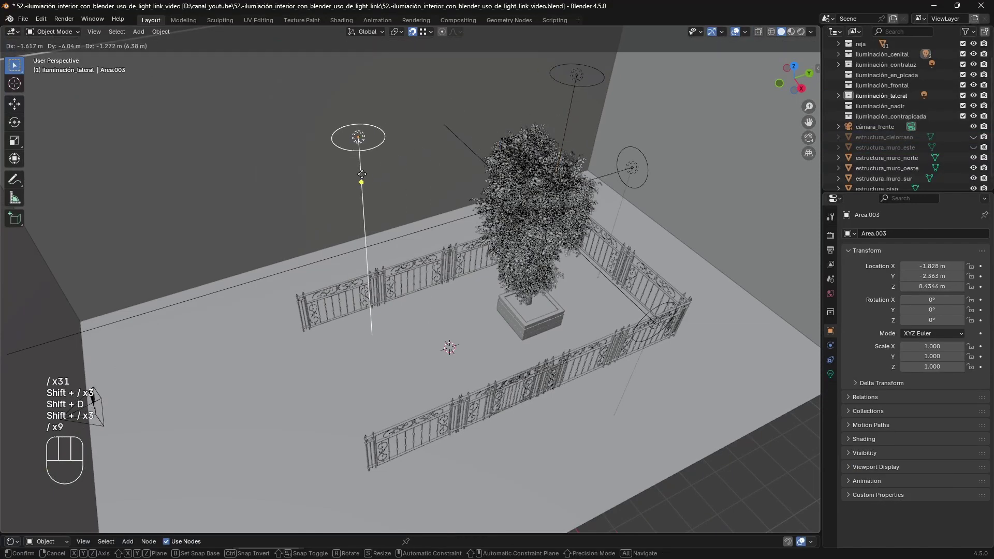
{"action": "scroll", "coordinate": [368, 171], "scroll_direction": "up", "scroll_amount": 20}
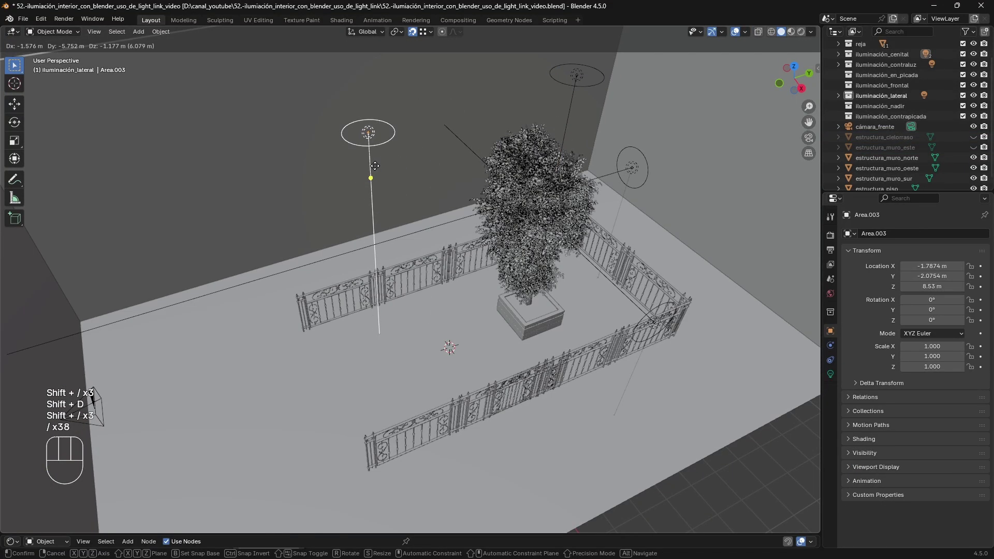
{"action": "scroll", "coordinate": [375, 166], "scroll_direction": "up", "scroll_amount": 8}
{"action": "scroll", "coordinate": [375, 166], "scroll_direction": "up", "scroll_amount": 2}
{"action": "key", "text": "x"}
{"action": "scroll", "coordinate": [375, 165], "scroll_direction": "up", "scroll_amount": 6}
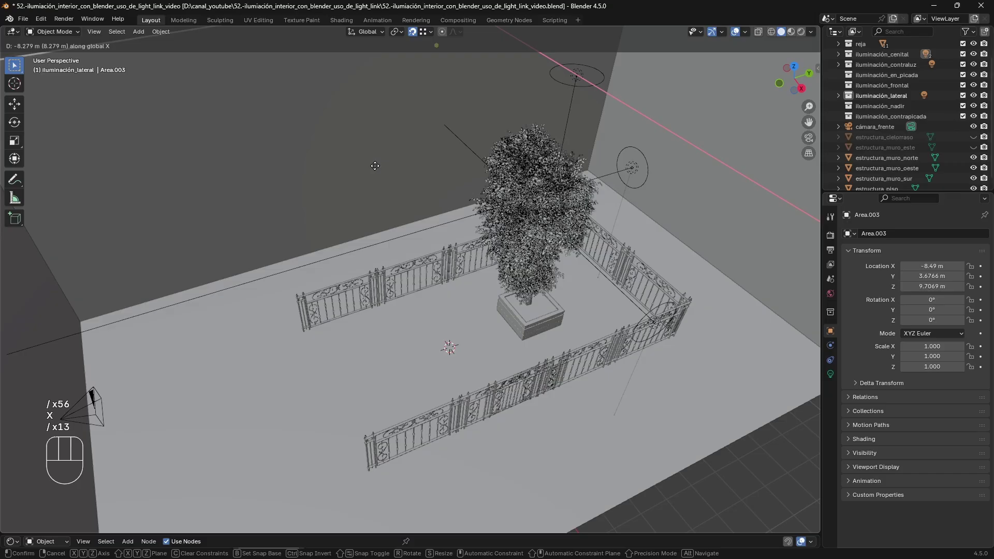
{"action": "scroll", "coordinate": [375, 166], "scroll_direction": "up", "scroll_amount": 2}
{"action": "key", "text": "y"}
{"action": "scroll", "coordinate": [341, 187], "scroll_direction": "up", "scroll_amount": 20}
{"action": "left_click", "coordinate": [303, 169]}
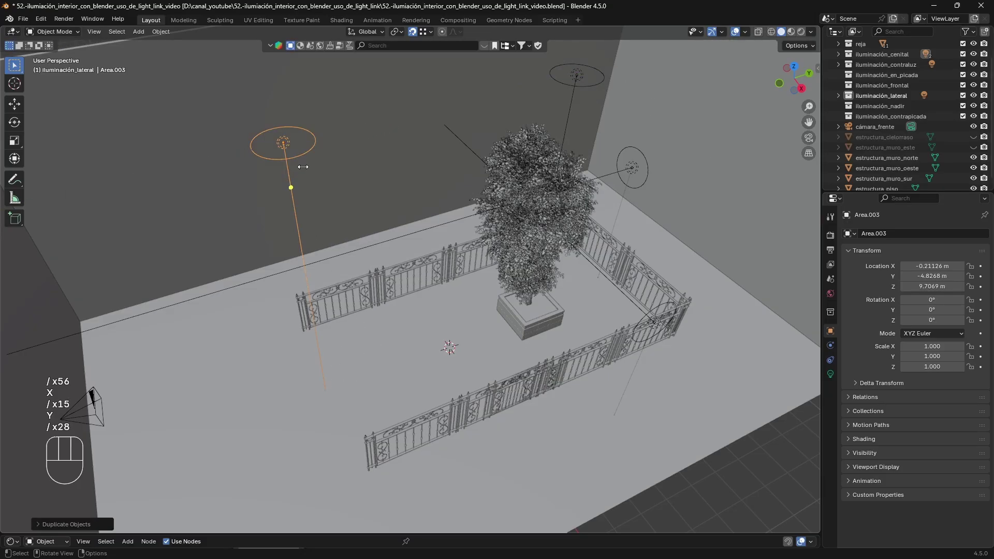
Step: Lower the duplicated area light Area.003 vertically to a height of about 2.23 m, near the end of the fence
{"action": "key", "text": "g"}
{"action": "key", "text": "x"}
{"action": "key", "text": "z"}
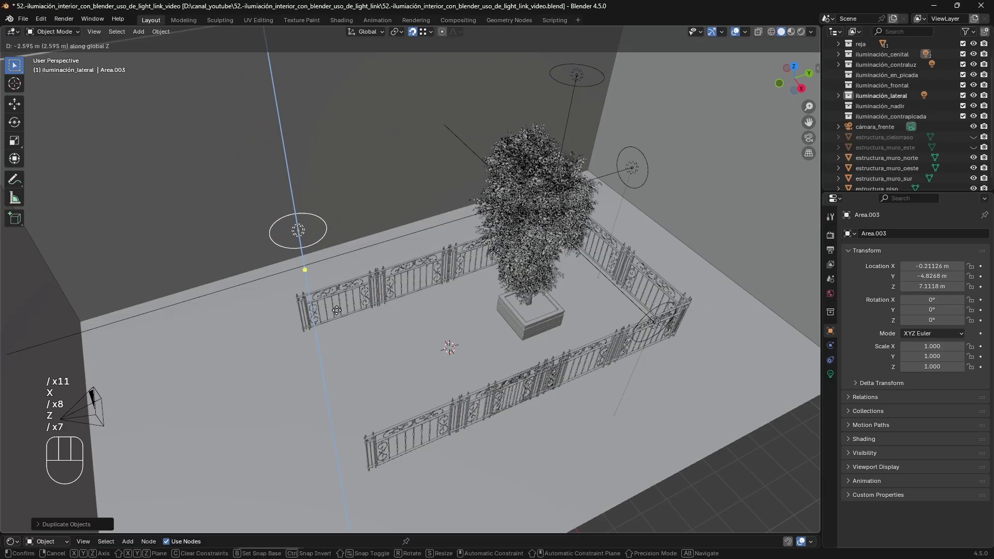
{"action": "scroll", "coordinate": [336, 310], "scroll_direction": "up", "scroll_amount": 20}
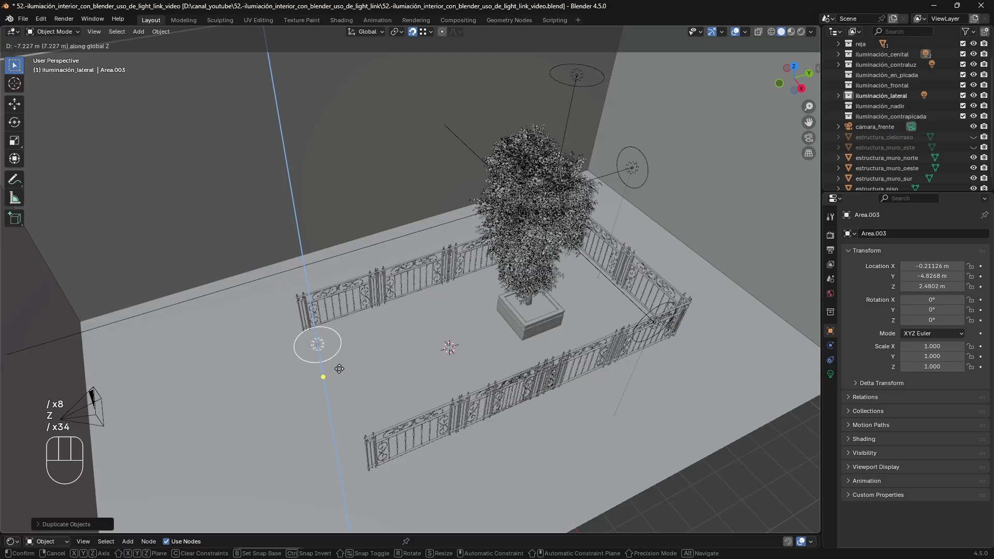
{"action": "scroll", "coordinate": [339, 368], "scroll_direction": "up", "scroll_amount": 14}
{"action": "left_click", "coordinate": [342, 361]}
Step: Rotate Area.003 about the global X axis to about 106.65° so it points toward the tree
{"action": "key", "text": "r"}
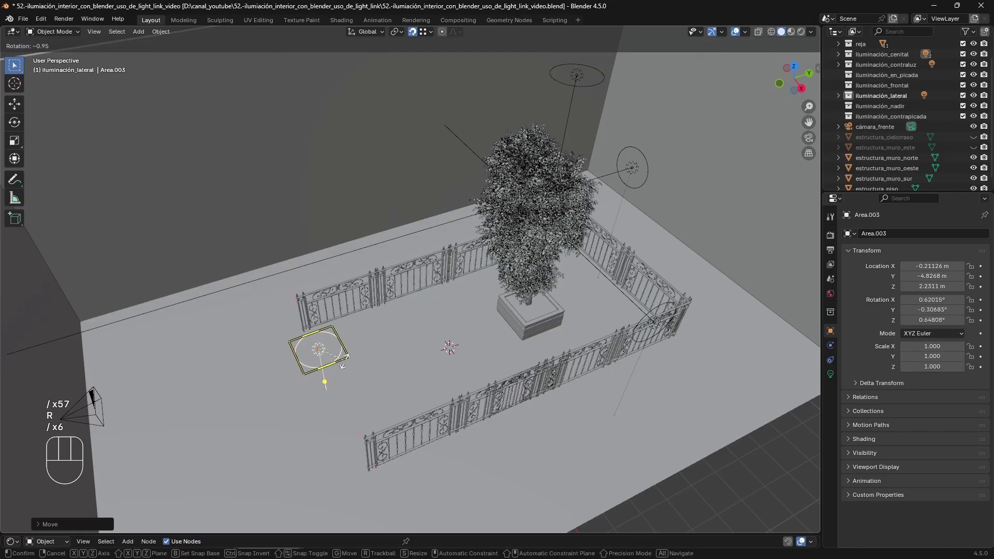
{"action": "key", "text": "x"}
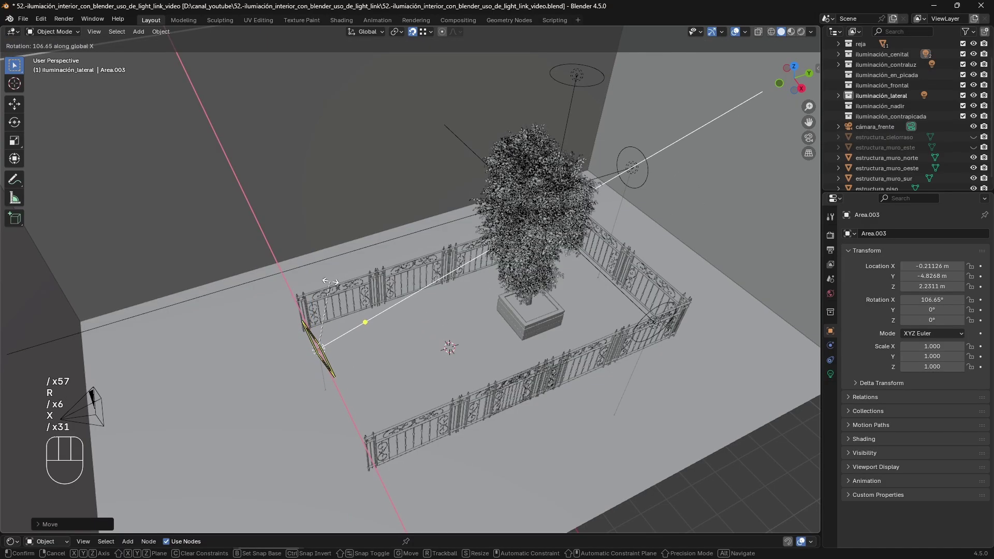
{"action": "left_click", "coordinate": [333, 283]}
Step: Move Area.003 down along the Z axis to a height of about 0.47 m, close to the floor
{"action": "middle_click_drag", "start_coordinate": [334, 282], "coordinate": [396, 284]}
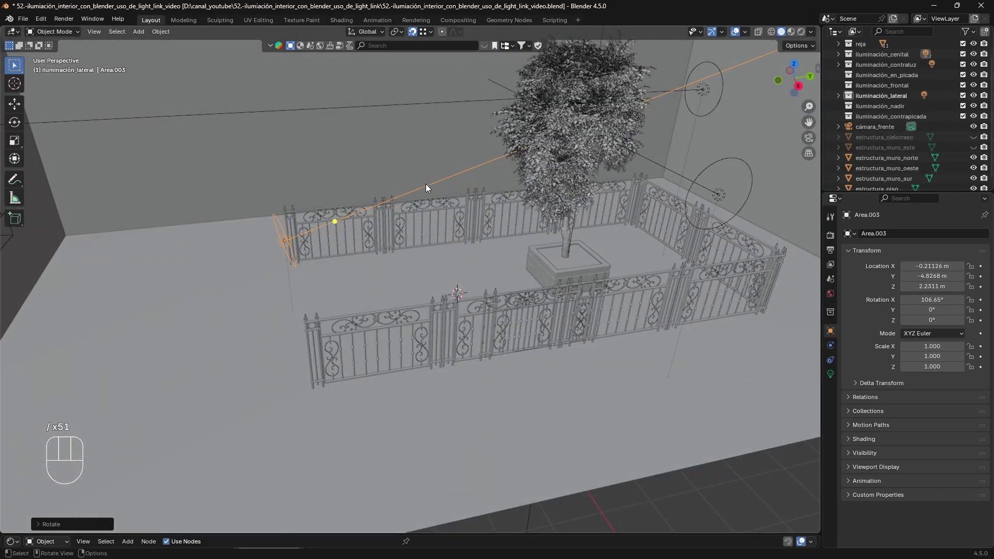
{"action": "middle_click_drag", "start_coordinate": [405, 201], "coordinate": [528, 240]}
{"action": "middle_click_drag", "start_coordinate": [409, 260], "coordinate": [429, 238]}
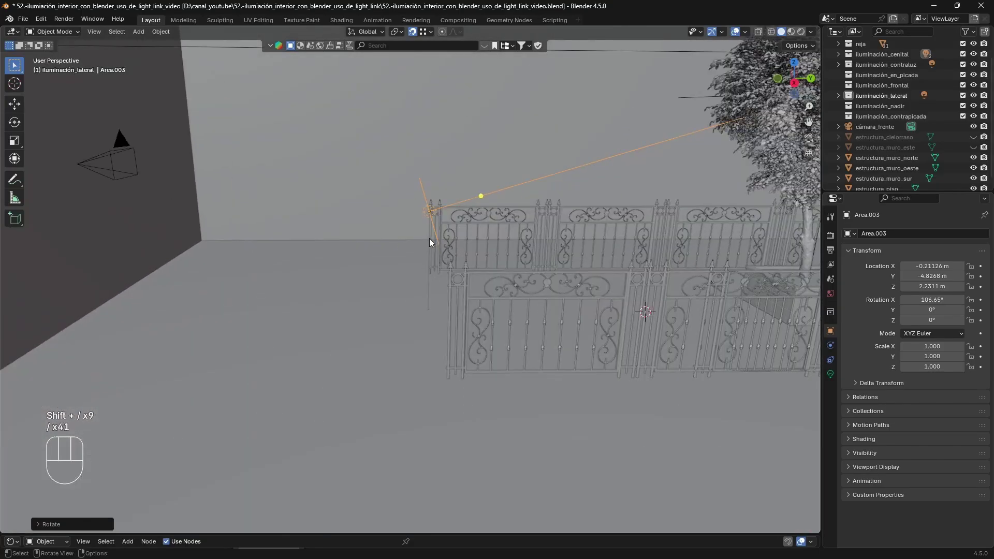
{"action": "key", "text": "g"}
{"action": "key", "text": "z"}
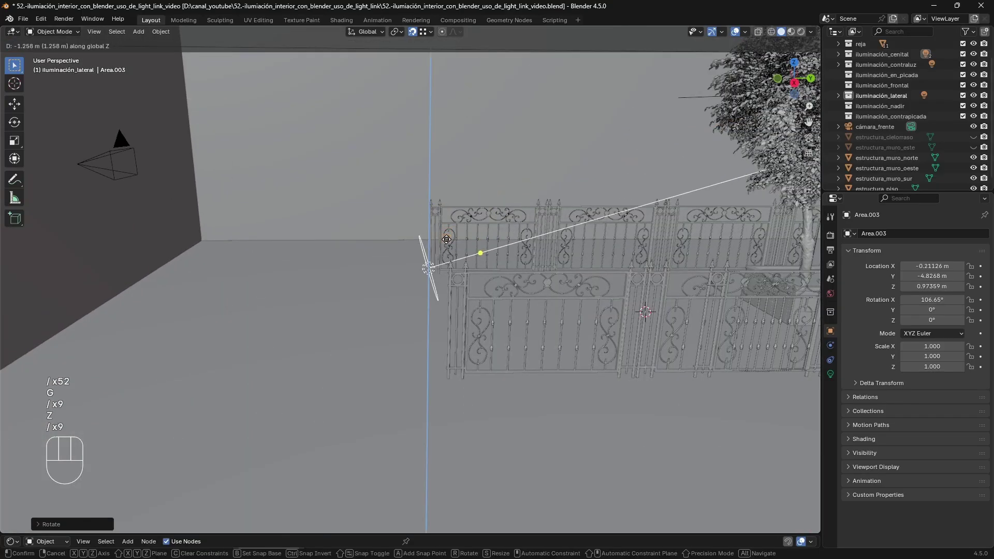
{"action": "left_click", "coordinate": [444, 267]}
Step: Tilt Area.003 further upward at the tree's crown by rotating it about X to about 117.37°
{"action": "scroll", "coordinate": [455, 266], "scroll_direction": "down", "scroll_amount": 3}
{"action": "middle_click_drag", "start_coordinate": [535, 252], "coordinate": [524, 271], "text": "shift"}
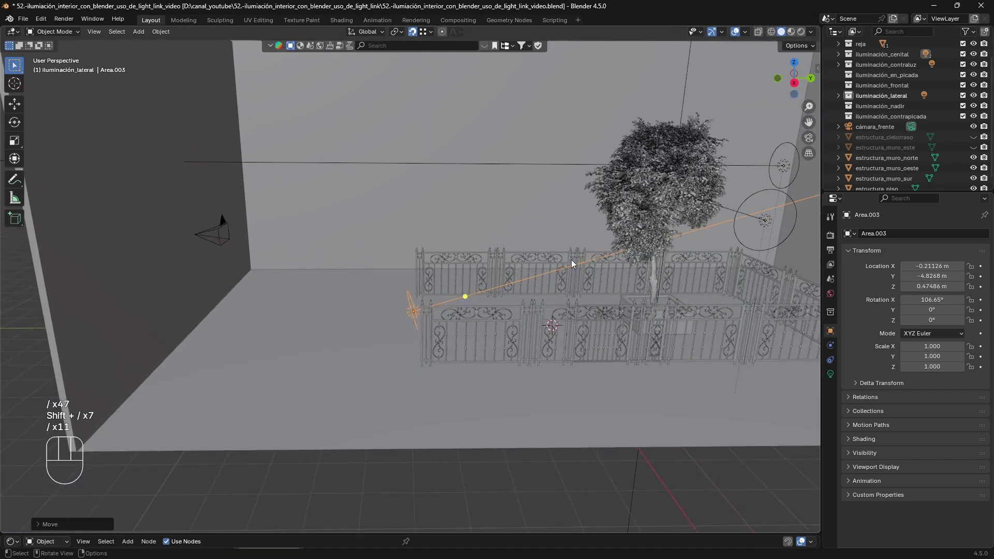
{"action": "key", "text": "r"}
{"action": "key", "text": "x"}
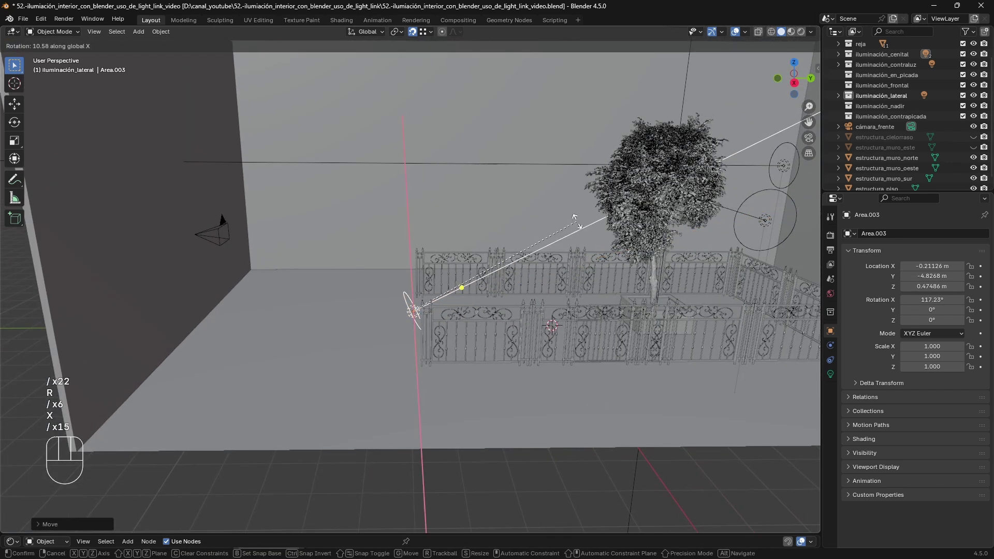
{"action": "left_click", "coordinate": [572, 230]}
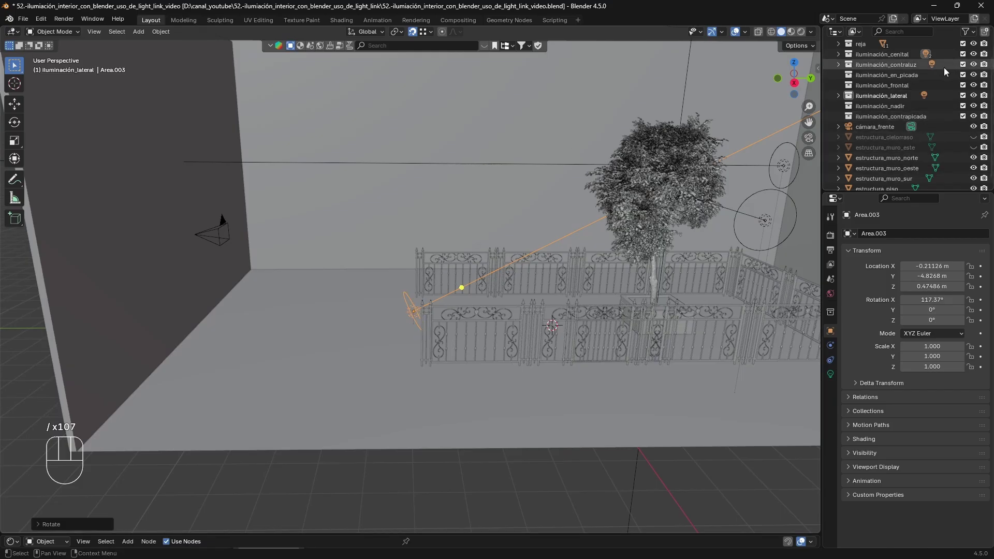
Step: Transfer Area.003 from the iluminación_cenital collection to the iluminación_nadir collection
{"action": "left_click", "coordinate": [838, 53]}
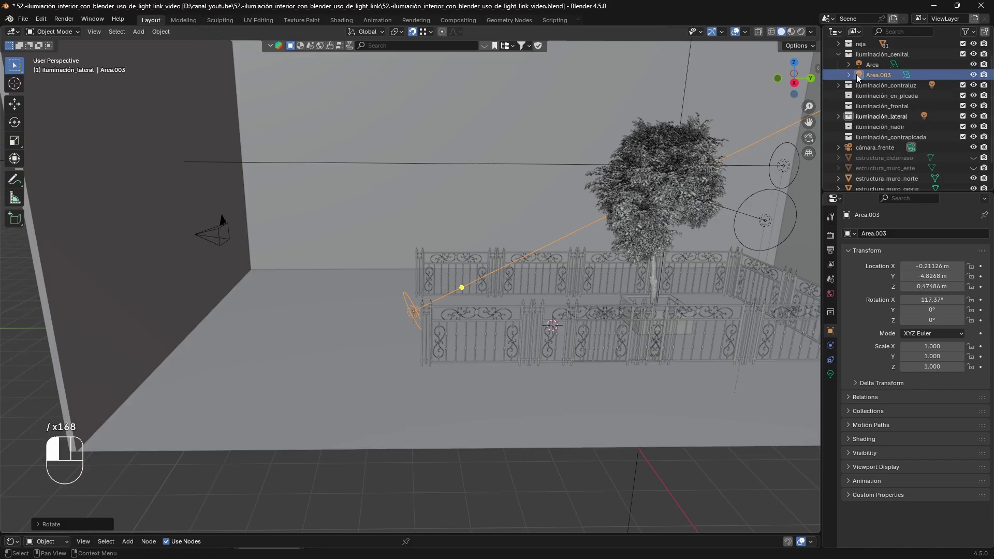
{"action": "left_click_drag", "start_coordinate": [856, 73], "coordinate": [887, 129]}
{"action": "left_click", "coordinate": [838, 54]}
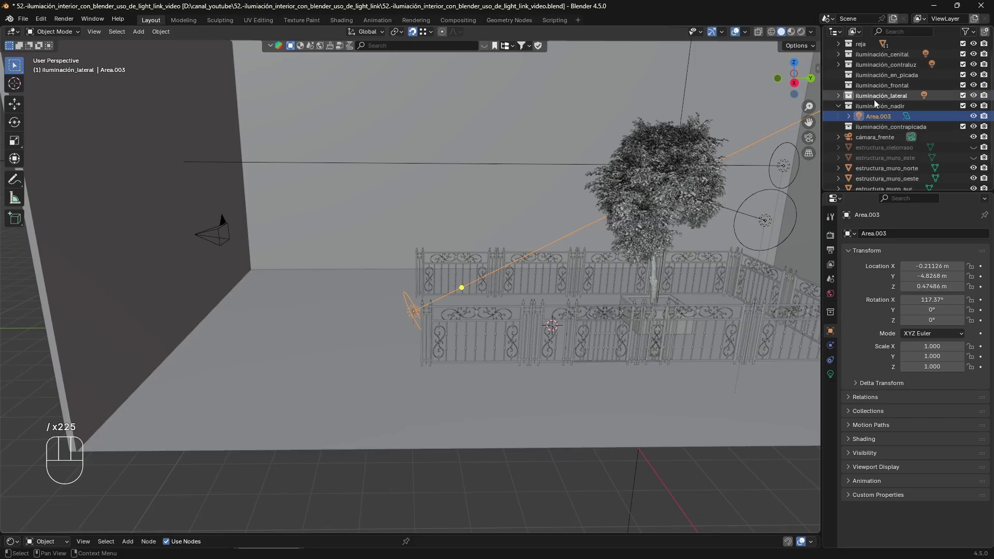
Step: Make the ceiling estructura_cielorraso and the wall estructura_muro_este visible again to close the room
{"action": "scroll", "coordinate": [395, 409], "scroll_direction": "down", "scroll_amount": 5}
{"action": "left_click", "coordinate": [395, 409]}
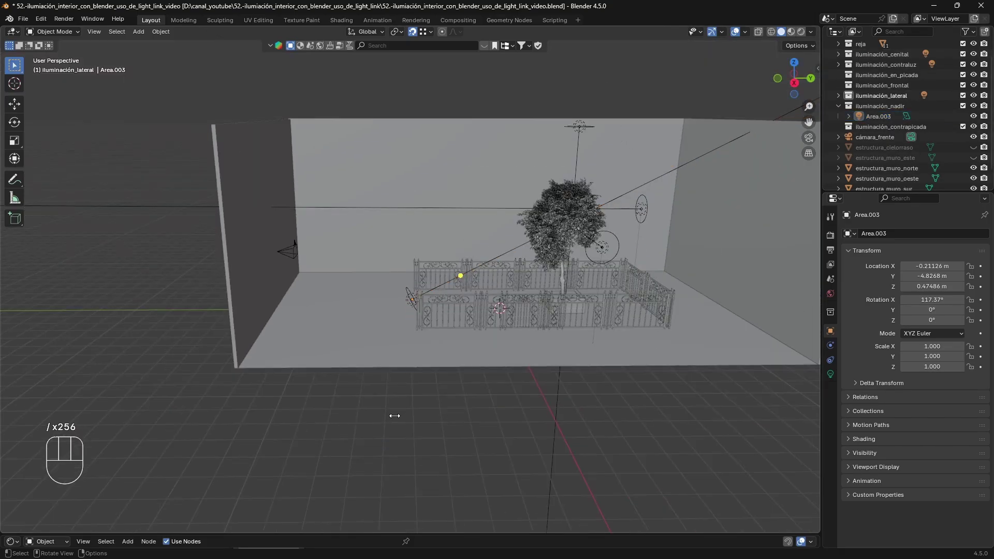
{"action": "middle_click_drag", "start_coordinate": [395, 414], "coordinate": [473, 278]}
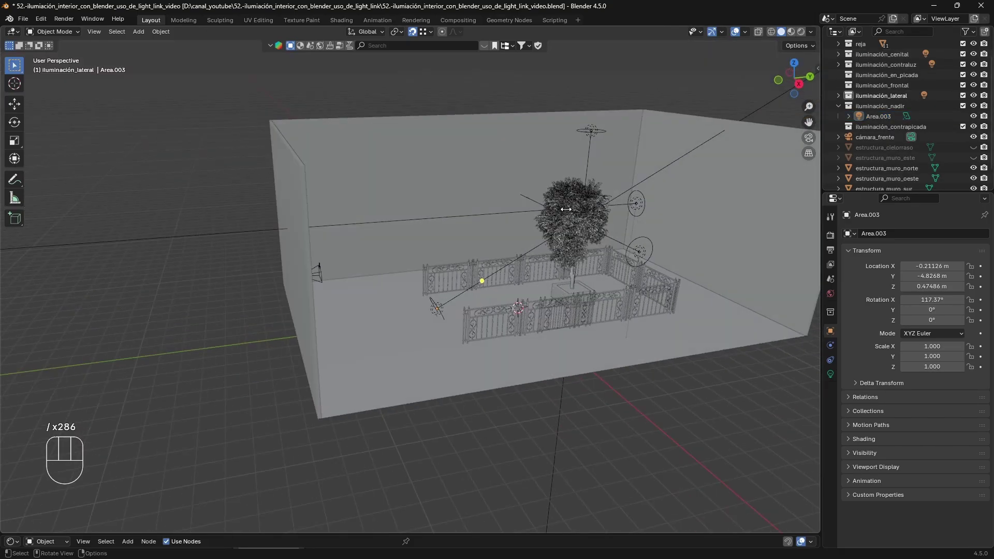
{"action": "middle_click_drag", "start_coordinate": [566, 208], "coordinate": [580, 205]}
{"action": "left_click", "coordinate": [972, 147]}
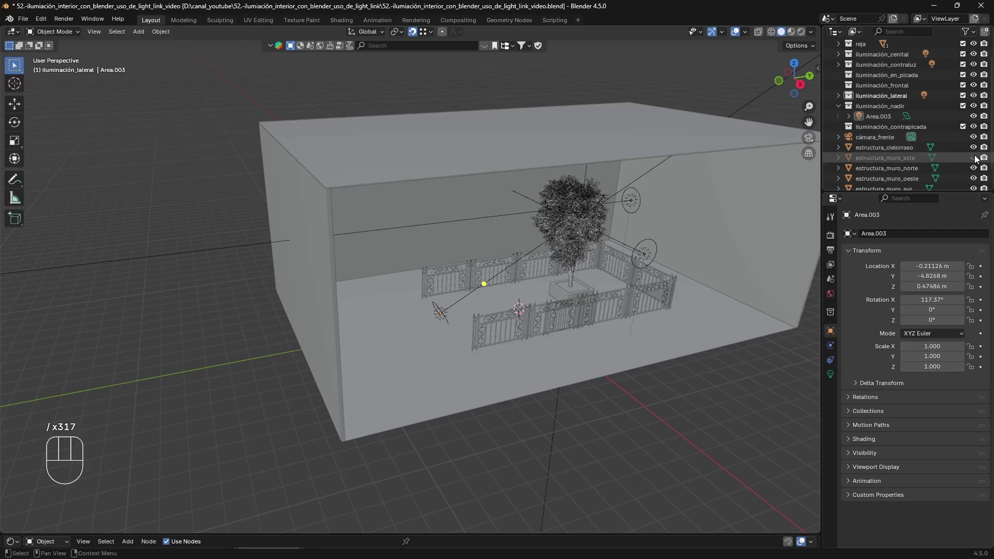
{"action": "left_click", "coordinate": [973, 157]}
Step: View the scene through the camera in rendered shading to examine the lighting on the tree
{"action": "scroll", "coordinate": [782, 144], "scroll_direction": "up", "scroll_amount": 4}
{"action": "key", "text": "KP_0"}
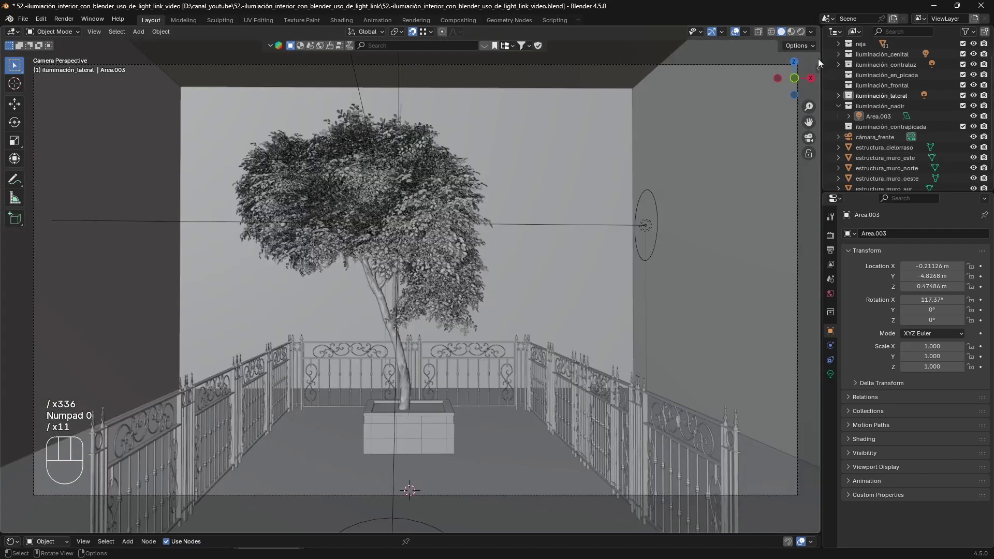
{"action": "left_click", "coordinate": [801, 32]}
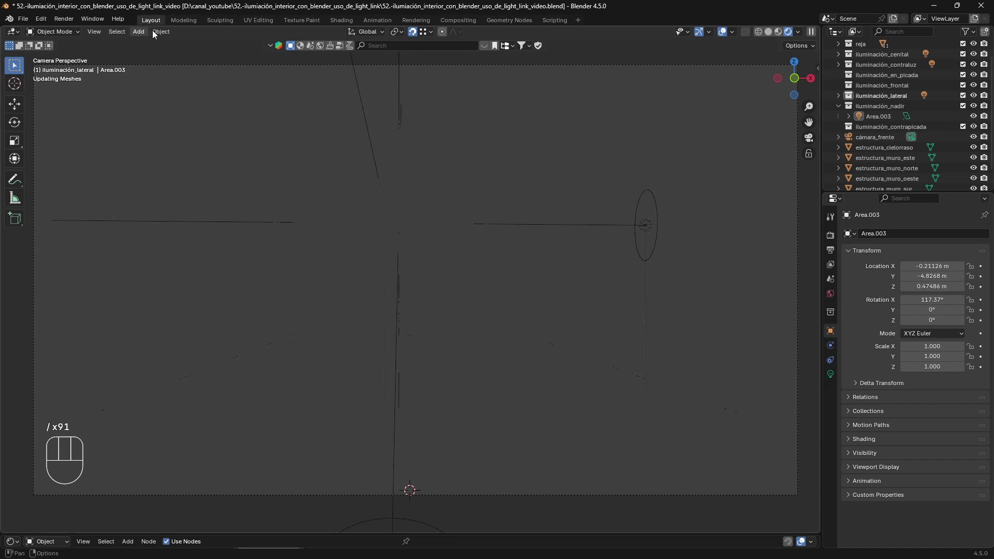
{"action": "left_click", "coordinate": [138, 32]}
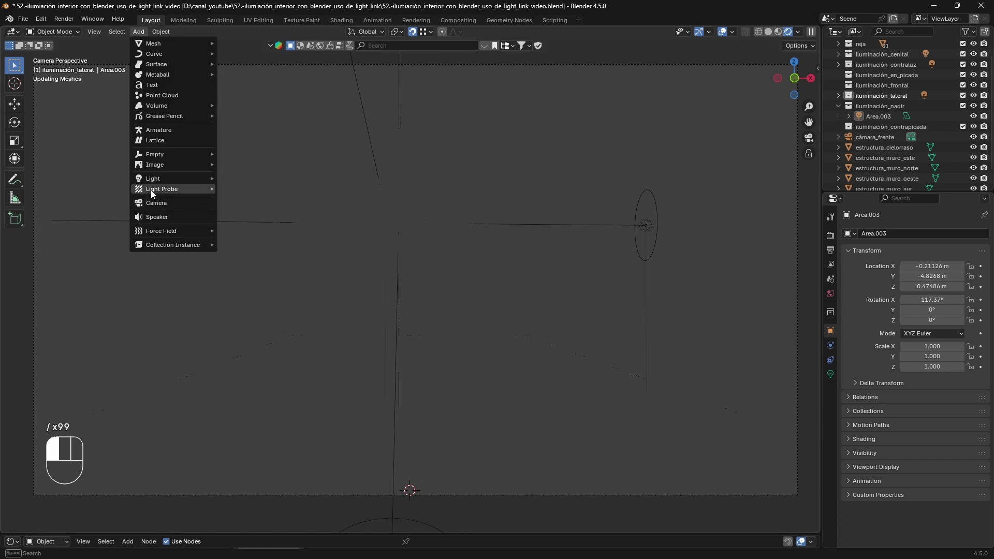
{"action": "mouse_move", "coordinate": [153, 179]}
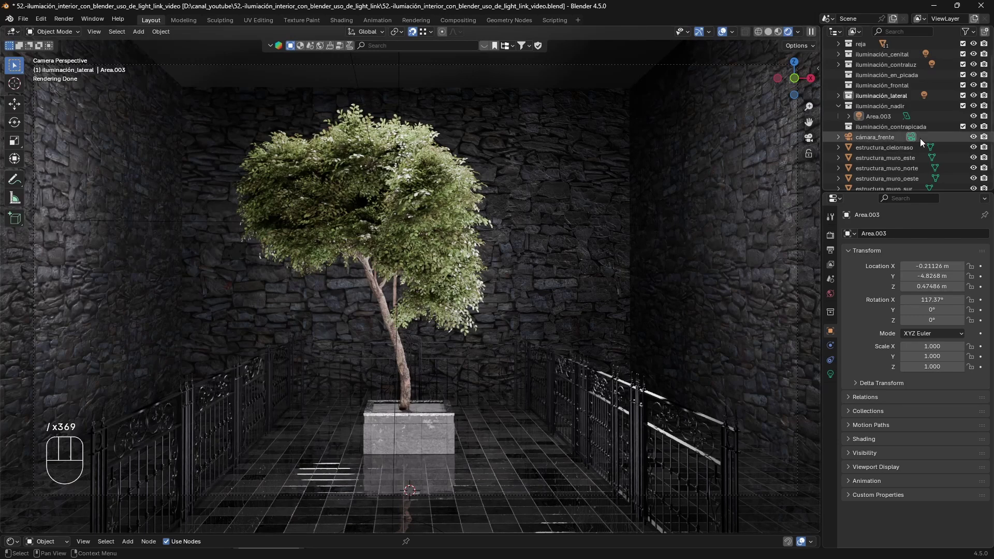
Step: Hide the iluminación_cenital, iluminación_contraluz and iluminación_lateral collections to isolate the nadir light in the rendered view
{"action": "left_click", "coordinate": [838, 107]}
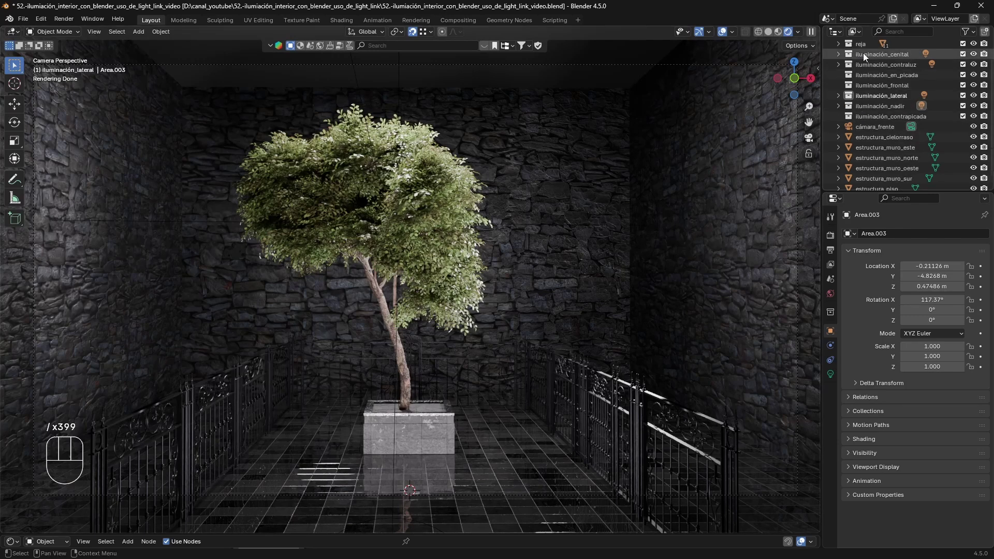
{"action": "left_click", "coordinate": [973, 54]}
{"action": "left_click", "coordinate": [973, 64]}
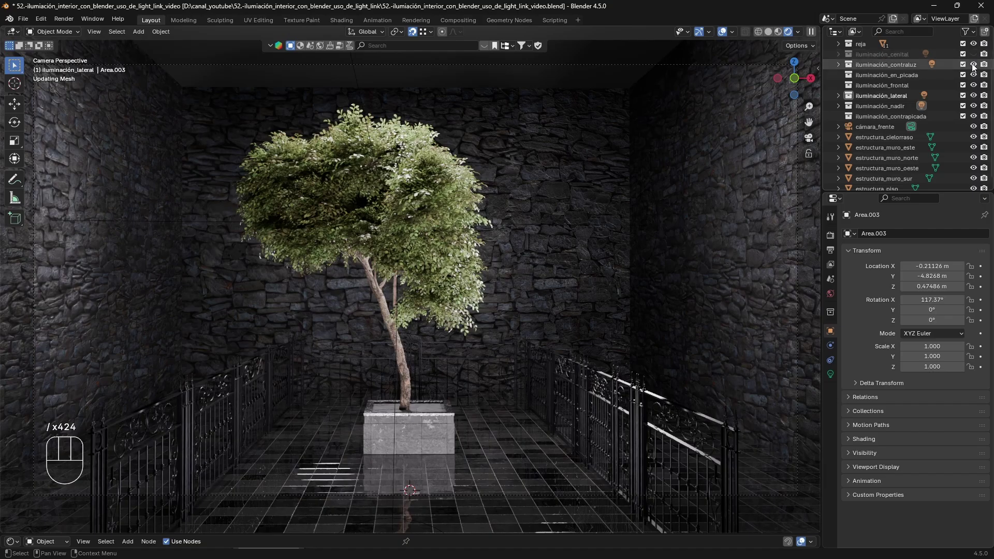
{"action": "left_click", "coordinate": [973, 96]}
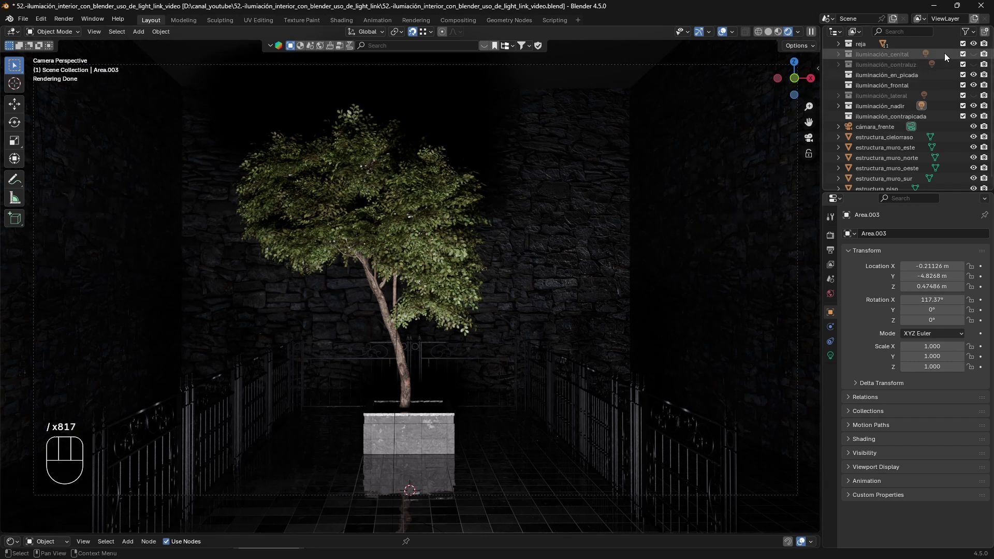
Step: Compare the render with iluminación_cenital shown, and hide it again together with iluminación_en_picada and iluminación_frontal
{"action": "left_click", "coordinate": [972, 53]}
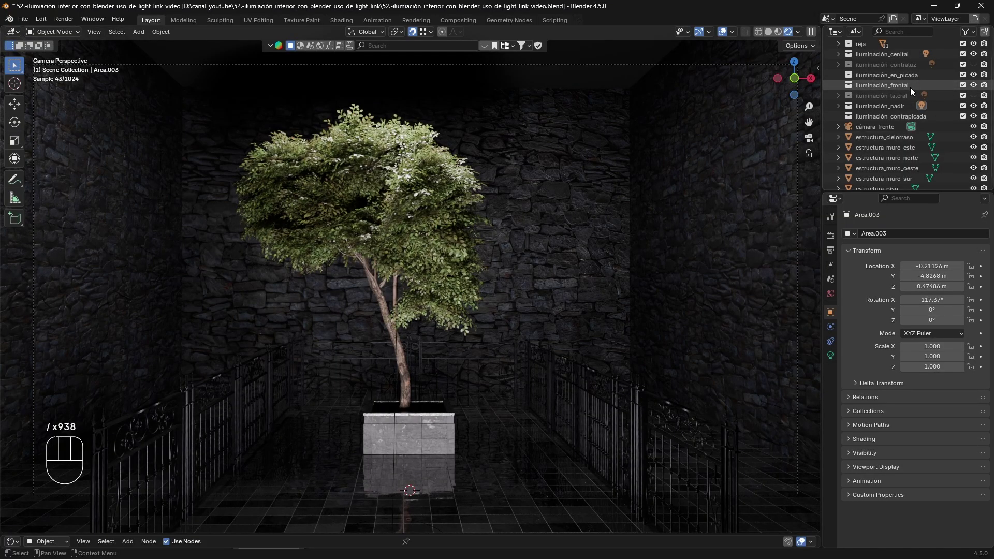
{"action": "left_click", "coordinate": [973, 74]}
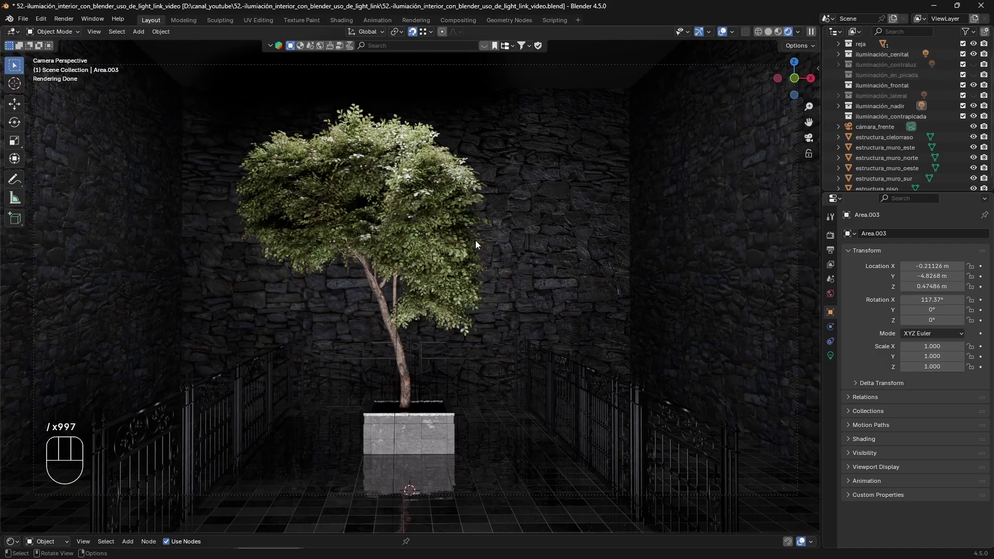
{"action": "left_click", "coordinate": [973, 85]}
{"action": "left_click", "coordinate": [973, 55]}
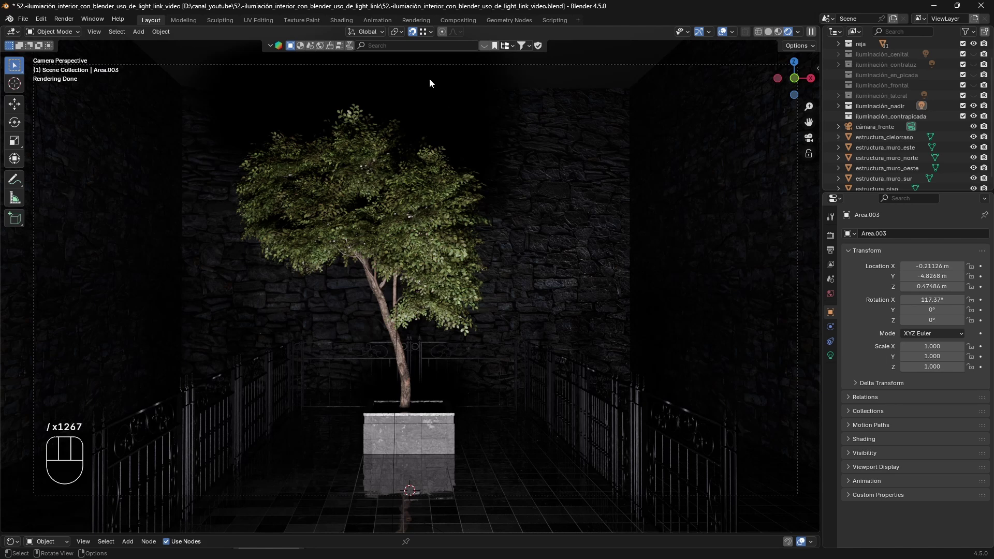
{"action": "left_click", "coordinate": [135, 31]}
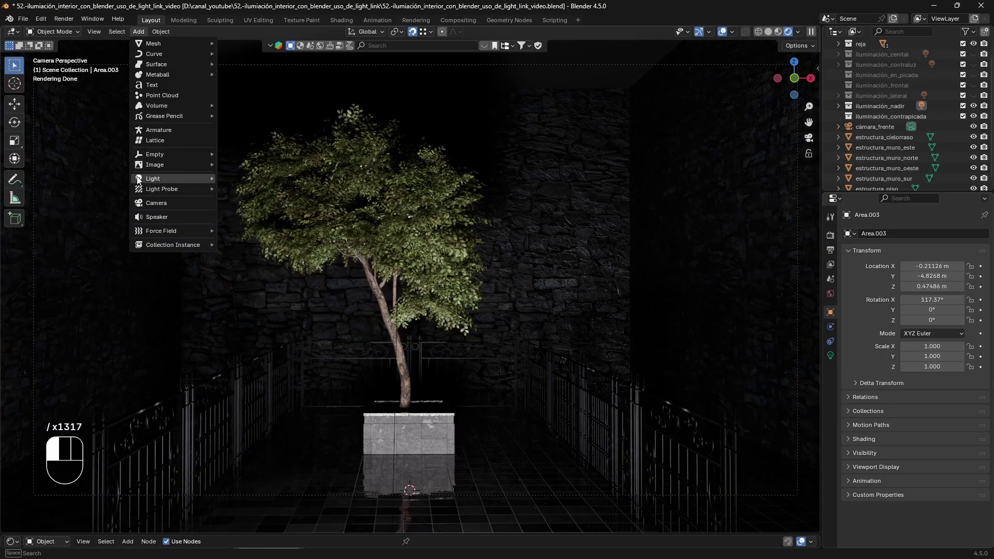
{"action": "mouse_move", "coordinate": [193, 178]}
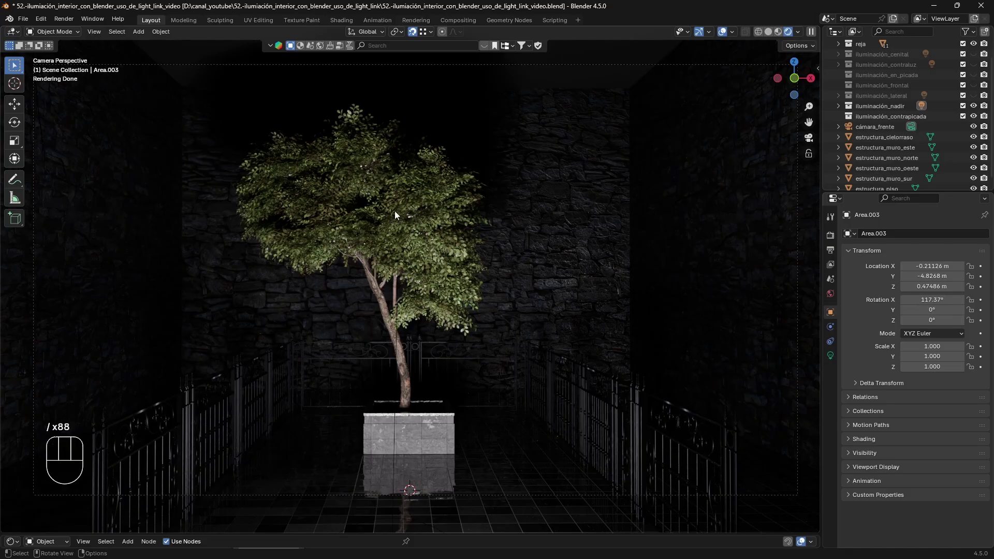
{"action": "key", "text": "Escape"}
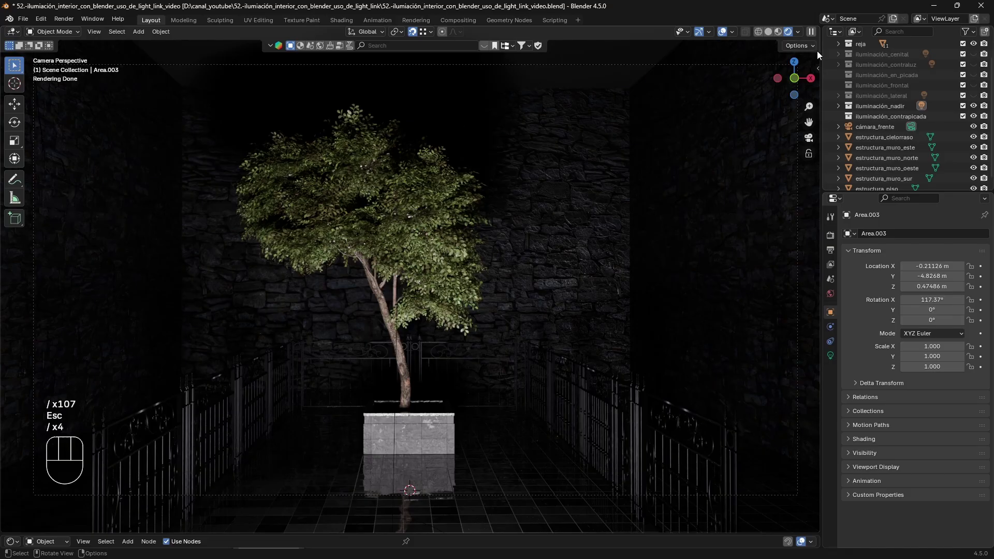
Step: Return to solid shading outside the camera view and hide estructura_cielorraso and estructura_muro_este to open up the room
{"action": "left_click", "coordinate": [769, 32]}
{"action": "middle_click_drag", "start_coordinate": [616, 169], "coordinate": [437, 211]}
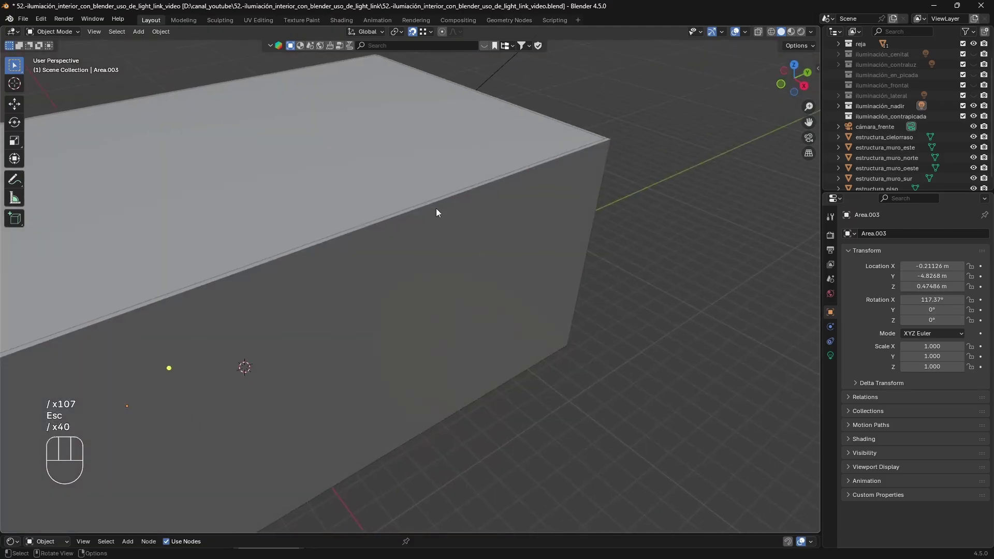
{"action": "left_click", "coordinate": [408, 164]}
{"action": "left_click", "coordinate": [442, 209]}
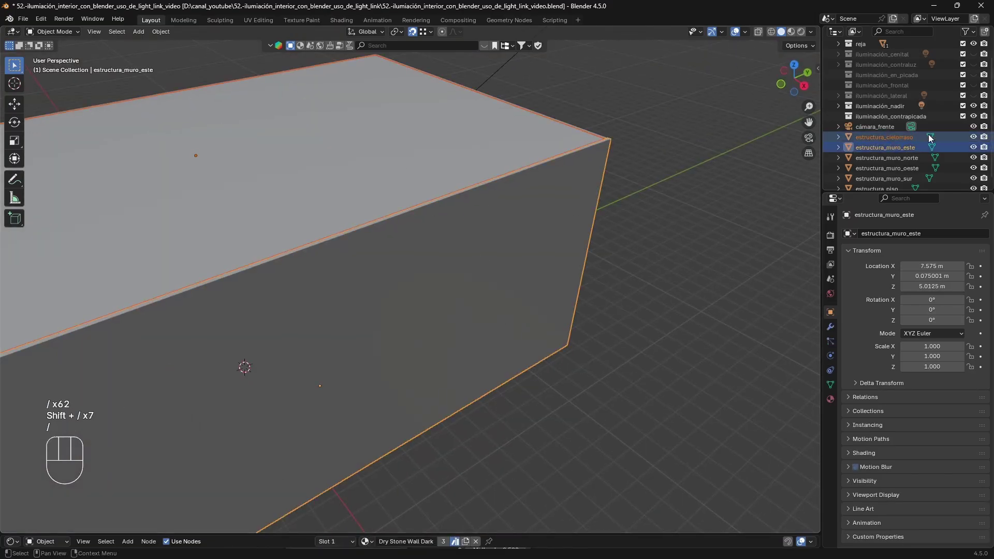
{"action": "left_click", "coordinate": [973, 137]}
{"action": "left_click", "coordinate": [973, 147]}
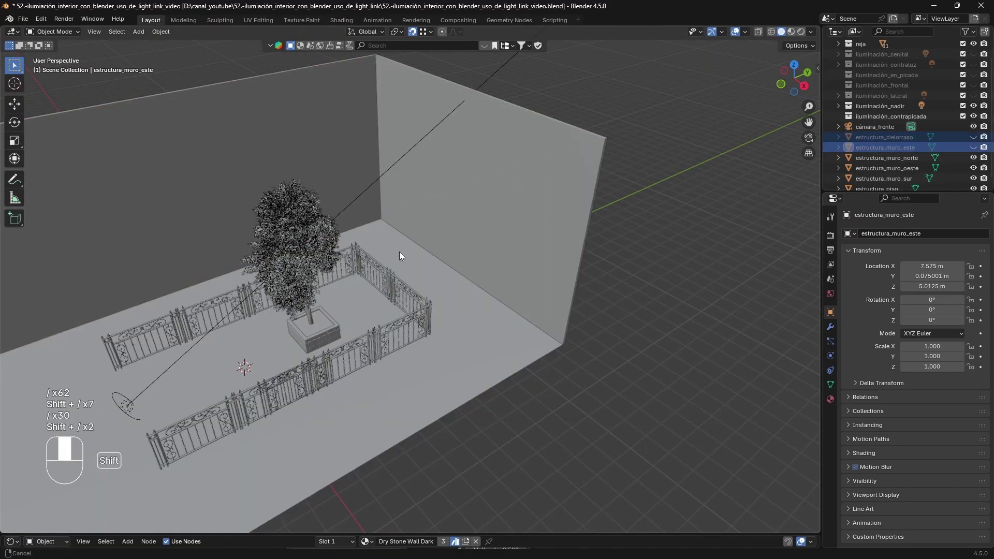
Step: Show the iluminación_cenital, iluminación_contraluz, iluminación_en_picada and iluminación_lateral collections again
{"action": "middle_click_drag", "start_coordinate": [399, 252], "coordinate": [538, 207]}
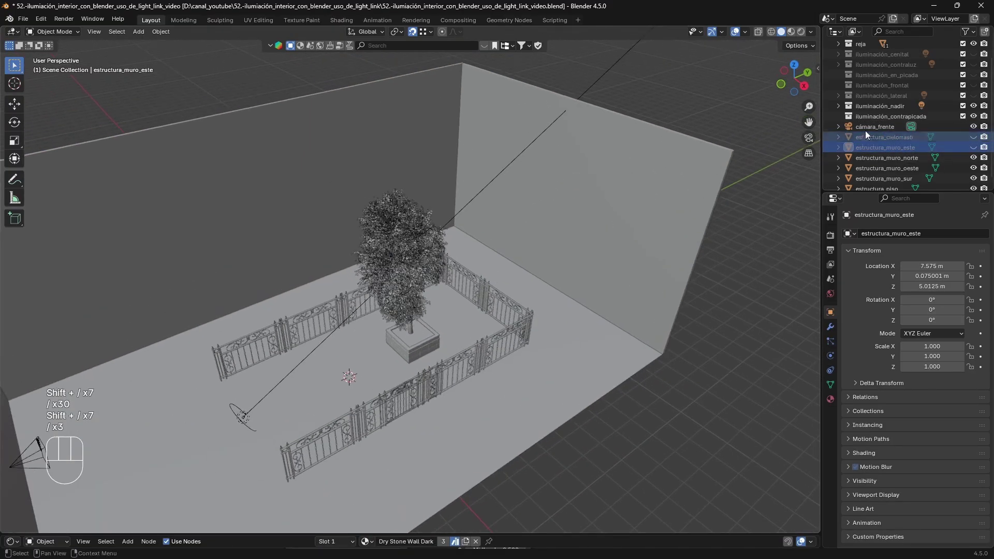
{"action": "left_click", "coordinate": [973, 54]}
{"action": "left_click", "coordinate": [973, 65]}
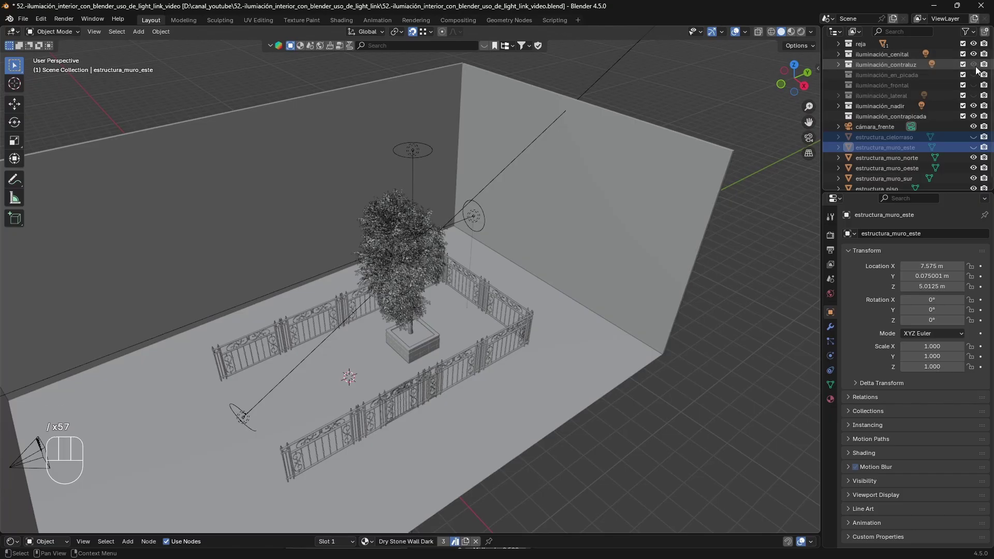
{"action": "left_click", "coordinate": [973, 75]}
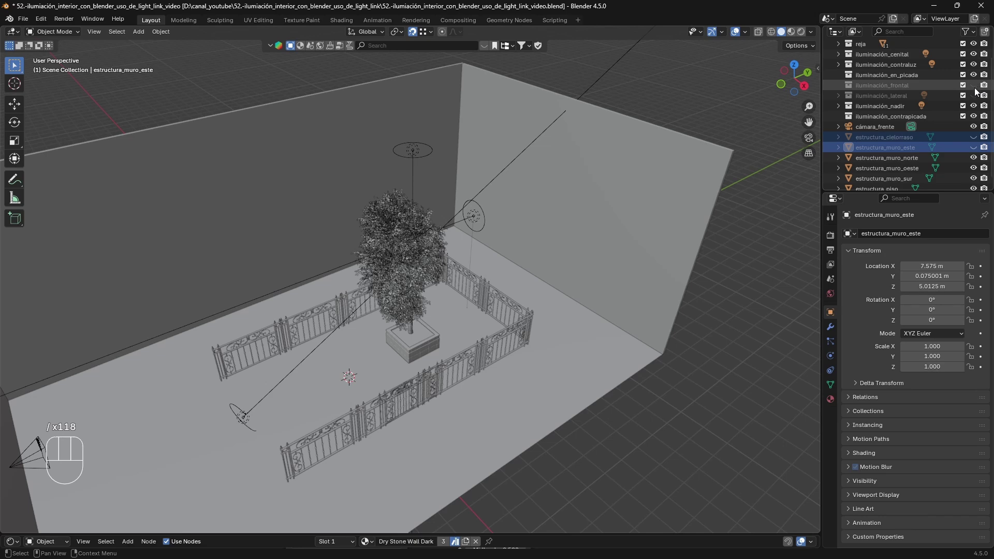
{"action": "left_click", "coordinate": [973, 95]}
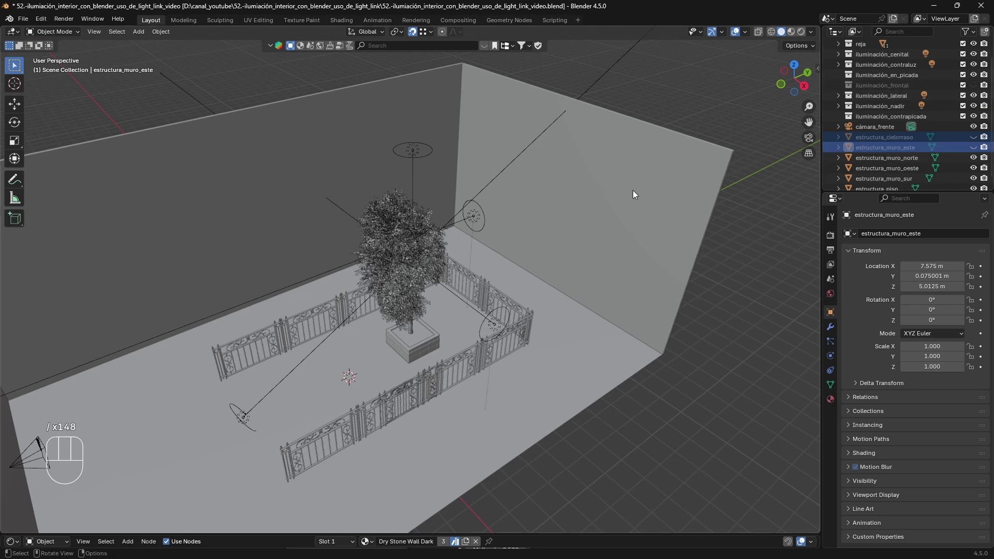
Step: Duplicate the overhead area light above the tree and move the copy along the X axis to about X 3.4 m
{"action": "scroll", "coordinate": [529, 245], "scroll_direction": "down", "scroll_amount": 15}
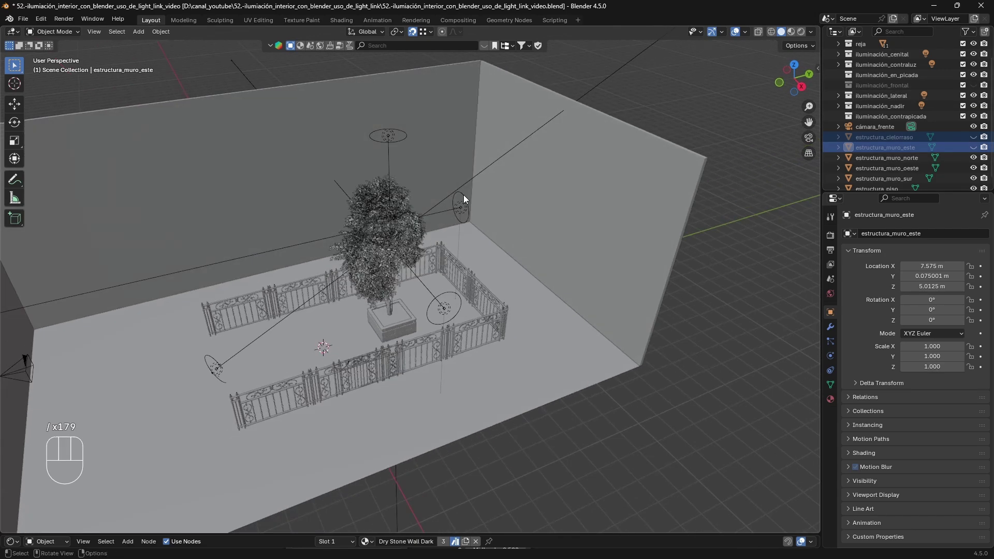
{"action": "left_click", "coordinate": [394, 139]}
{"action": "scroll", "coordinate": [414, 183], "scroll_direction": "up", "scroll_amount": 20}
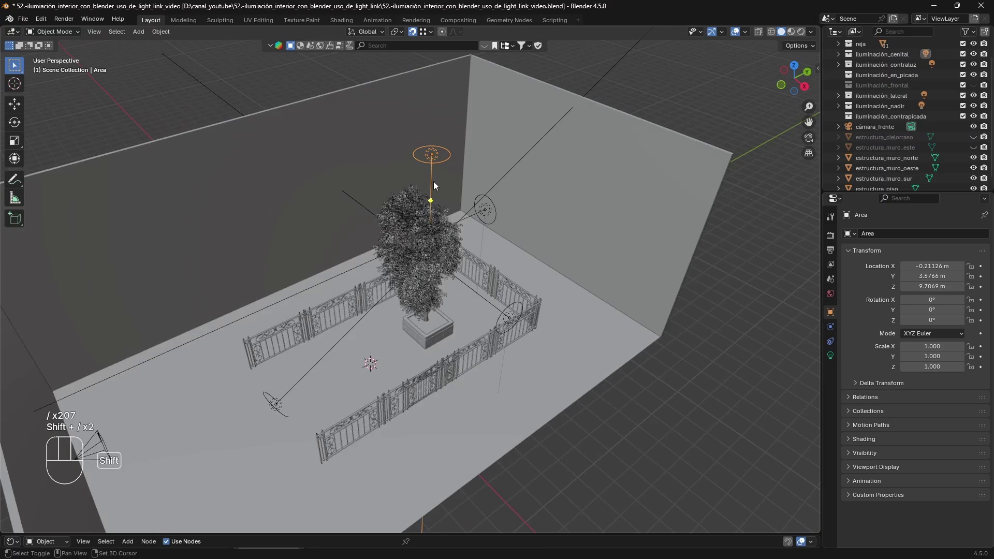
{"action": "key", "text": "shift+d"}
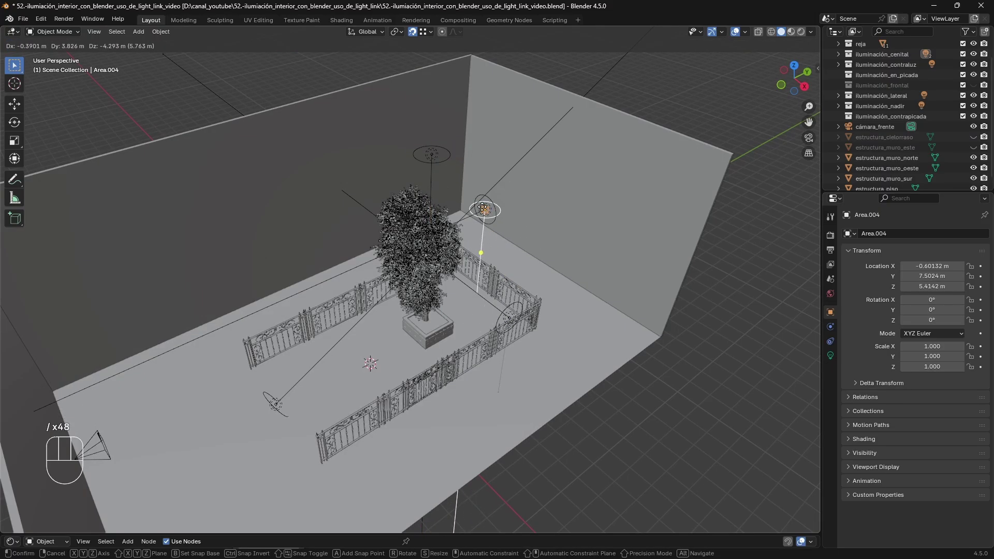
{"action": "key", "text": "x"}
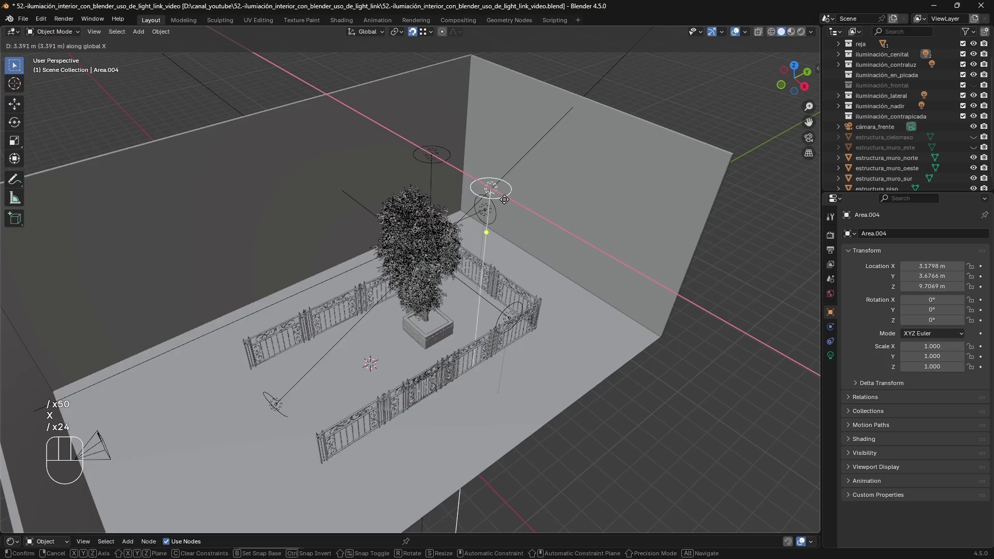
{"action": "left_click", "coordinate": [508, 199]}
{"action": "middle_click_drag", "start_coordinate": [508, 199], "coordinate": [574, 181]}
{"action": "left_click", "coordinate": [141, 32]}
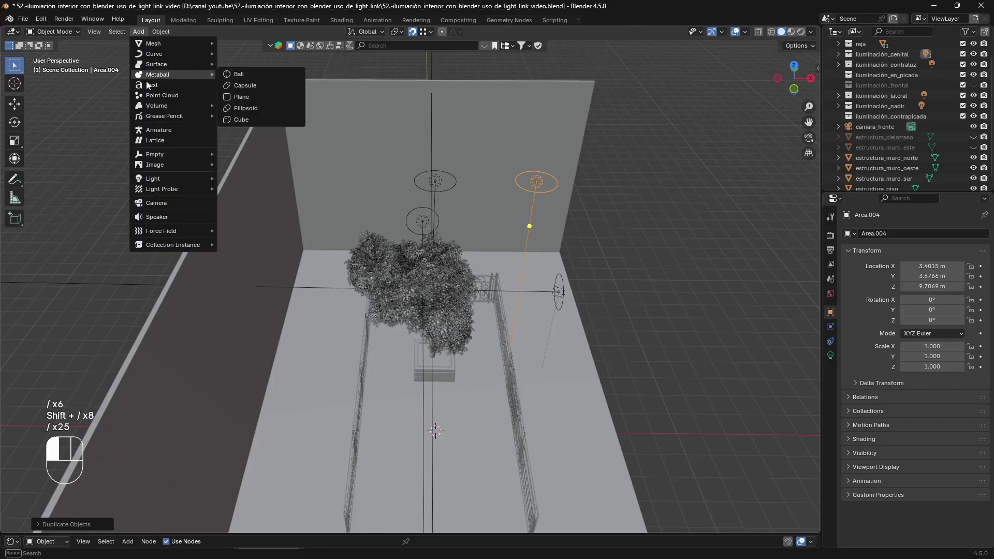
{"action": "mouse_move", "coordinate": [153, 179]}
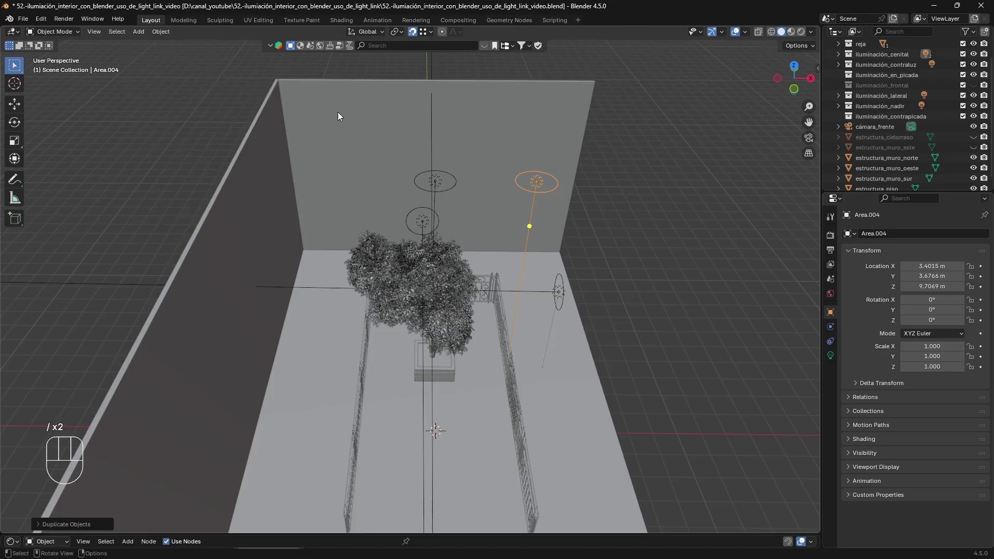
Step: Move the duplicated light across the tree to about X -4.3 m and tilt it about -31.5° around the Y axis
{"action": "middle_click_drag", "start_coordinate": [545, 178], "coordinate": [531, 185]}
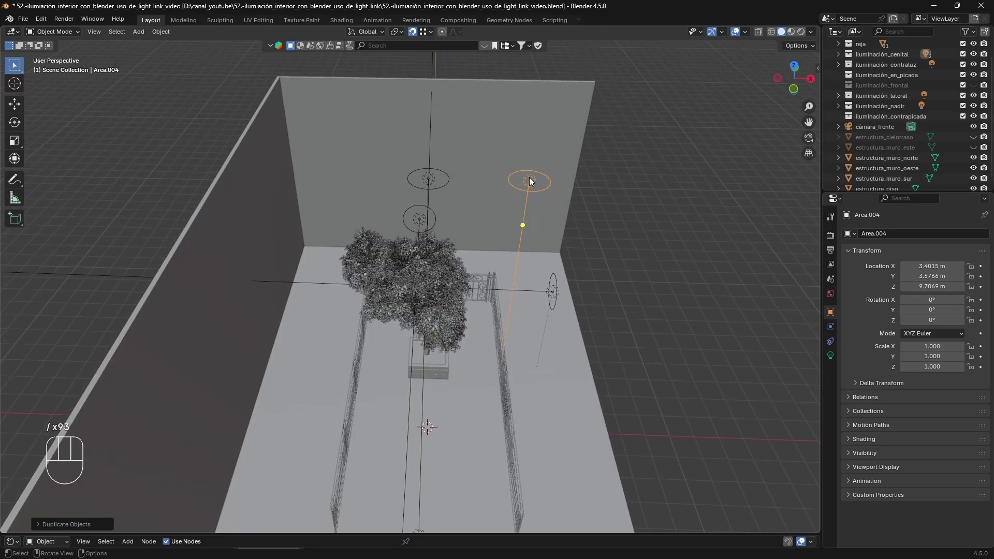
{"action": "key", "text": "g"}
{"action": "key", "text": "x"}
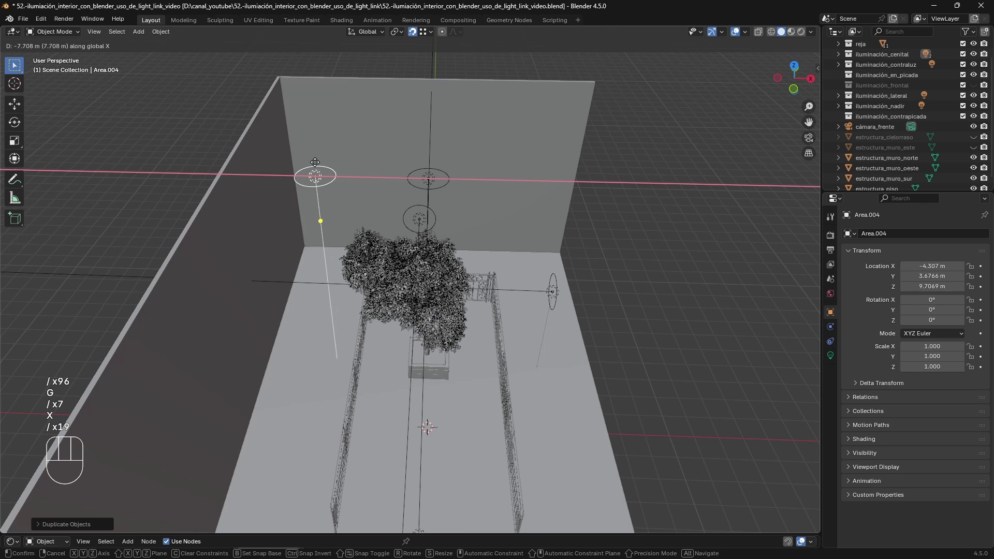
{"action": "left_click", "coordinate": [335, 178]}
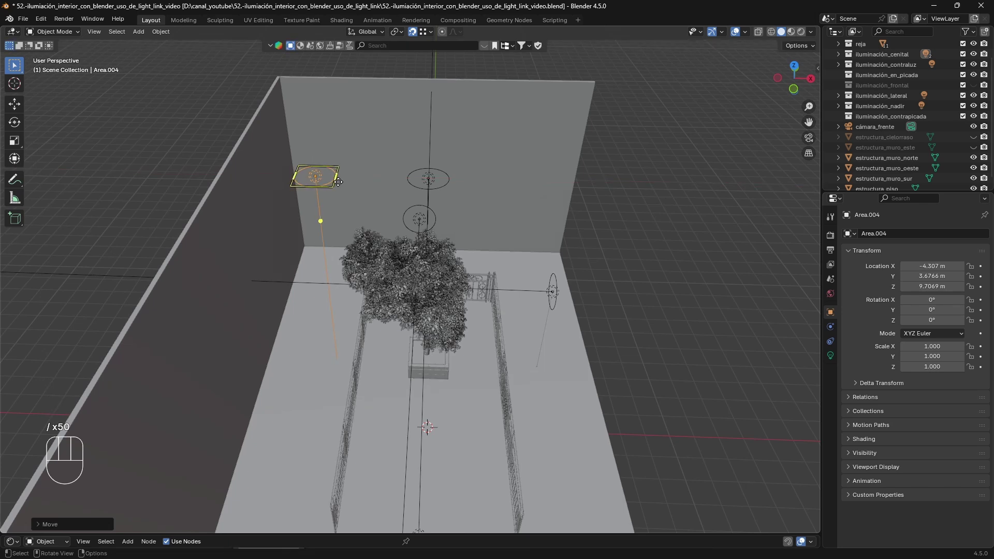
{"action": "key", "text": "r"}
{"action": "key", "text": "x"}
{"action": "key", "text": "y"}
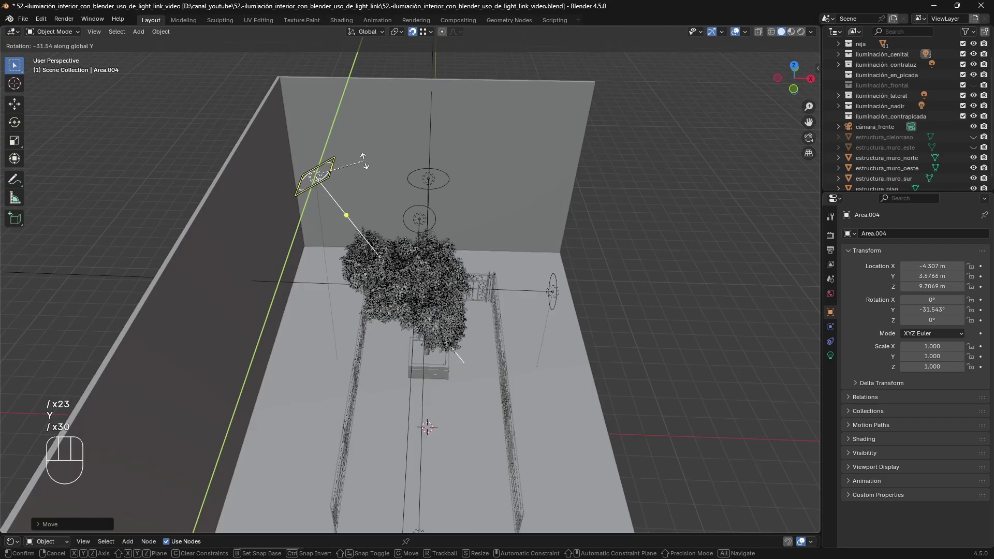
{"action": "left_click", "coordinate": [445, 208]}
Step: Shift the tilted light along X to about -6.08 m and lower it to about Z 8.9 m
{"action": "middle_click_drag", "start_coordinate": [445, 208], "coordinate": [344, 142]}
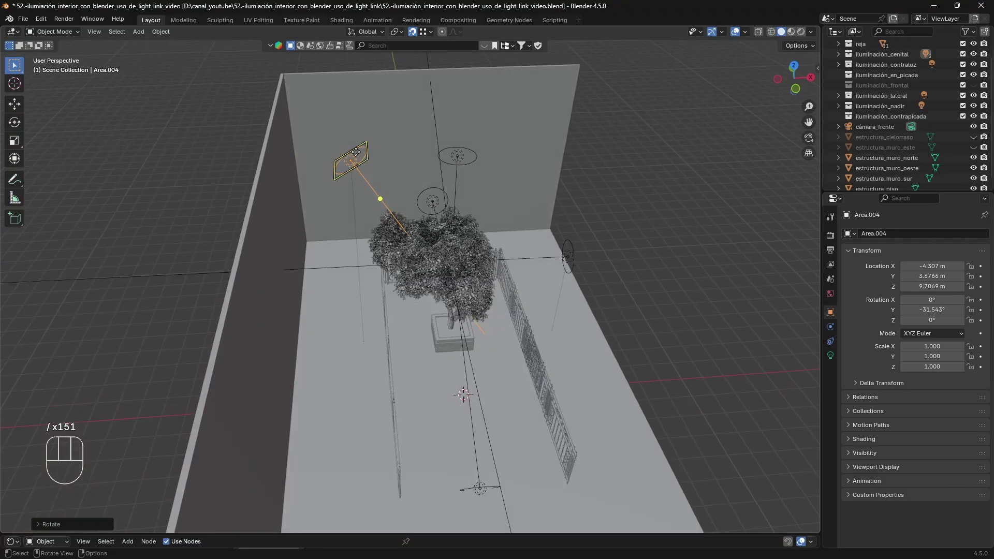
{"action": "key", "text": "g"}
{"action": "key", "text": "x"}
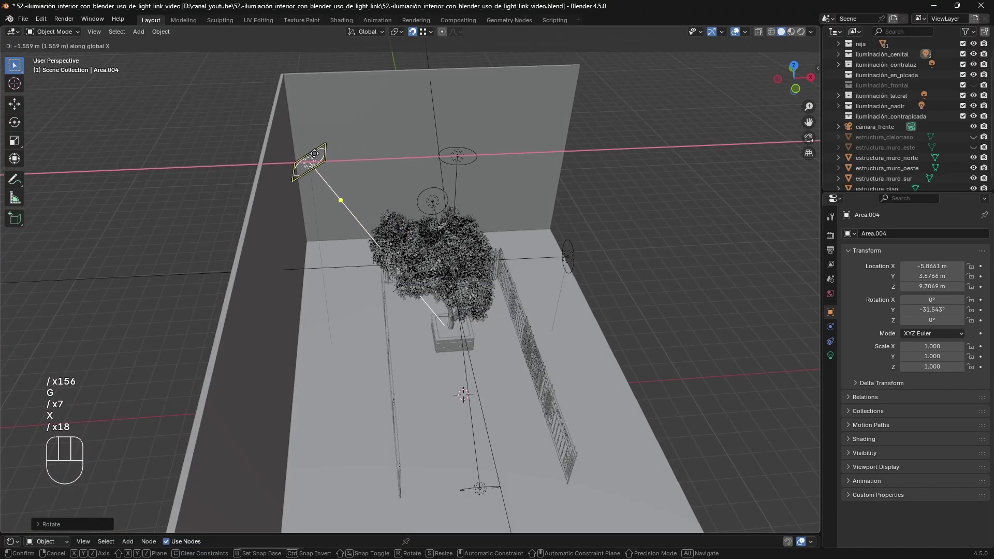
{"action": "left_click", "coordinate": [309, 153]}
{"action": "middle_click_drag", "start_coordinate": [329, 172], "coordinate": [319, 144]}
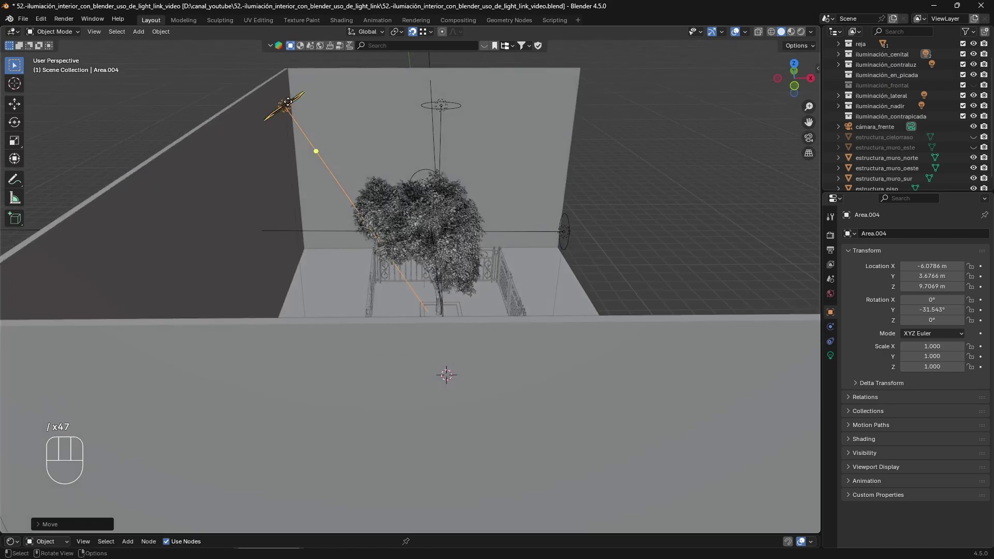
{"action": "key", "text": "g"}
{"action": "key", "text": "z"}
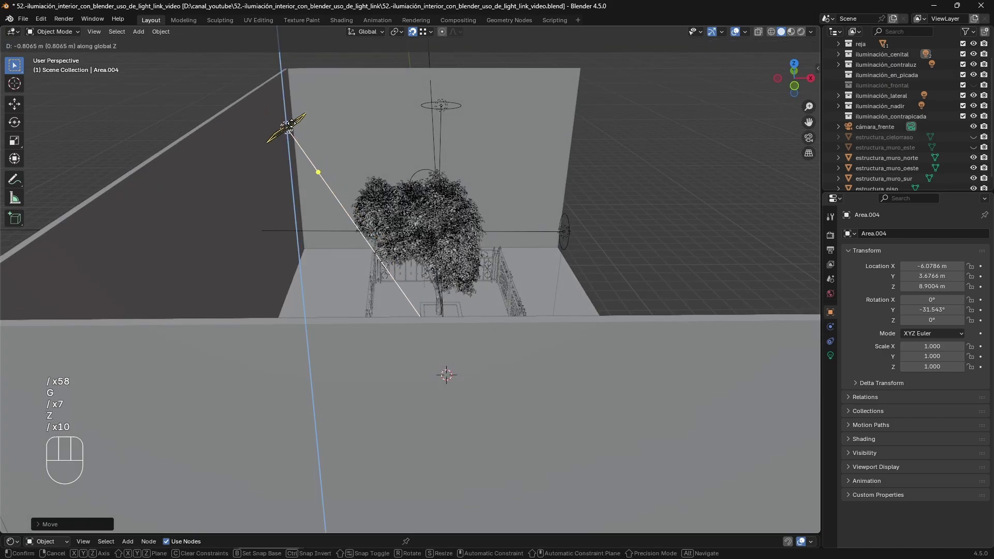
{"action": "left_click", "coordinate": [299, 127]}
Step: Rotate the light around the global Y axis to about -46.8° so it aims down at the tree
{"action": "key", "text": "r"}
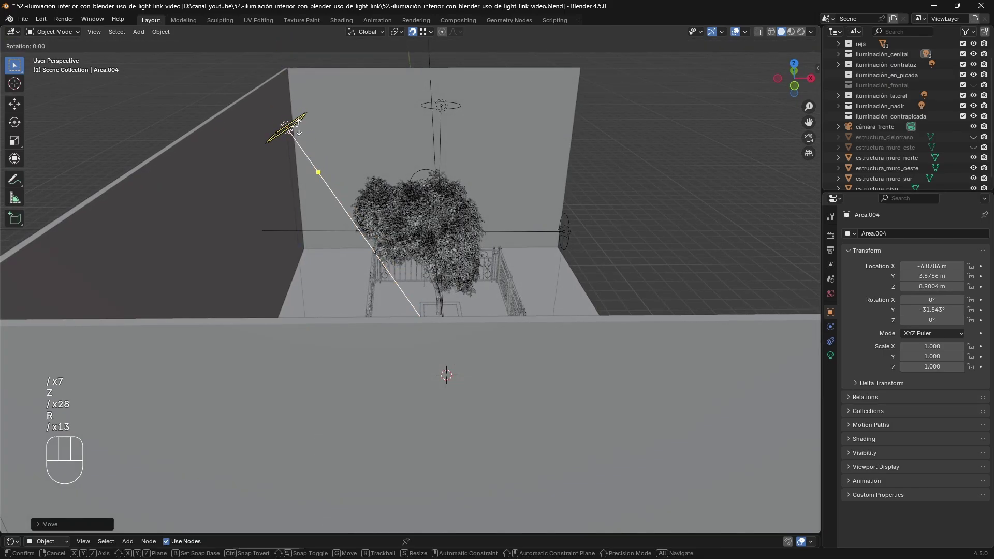
{"action": "key", "text": "y"}
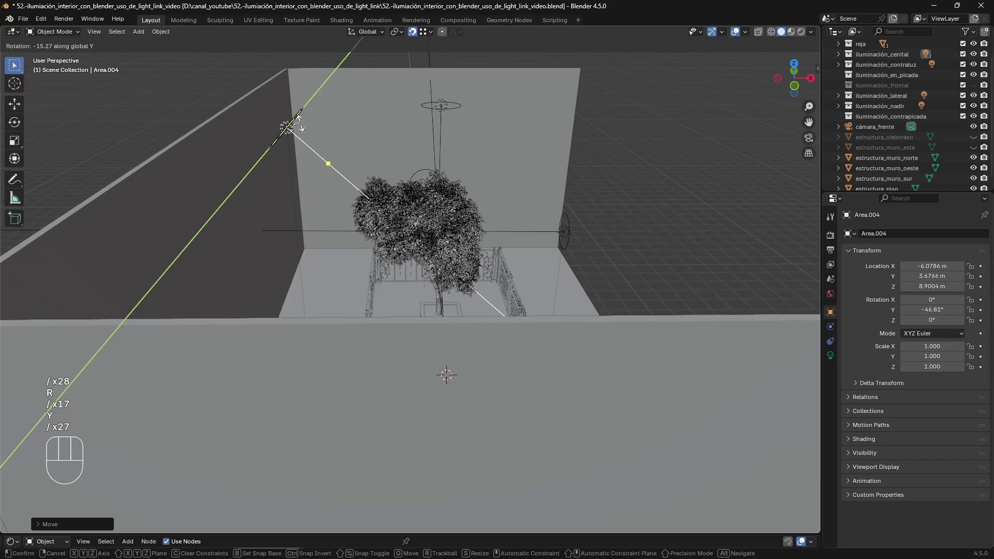
{"action": "left_click", "coordinate": [360, 212]}
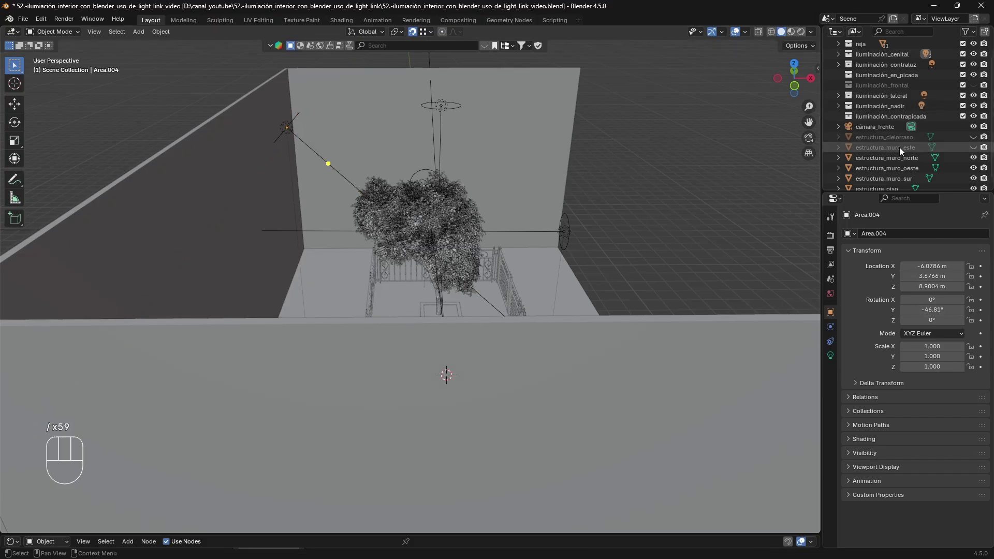
Step: Show estructura_cielorraso and estructura_muro_este again and switch to the camera view with rendered shading
{"action": "left_click", "coordinate": [973, 137]}
{"action": "left_click", "coordinate": [973, 148]}
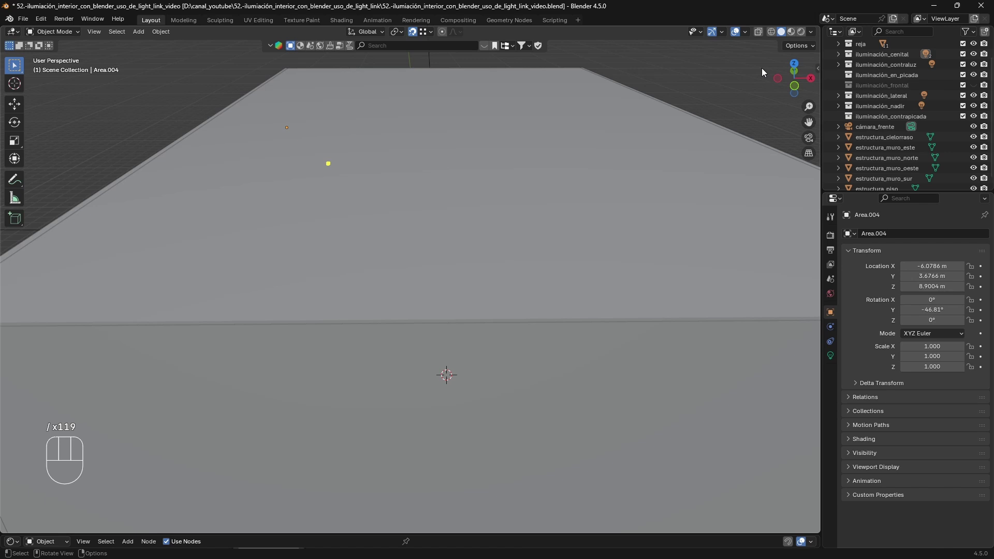
{"action": "key", "text": "KP_0"}
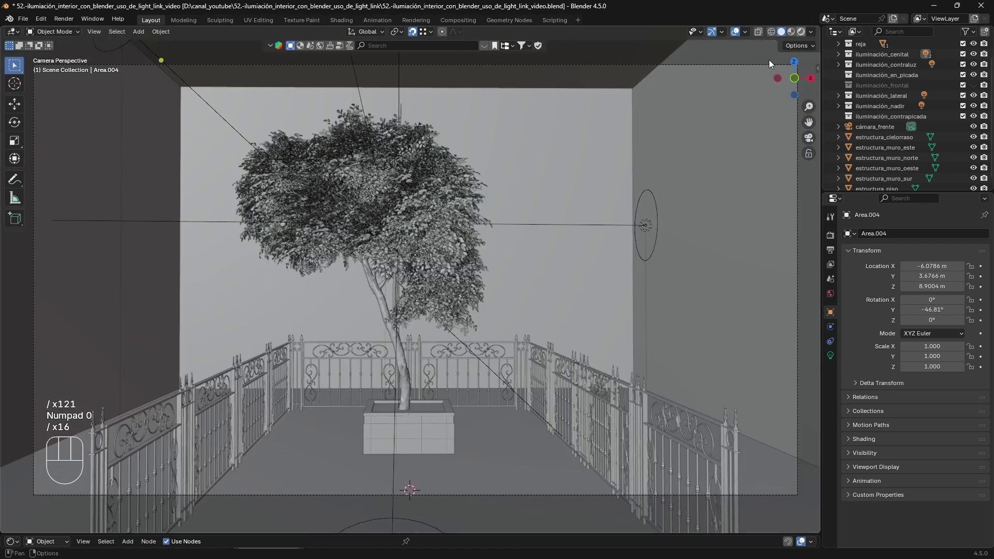
{"action": "left_click", "coordinate": [801, 32]}
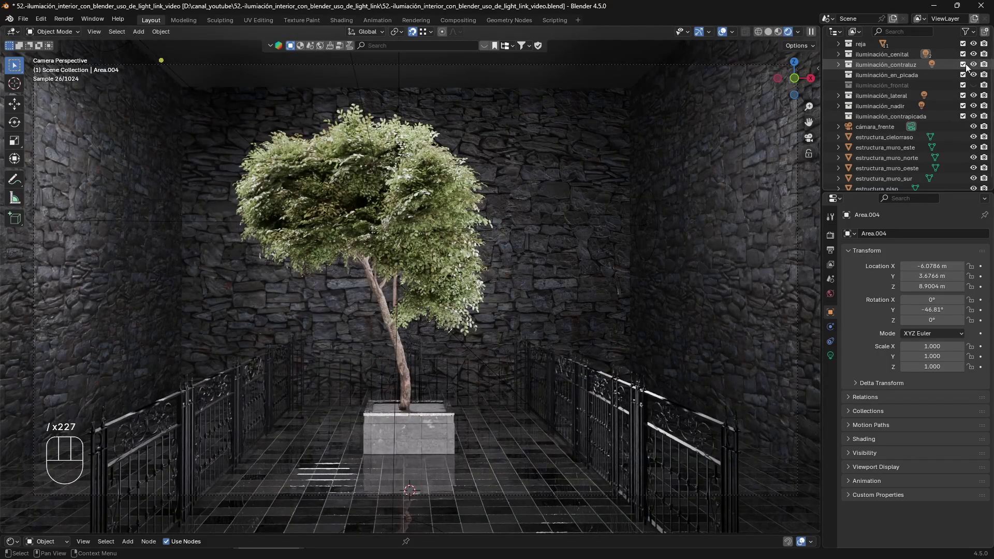
Step: Move the Area.004 light from the iluminación_cenital collection into iluminación_en_picada
{"action": "left_click", "coordinate": [839, 54]}
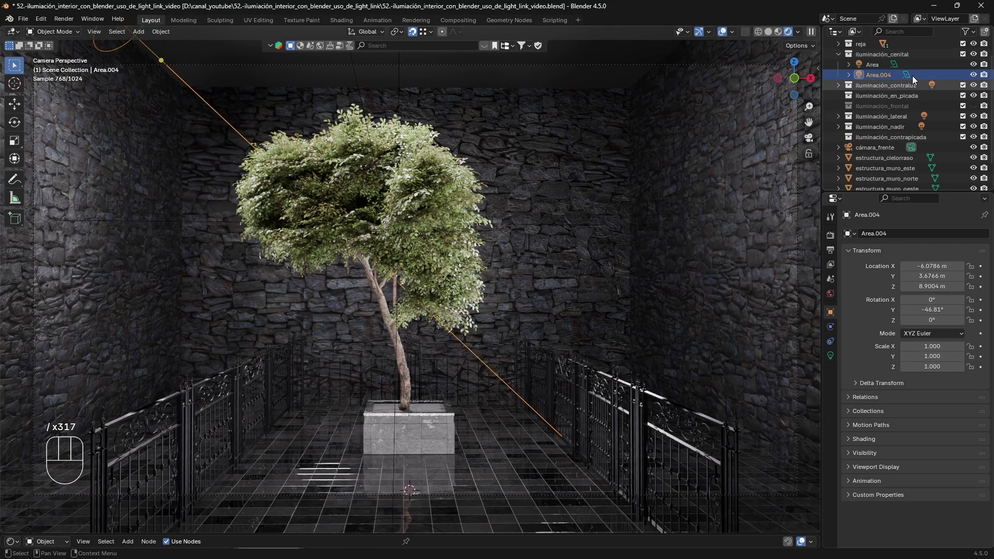
{"action": "left_click", "coordinate": [861, 75]}
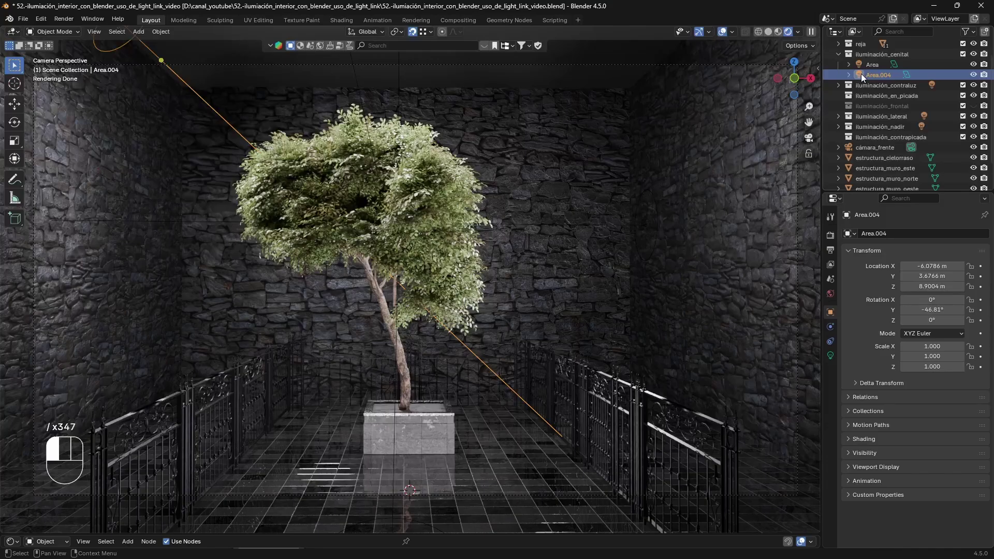
{"action": "left_click_drag", "start_coordinate": [861, 73], "coordinate": [918, 98]}
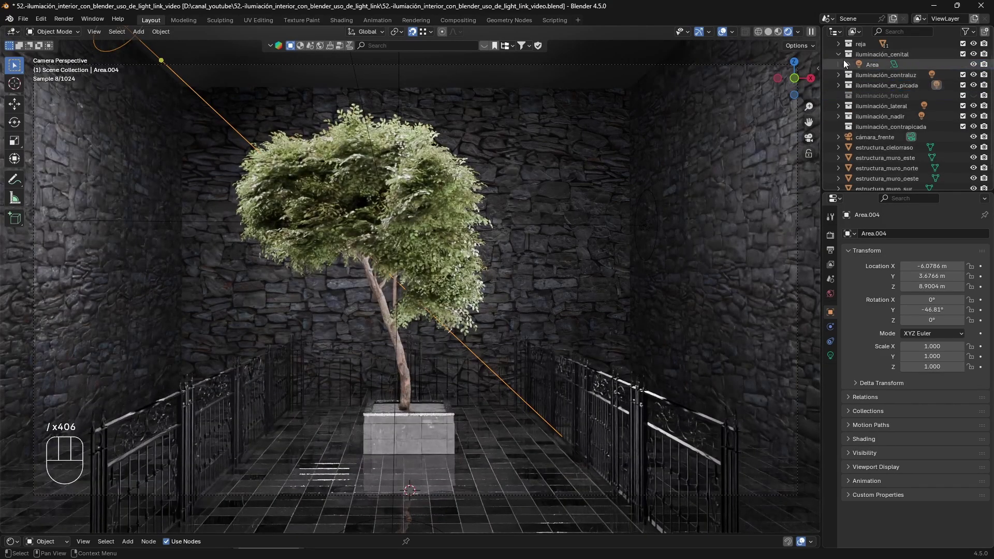
{"action": "left_click", "coordinate": [838, 53]}
Step: Hide the iluminación_cenital, iluminación_contraluz, iluminación_lateral and iluminación_nadir collections to isolate the iluminación_en_picada light
{"action": "left_click", "coordinate": [973, 54]}
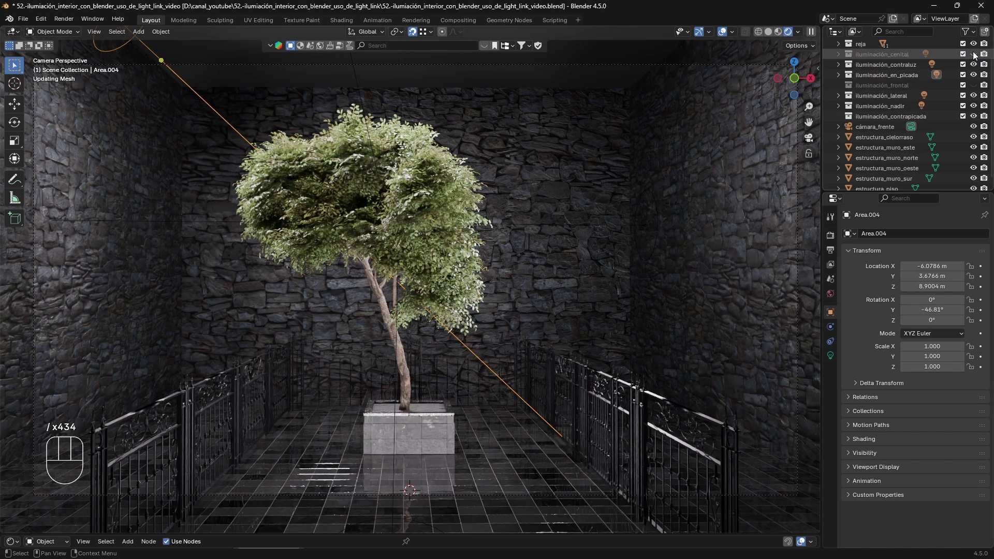
{"action": "left_click", "coordinate": [972, 65]}
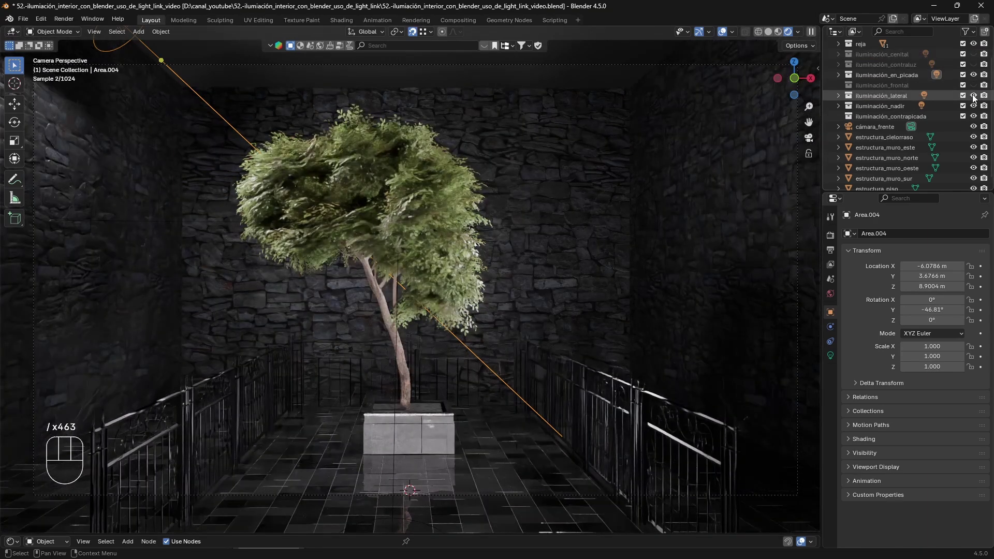
{"action": "left_click", "coordinate": [973, 95]}
{"action": "left_click", "coordinate": [973, 106]}
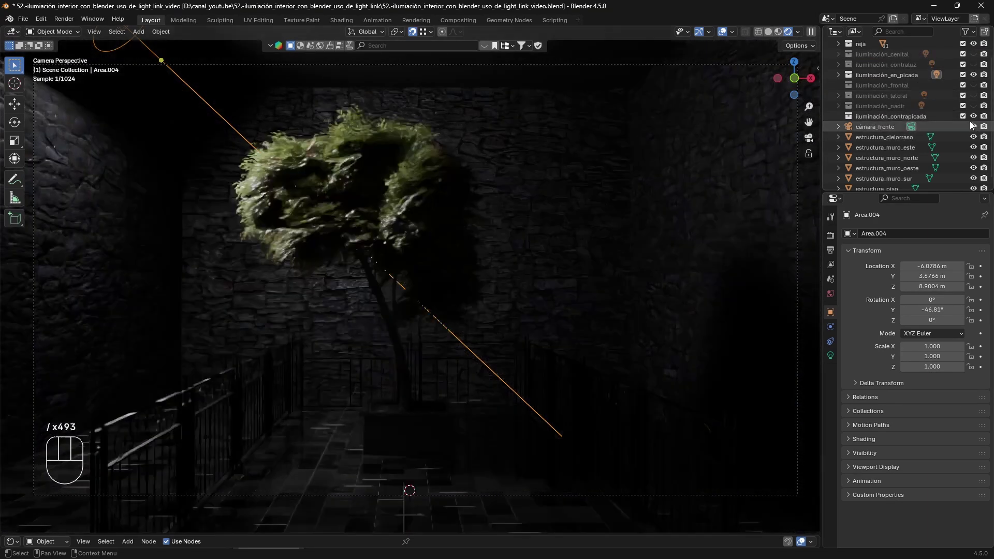
{"action": "left_click", "coordinate": [972, 116]}
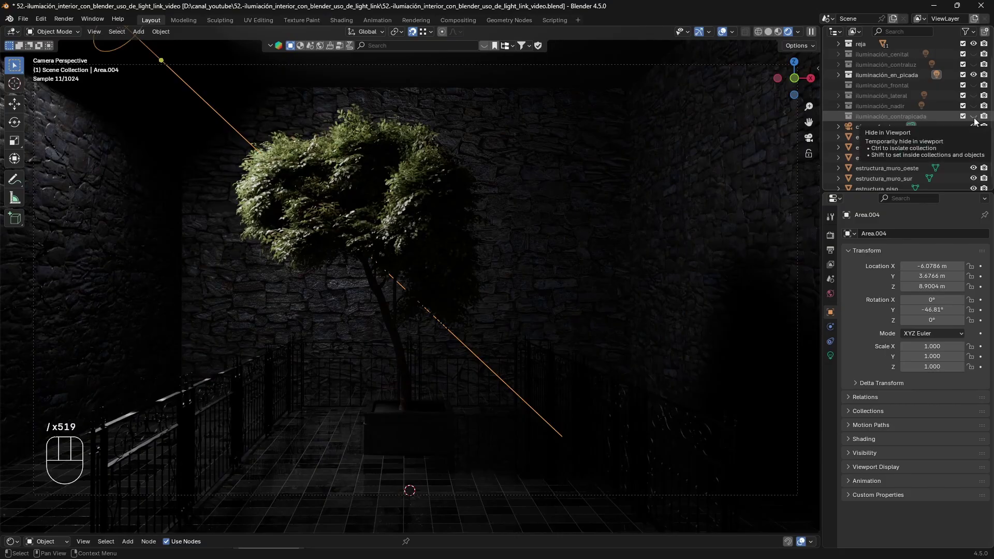
{"action": "left_click", "coordinate": [973, 116]}
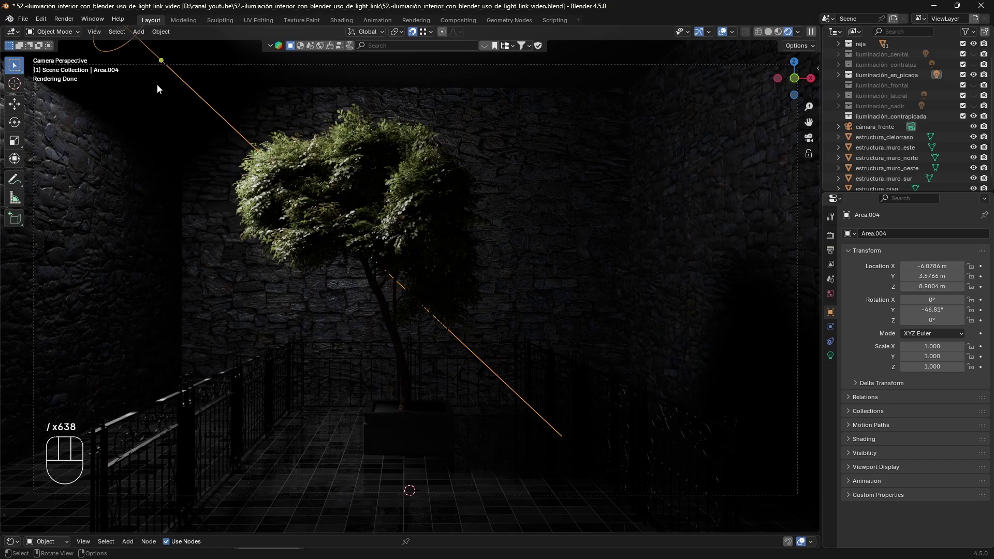
Step: Move the high-angle light along the X axis to about -5.08 m while watching the rendered camera view
{"action": "key", "text": "g"}
{"action": "key", "text": "x"}
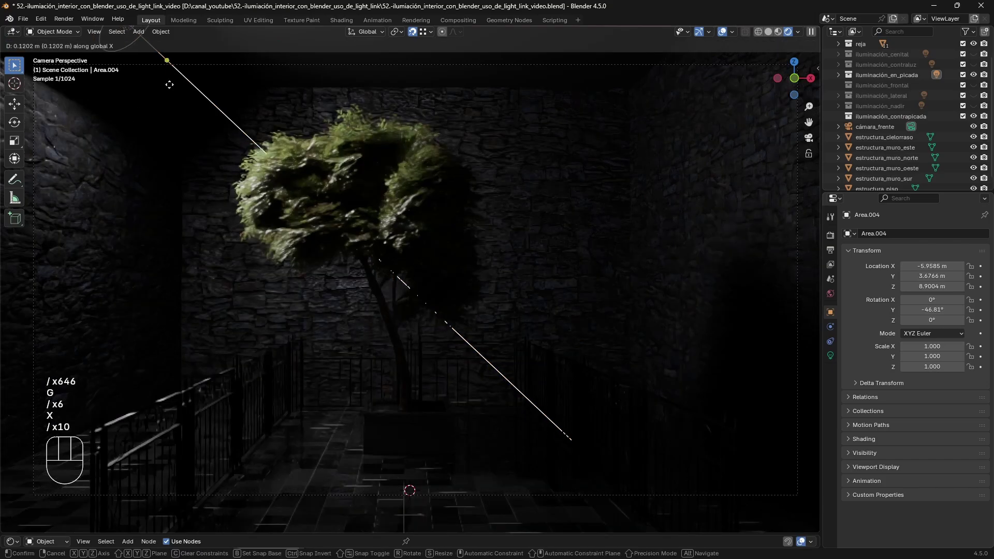
{"action": "key", "text": "y"}
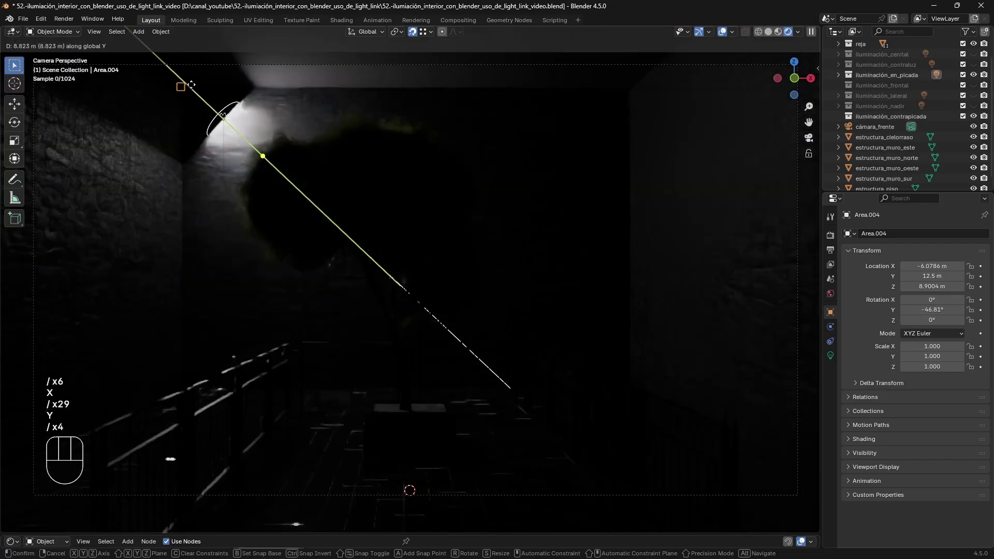
{"action": "key", "text": "x"}
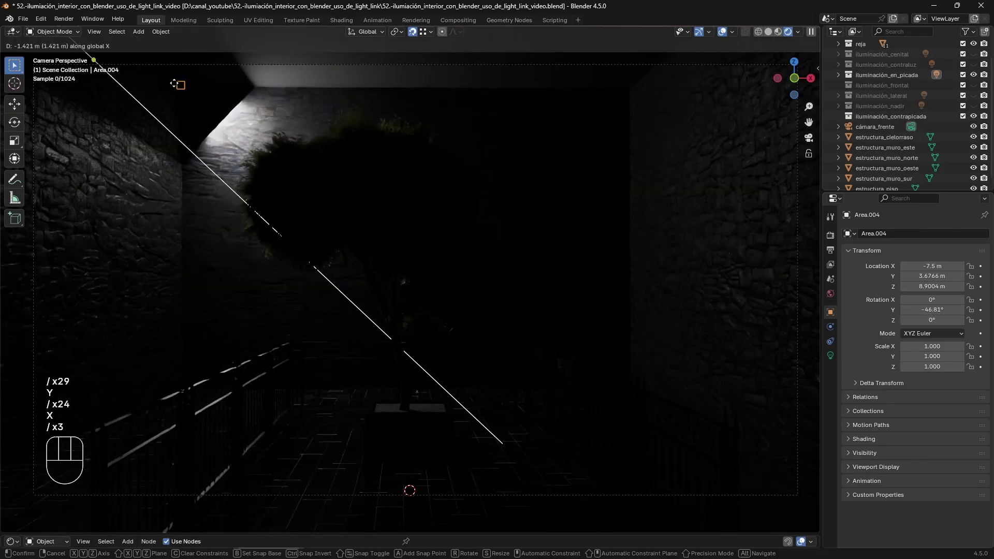
{"action": "left_click", "coordinate": [204, 86]}
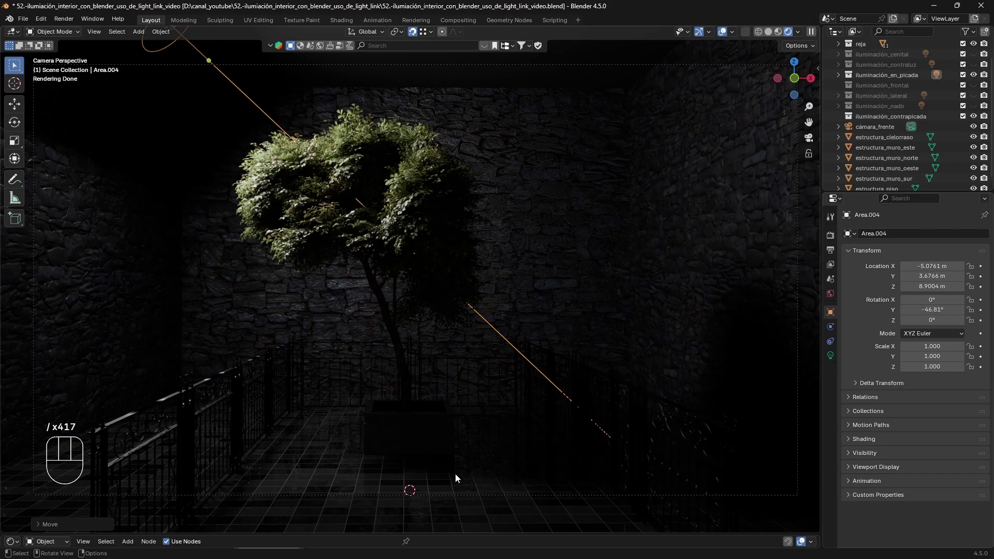
Step: Narrow the high-angle light's beam spread to 73.1°
{"action": "left_click", "coordinate": [830, 355]}
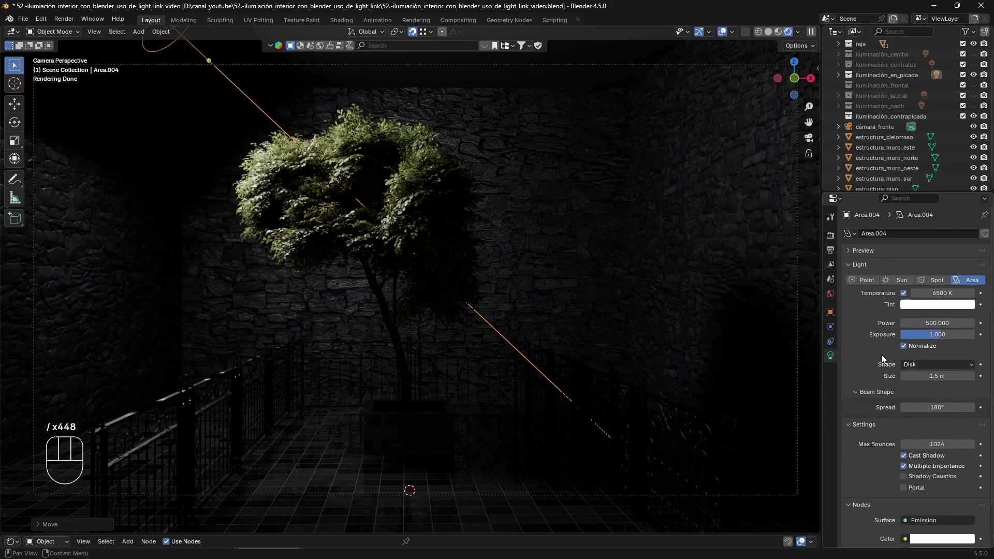
{"action": "left_click_drag", "start_coordinate": [933, 409], "coordinate": [893, 409]}
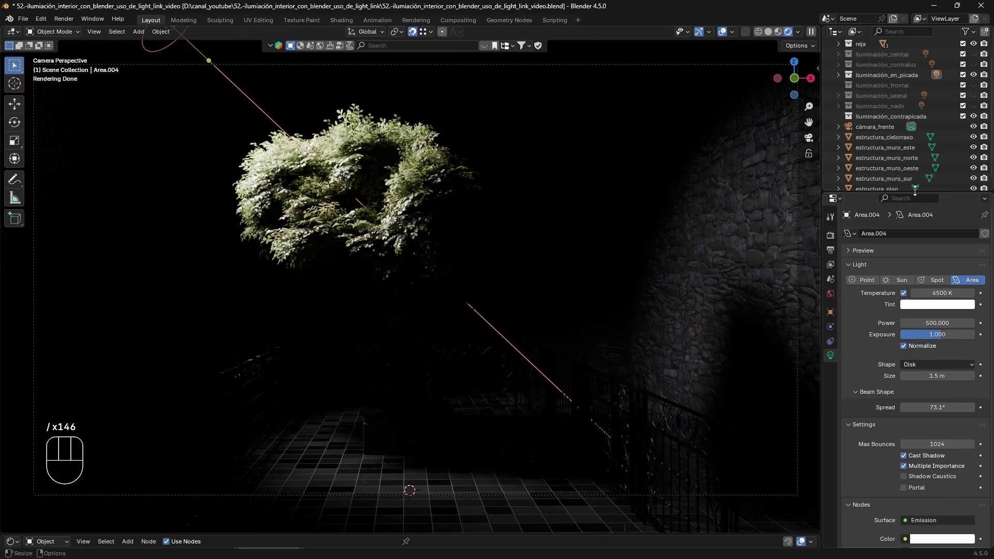
{"action": "scroll", "coordinate": [961, 137], "scroll_direction": "up", "scroll_amount": 2}
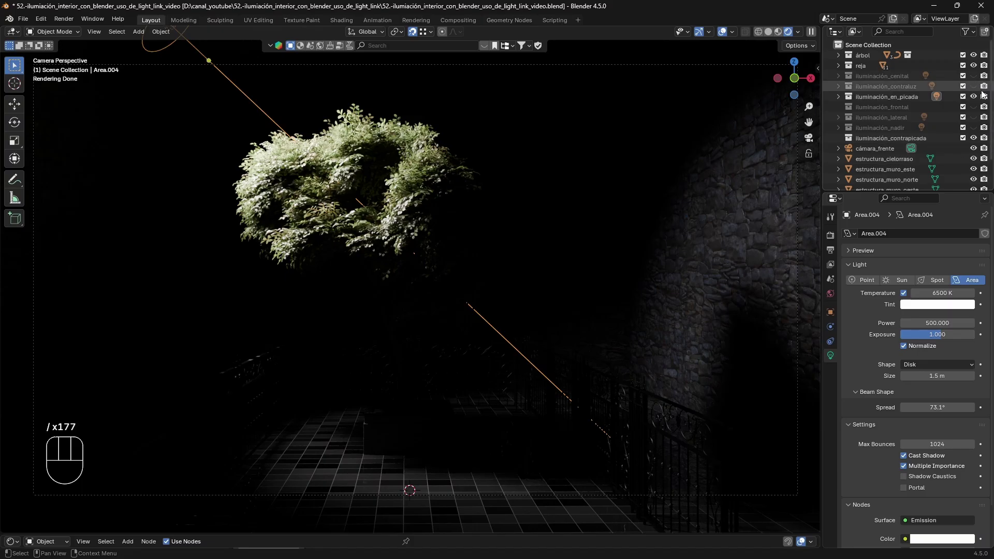
Step: Show all the hidden lighting collections again and set the high-angle light's beam spread to 180°
{"action": "scroll", "coordinate": [967, 108], "scroll_direction": "up", "scroll_amount": 1}
{"action": "left_click_drag", "start_coordinate": [973, 76], "coordinate": [974, 133]}
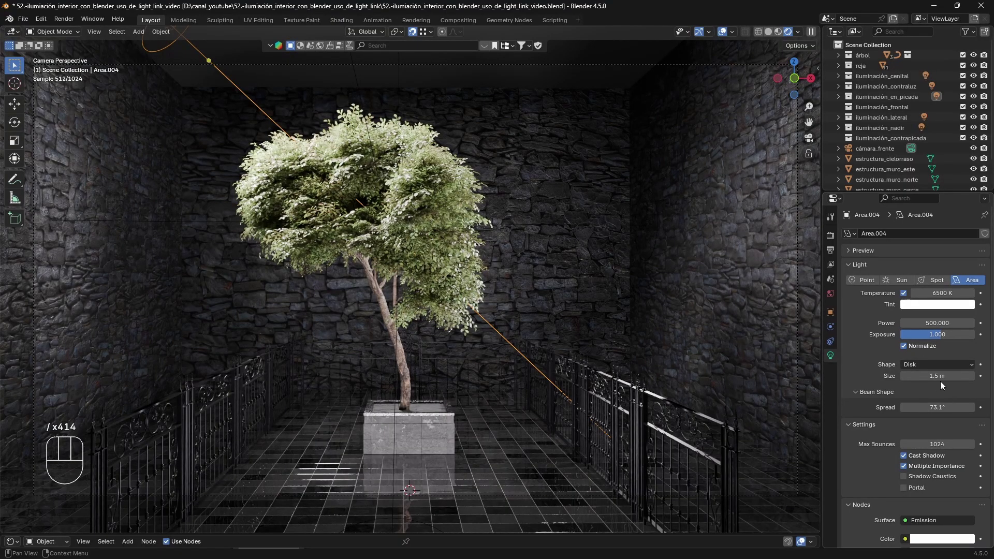
{"action": "left_click_drag", "start_coordinate": [961, 407], "coordinate": [990, 407]}
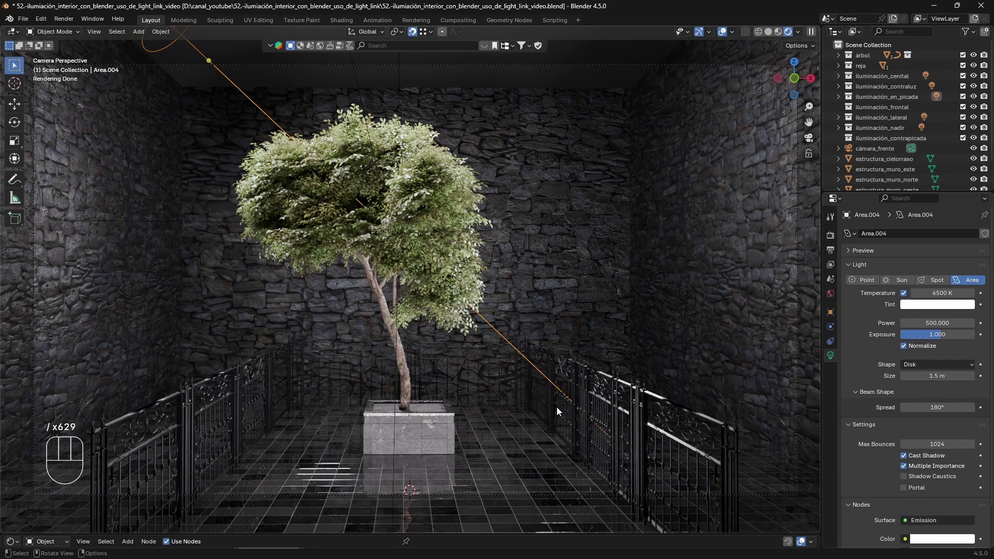
Step: In solid shading outside the camera view, make iluminación_contrapicada the active collection and hide estructura_cielorraso and estructura_muro_este
{"action": "left_click", "coordinate": [768, 32]}
{"action": "mouse_move", "coordinate": [693, 248]}
{"action": "middle_mouse_down"}
{"action": "mouse_move", "coordinate": [661, 282]}
{"action": "mouse_move", "coordinate": [604, 307]}
{"action": "middle_mouse_up"}
{"action": "scroll", "coordinate": [604, 307], "scroll_direction": "down", "scroll_amount": 3}
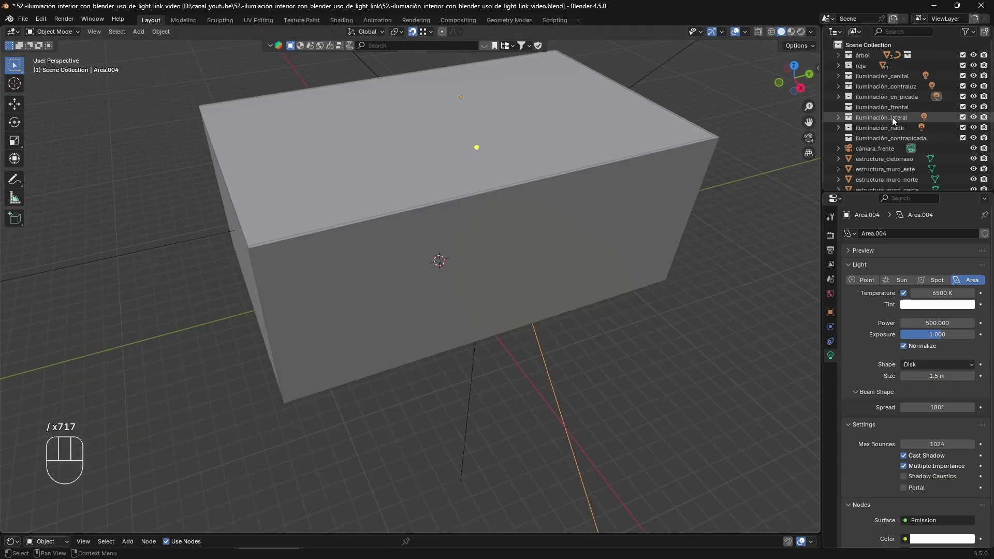
{"action": "left_click", "coordinate": [892, 138]}
{"action": "middle_click_drag", "start_coordinate": [588, 213], "coordinate": [607, 200]}
{"action": "left_click", "coordinate": [884, 158]}
{"action": "left_click", "coordinate": [885, 169], "text": "shift"}
{"action": "left_click", "coordinate": [973, 159]}
{"action": "left_click", "coordinate": [973, 169]}
{"action": "middle_click_drag", "start_coordinate": [607, 201], "coordinate": [598, 249], "text": "shift"}
{"action": "scroll", "coordinate": [504, 169], "scroll_direction": "up", "scroll_amount": 1}
{"action": "scroll", "coordinate": [504, 170], "scroll_direction": "up", "scroll_amount": 8}
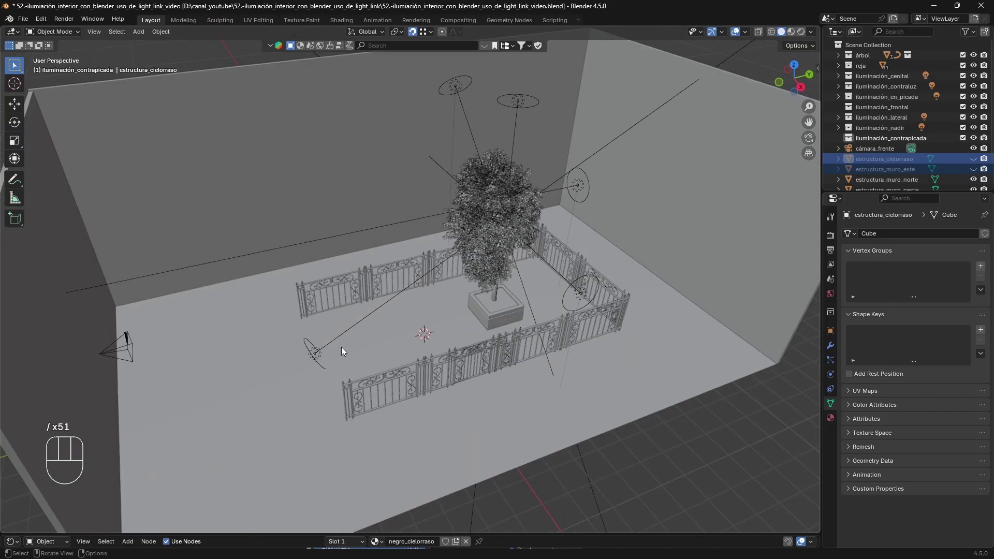
Step: Select the lateral, high-angle and nadir lights in turn to examine how each is placed around the tree
{"action": "left_click", "coordinate": [571, 287]}
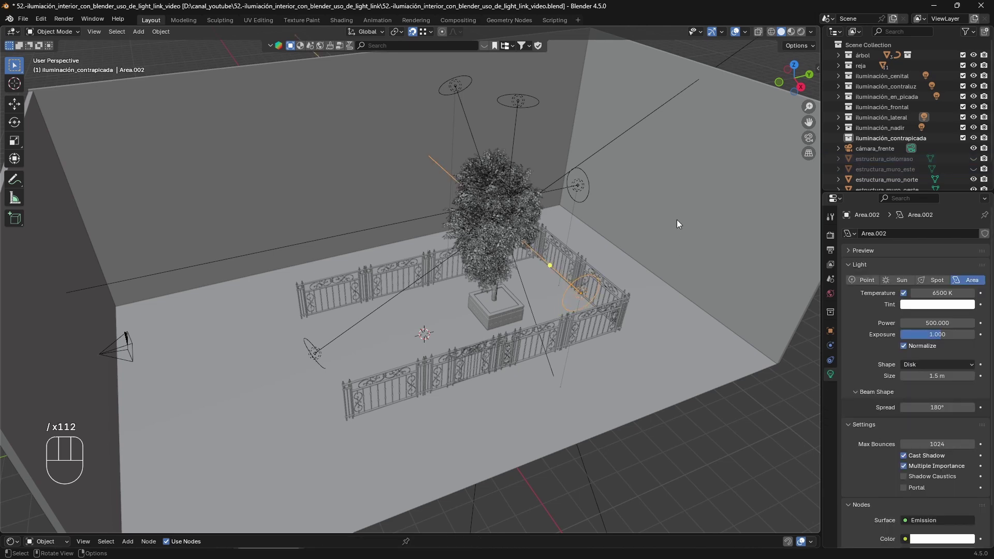
{"action": "middle_click_drag", "start_coordinate": [595, 297], "coordinate": [483, 119]}
{"action": "left_click", "coordinate": [456, 135]}
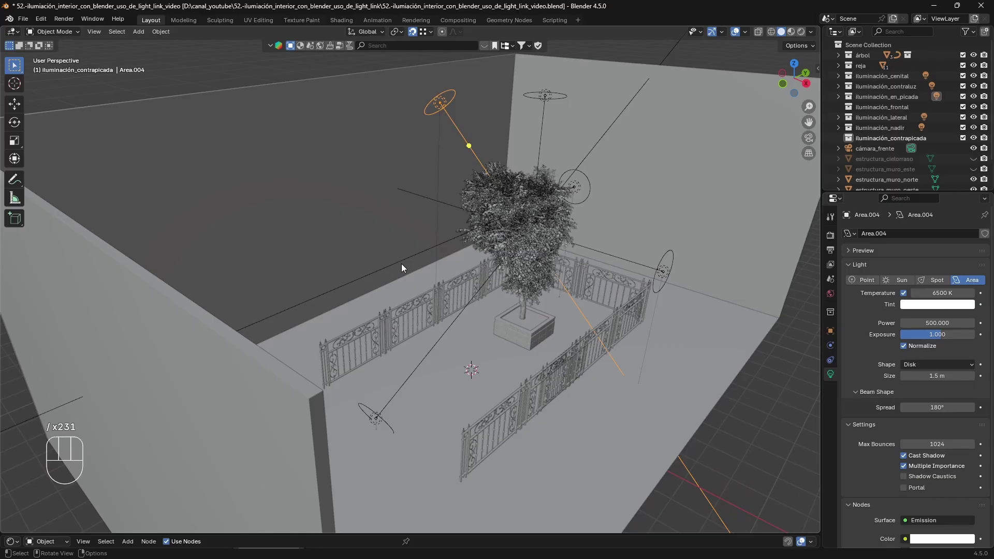
{"action": "left_click", "coordinate": [365, 414]}
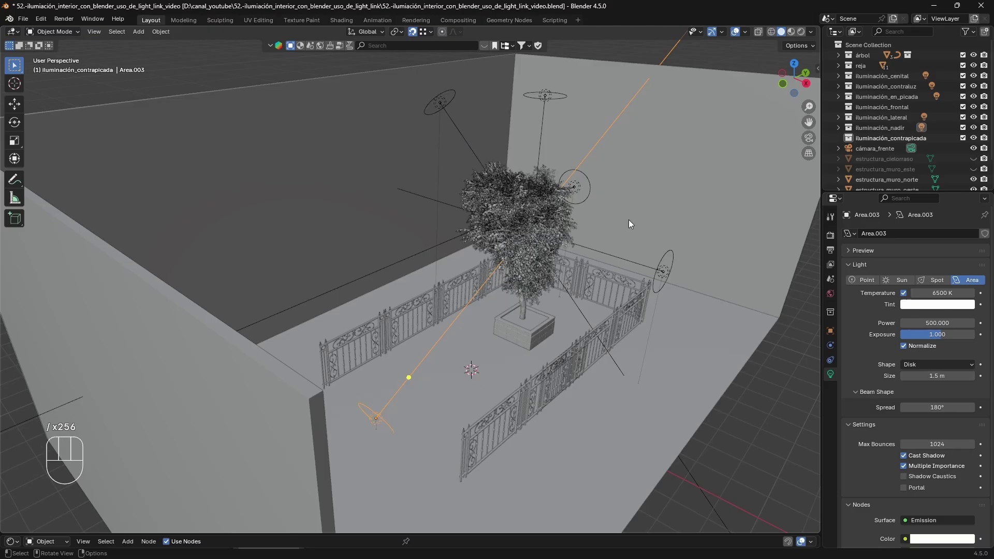
{"action": "left_click", "coordinate": [769, 383]}
{"action": "middle_click_drag", "start_coordinate": [576, 322], "coordinate": [520, 259]}
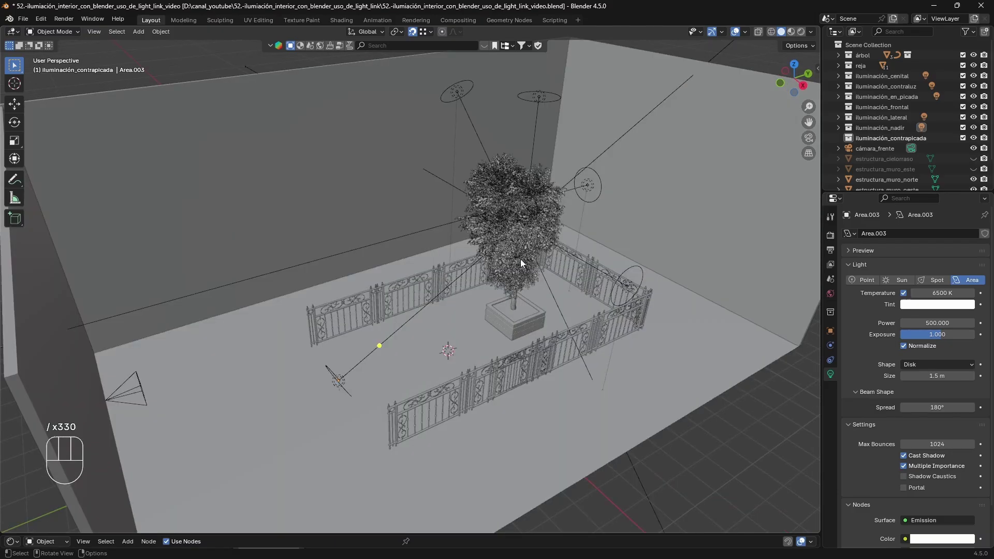
{"action": "left_click", "coordinate": [464, 92]}
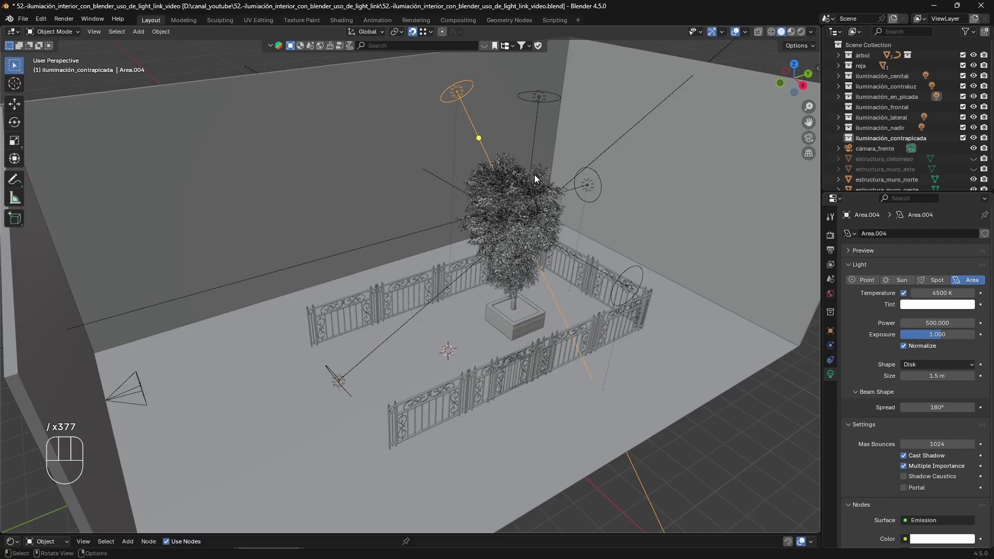
Step: Duplicate the overhead light above the tree and move the copy along the Y axis toward the camera side
{"action": "left_click", "coordinate": [539, 98]}
{"action": "key", "text": "shift+d"}
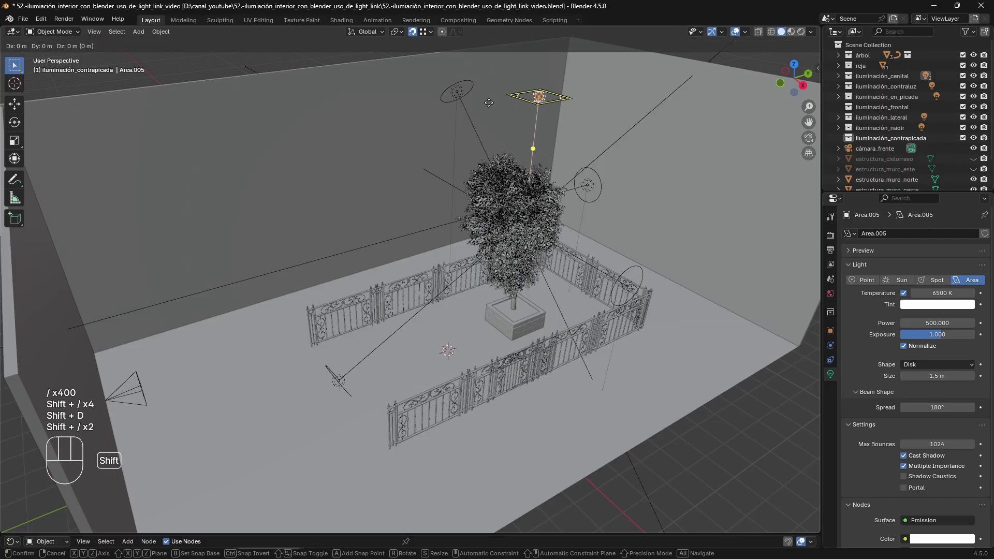
{"action": "key", "text": "x"}
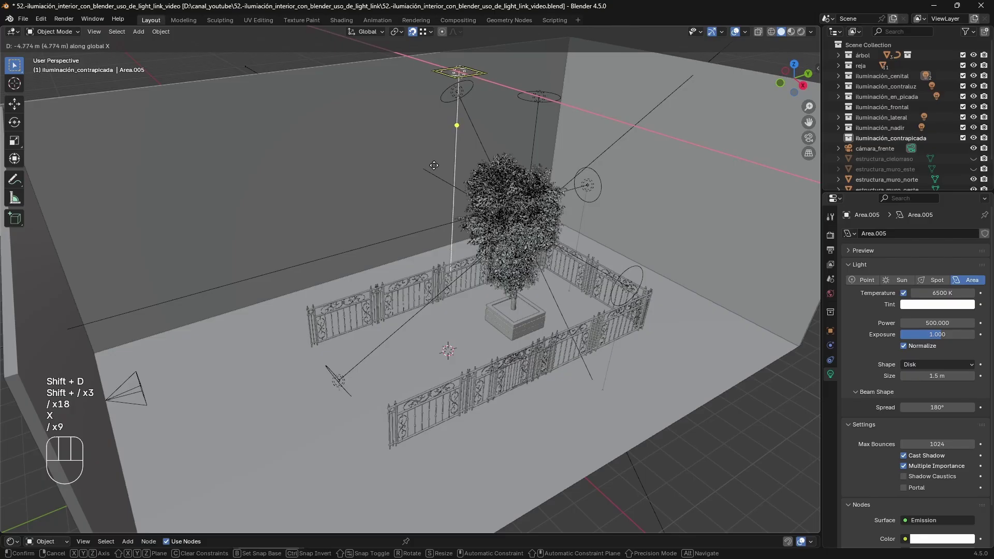
{"action": "key", "text": "y"}
{"action": "right_click", "coordinate": [419, 141]}
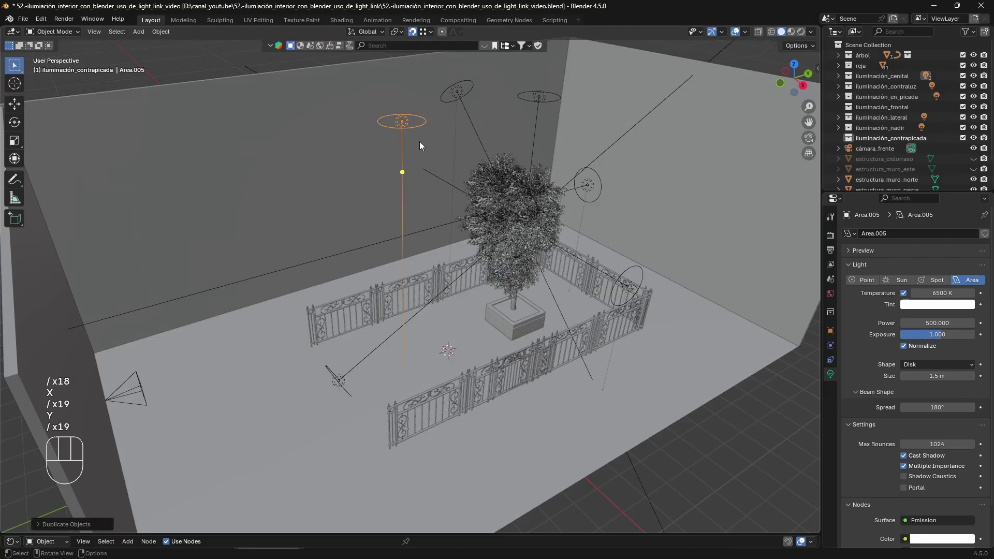
Step: Move the duplicated light along the X axis toward the open east side of the room
{"action": "key", "text": "g"}
{"action": "key", "text": "x"}
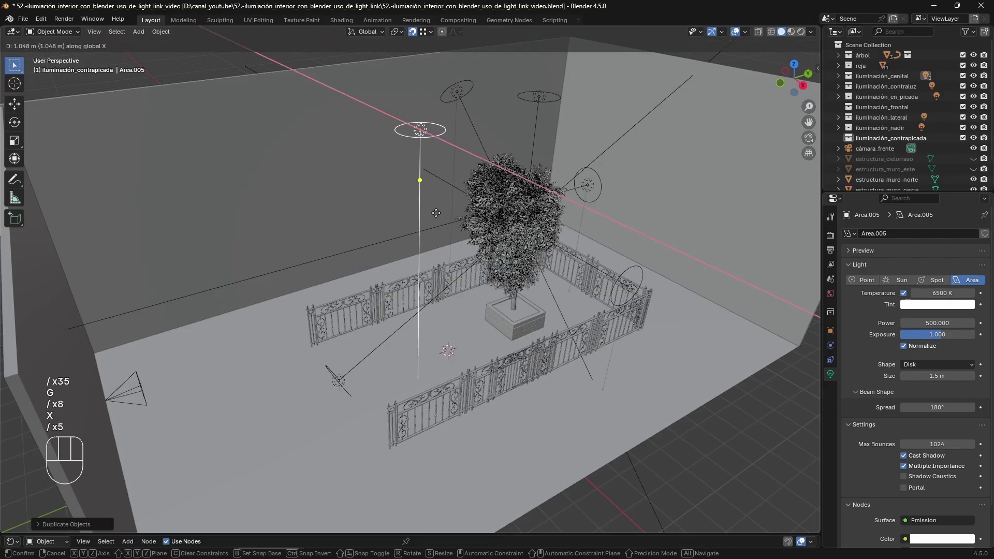
{"action": "left_click", "coordinate": [475, 226]}
Step: Lower the duplicated light about 6.04 m along the Z axis
{"action": "middle_click_drag", "start_coordinate": [493, 228], "coordinate": [466, 259]}
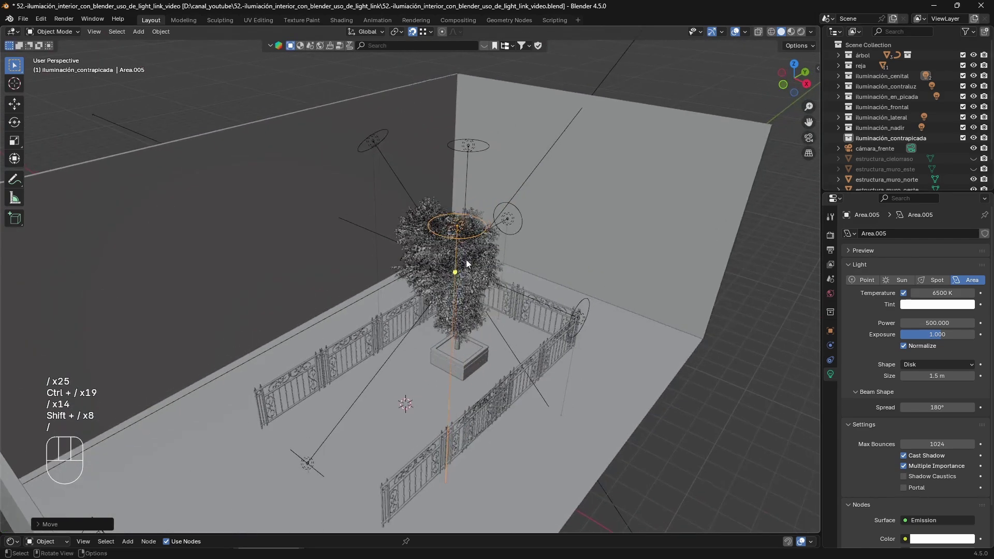
{"action": "key", "text": "g"}
{"action": "key", "text": "z"}
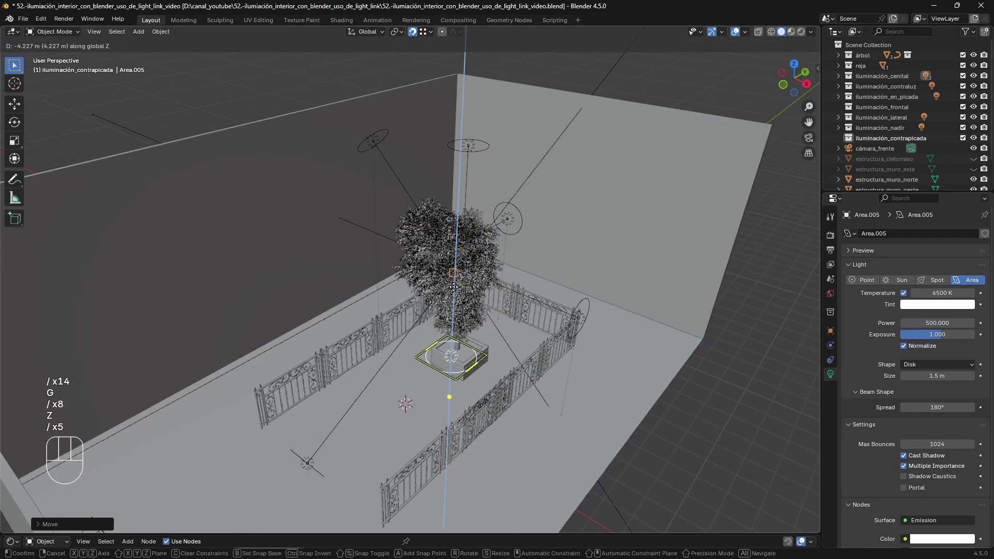
{"action": "key", "text": "ctrl"}
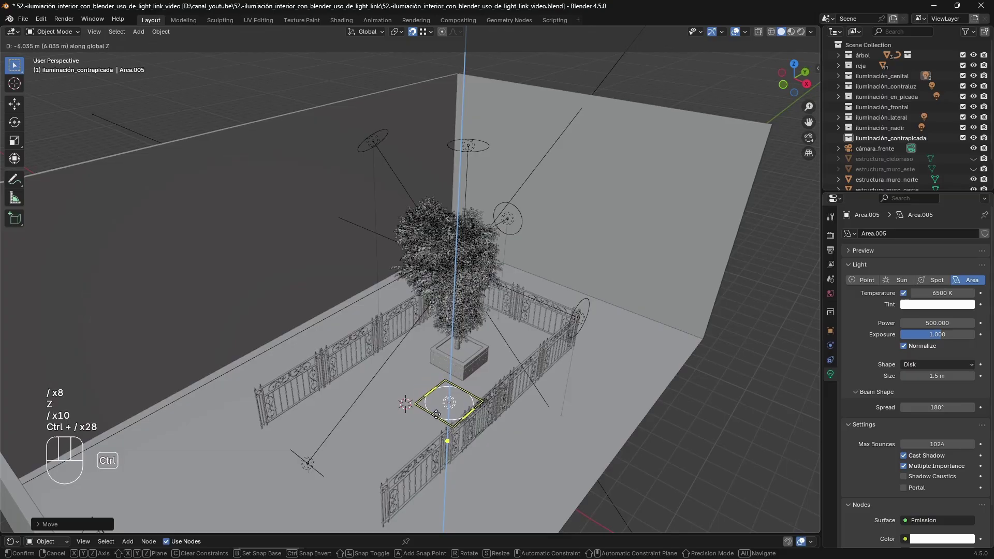
{"action": "left_click", "coordinate": [437, 414]}
{"action": "middle_click_drag", "start_coordinate": [461, 385], "coordinate": [563, 353]}
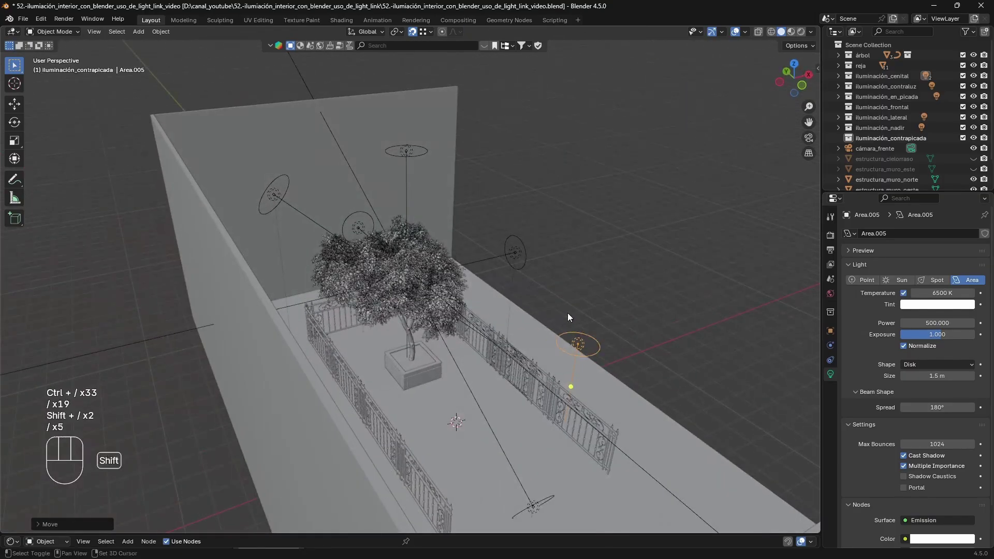
Step: Move the duplicated light along X onto the east railing and along Y toward the tree
{"action": "middle_click_drag", "start_coordinate": [567, 313], "coordinate": [471, 290], "text": "shift"}
{"action": "scroll", "coordinate": [472, 298], "scroll_direction": "up", "scroll_amount": 4}
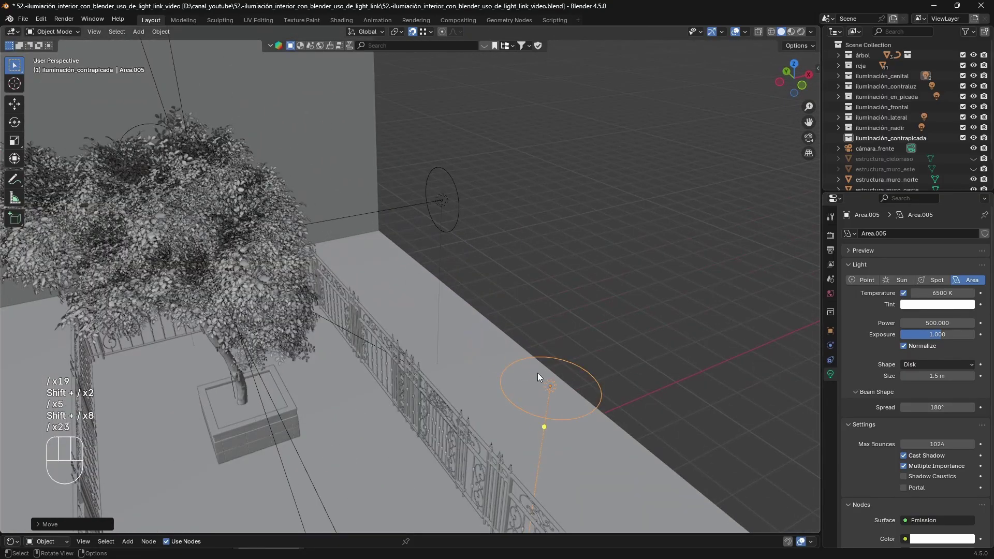
{"action": "key", "text": "g"}
{"action": "key", "text": "x"}
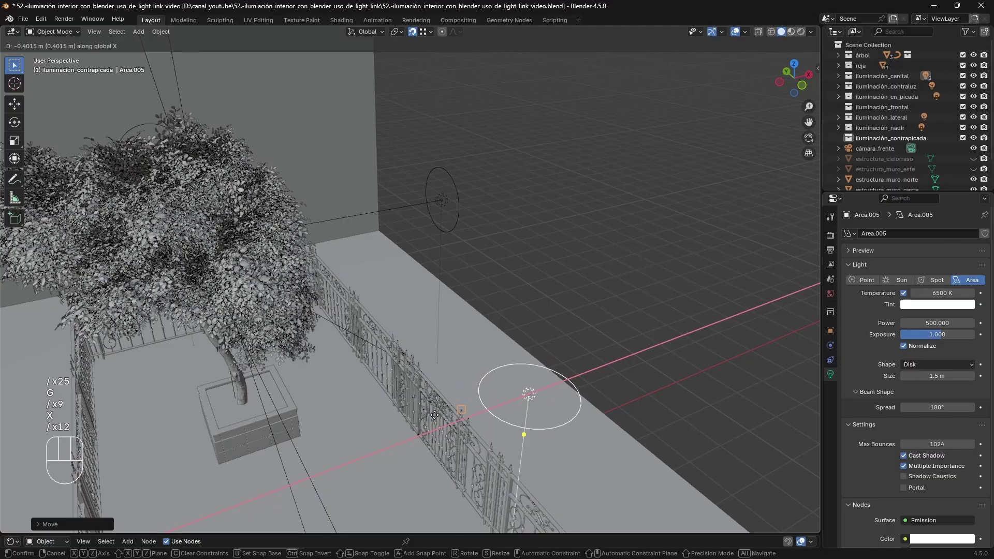
{"action": "left_click", "coordinate": [468, 418]}
{"action": "key", "text": "g"}
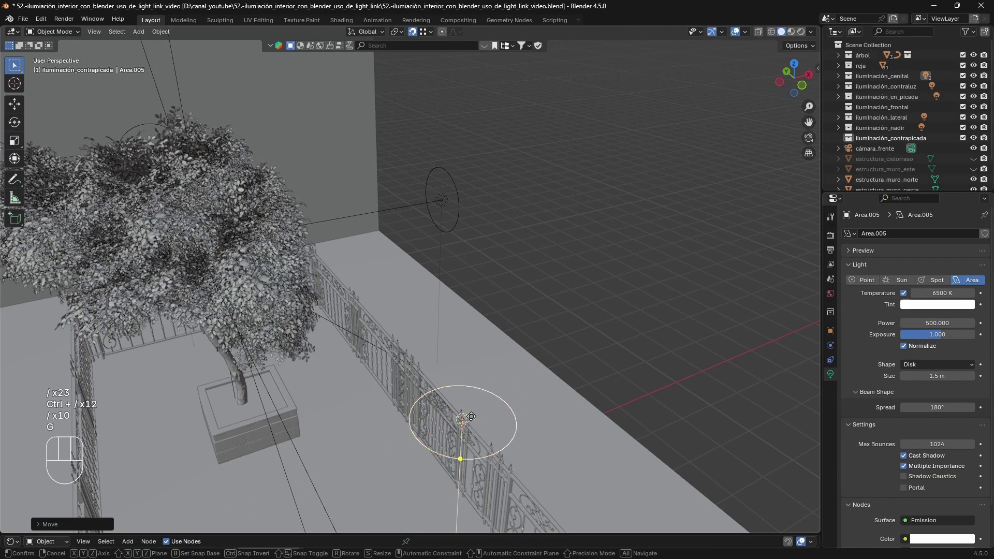
{"action": "key", "text": "y"}
{"action": "left_click", "coordinate": [426, 350]}
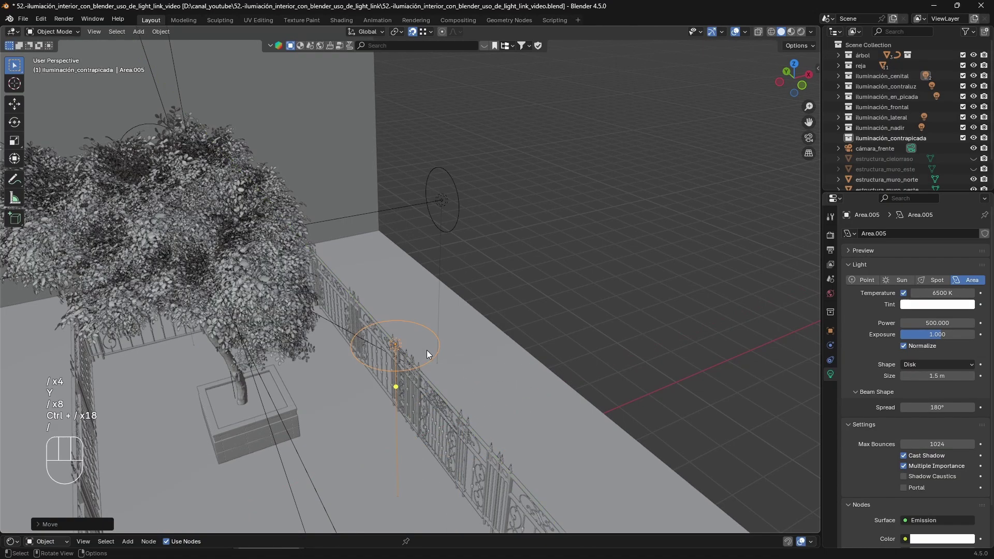
Step: Lower the duplicated light about 2 m along the Z axis, close to the floor
{"action": "middle_click_drag", "start_coordinate": [426, 350], "coordinate": [453, 284]}
{"action": "scroll", "coordinate": [342, 304], "scroll_direction": "up", "scroll_amount": 3}
{"action": "key", "text": "g"}
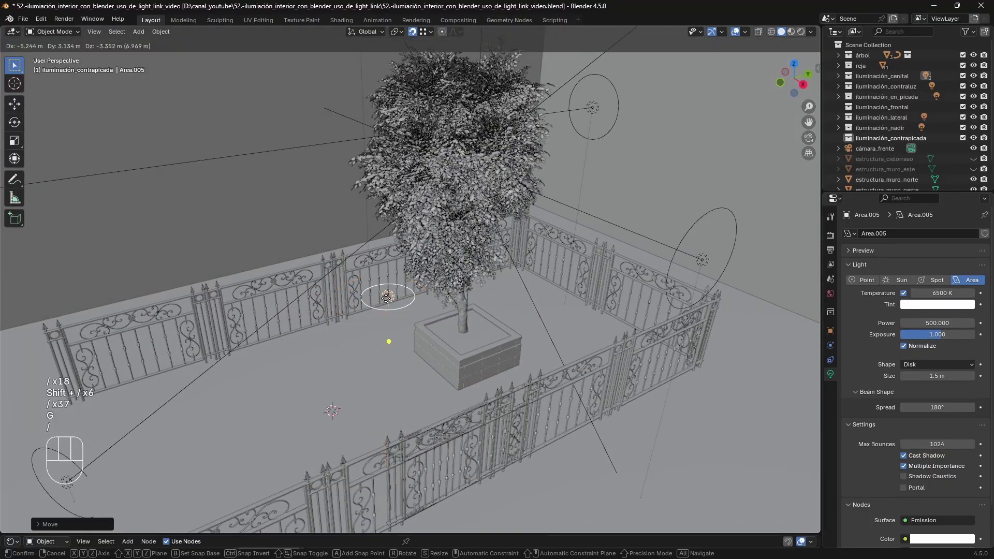
{"action": "key", "text": "z"}
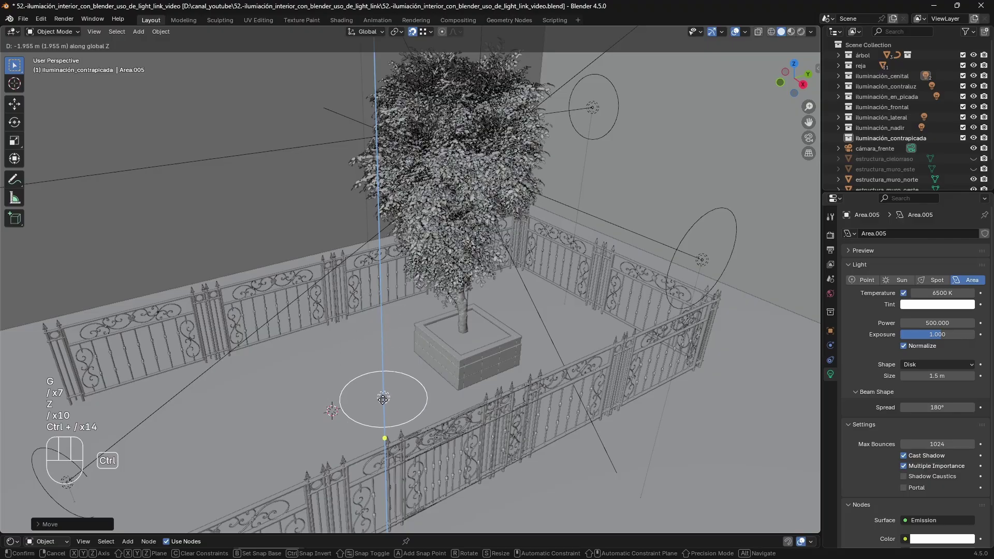
{"action": "left_click", "coordinate": [396, 401]}
Step: Rotate the low light about the X axis so that its beam points upward
{"action": "middle_click_drag", "start_coordinate": [396, 402], "coordinate": [359, 368]}
{"action": "key", "text": "r"}
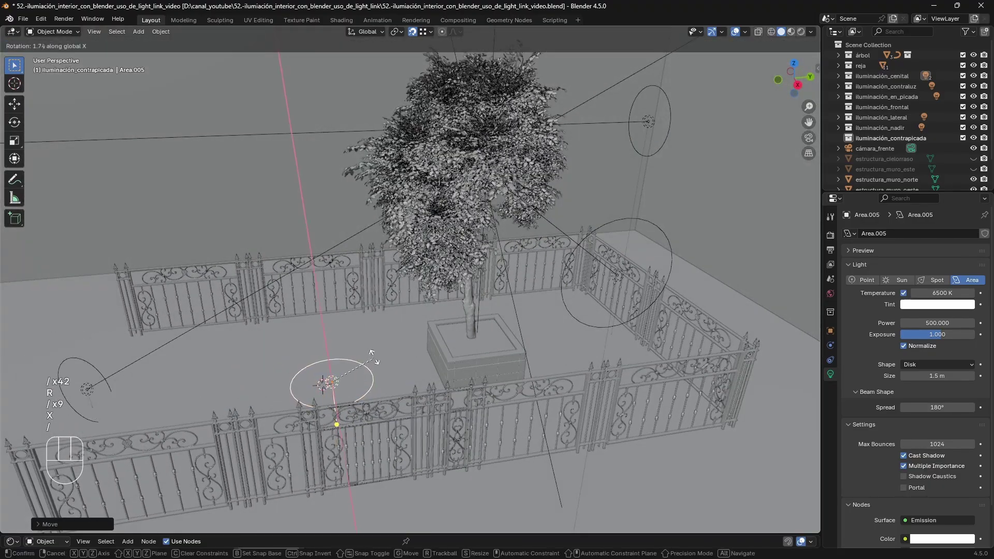
{"action": "key", "text": "x"}
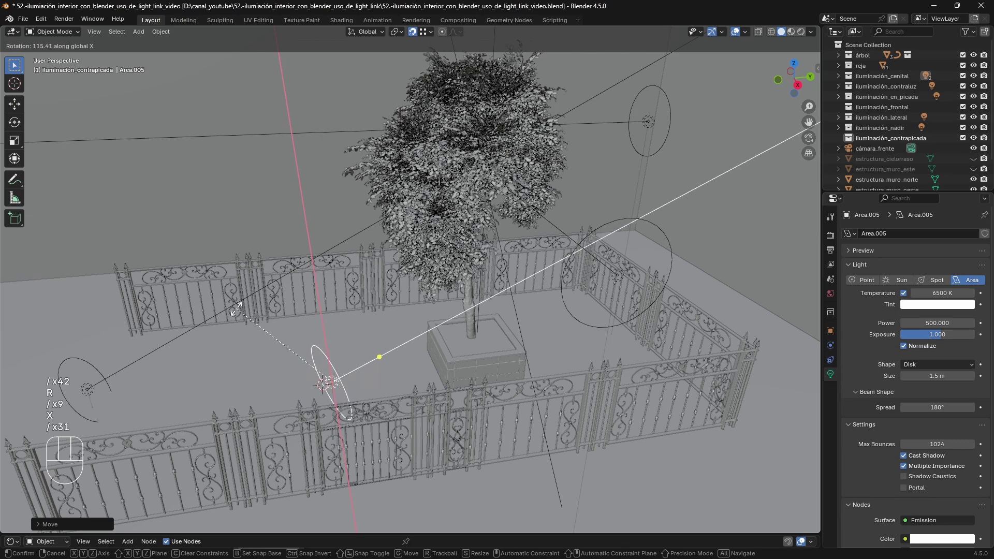
{"action": "left_click", "coordinate": [320, 332]}
{"action": "middle_click_drag", "start_coordinate": [321, 331], "coordinate": [368, 342]}
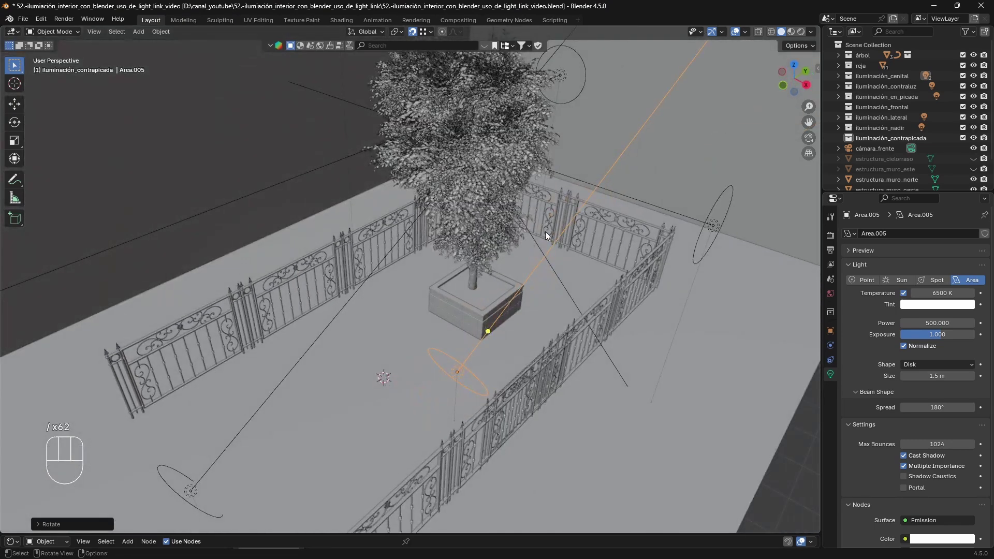
{"action": "key", "text": "r"}
{"action": "key", "text": "y"}
{"action": "key", "text": "Escape"}
{"action": "key", "text": "r"}
{"action": "key", "text": "y"}
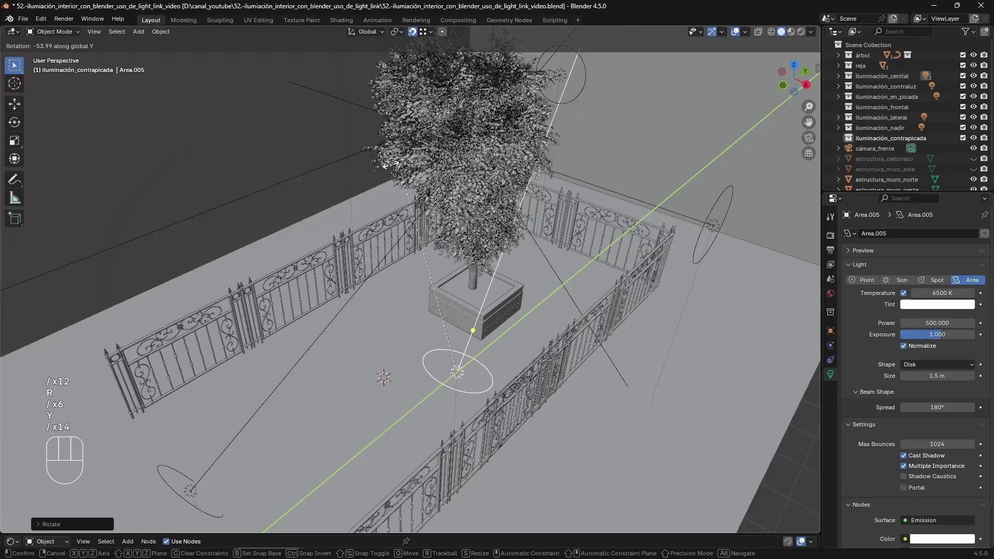
{"action": "key", "text": "Escape"}
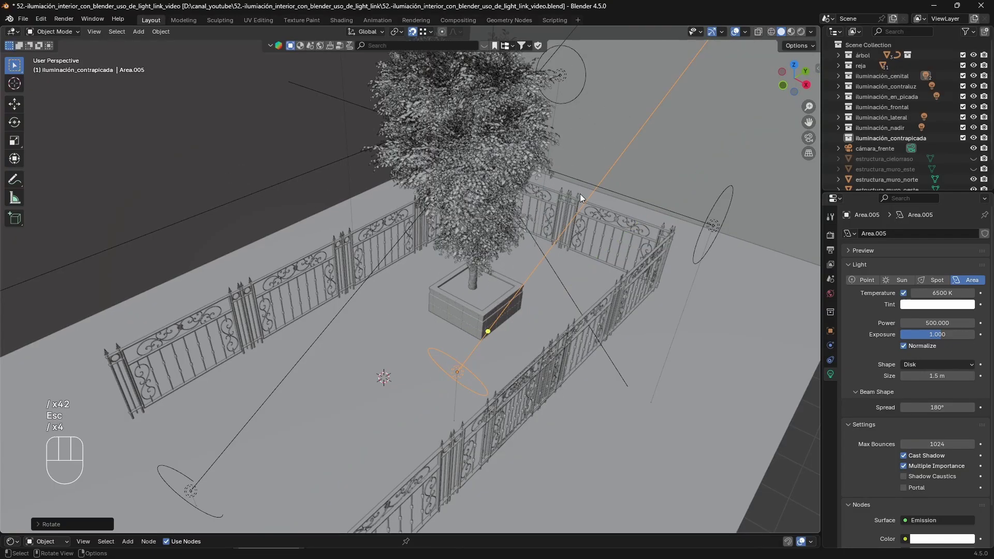
Step: Rotate the low light about the Z axis to turn its upward beam toward the tree
{"action": "key", "text": "r"}
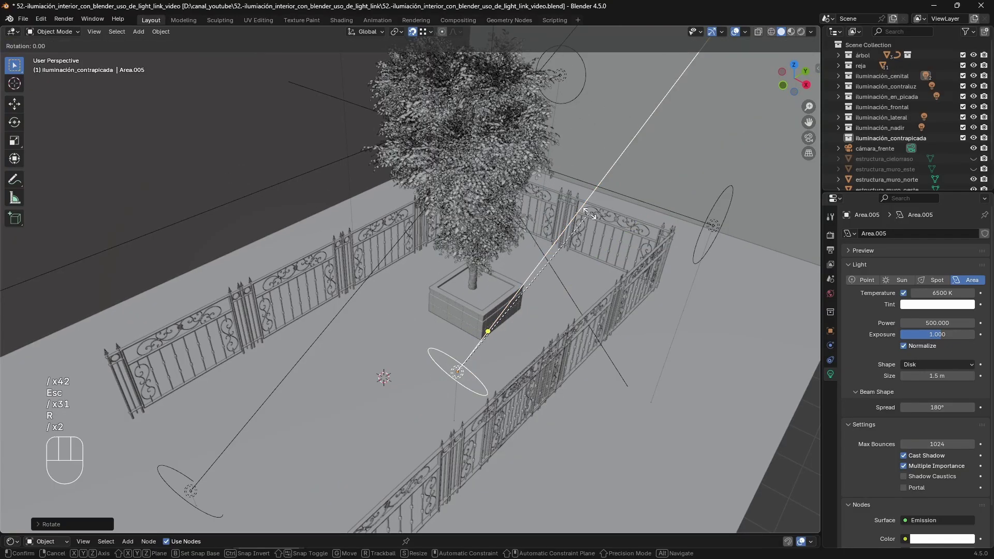
{"action": "key", "text": "x"}
{"action": "key", "text": "z"}
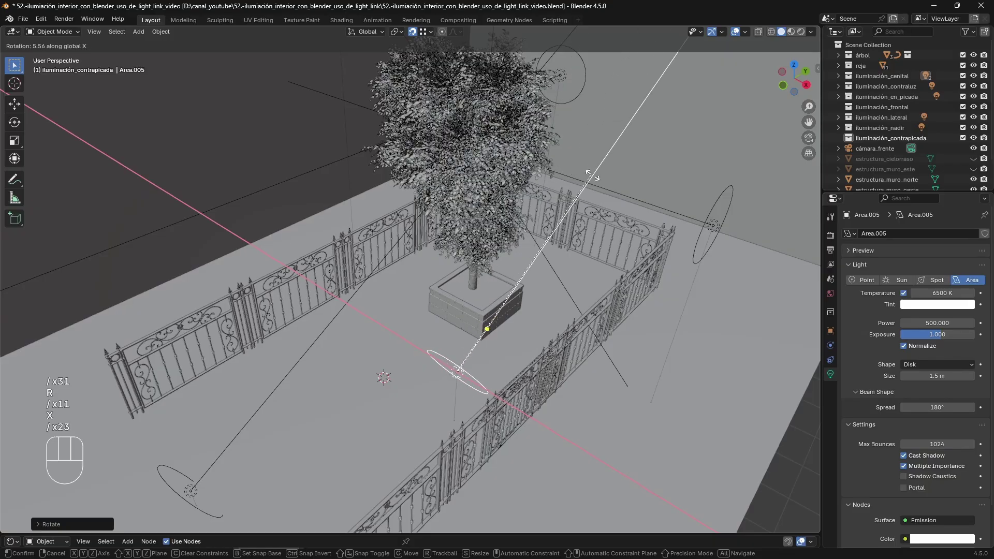
{"action": "left_click", "coordinate": [533, 219]}
Step: Move the low light along the Y axis away from the tree, toward the camera side
{"action": "middle_click_drag", "start_coordinate": [532, 219], "coordinate": [598, 287]}
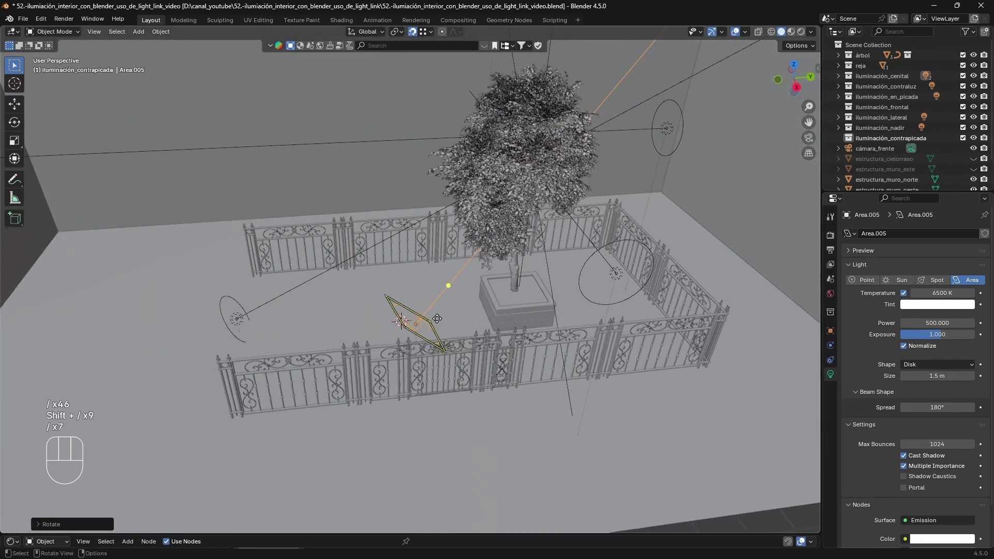
{"action": "key", "text": "g"}
{"action": "key", "text": "y"}
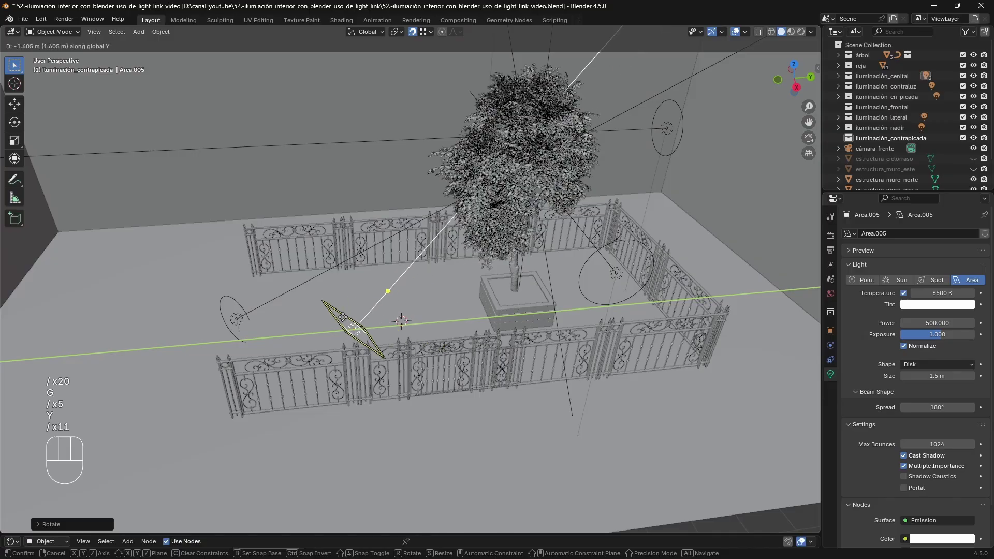
{"action": "left_click", "coordinate": [300, 313]}
{"action": "middle_click_drag", "start_coordinate": [300, 313], "coordinate": [397, 232]}
{"action": "key", "text": "r"}
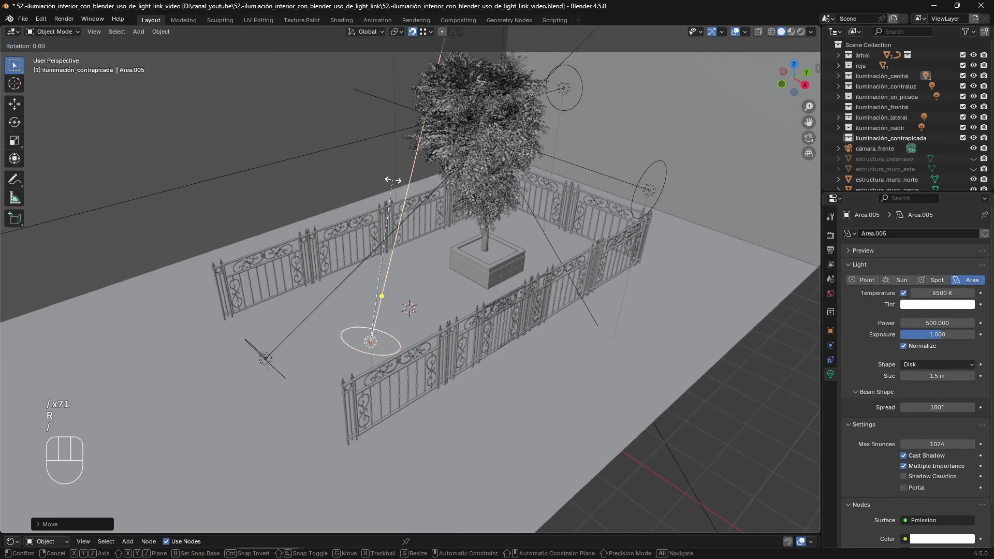
{"action": "key", "text": "x"}
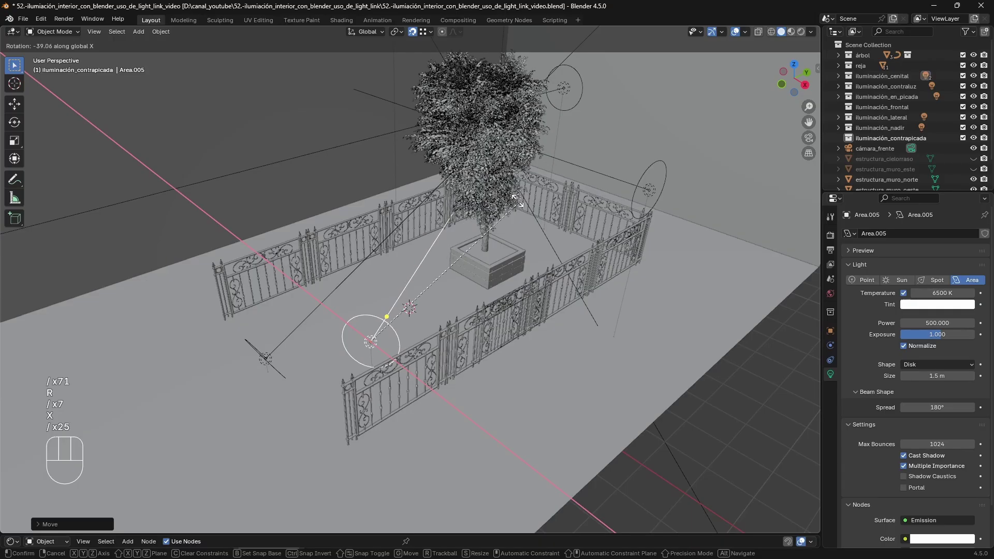
{"action": "key", "text": "Escape"}
{"action": "middle_click_drag", "start_coordinate": [455, 175], "coordinate": [486, 201]}
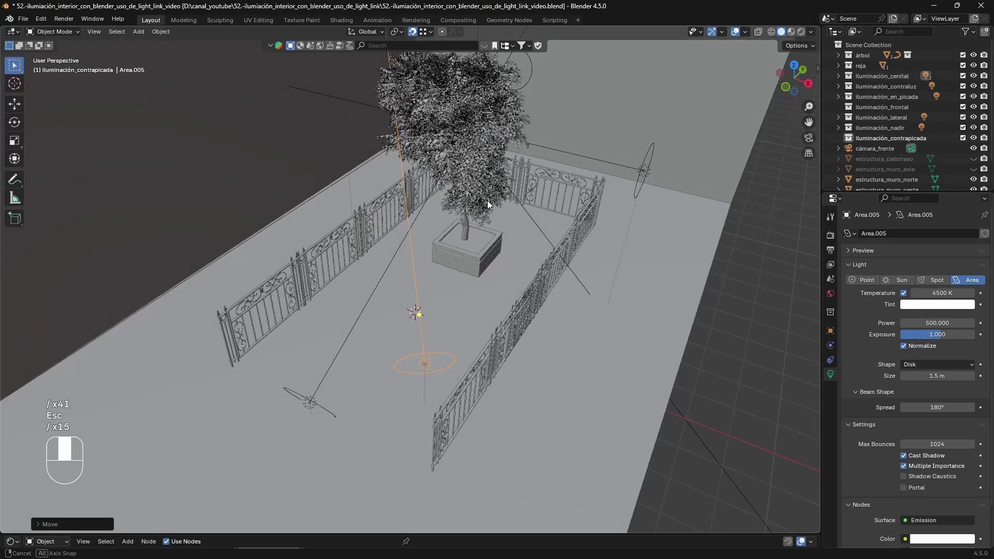
Step: From the top view, rotate the low light about the Y axis to correct its beam direction toward the tree
{"action": "key", "text": "KP_7"}
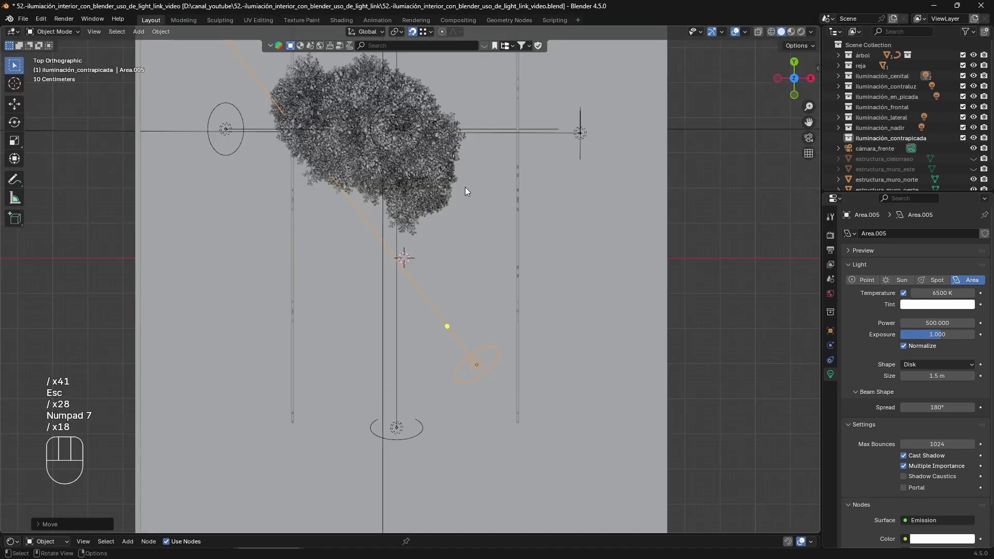
{"action": "key", "text": "r"}
{"action": "key", "text": "y"}
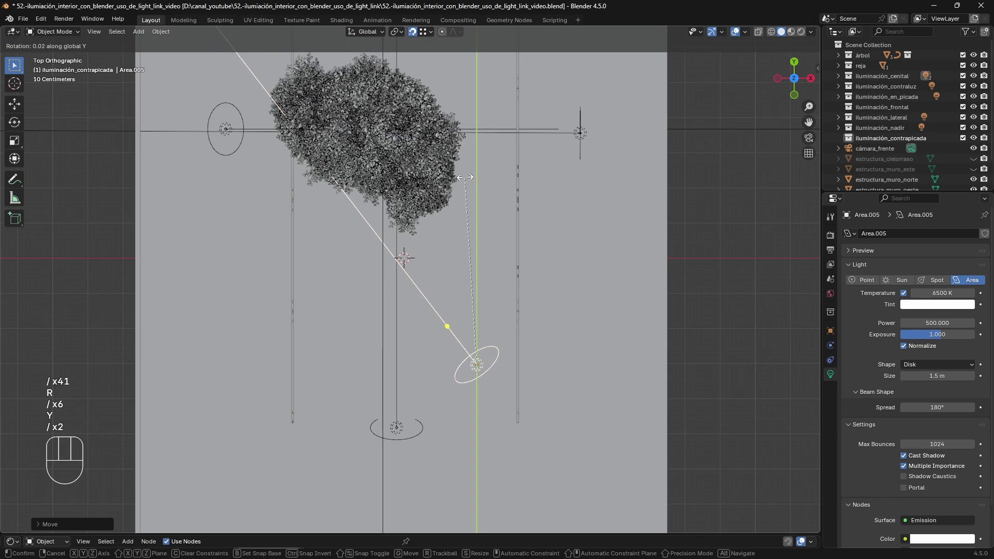
{"action": "left_click", "coordinate": [549, 178]}
Step: Rotate the low light about the X axis so that its beam tilts down onto the tree canopy
{"action": "middle_click_drag", "start_coordinate": [551, 181], "coordinate": [456, 212]}
{"action": "key", "text": "r"}
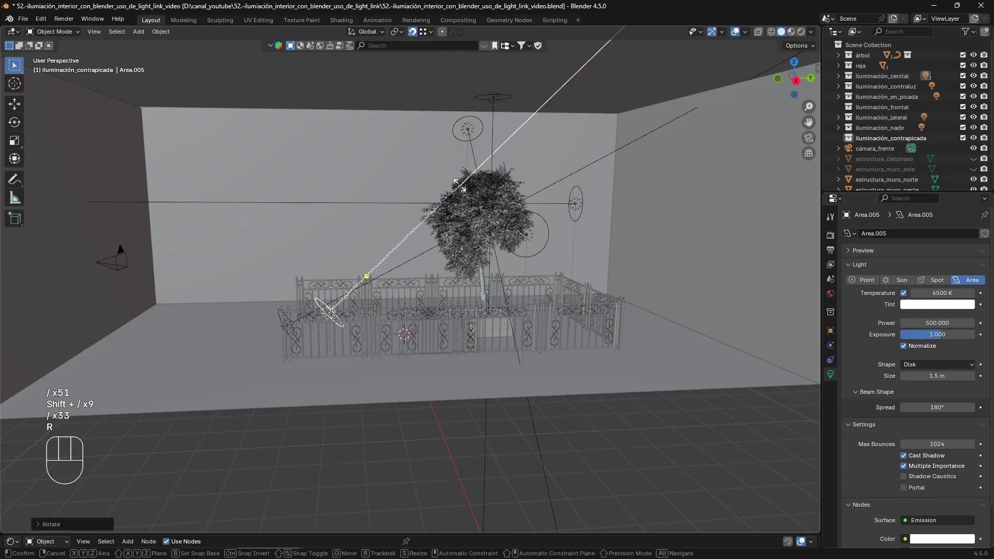
{"action": "key", "text": "x"}
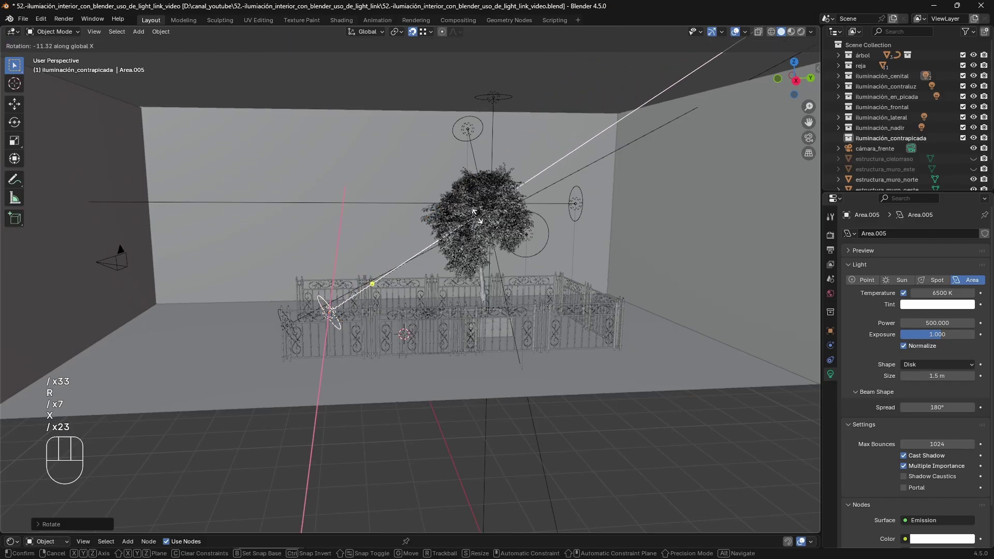
{"action": "left_click", "coordinate": [475, 227]}
Step: Unhide estructura_cielorraso and estructura_muro_este and view the rendered scene through the camera
{"action": "middle_click_drag", "start_coordinate": [478, 247], "coordinate": [500, 312]}
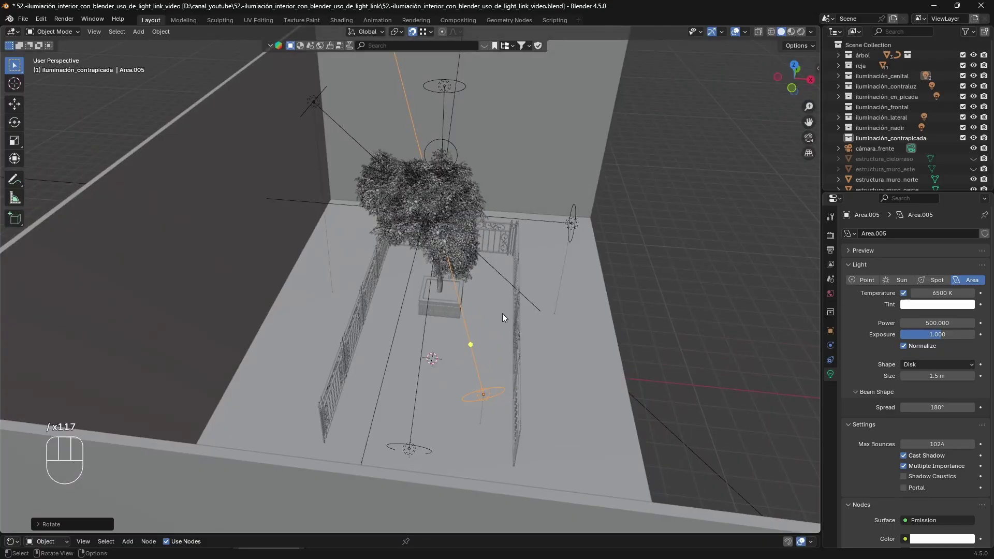
{"action": "middle_click_drag", "start_coordinate": [502, 317], "coordinate": [699, 334]}
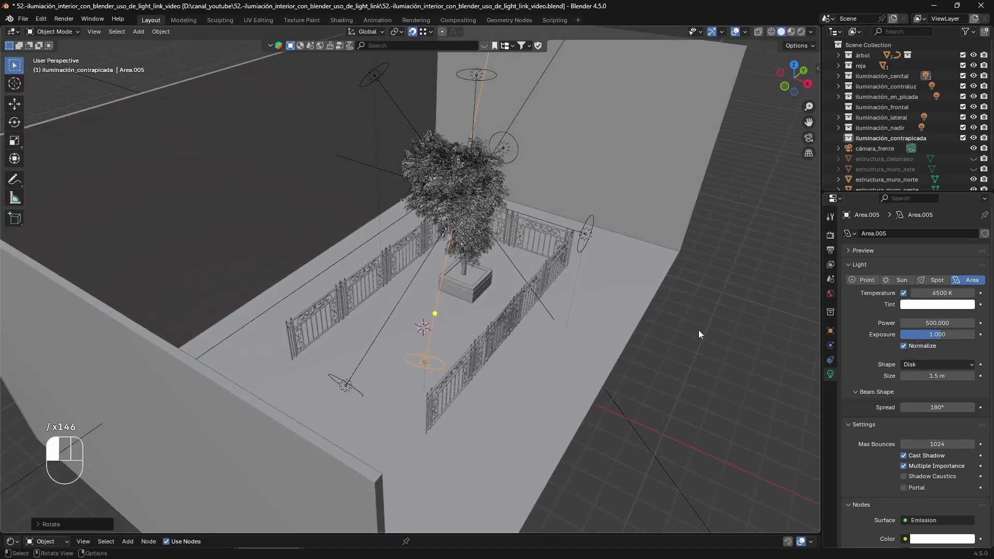
{"action": "left_click", "coordinate": [973, 159]}
{"action": "left_click", "coordinate": [973, 168]}
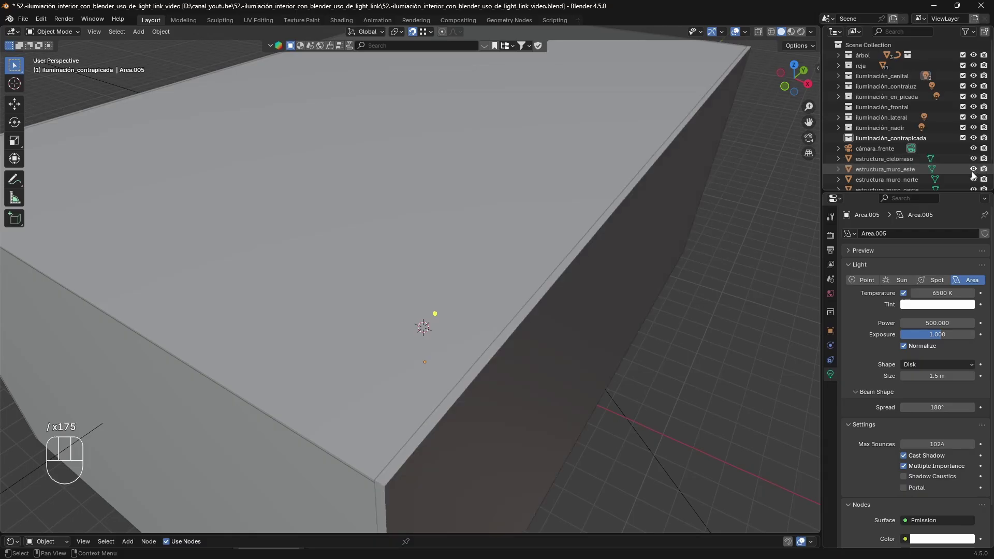
{"action": "key", "text": "KP_0"}
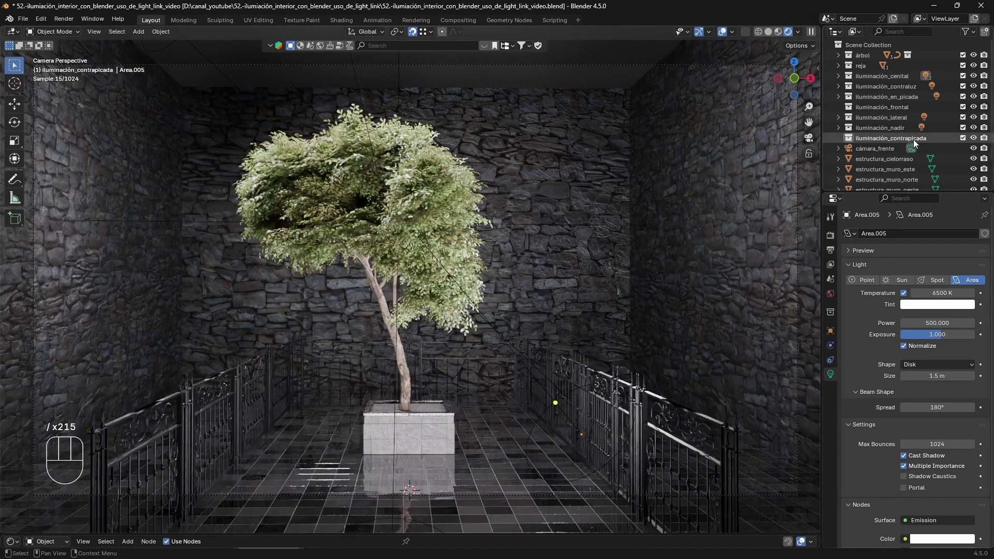
Step: Move the light Area.005 from the iluminación_cenital collection into iluminación_contrapicada
{"action": "left_click", "coordinate": [973, 138]}
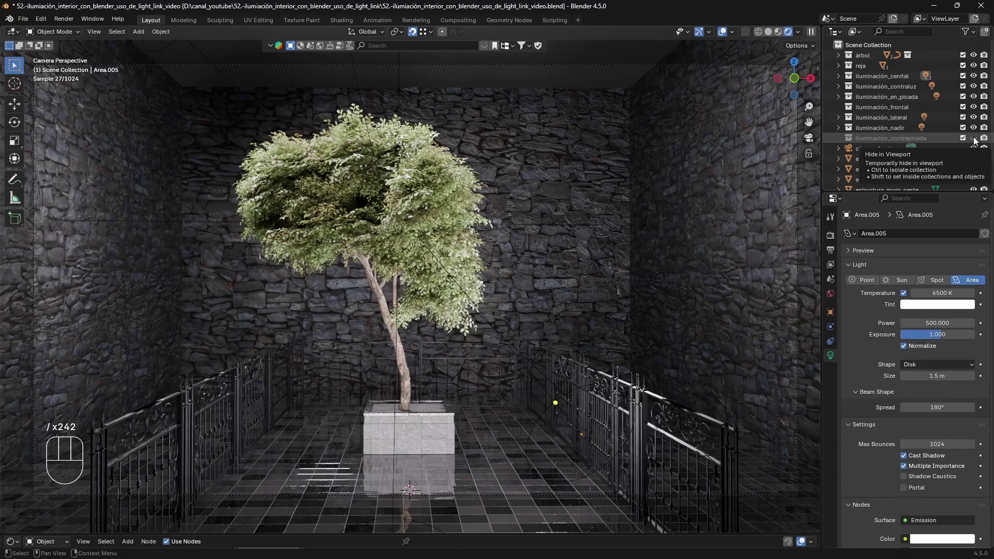
{"action": "left_click", "coordinate": [973, 139]}
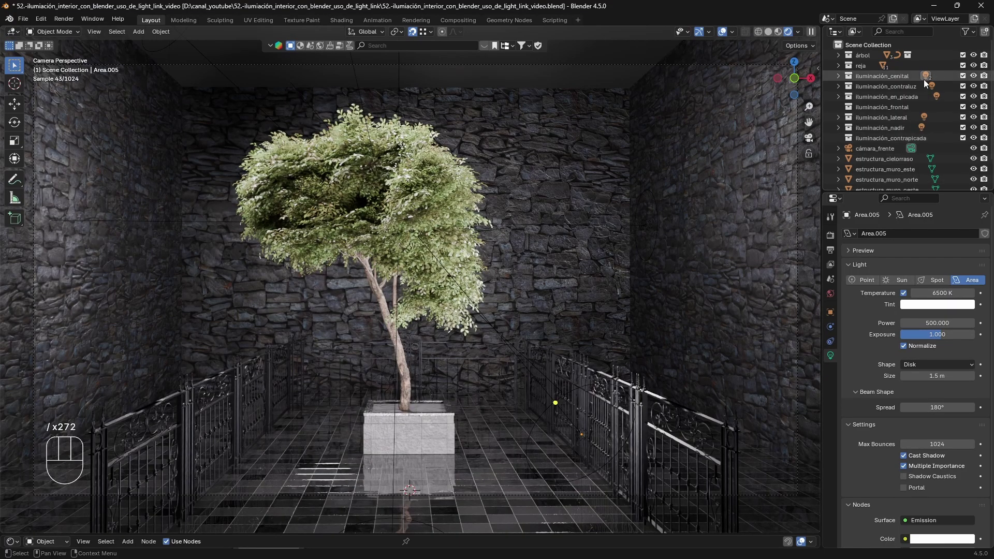
{"action": "left_click", "coordinate": [838, 76]}
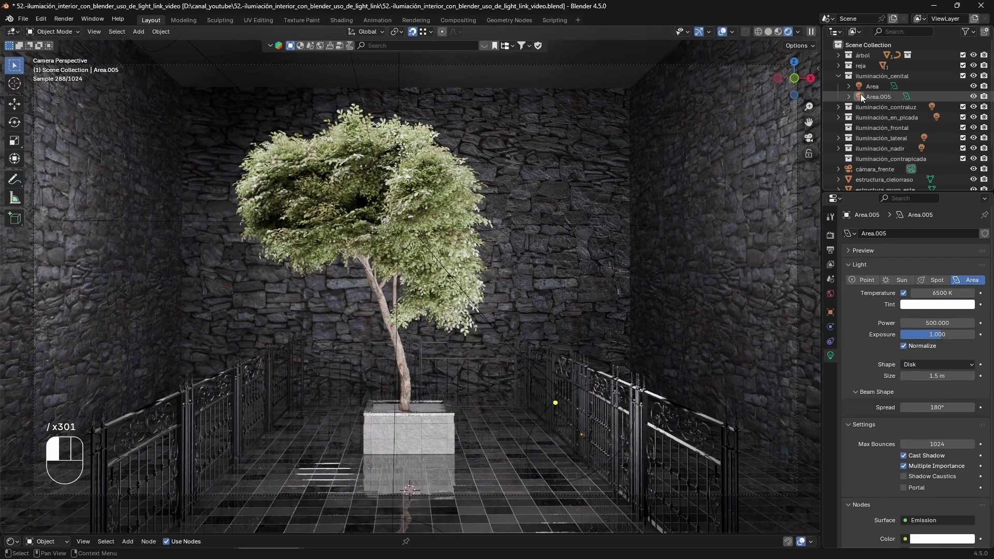
{"action": "left_click_drag", "start_coordinate": [860, 96], "coordinate": [921, 163]}
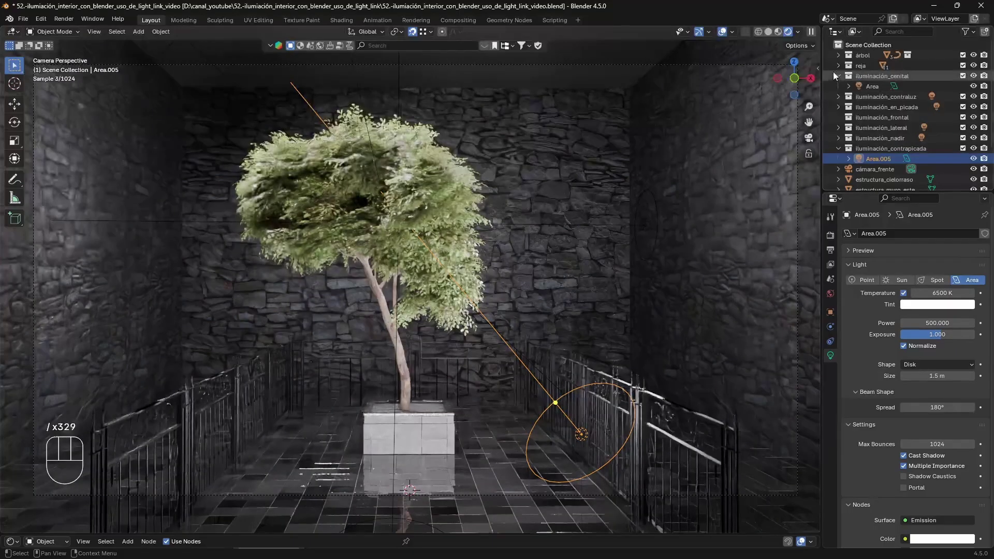
{"action": "left_click", "coordinate": [839, 75]}
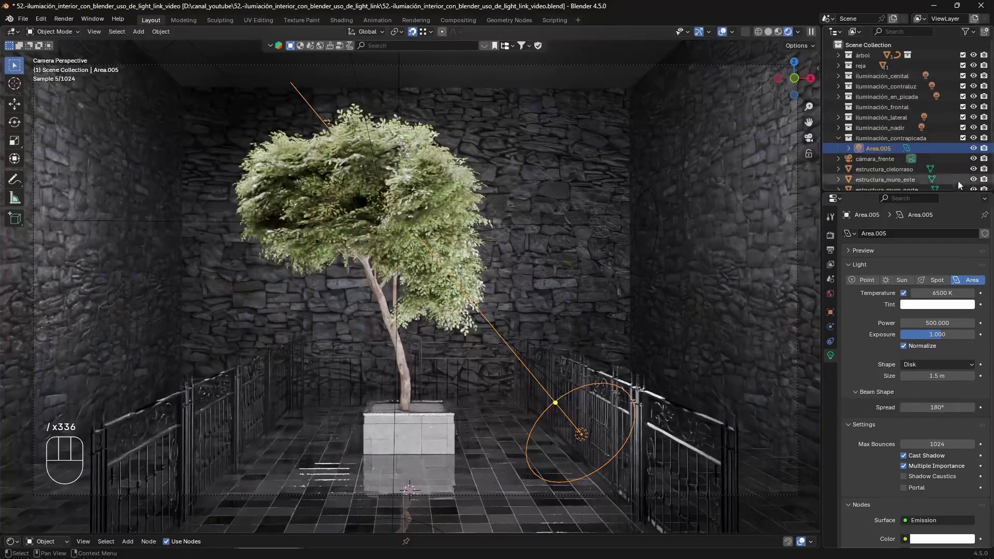
{"action": "left_click", "coordinate": [839, 138]}
Step: Isolate the iluminación_contrapicada light by hiding the nadir, lateral, en_picada, contraluz and cenital lighting collections
{"action": "left_click", "coordinate": [973, 138]}
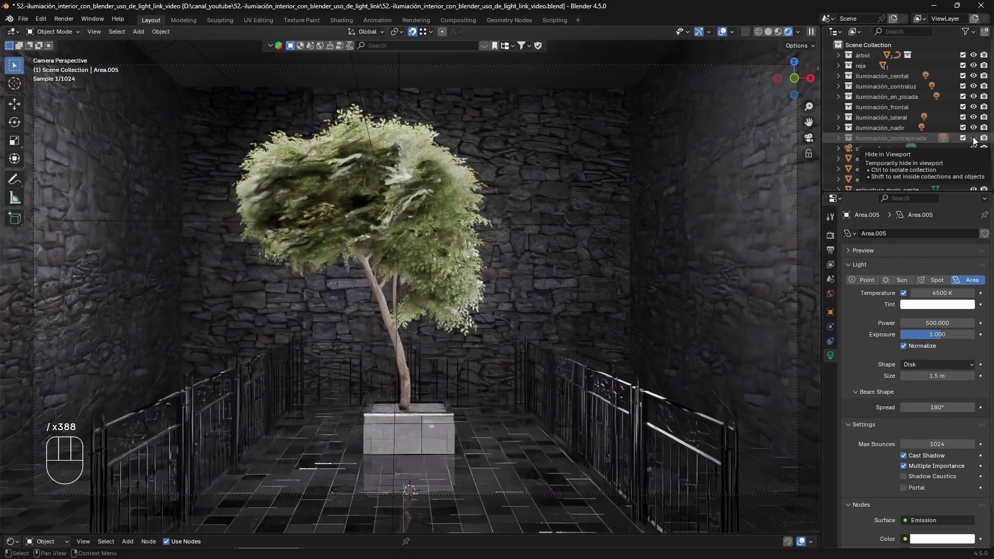
{"action": "left_click", "coordinate": [973, 138]}
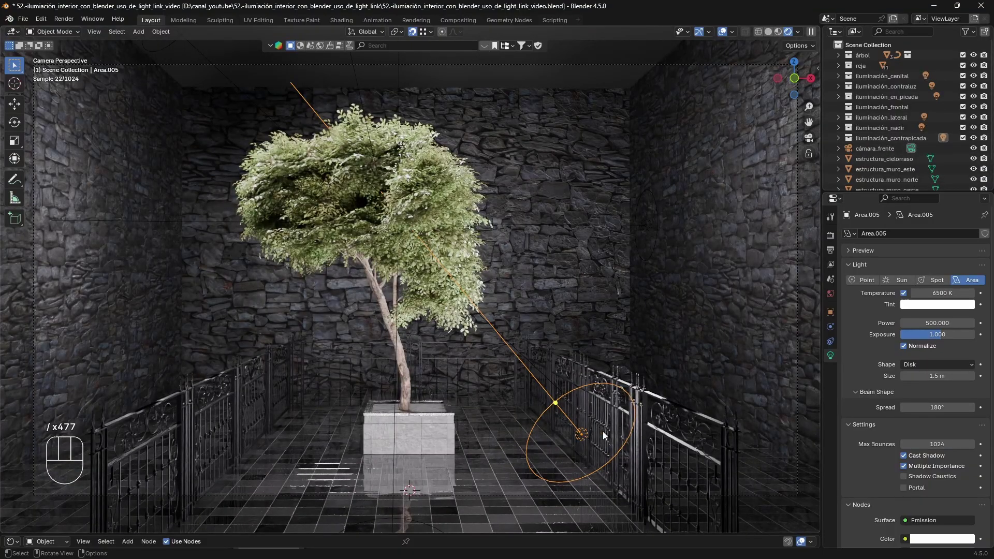
{"action": "left_click", "coordinate": [973, 128]}
{"action": "left_click", "coordinate": [973, 117]}
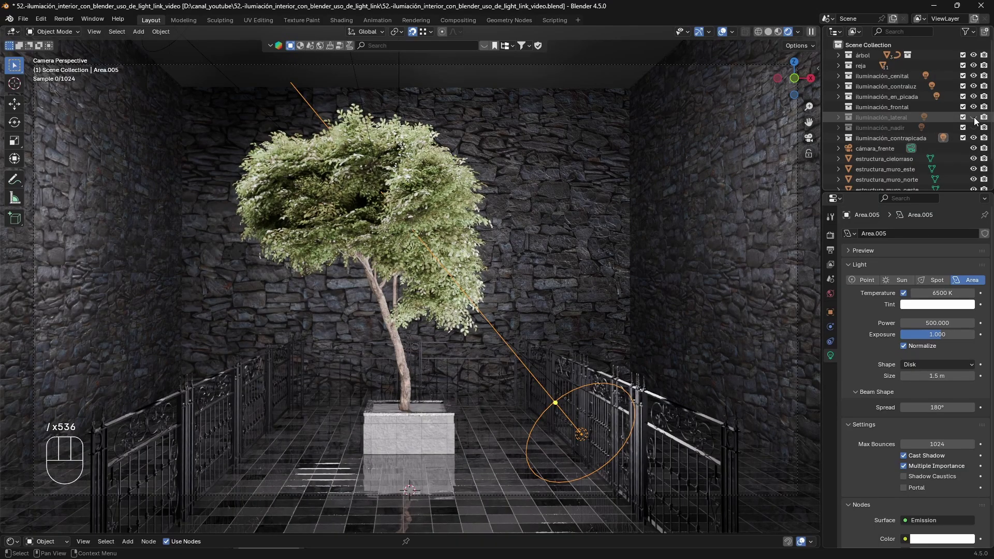
{"action": "left_click", "coordinate": [973, 96]}
{"action": "left_click", "coordinate": [973, 86]}
{"action": "left_click", "coordinate": [973, 76]}
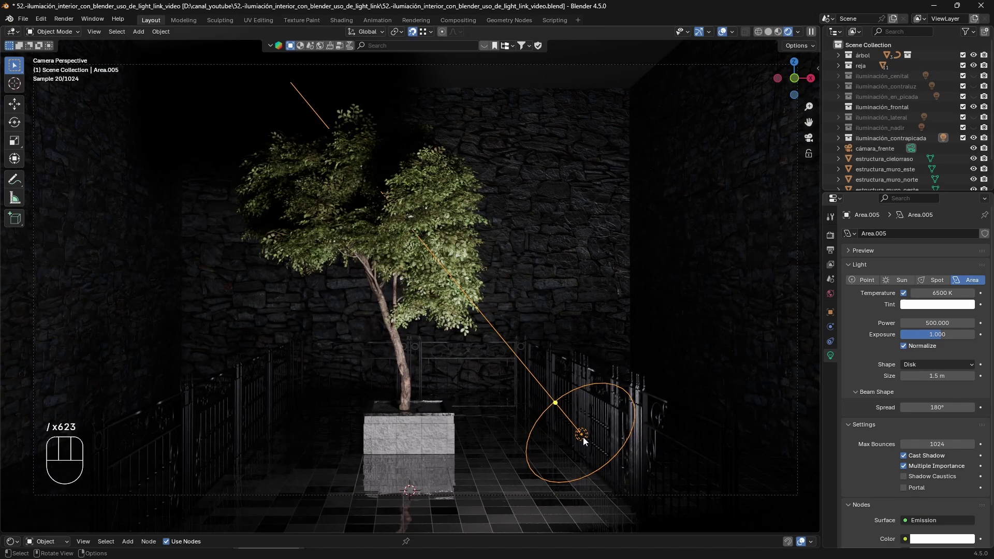
Step: Lower the iluminación_contrapicada light about 0.9 m along the Z axis
{"action": "key", "text": "g"}
{"action": "key", "text": "z"}
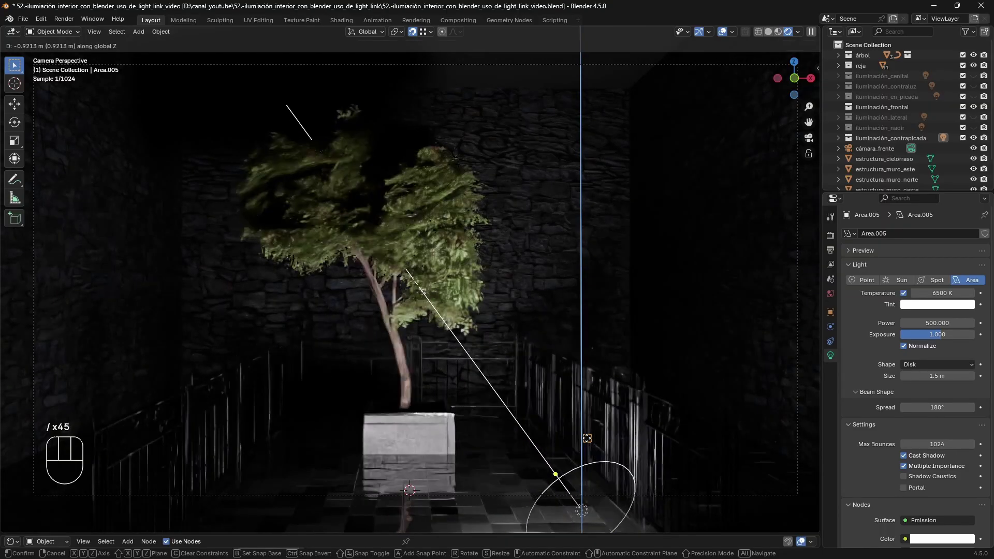
{"action": "left_click", "coordinate": [585, 428]}
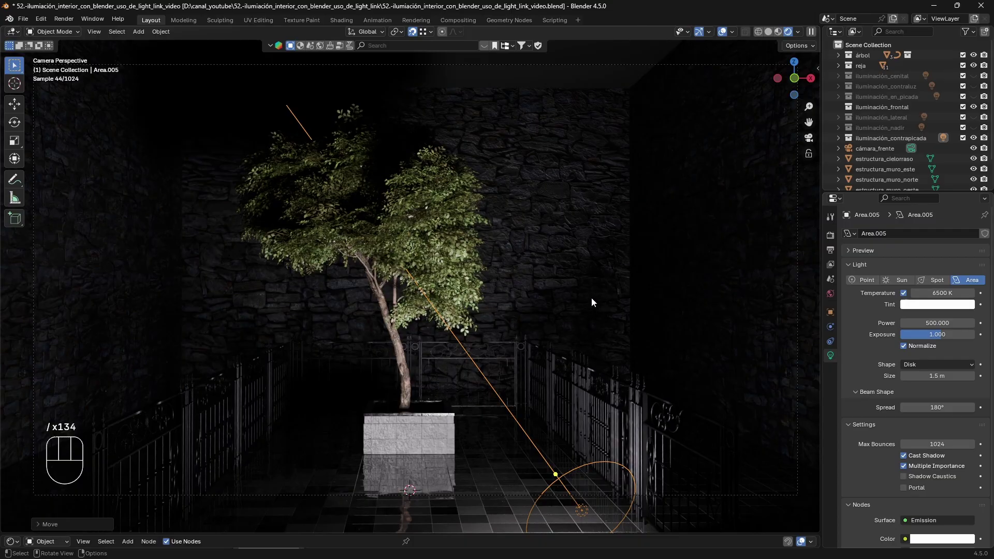
Step: Examine the rendered camera view lit only by the low-angle light, checking the tree, planter, fences and floor
{"action": "scroll", "coordinate": [588, 309], "scroll_direction": "down", "scroll_amount": 20}
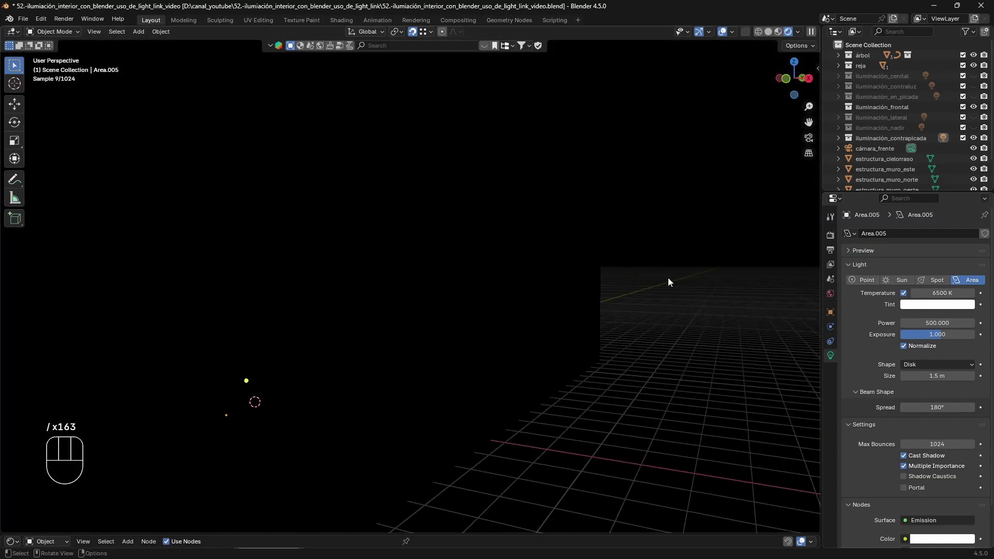
{"action": "scroll", "coordinate": [668, 282], "scroll_direction": "down", "scroll_amount": 10}
{"action": "key", "text": "KP_0"}
{"action": "scroll", "coordinate": [668, 282], "scroll_direction": "down", "scroll_amount": 19}
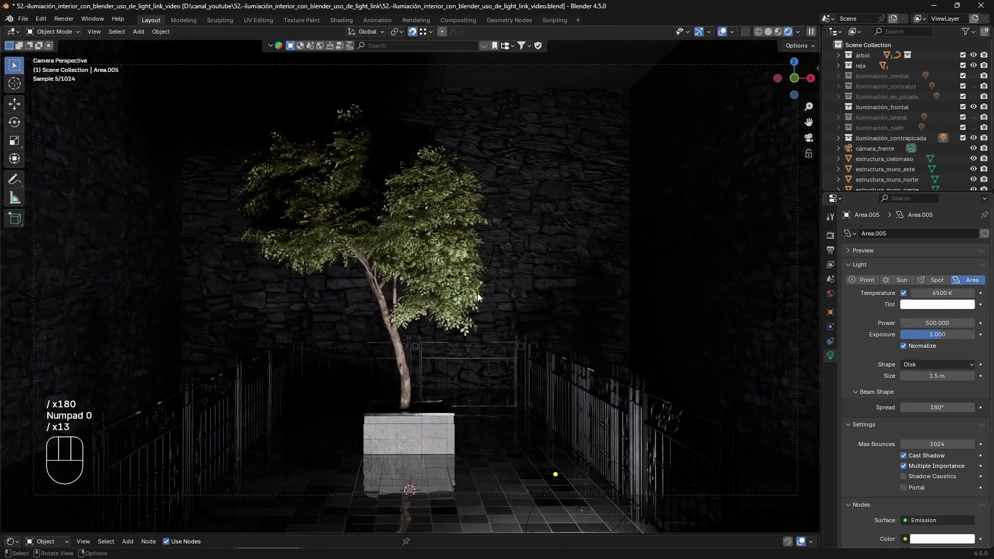
{"action": "scroll", "coordinate": [467, 309], "scroll_direction": "down", "scroll_amount": 2, "text": "ctrl"}
{"action": "scroll", "coordinate": [468, 311], "scroll_direction": "down", "scroll_amount": 20, "text": "ctrl"}
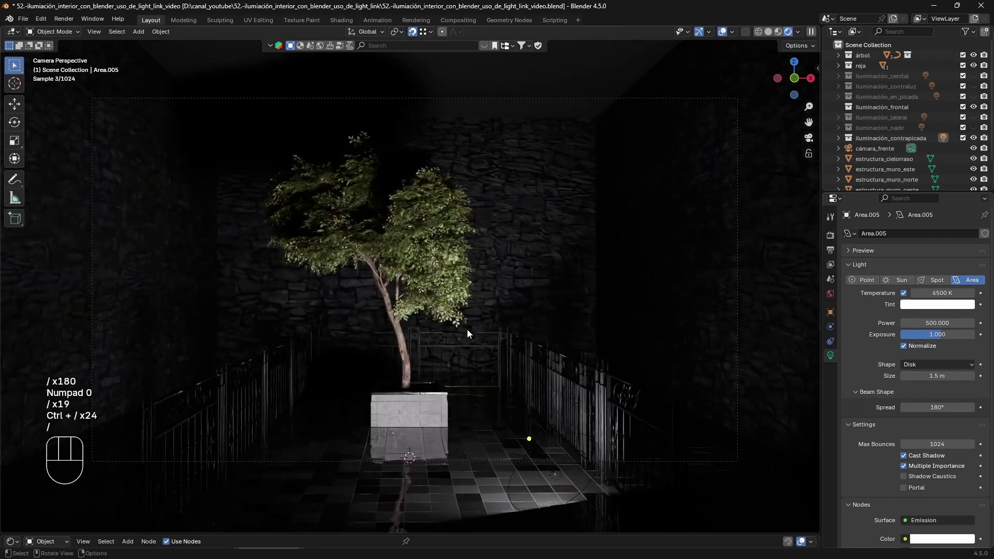
{"action": "scroll", "coordinate": [506, 321], "scroll_direction": "down", "scroll_amount": 8}
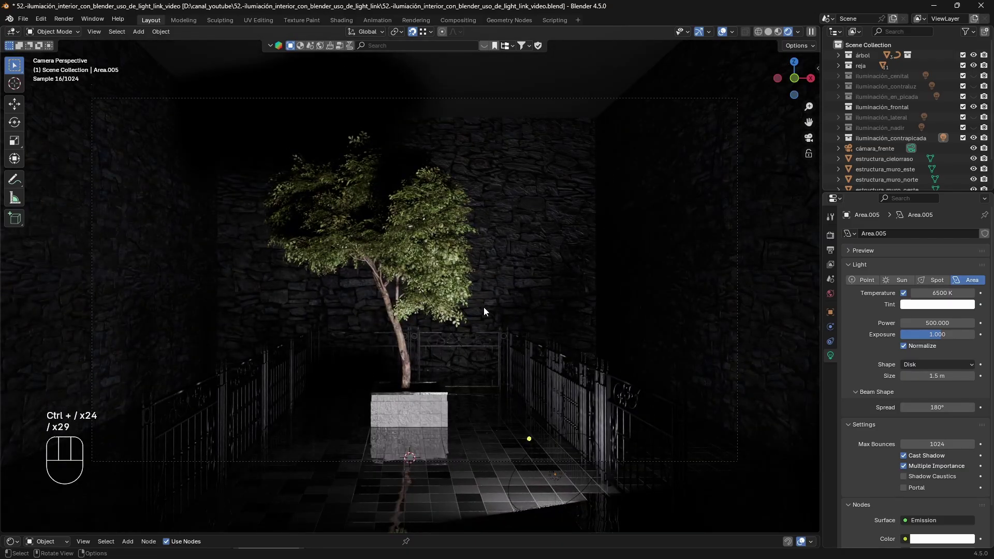
{"action": "scroll", "coordinate": [389, 172], "scroll_direction": "down", "scroll_amount": 8}
{"action": "scroll", "coordinate": [437, 238], "scroll_direction": "down", "scroll_amount": 2}
{"action": "scroll", "coordinate": [439, 245], "scroll_direction": "down", "scroll_amount": 6, "text": "ctrl"}
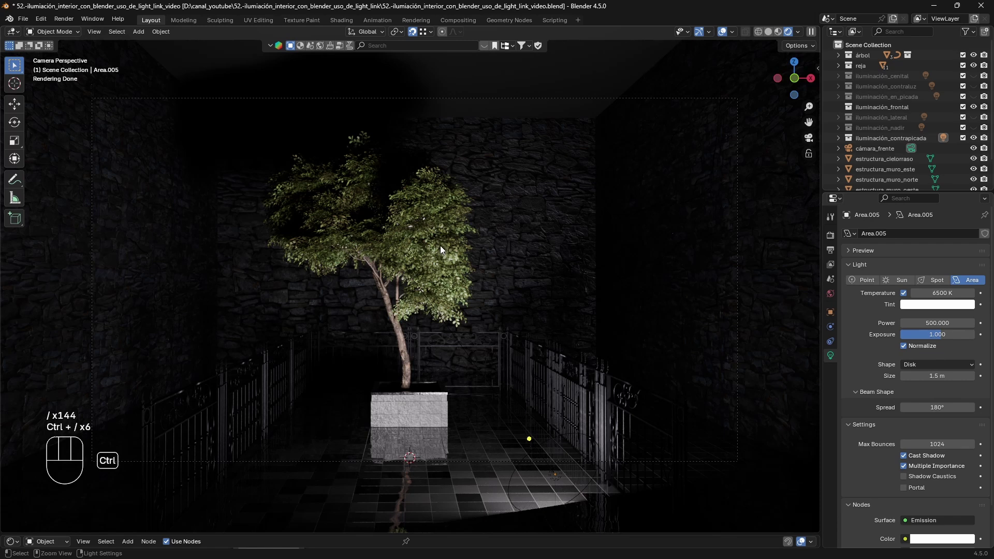
{"action": "scroll", "coordinate": [456, 295], "scroll_direction": "down", "scroll_amount": 20, "text": "ctrl"}
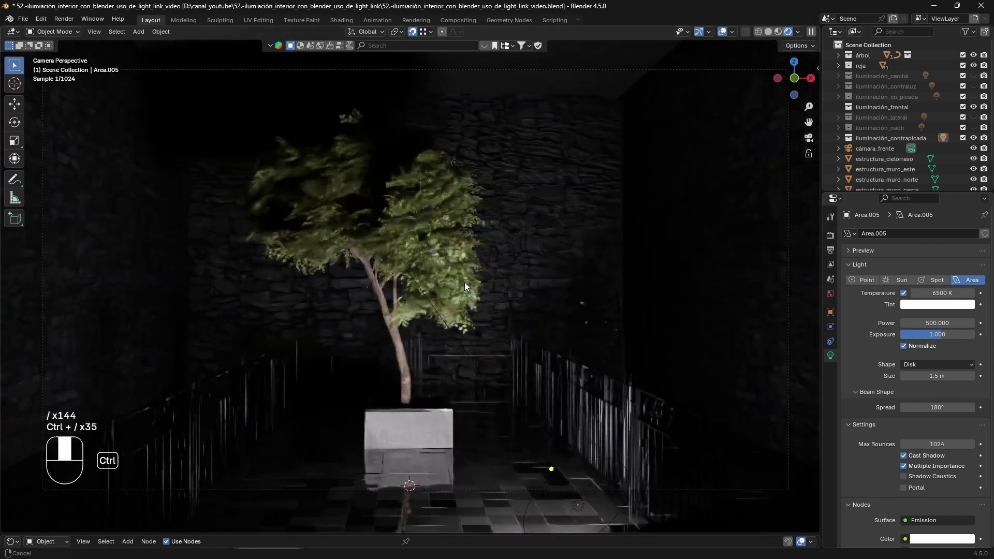
{"action": "scroll", "coordinate": [464, 283], "scroll_direction": "down", "scroll_amount": 3}
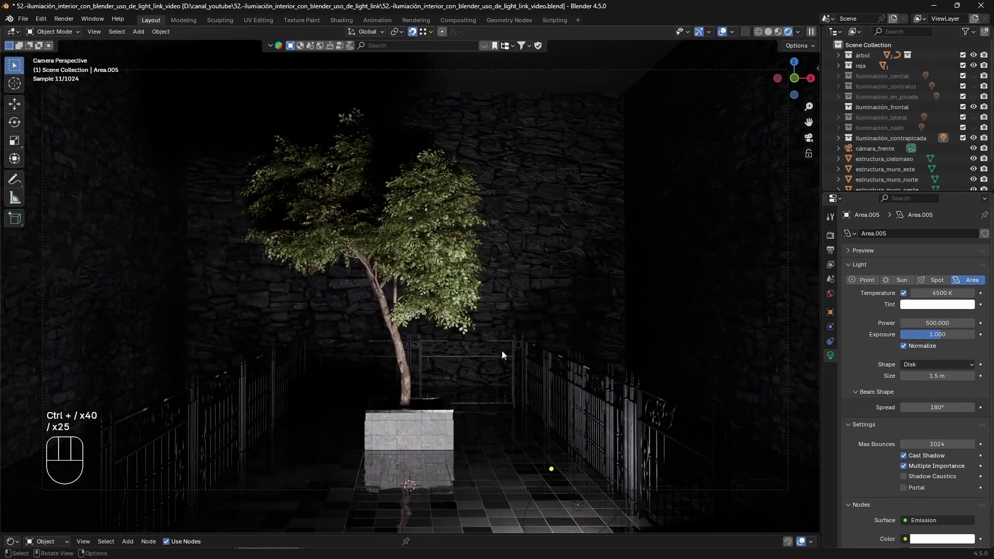
{"action": "scroll", "coordinate": [362, 347], "scroll_direction": "down", "scroll_amount": 7}
Step: Show the nadir, lateral, en_picada, contraluz and cenital lighting collections again
{"action": "scroll", "coordinate": [900, 145], "scroll_direction": "down", "scroll_amount": 1}
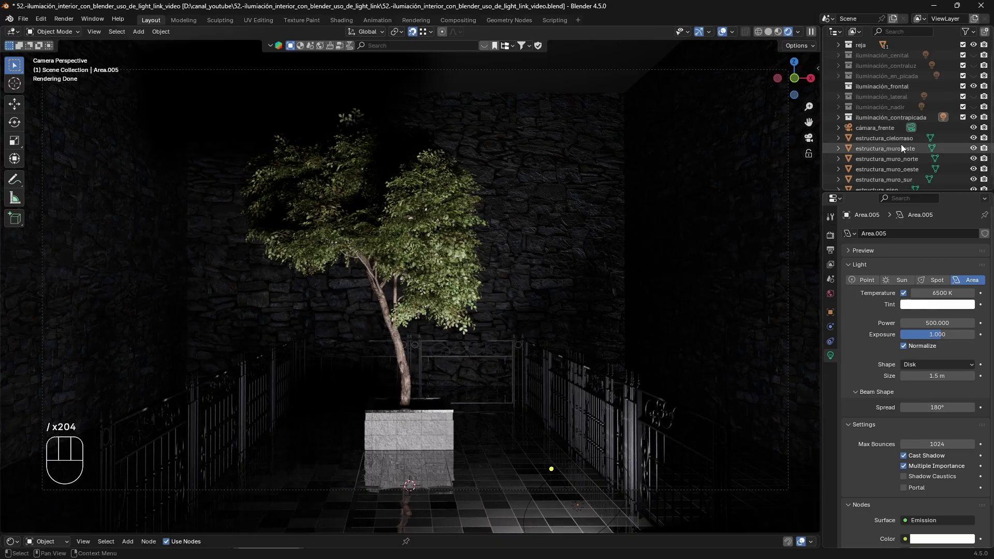
{"action": "scroll", "coordinate": [910, 139], "scroll_direction": "up", "scroll_amount": 1}
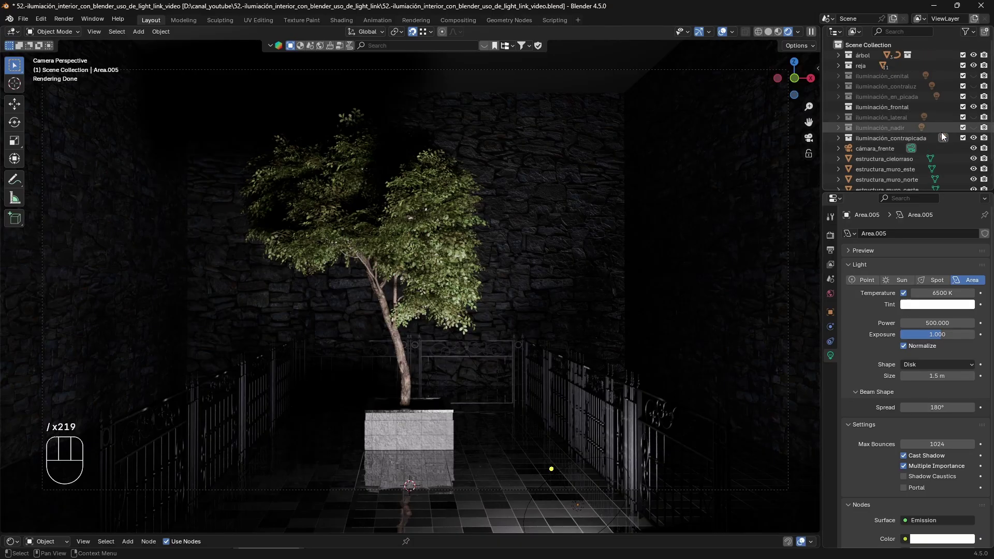
{"action": "left_click", "coordinate": [973, 127]}
{"action": "left_click", "coordinate": [973, 117]}
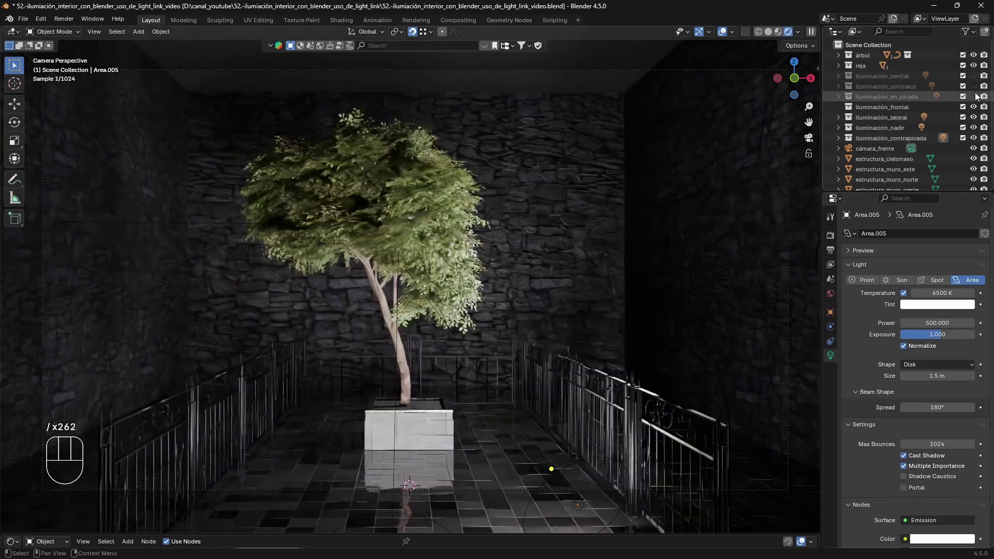
{"action": "left_click_drag", "start_coordinate": [973, 96], "coordinate": [973, 75]}
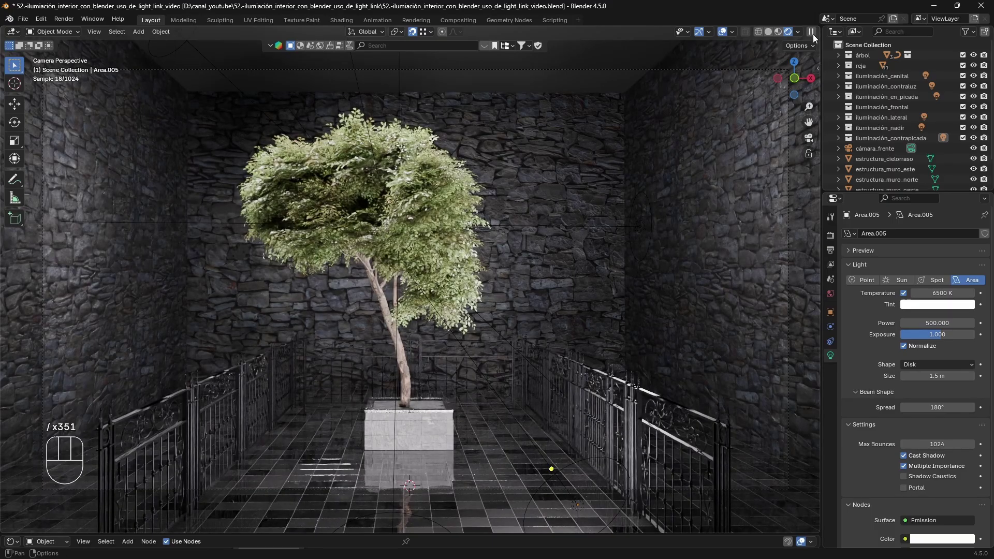
Step: Switch the viewport to solid shading and hide estructura_cielorraso and estructura_muro_este
{"action": "left_click", "coordinate": [766, 32]}
{"action": "mouse_move", "coordinate": [647, 209]}
{"action": "middle_mouse_down"}
{"action": "mouse_move", "coordinate": [597, 261]}
{"action": "mouse_move", "coordinate": [564, 271]}
{"action": "mouse_move", "coordinate": [598, 312]}
{"action": "middle_mouse_up"}
{"action": "scroll", "coordinate": [562, 270], "scroll_direction": "down", "scroll_amount": 4}
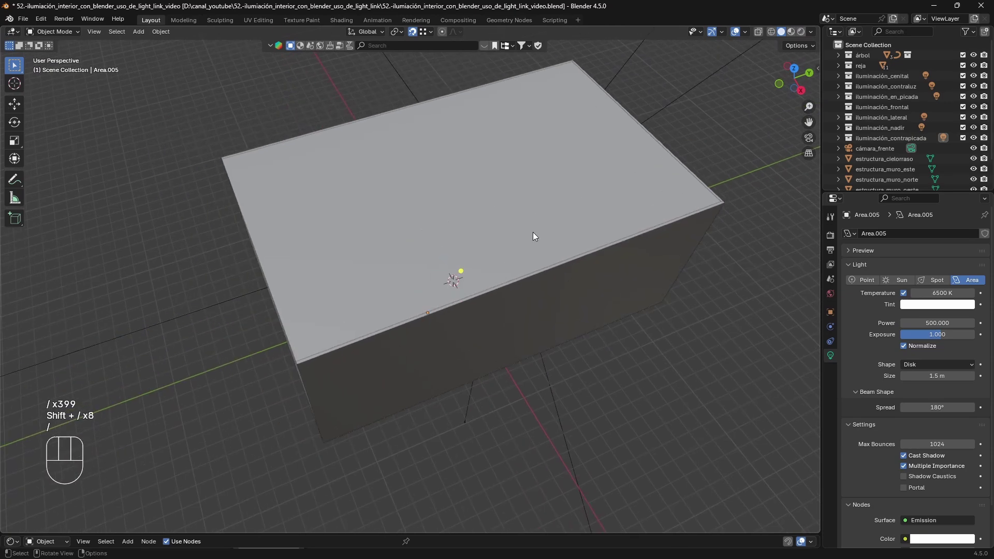
{"action": "left_click", "coordinate": [534, 236]}
{"action": "left_click", "coordinate": [604, 295], "text": "shift"}
{"action": "left_click", "coordinate": [973, 159]}
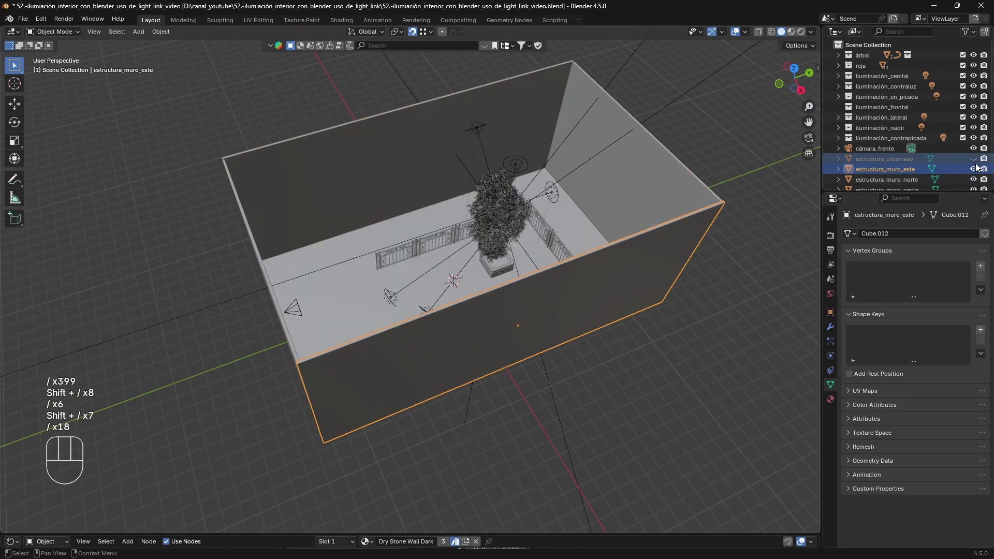
{"action": "left_click", "coordinate": [973, 168]}
Step: Duplicate the overhead area light and place the copy on the camera side of the tree, moving it along the Y axis
{"action": "middle_click_drag", "start_coordinate": [631, 207], "coordinate": [507, 129]}
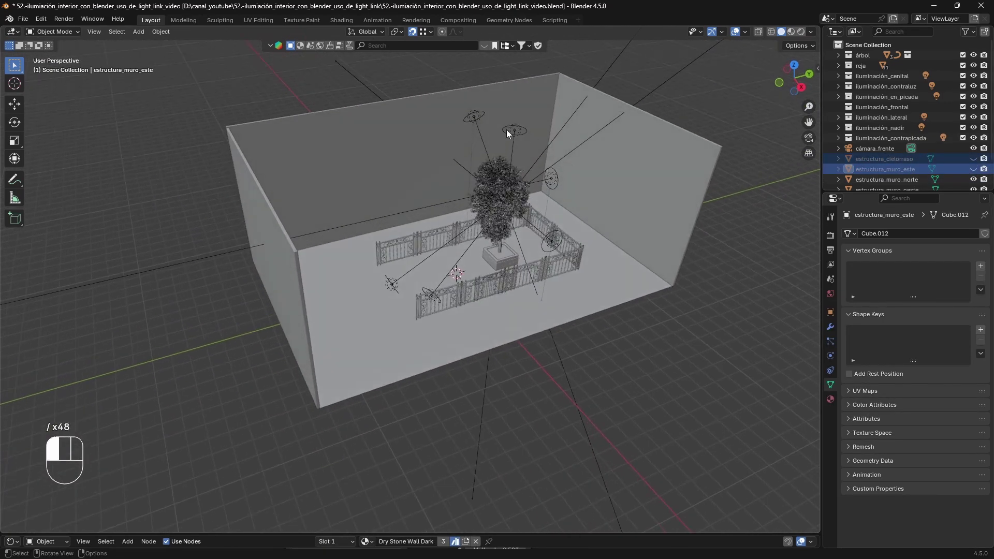
{"action": "left_click", "coordinate": [506, 129]}
{"action": "middle_click_drag", "start_coordinate": [537, 158], "coordinate": [434, 222]}
{"action": "scroll", "coordinate": [514, 256], "scroll_direction": "up", "scroll_amount": 5}
{"action": "scroll", "coordinate": [434, 222], "scroll_direction": "down", "scroll_amount": 2}
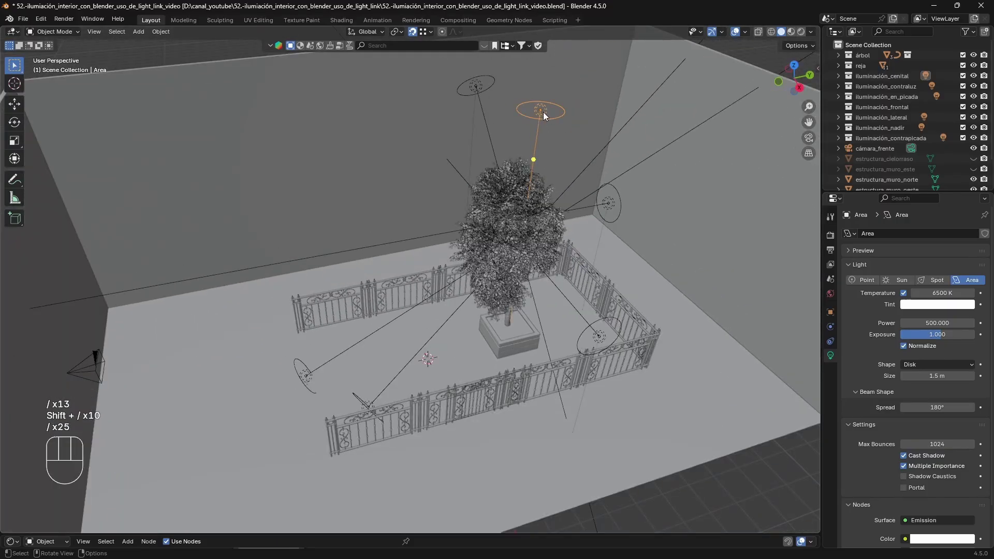
{"action": "key", "text": "shift+d"}
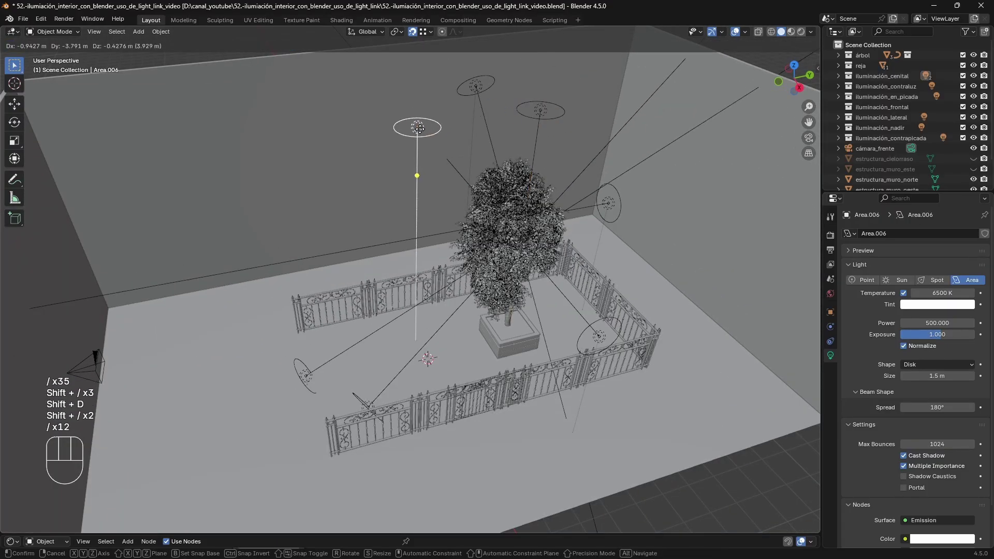
{"action": "key", "text": "x"}
{"action": "key", "text": "y"}
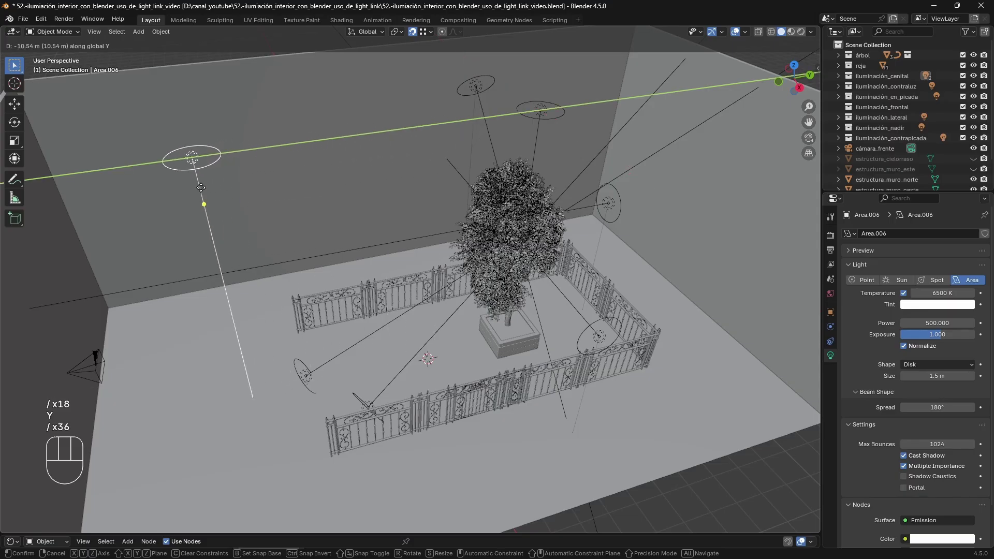
{"action": "left_click", "coordinate": [289, 210]}
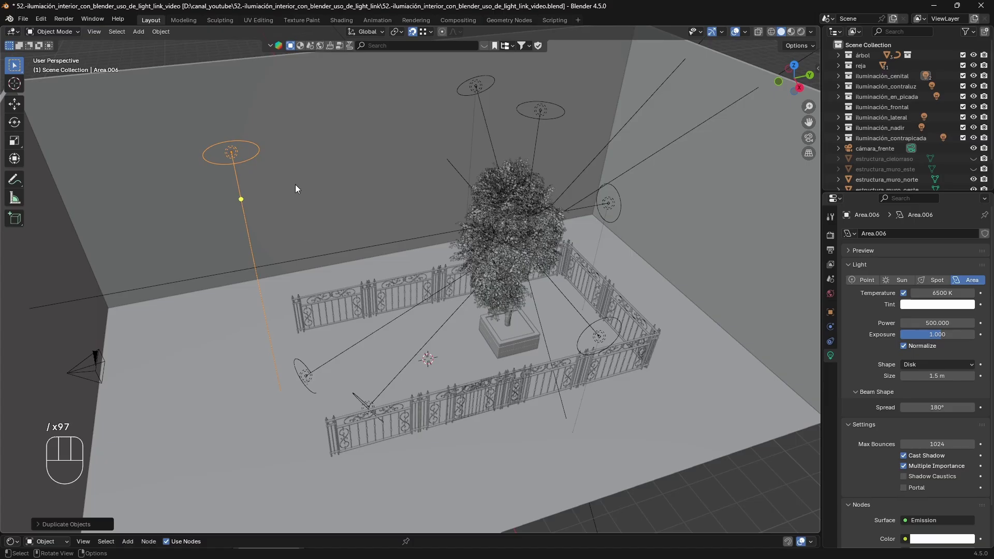
Step: Lower the duplicated light along the Z axis to the height of the tree's crown and view the scene from the right in orthographic view
{"action": "key", "text": "g"}
{"action": "key", "text": "z"}
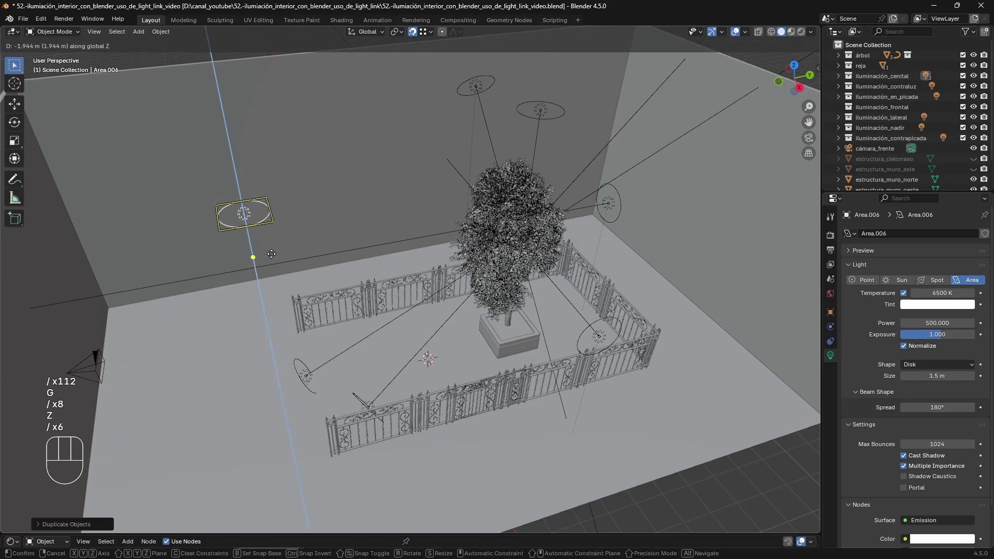
{"action": "left_click", "coordinate": [292, 302], "text": "ctrl"}
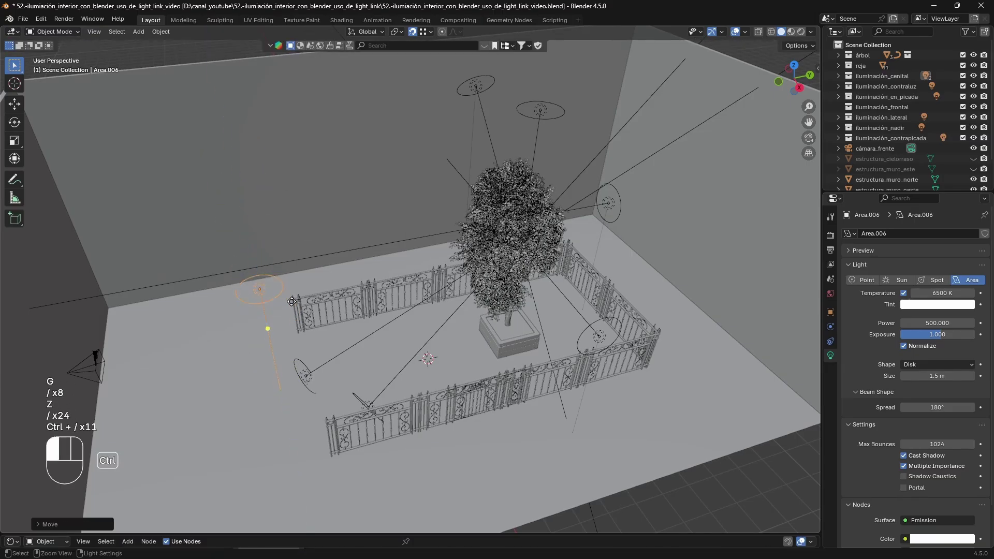
{"action": "key", "text": "KP_3"}
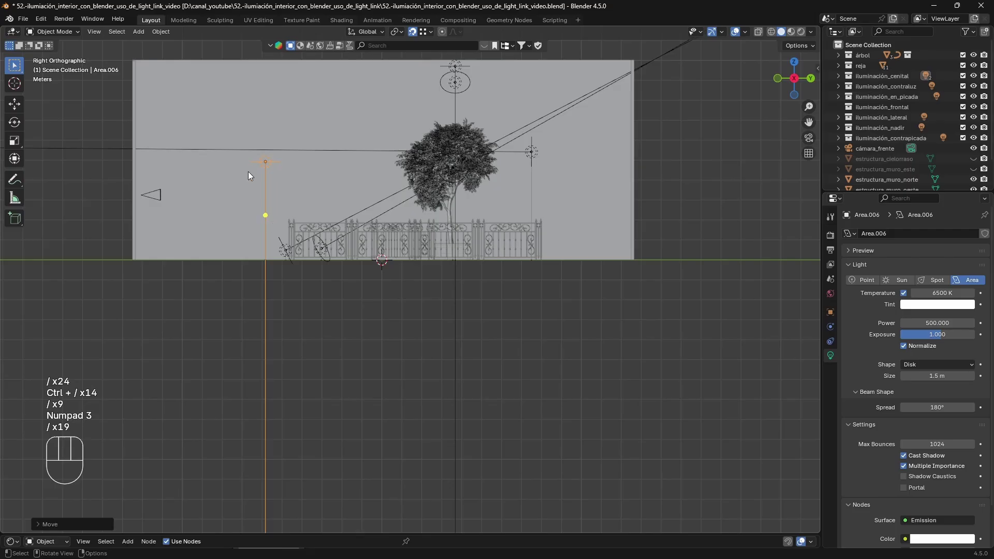
{"action": "scroll", "coordinate": [248, 176], "scroll_direction": "up", "scroll_amount": 9}
{"action": "scroll", "coordinate": [256, 165], "scroll_direction": "up", "scroll_amount": 8, "text": "shift"}
{"action": "scroll", "coordinate": [243, 169], "scroll_direction": "up", "scroll_amount": 12}
{"action": "key", "text": "r"}
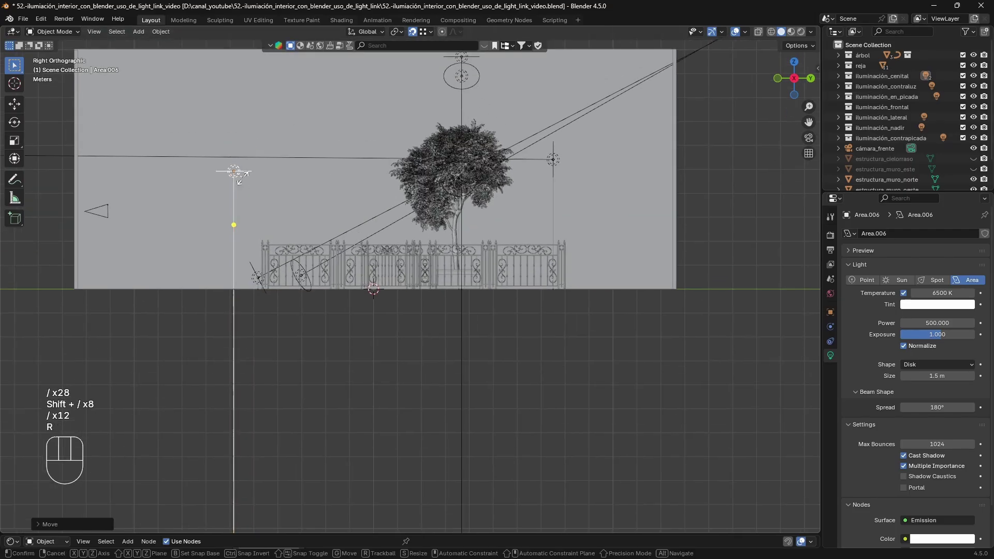
{"action": "scroll", "coordinate": [238, 171], "scroll_direction": "up", "scroll_amount": 5}
{"action": "key", "text": "x"}
{"action": "scroll", "coordinate": [240, 165], "scroll_direction": "up", "scroll_amount": 20}
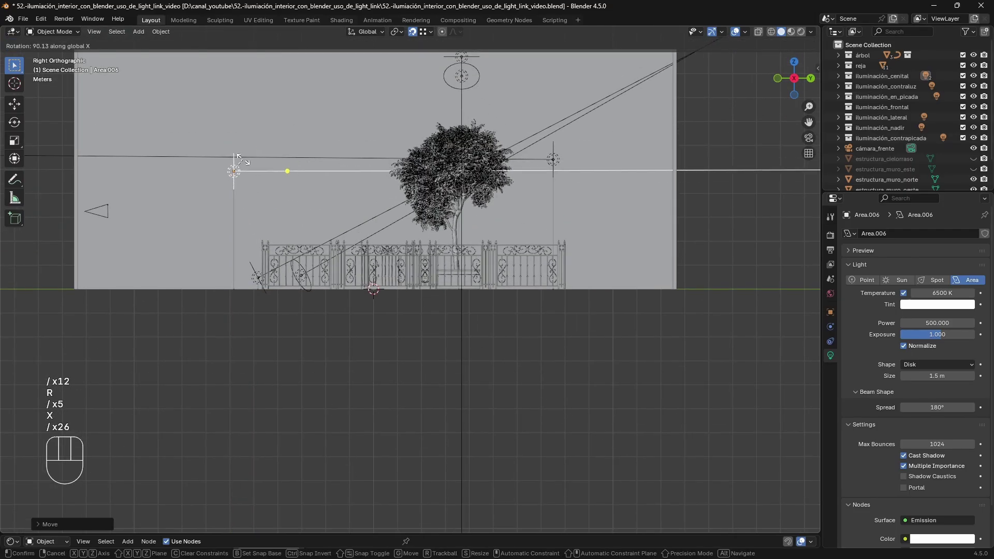
{"action": "scroll", "coordinate": [238, 157], "scroll_direction": "up", "scroll_amount": 7}
{"action": "key", "text": "KP_0"}
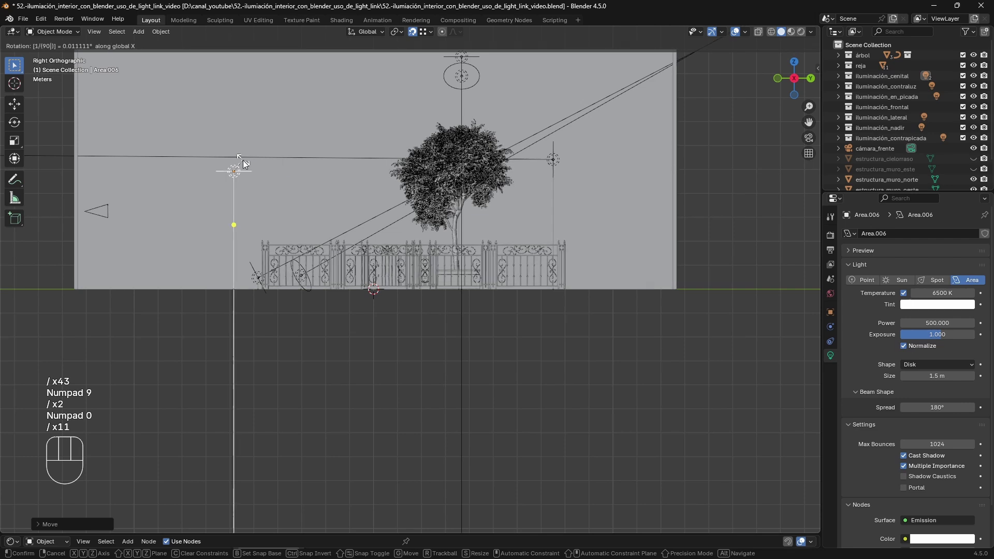
{"action": "key", "text": "Escape"}
{"action": "scroll", "coordinate": [253, 166], "scroll_direction": "up", "scroll_amount": 10}
Step: Rotate the duplicated light about 90° around the X axis so it points horizontally at the tree
{"action": "key", "text": "r"}
{"action": "scroll", "coordinate": [243, 156], "scroll_direction": "up", "scroll_amount": 9}
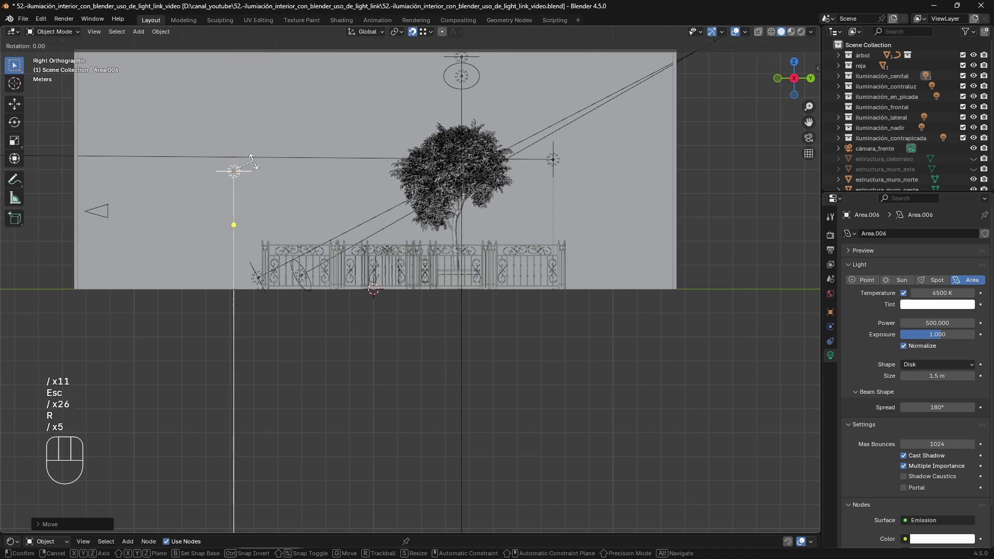
{"action": "key", "text": "x"}
{"action": "scroll", "coordinate": [234, 138], "scroll_direction": "up", "scroll_amount": 12}
{"action": "scroll", "coordinate": [228, 136], "scroll_direction": "up", "scroll_amount": 20}
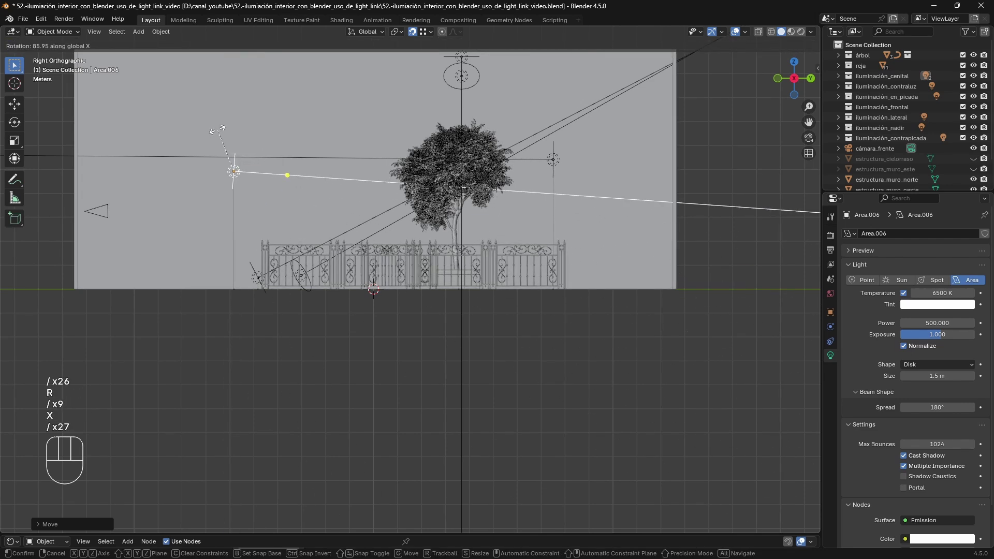
{"action": "scroll", "coordinate": [215, 129], "scroll_direction": "up", "scroll_amount": 20}
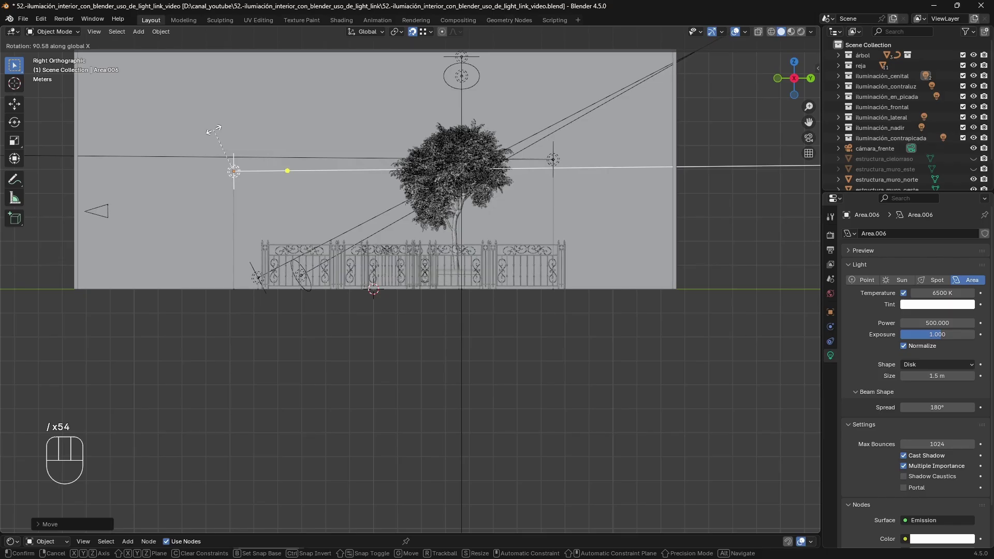
{"action": "scroll", "coordinate": [214, 130], "scroll_direction": "up", "scroll_amount": 9}
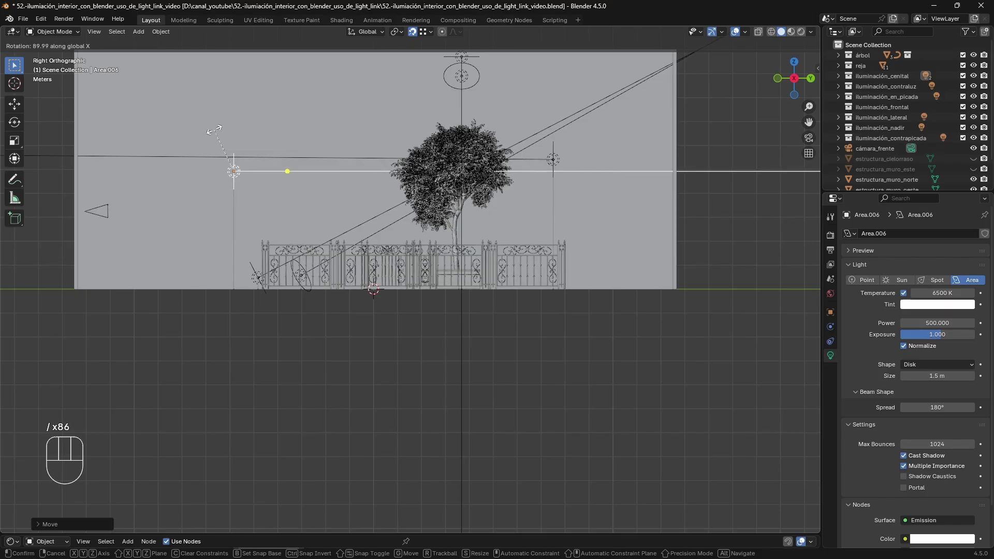
{"action": "scroll", "coordinate": [215, 130], "scroll_direction": "up", "scroll_amount": 20}
{"action": "left_click", "coordinate": [214, 130]}
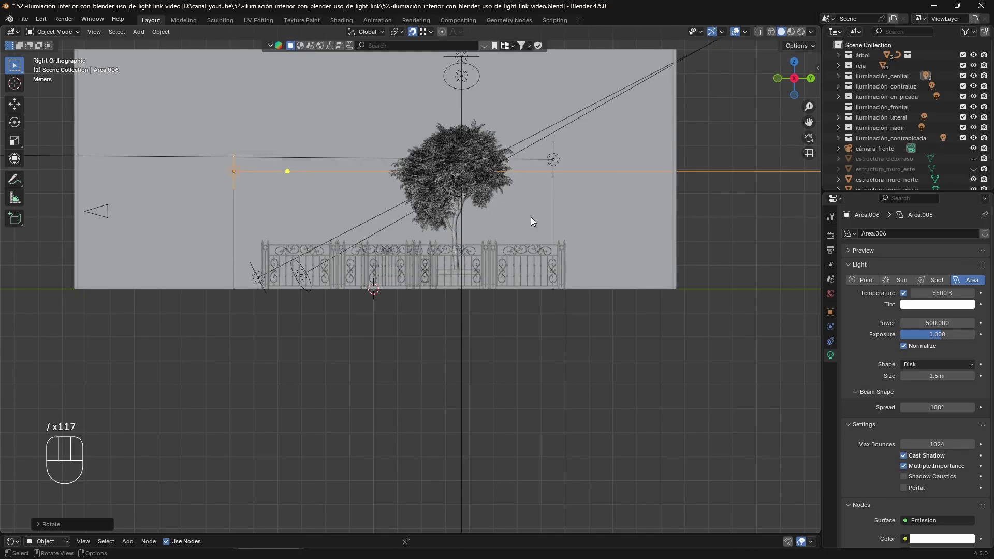
Step: Show estructura_cielorraso and estructura_muro_este again and switch to the rendered camera view
{"action": "middle_click_drag", "start_coordinate": [526, 206], "coordinate": [527, 249]}
{"action": "scroll", "coordinate": [517, 279], "scroll_direction": "down", "scroll_amount": 2}
{"action": "middle_click_drag", "start_coordinate": [511, 299], "coordinate": [581, 261]}
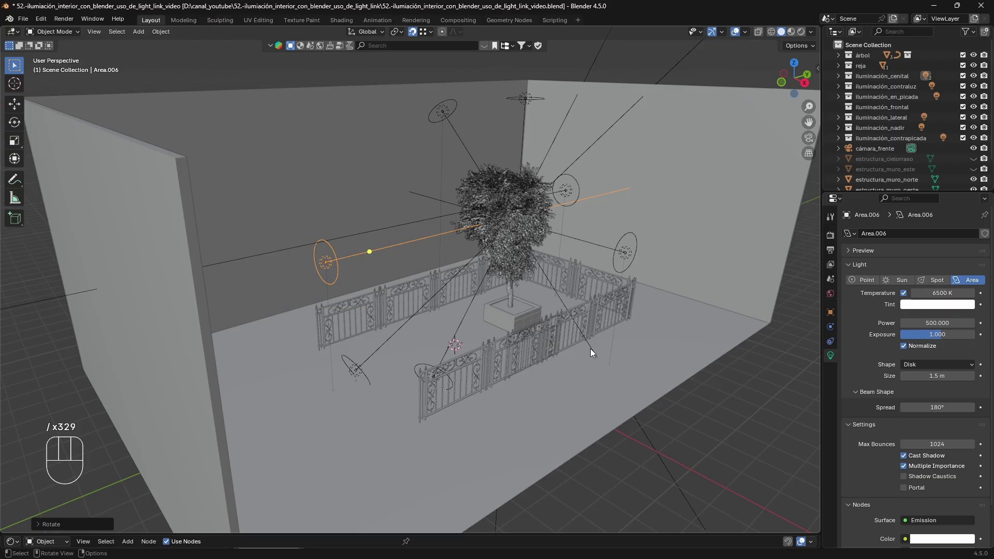
{"action": "middle_click_drag", "start_coordinate": [495, 190], "coordinate": [538, 184]}
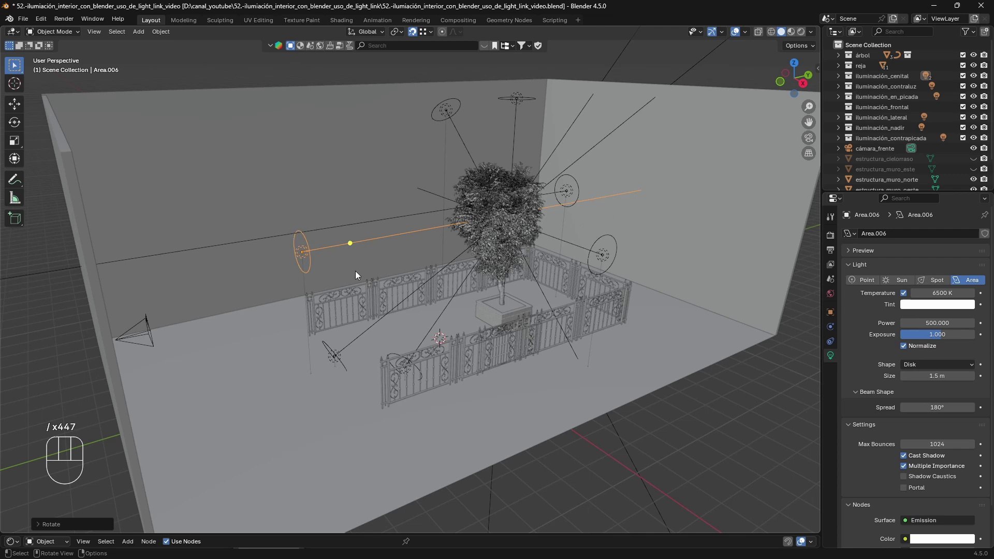
{"action": "left_click", "coordinate": [972, 158]}
{"action": "left_click", "coordinate": [973, 169]}
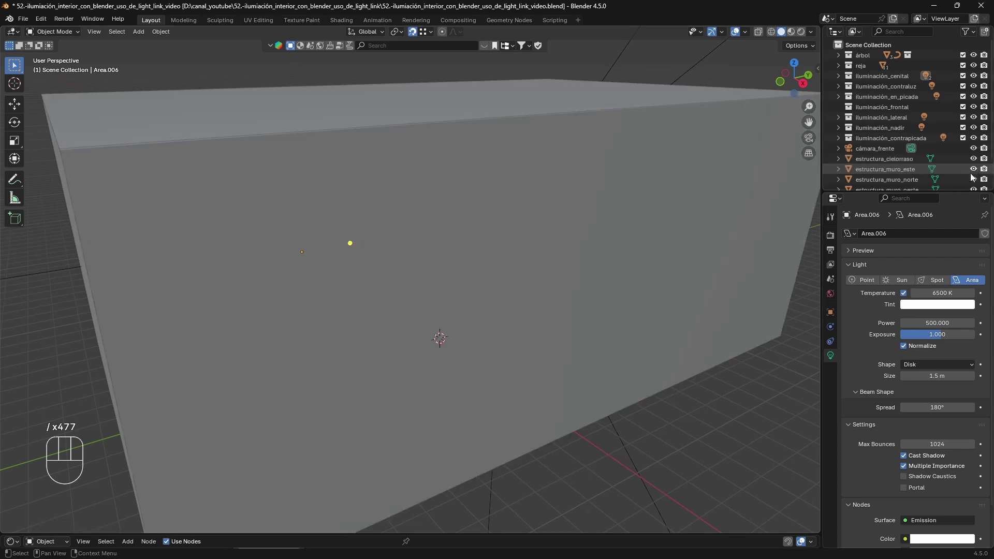
{"action": "key", "text": "KP_0"}
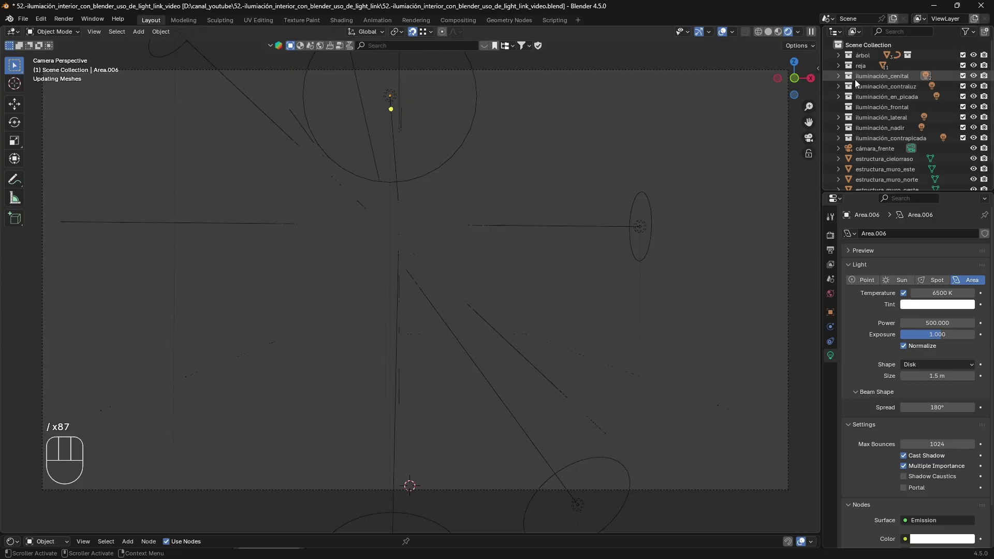
Step: Move the Area.006 light from the iluminación_cenital collection into iluminación_frontal
{"action": "left_click", "coordinate": [838, 76]}
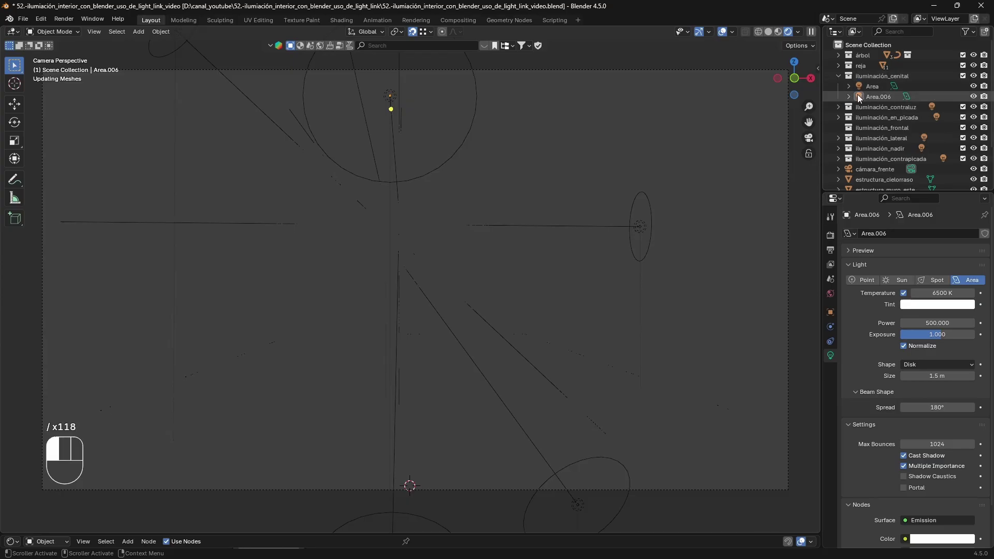
{"action": "left_click_drag", "start_coordinate": [857, 95], "coordinate": [902, 129]}
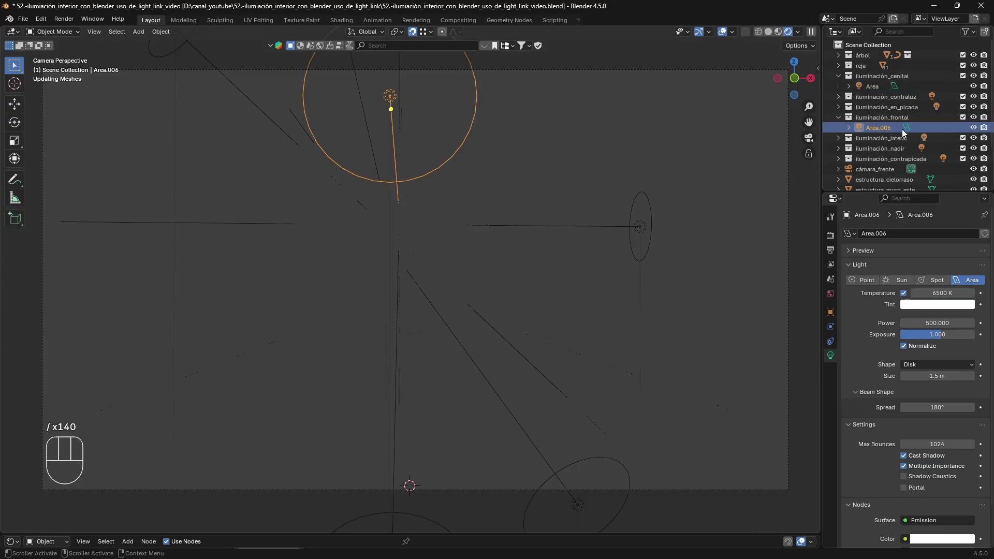
{"action": "left_click", "coordinate": [838, 76]}
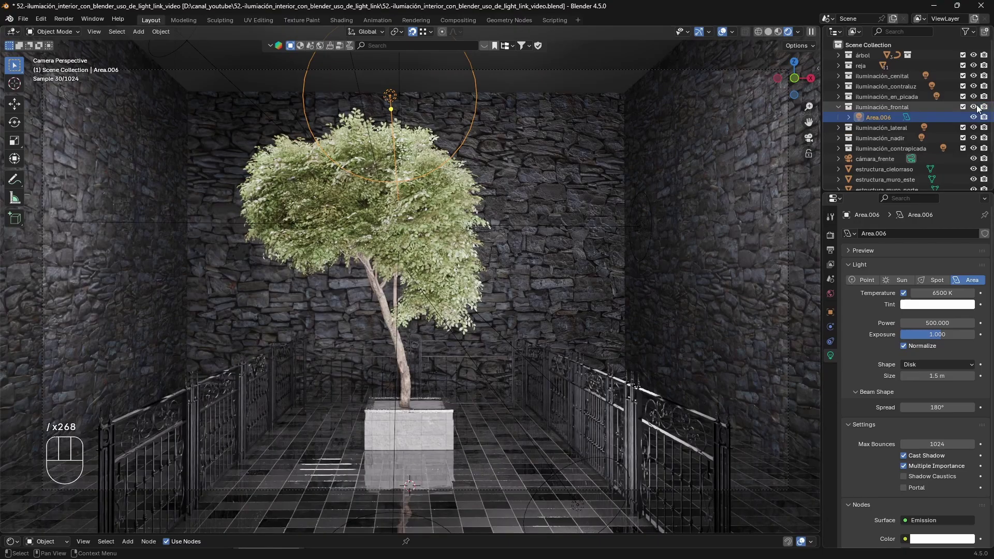
Step: Hide the cenital, contraluz, en_picada, lateral, nadir and contrapicada lighting collections, leaving only iluminación_frontal lit
{"action": "left_click", "coordinate": [973, 76]}
{"action": "left_click", "coordinate": [973, 86]}
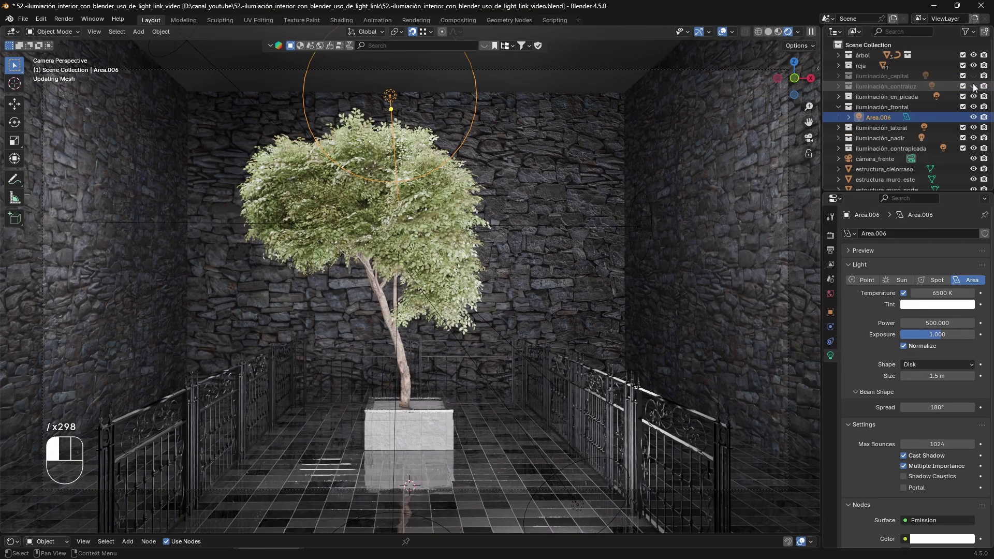
{"action": "left_click", "coordinate": [973, 97]}
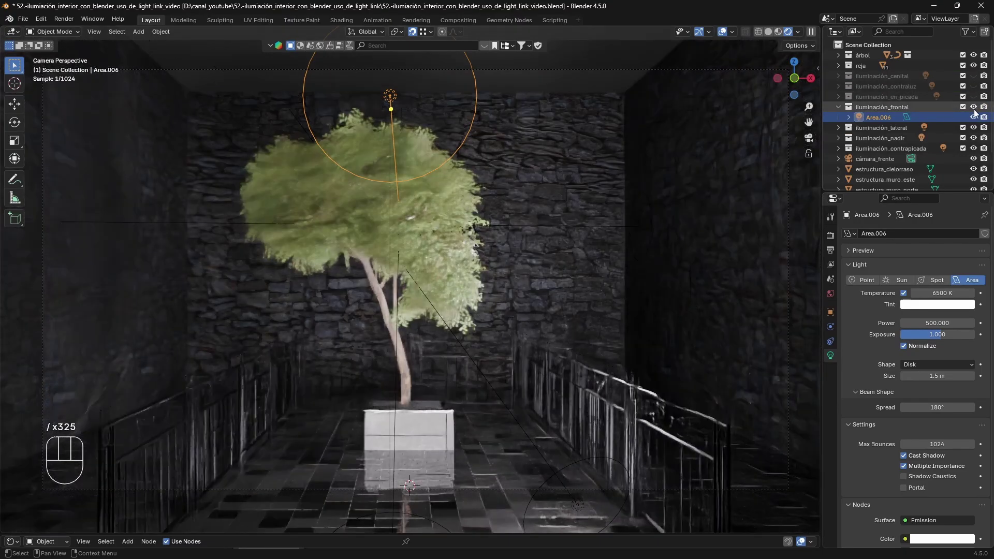
{"action": "left_click", "coordinate": [972, 117]}
{"action": "left_click", "coordinate": [973, 127]}
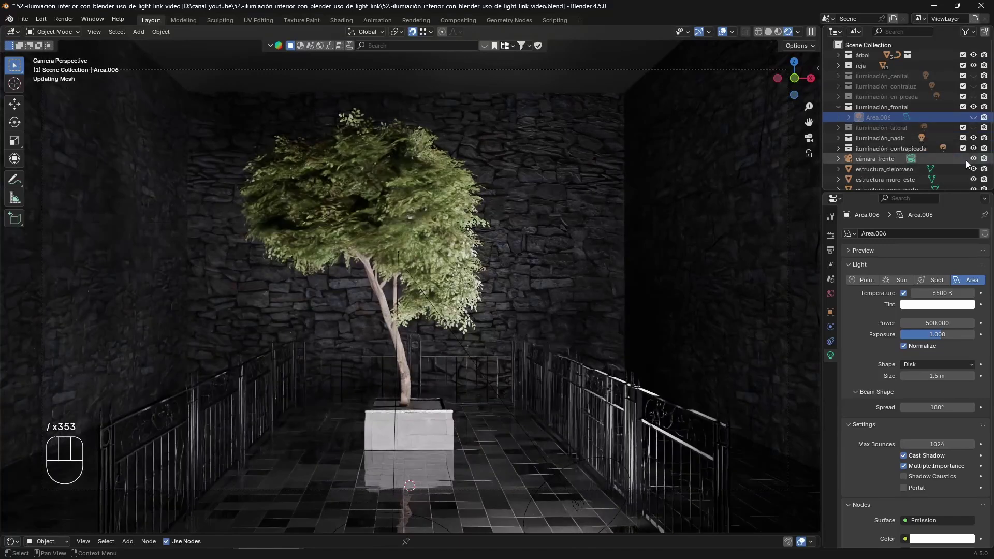
{"action": "left_click", "coordinate": [972, 117]}
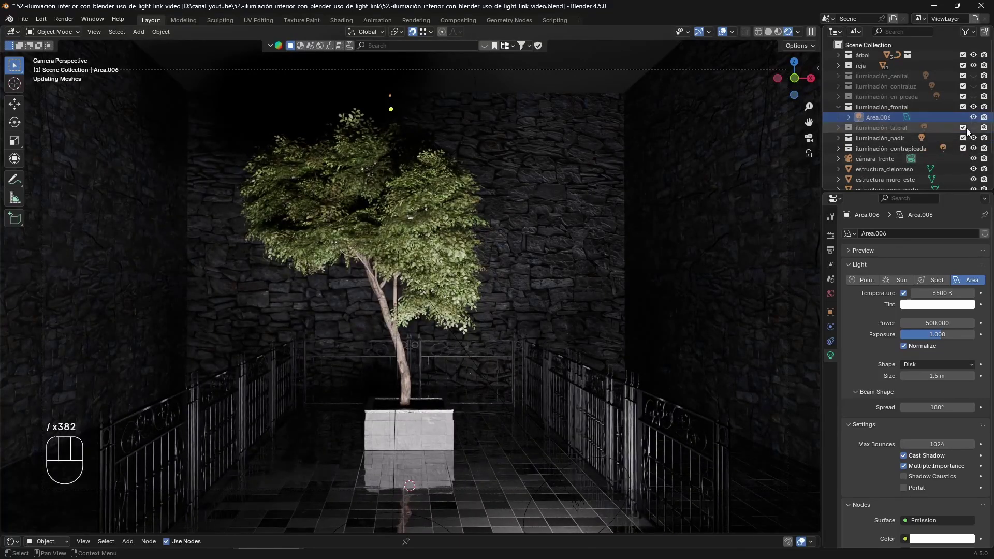
{"action": "left_click", "coordinate": [973, 138]}
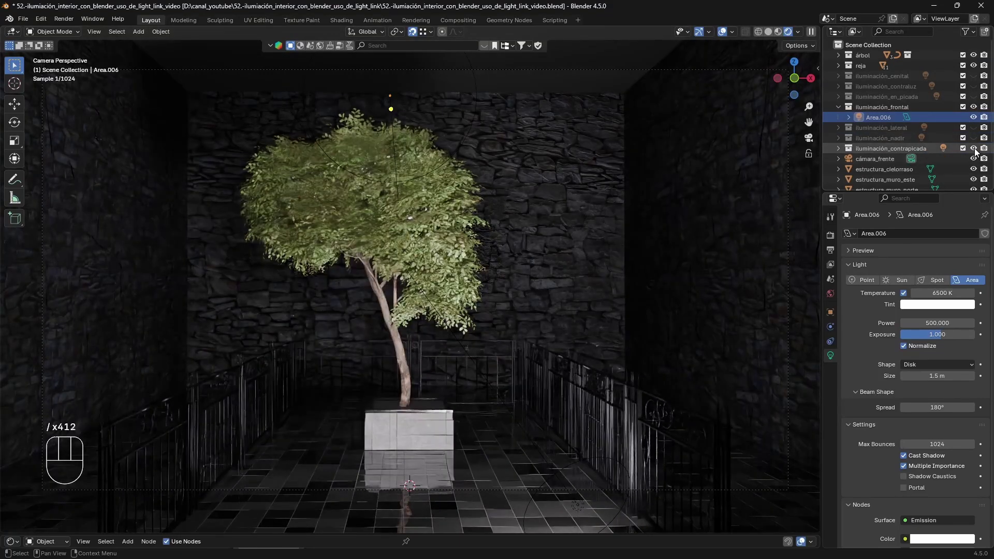
{"action": "left_click", "coordinate": [973, 148]}
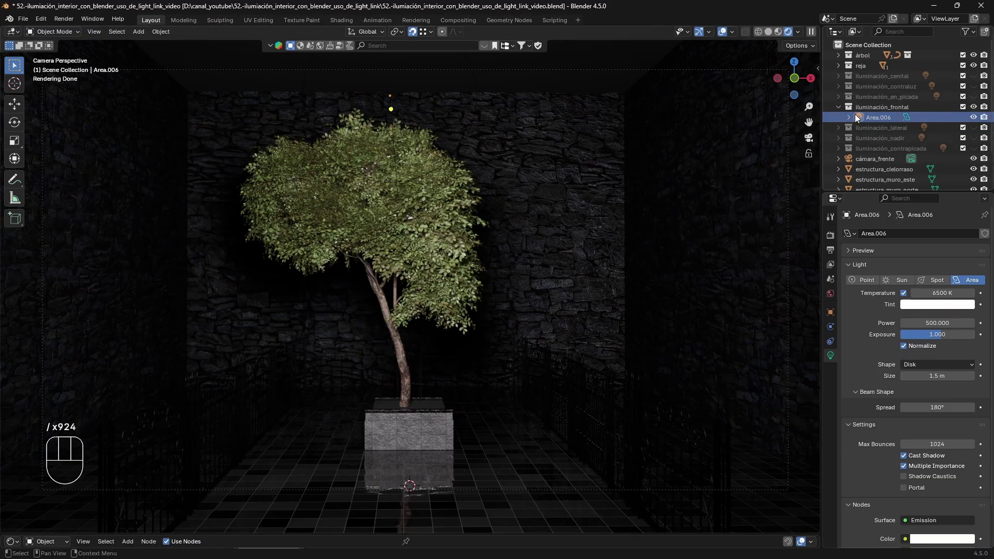
Step: Collapse iluminación_frontal, show iluminación_contraluz and iluminación_en_picada alongside it to compare the combined lighting, and select the iluminación_contraluz collection
{"action": "left_click", "coordinate": [834, 107]}
{"action": "left_click", "coordinate": [889, 108]}
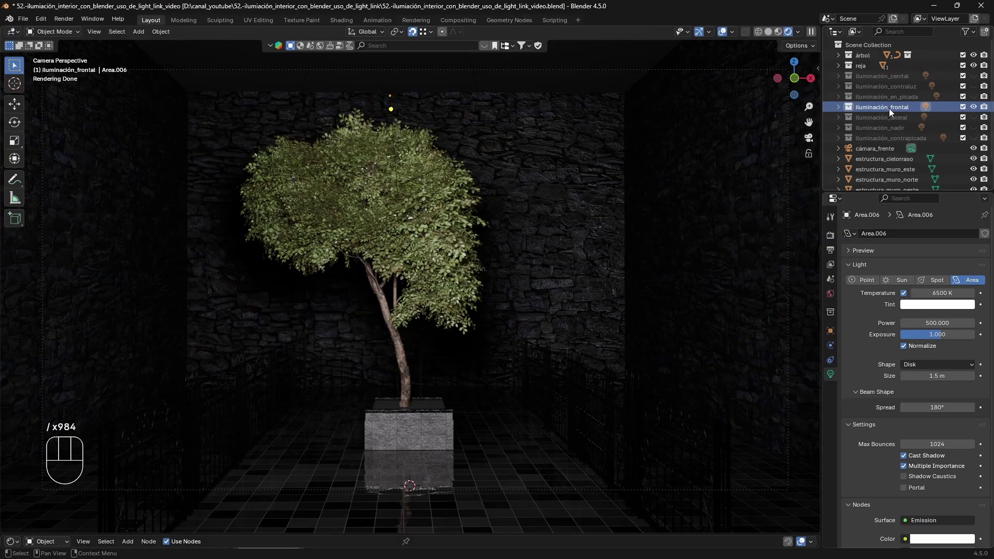
{"action": "left_click", "coordinate": [972, 87]}
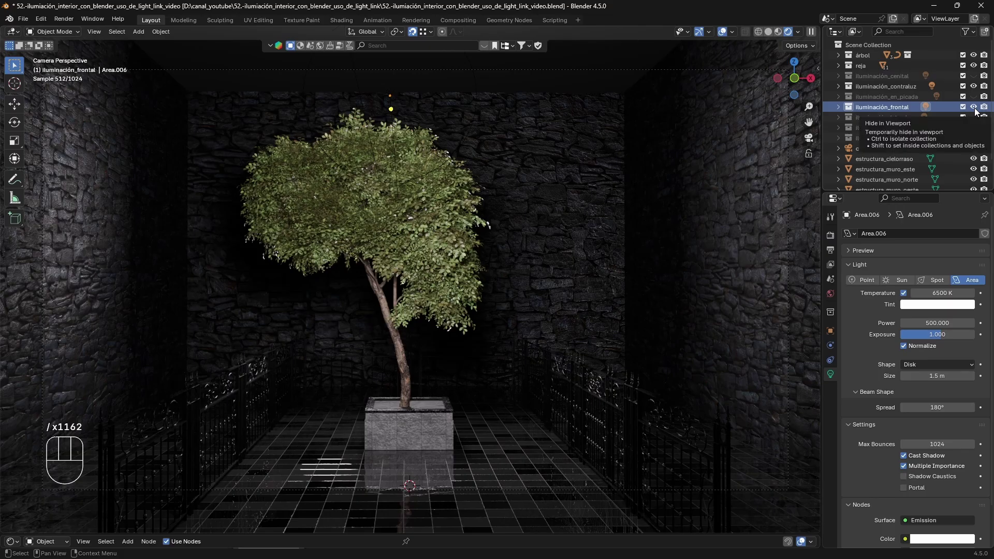
{"action": "left_click", "coordinate": [974, 86]}
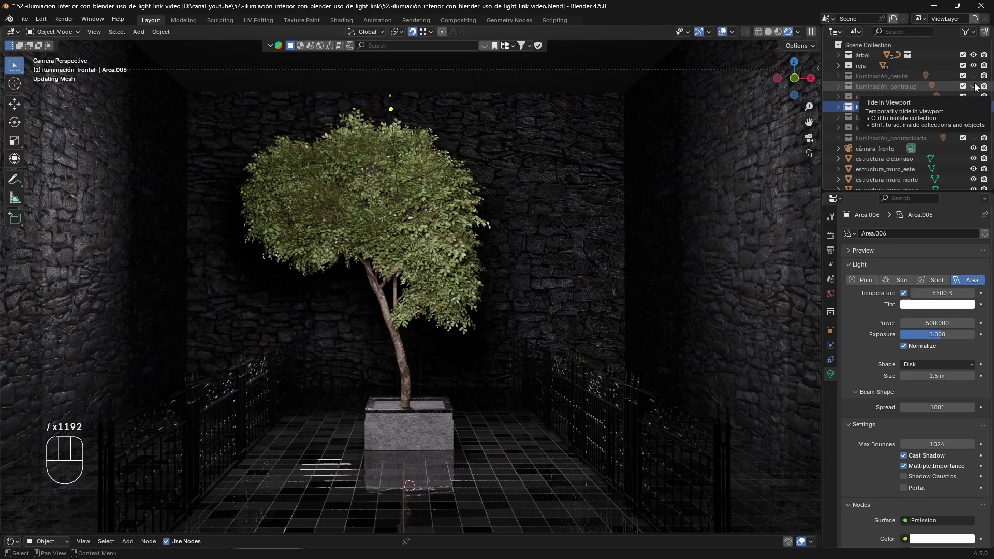
{"action": "left_click", "coordinate": [974, 86]}
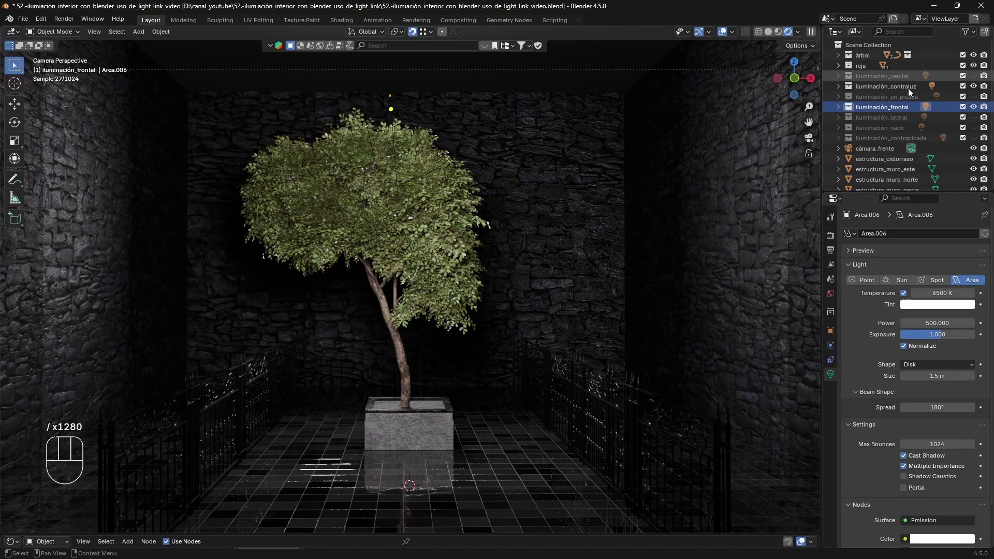
{"action": "left_click", "coordinate": [974, 97]}
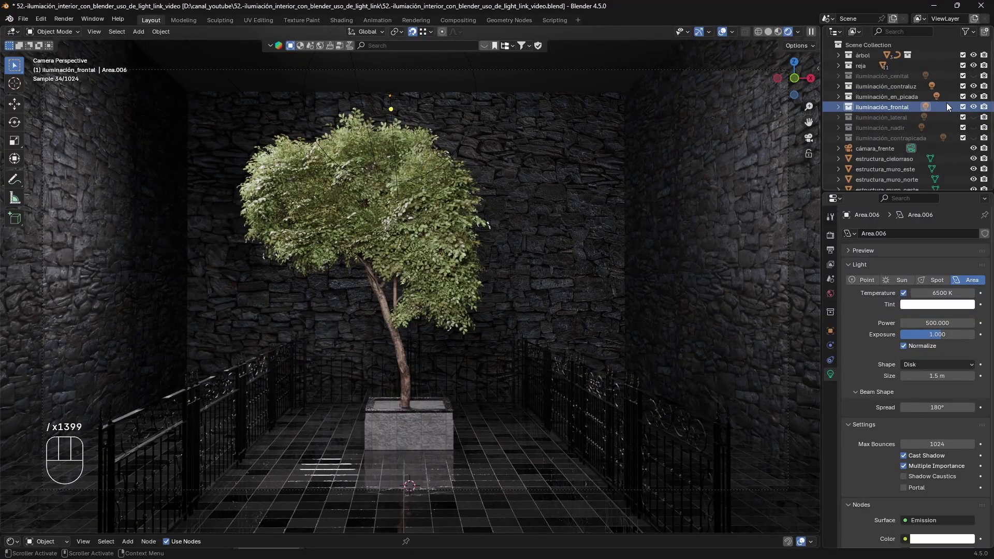
{"action": "left_click", "coordinate": [889, 76]}
{"action": "left_click", "coordinate": [907, 87]}
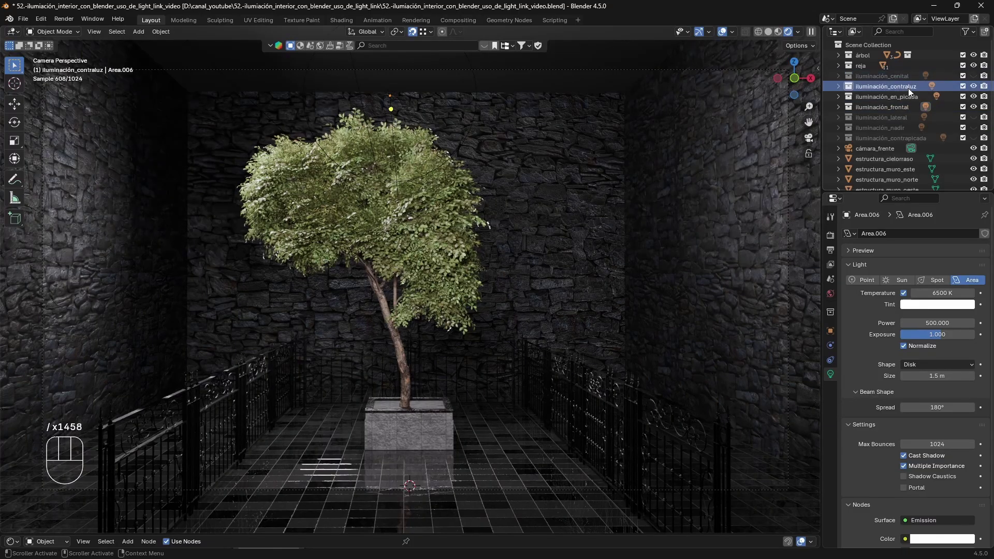
{"action": "left_click", "coordinate": [907, 97]}
{"action": "left_click", "coordinate": [903, 106]}
{"action": "left_click", "coordinate": [903, 116]}
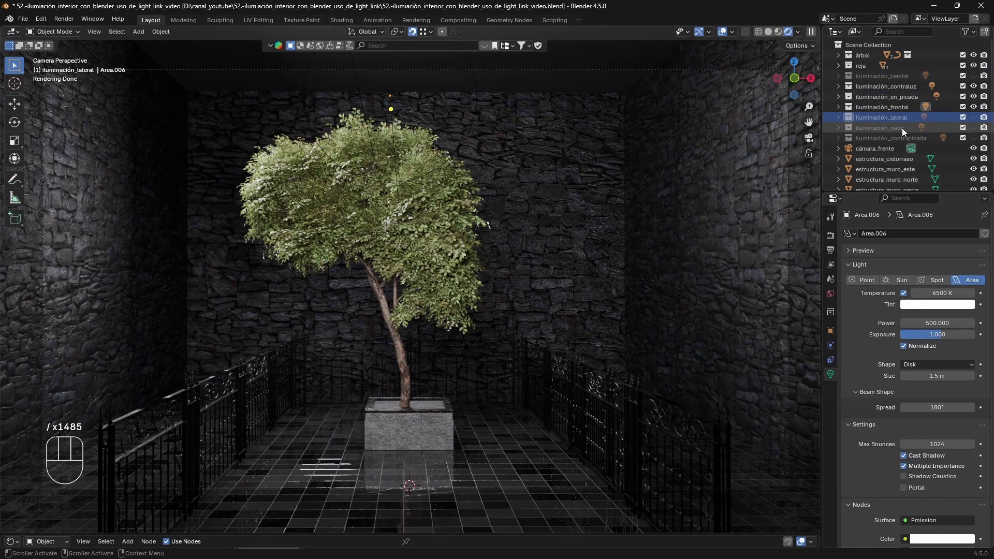
{"action": "left_click", "coordinate": [901, 128]}
{"action": "left_click", "coordinate": [903, 139]}
{"action": "left_click", "coordinate": [903, 77]}
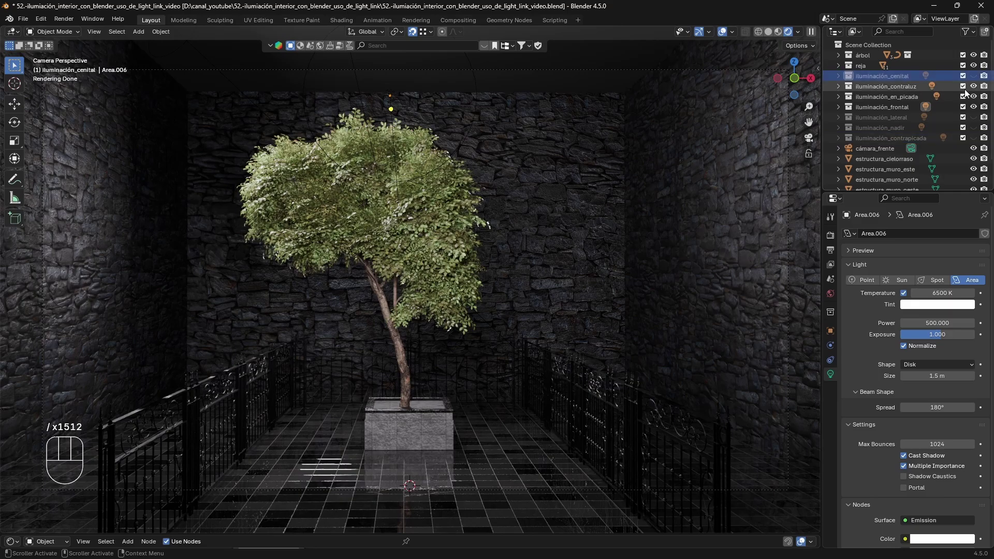
Step: Hide the visible lighting collections, and show iluminación_cenital, iluminación_contraluz and iluminación_en_picada one at a time to compare the combined lighting
{"action": "left_click_drag", "start_coordinate": [972, 86], "coordinate": [973, 139]}
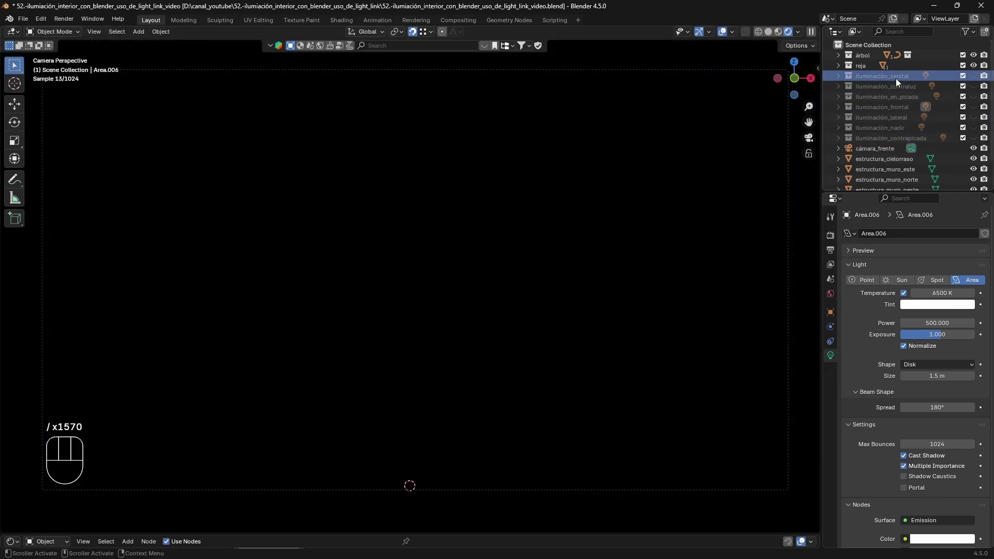
{"action": "left_click", "coordinate": [973, 76]}
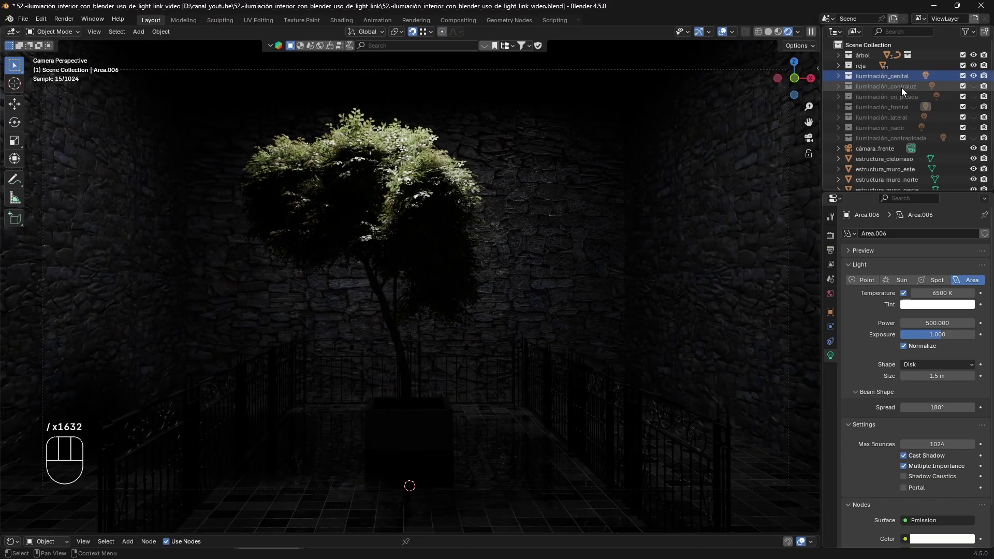
{"action": "left_click", "coordinate": [971, 86]}
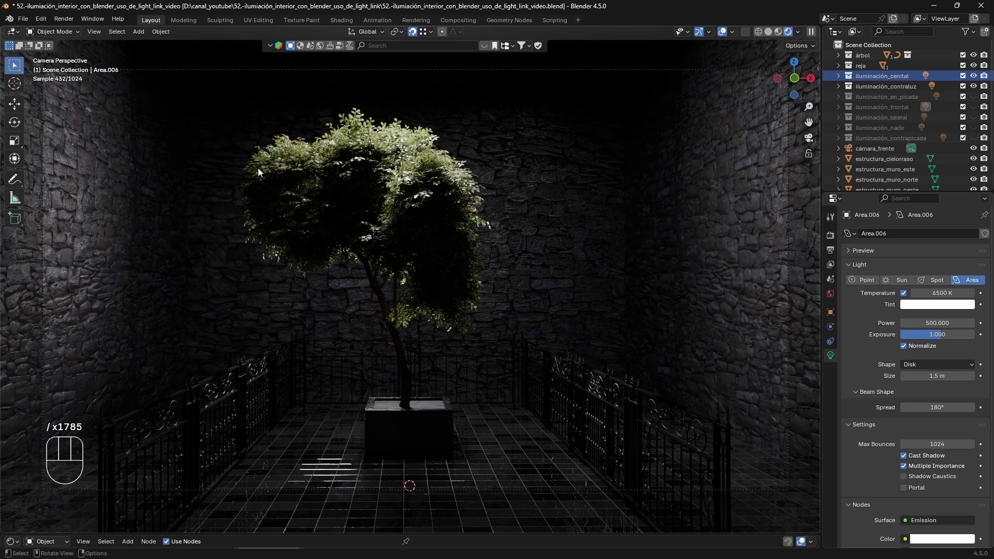
{"action": "left_click", "coordinate": [973, 96]}
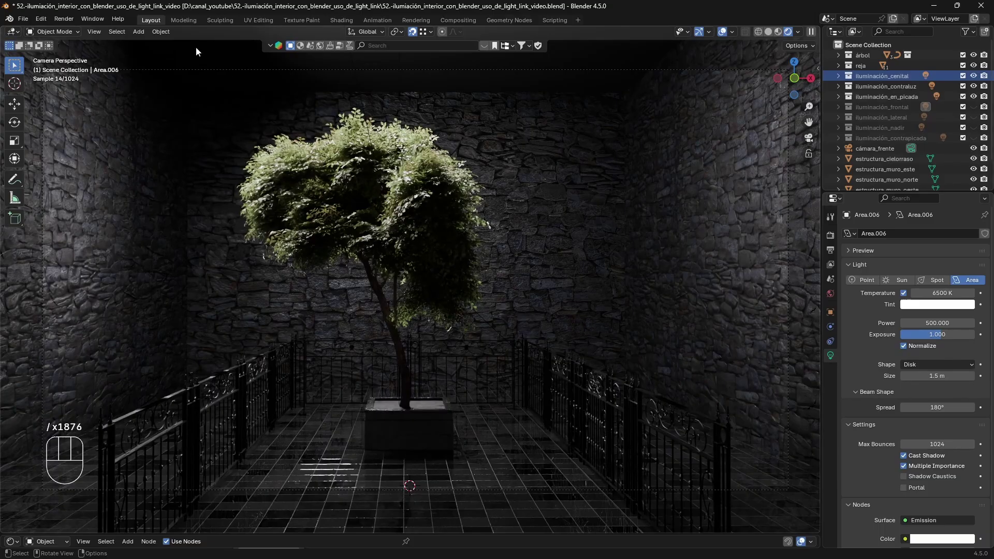
{"action": "left_click", "coordinate": [139, 31]}
{"action": "mouse_move", "coordinate": [159, 178]}
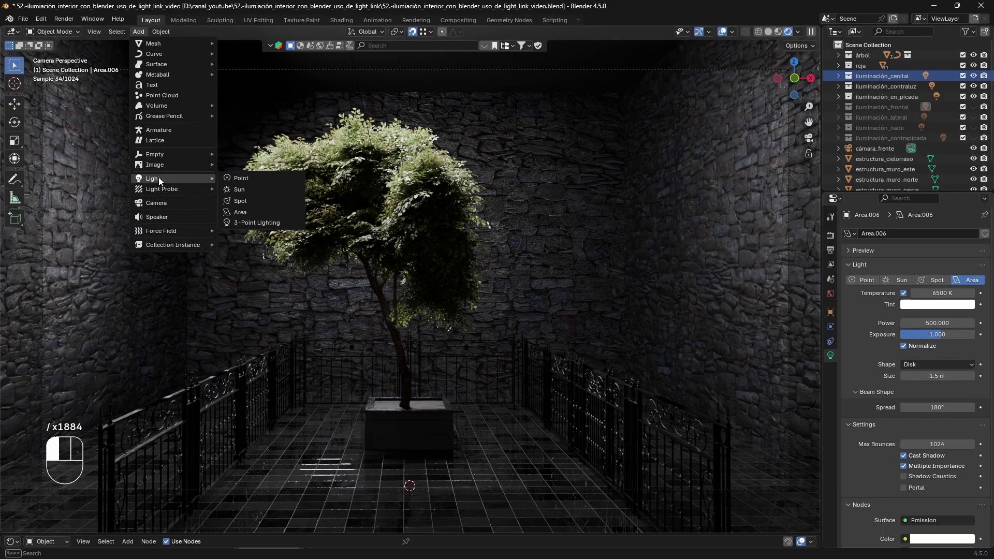
{"action": "left_click", "coordinate": [248, 223]}
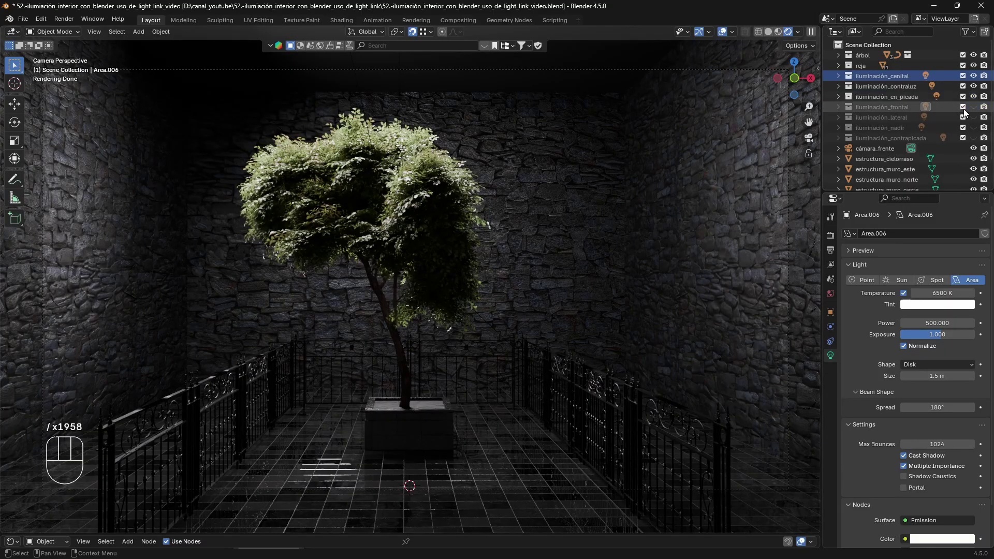
Step: Show the iluminación_lateral, iluminación_nadir, iluminación_contrapicada and iluminación_frontal collections in turn so all lighting types are combined
{"action": "left_click", "coordinate": [973, 117]}
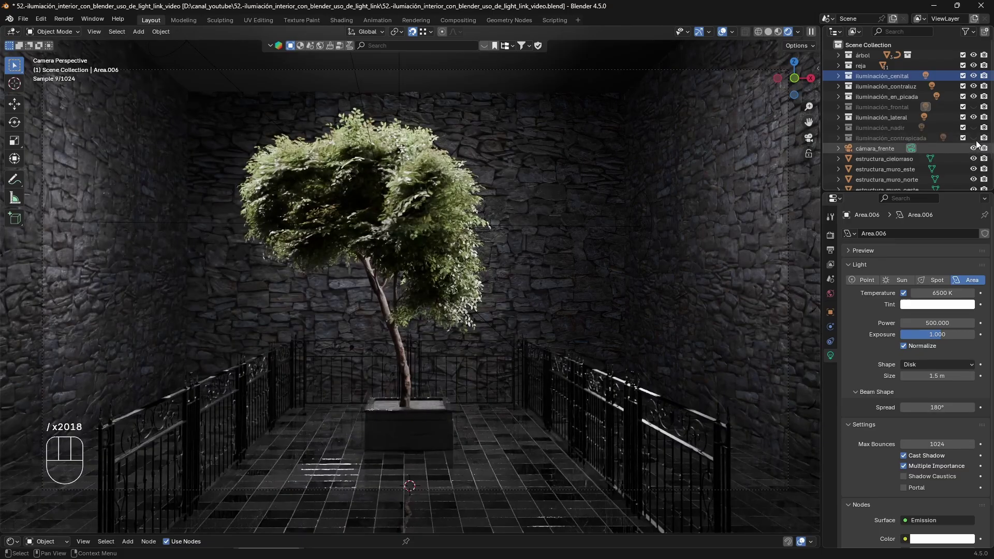
{"action": "left_click", "coordinate": [974, 127]}
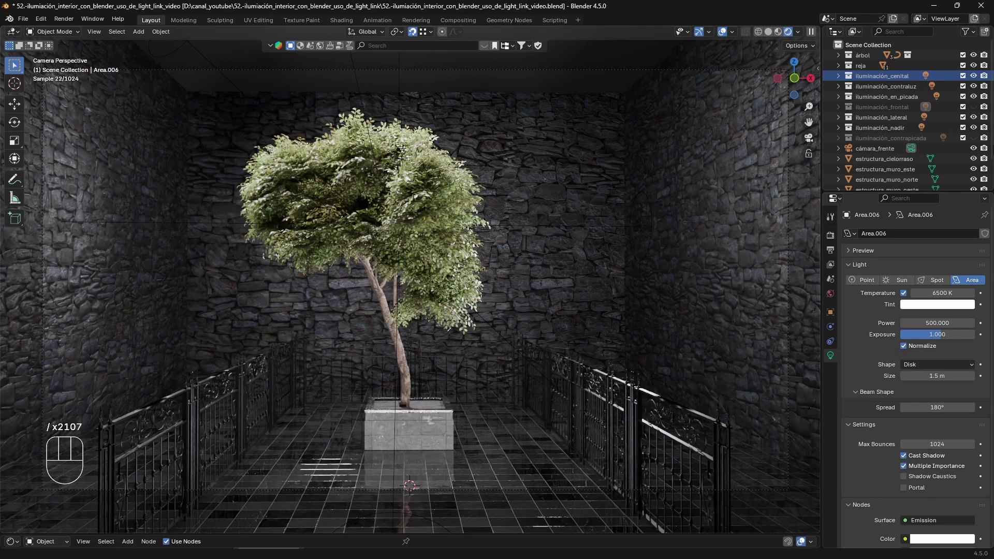
{"action": "left_click", "coordinate": [974, 138]}
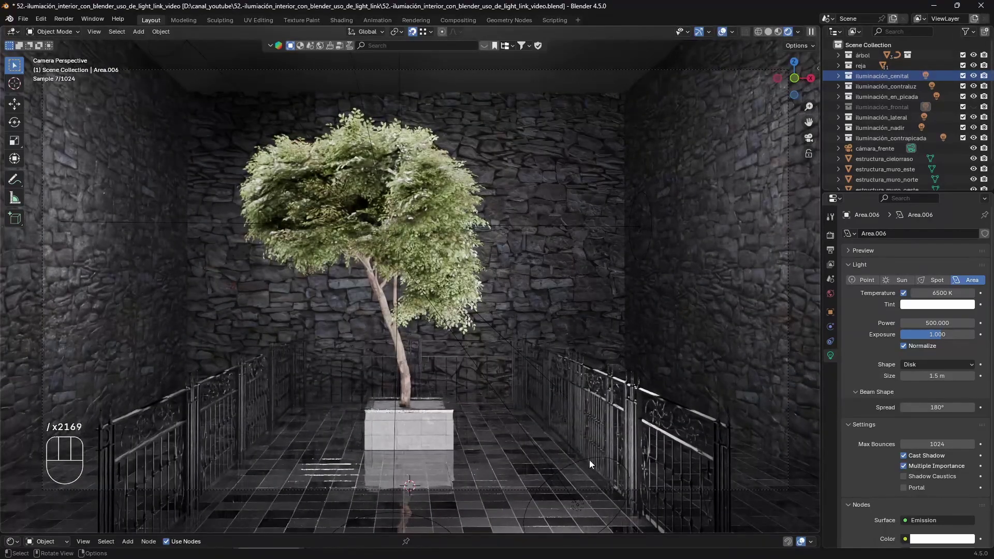
{"action": "left_click", "coordinate": [974, 108]}
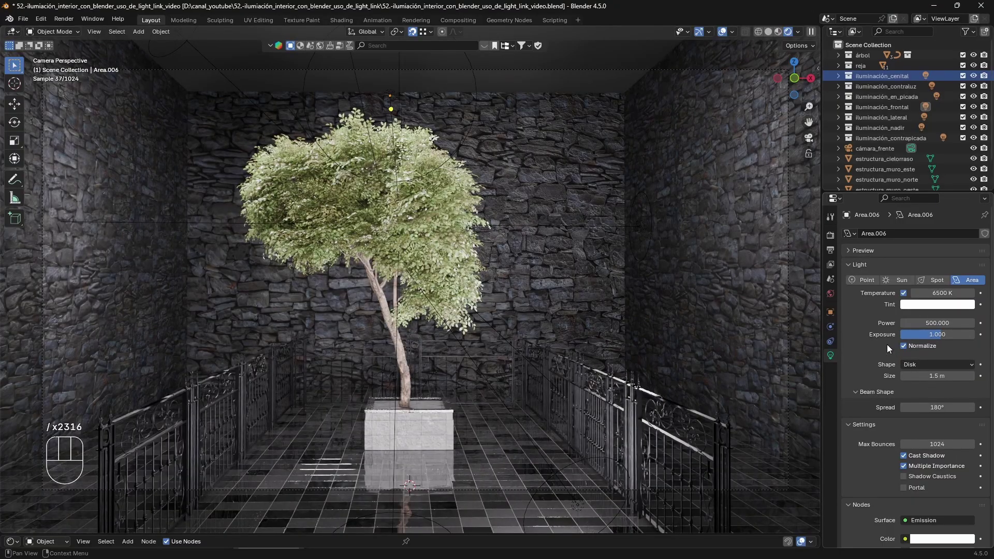
Step: Try lowering the Area.006 light's exposure to -3.521 and undo the change
{"action": "left_click", "coordinate": [951, 334]}
{"action": "type", "text": "çççççççççççççççççççççç"}
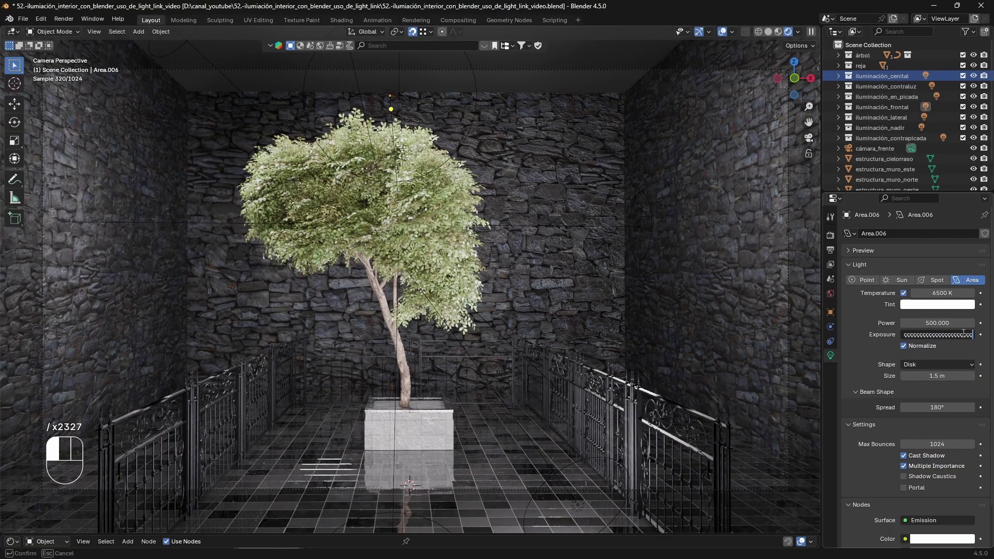
{"action": "key", "text": "Escape"}
{"action": "left_click_drag", "start_coordinate": [951, 335], "coordinate": [927, 334]}
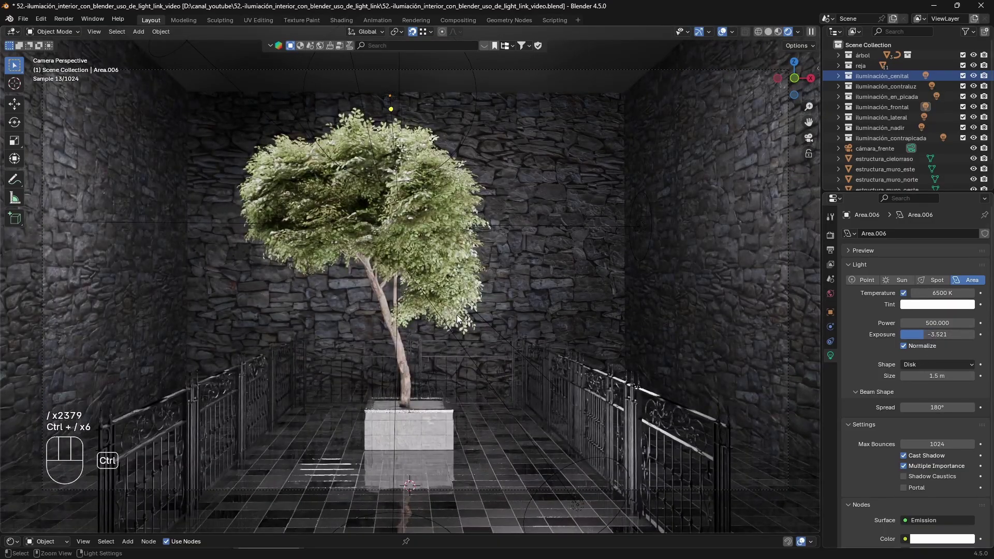
{"action": "key", "text": "ctrl+z"}
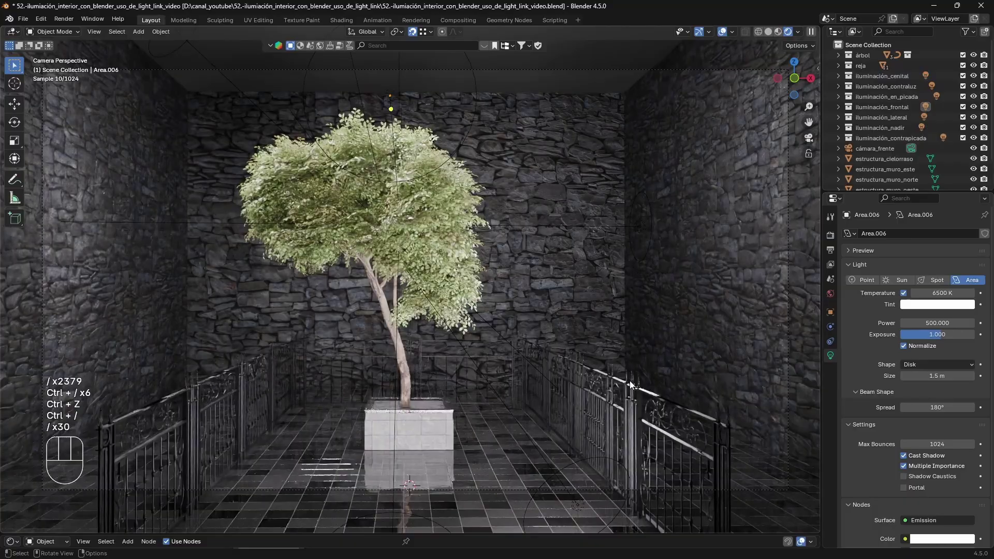
{"action": "left_click", "coordinate": [886, 76]}
{"action": "left_click", "coordinate": [886, 97]}
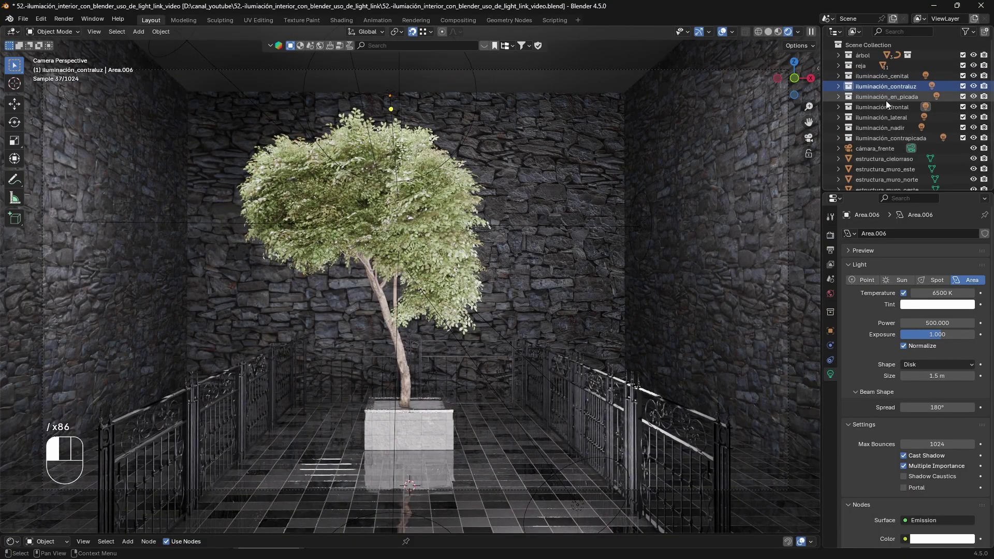
{"action": "left_click", "coordinate": [886, 103]}
{"action": "left_click", "coordinate": [886, 117]}
{"action": "left_click", "coordinate": [884, 128]}
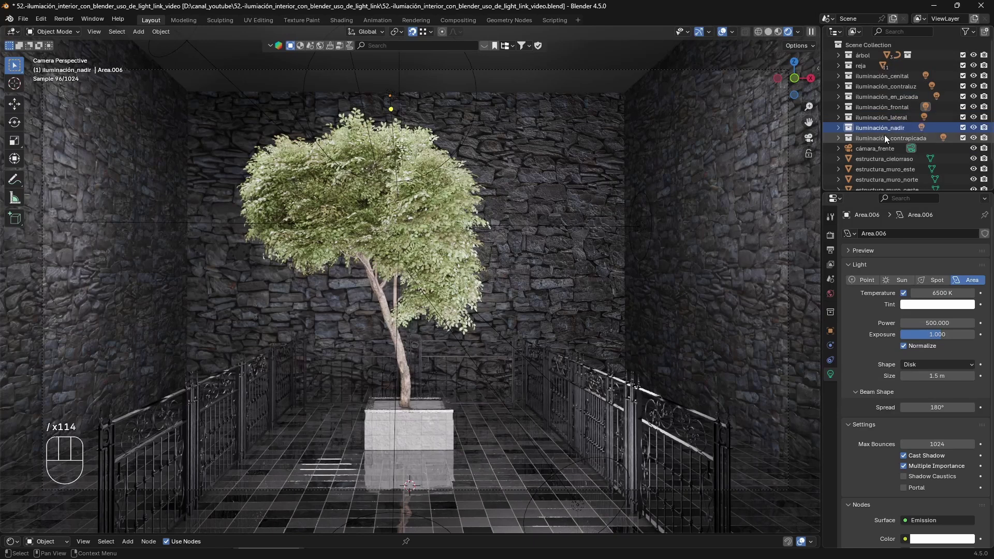
{"action": "left_click", "coordinate": [883, 139]}
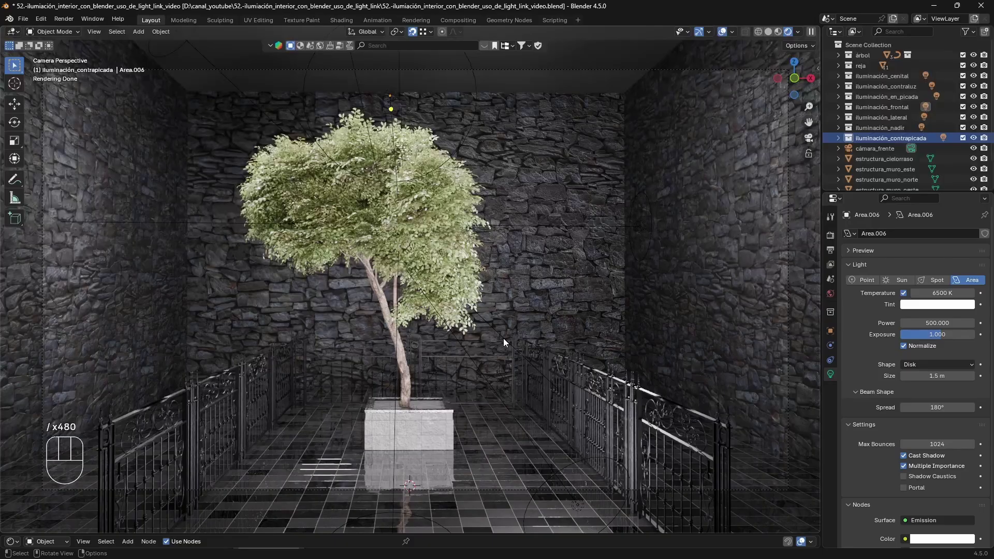
{"action": "key", "text": "ctrl+shift"}
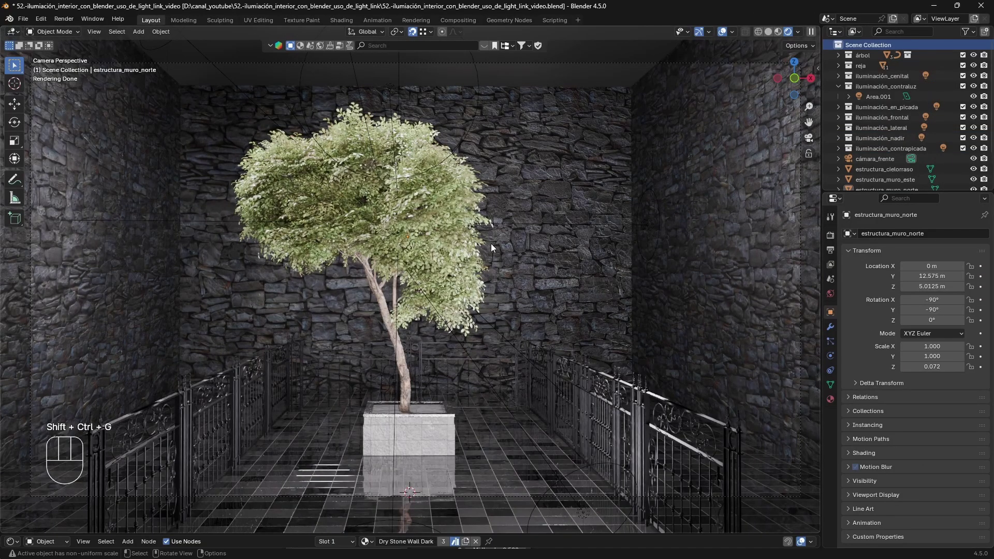
Step: Collapse iluminación_contraluz and hide the cenital, en_picada, frontal, lateral, nadir and contrapicada lighting collections, leaving only the backlight on
{"action": "left_click", "coordinate": [838, 86]}
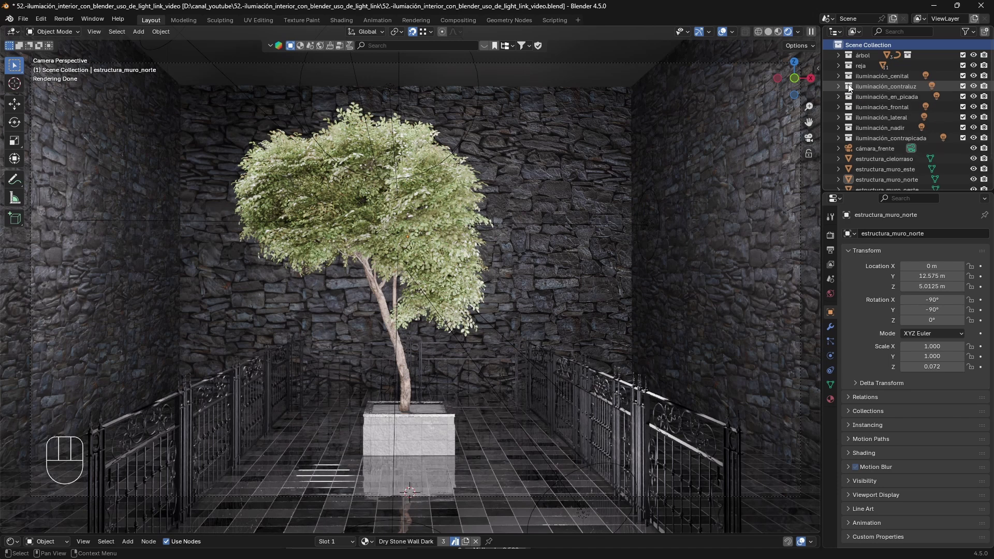
{"action": "left_click", "coordinate": [973, 76]}
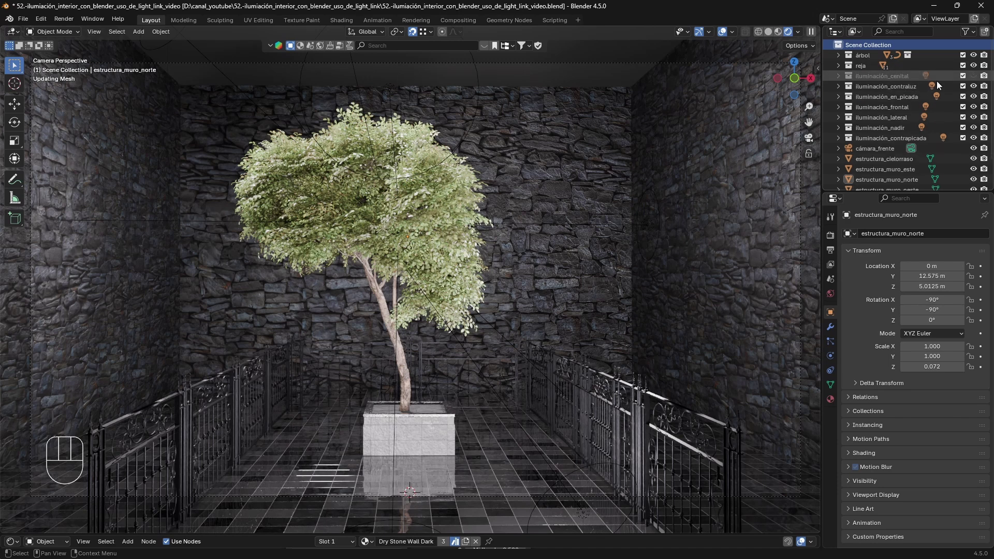
{"action": "left_click", "coordinate": [973, 97]}
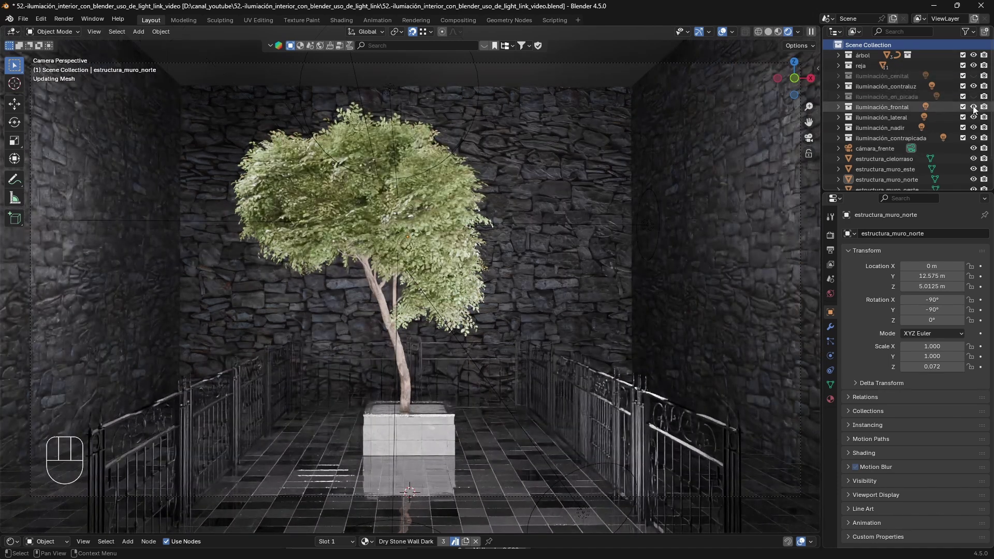
{"action": "left_click", "coordinate": [973, 106]}
{"action": "left_click", "coordinate": [973, 117]}
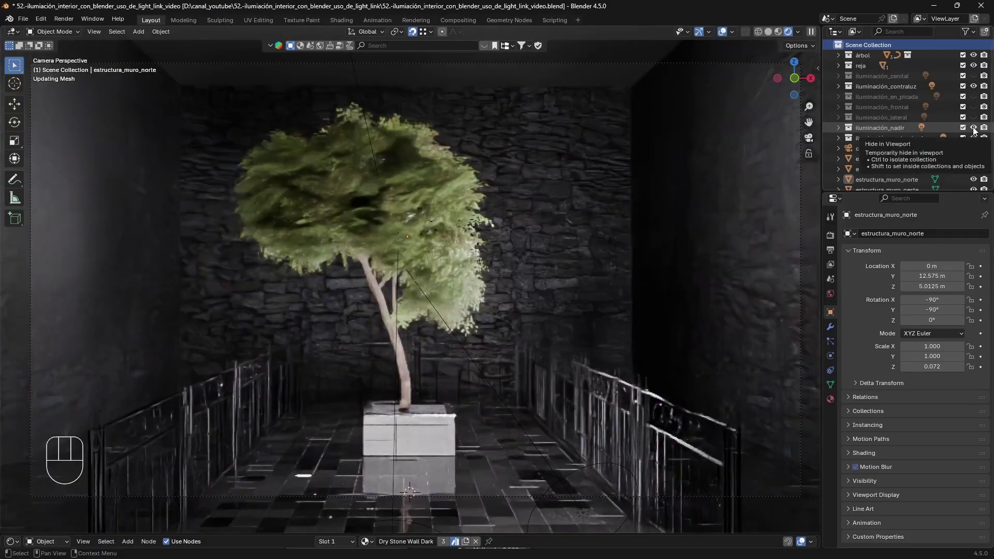
{"action": "left_click", "coordinate": [972, 128]}
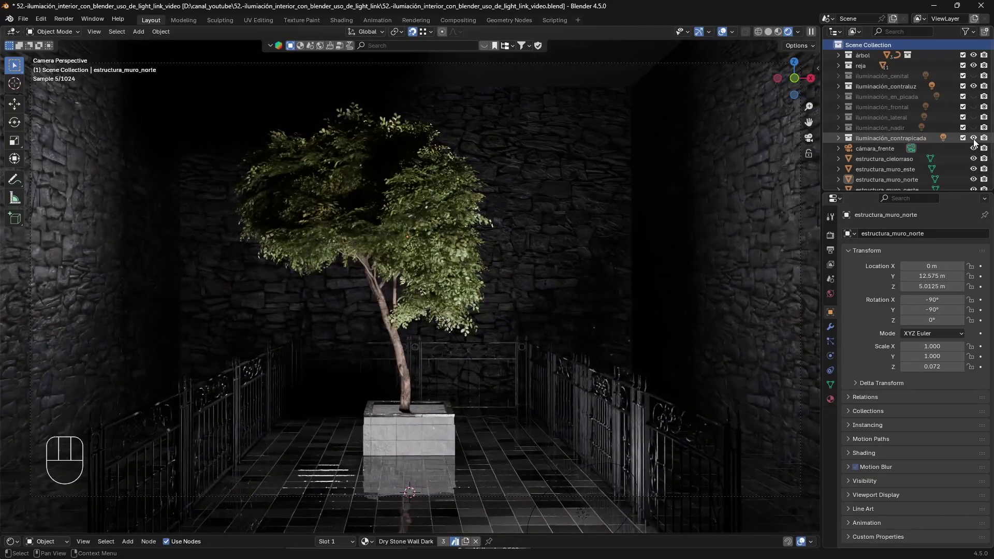
{"action": "left_click", "coordinate": [973, 137]}
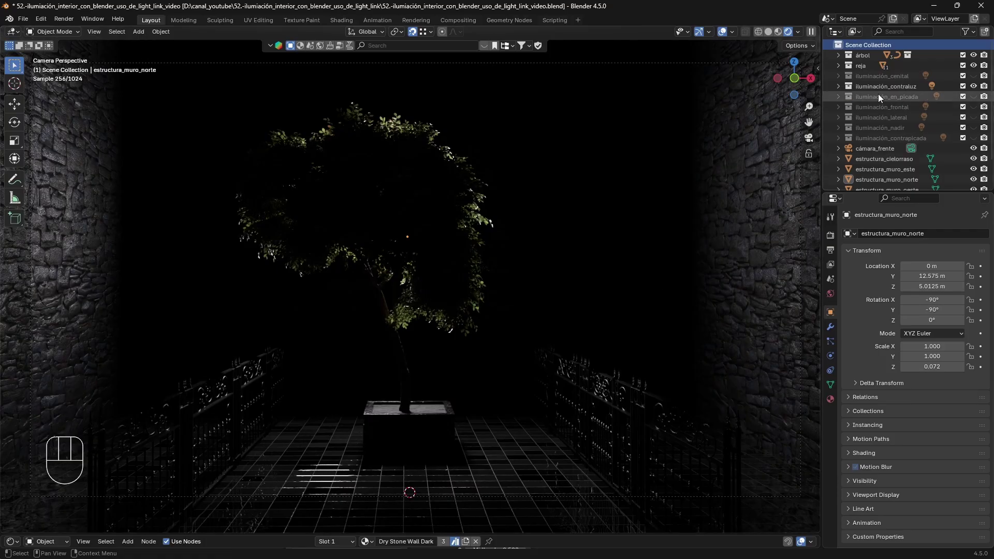
Step: Link the árbol collection as an included receiver of the Area.001 backlight in iluminación_contraluz, and clear the selection
{"action": "left_click", "coordinate": [864, 87]}
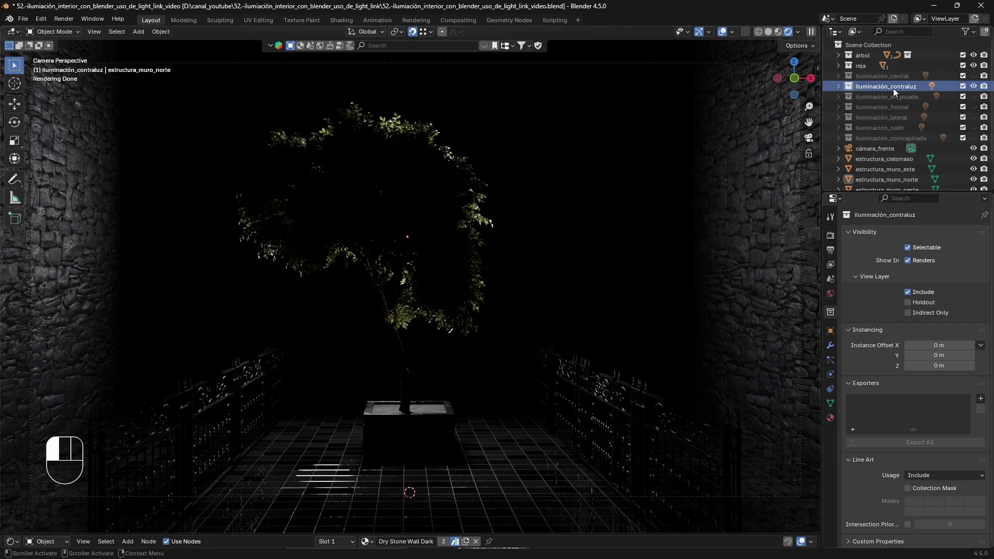
{"action": "left_click", "coordinate": [838, 86]}
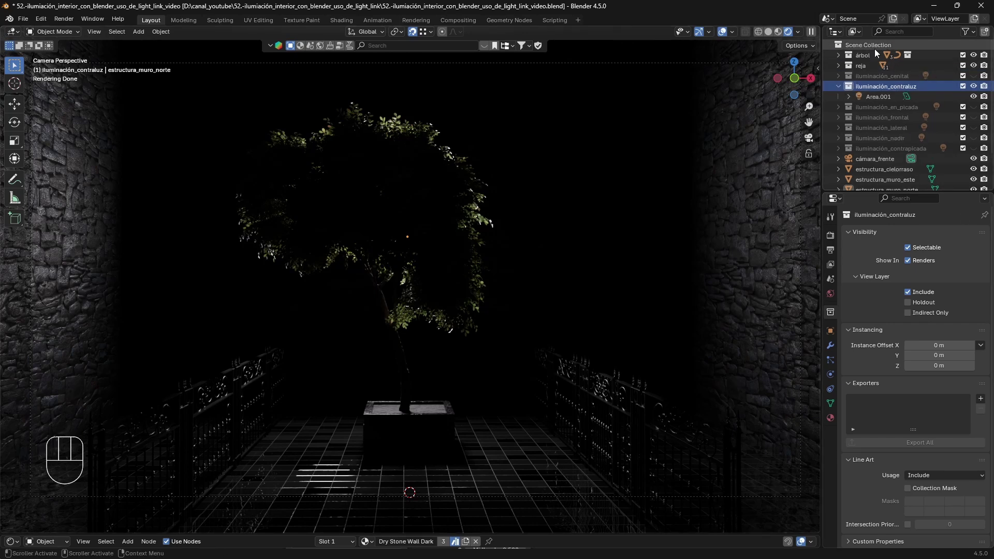
{"action": "left_click", "coordinate": [860, 96]}
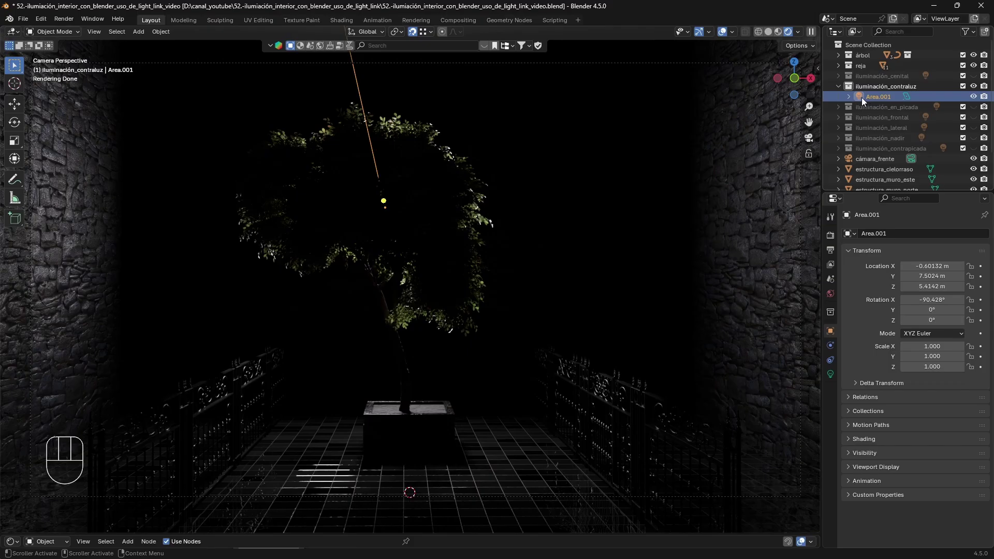
{"action": "left_click", "coordinate": [861, 97]}
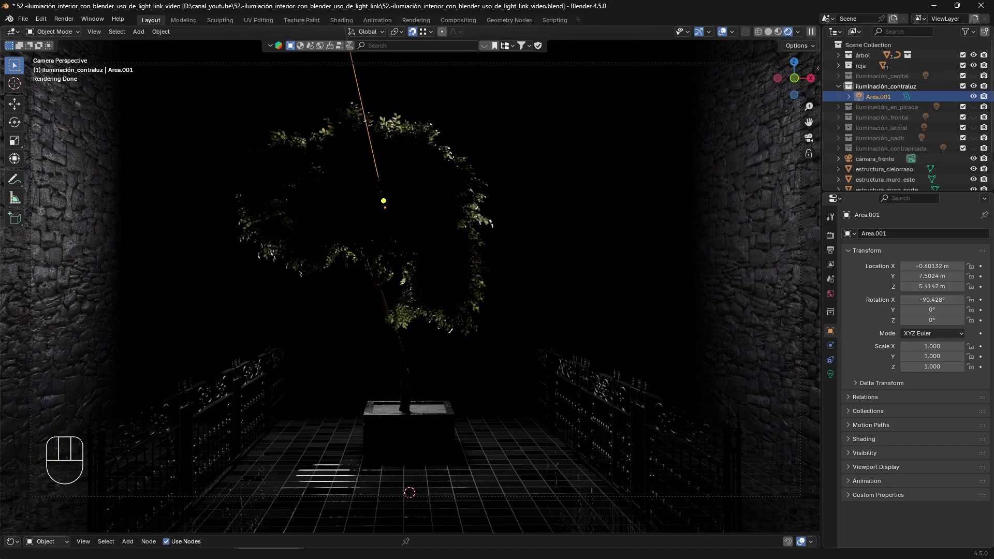
{"action": "key", "text": "ctrl"}
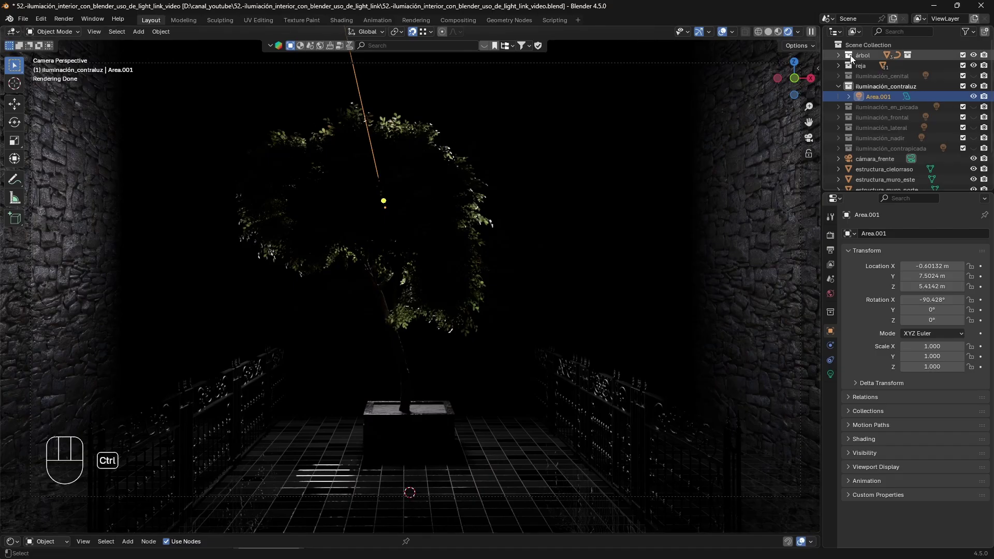
{"action": "left_click", "coordinate": [850, 55], "text": "ctrl"}
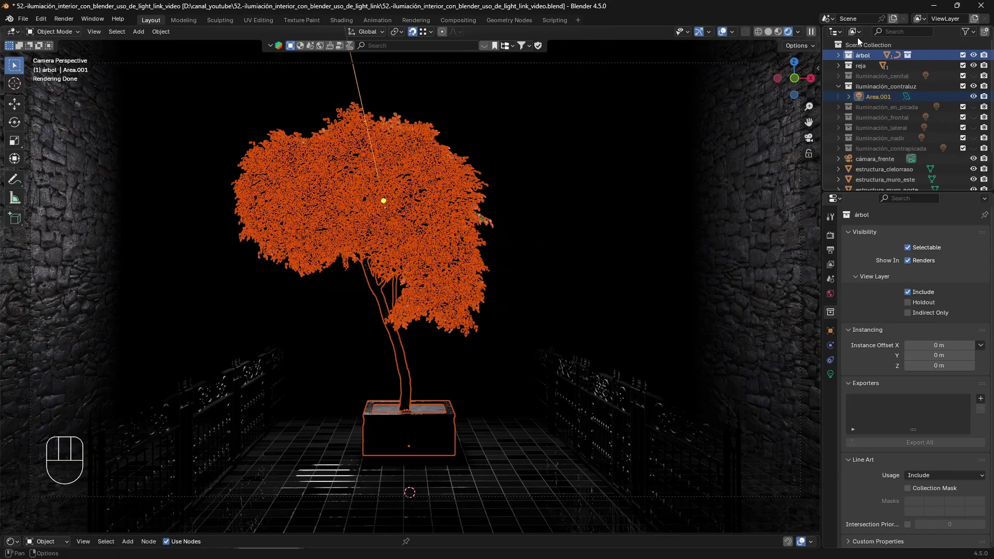
{"action": "key", "text": "ctrl+l"}
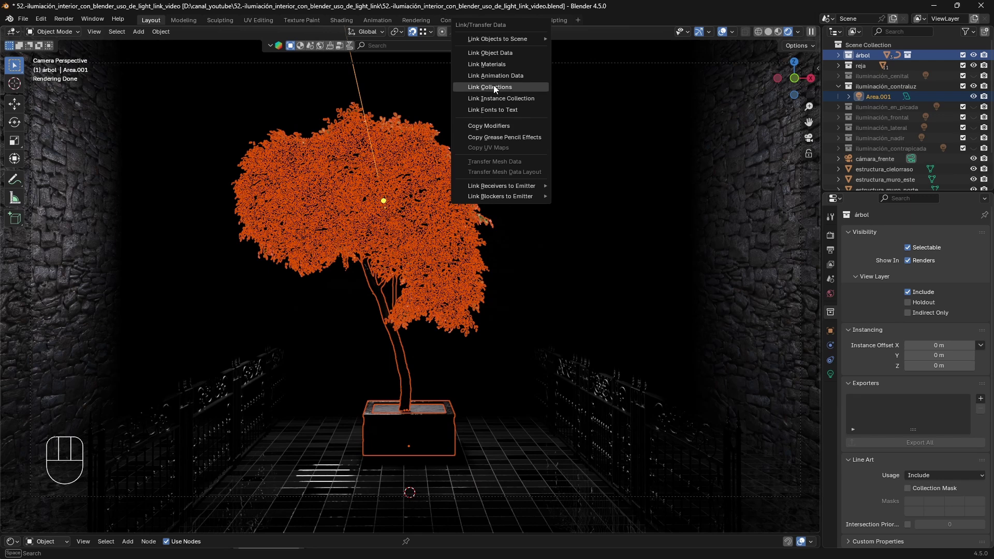
{"action": "mouse_move", "coordinate": [485, 188]}
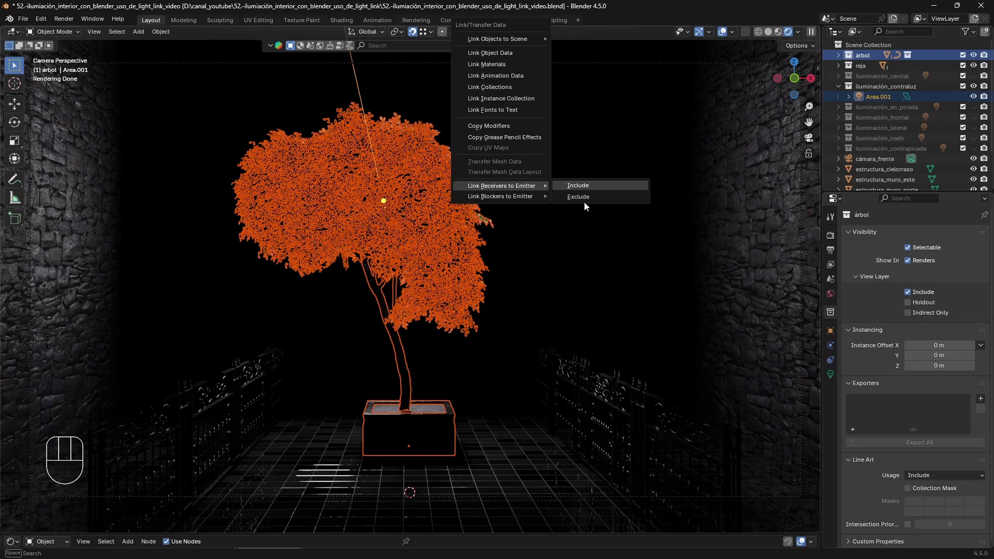
{"action": "left_click", "coordinate": [583, 186]}
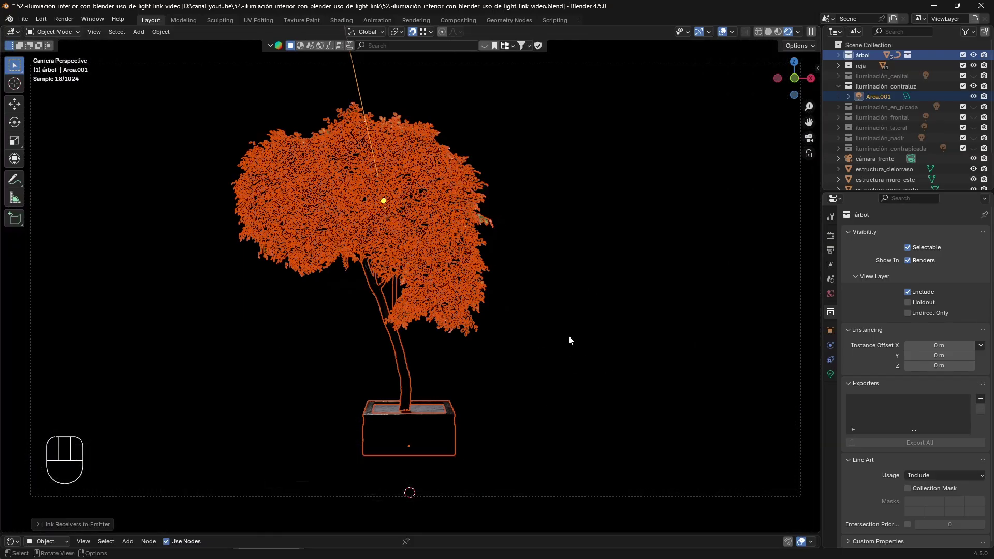
{"action": "left_click", "coordinate": [850, 41]}
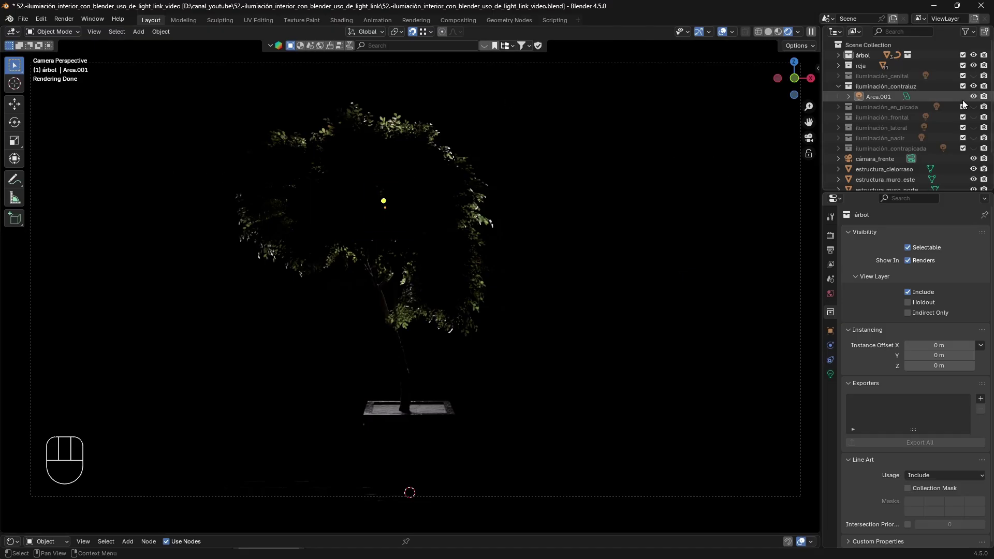
Step: Show the iluminación_cenital, en_picada, frontal, lateral, nadir and contrapicada collections in turn to combine them with the tree-only backlight
{"action": "left_click", "coordinate": [973, 76]}
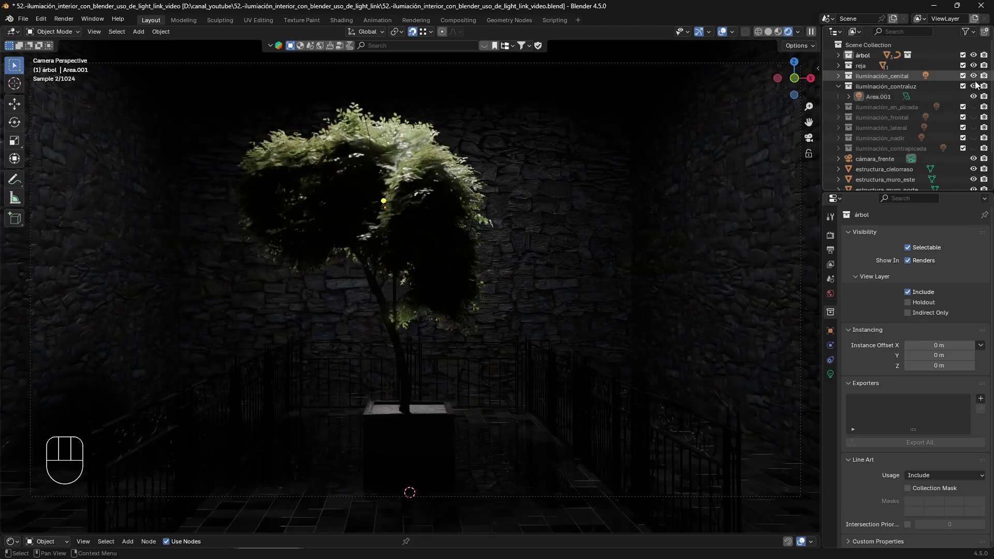
{"action": "left_click", "coordinate": [974, 107]}
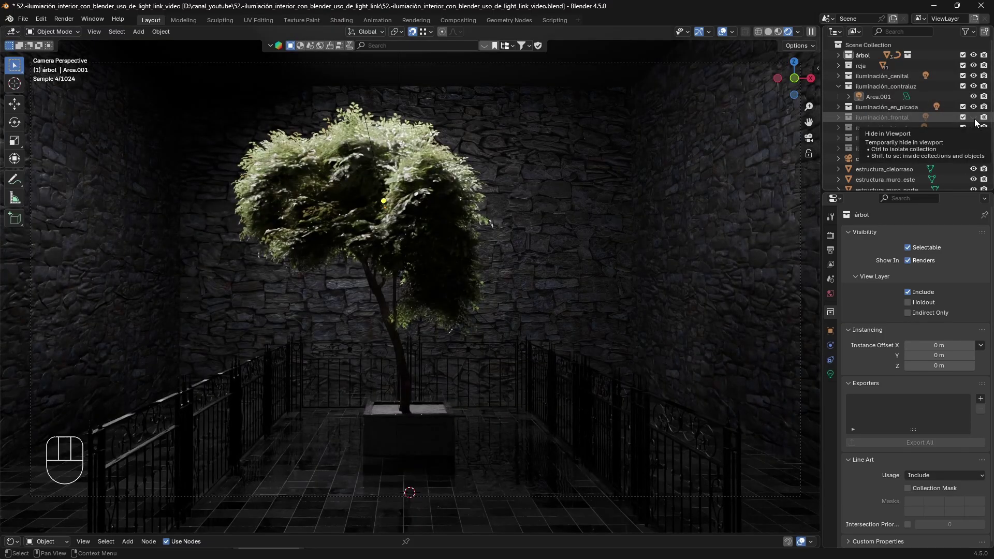
{"action": "left_click", "coordinate": [973, 118]}
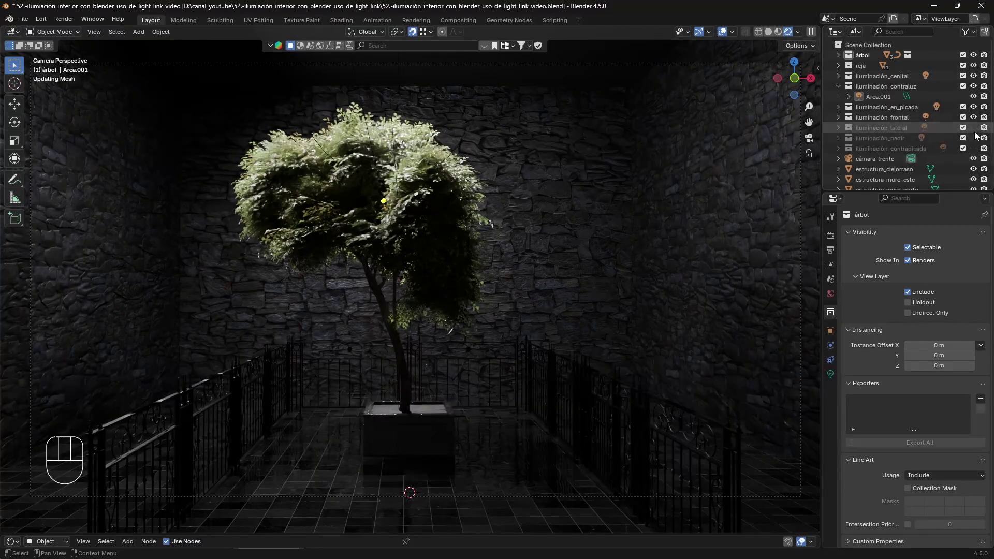
{"action": "left_click", "coordinate": [974, 128]}
{"action": "left_click", "coordinate": [973, 139]}
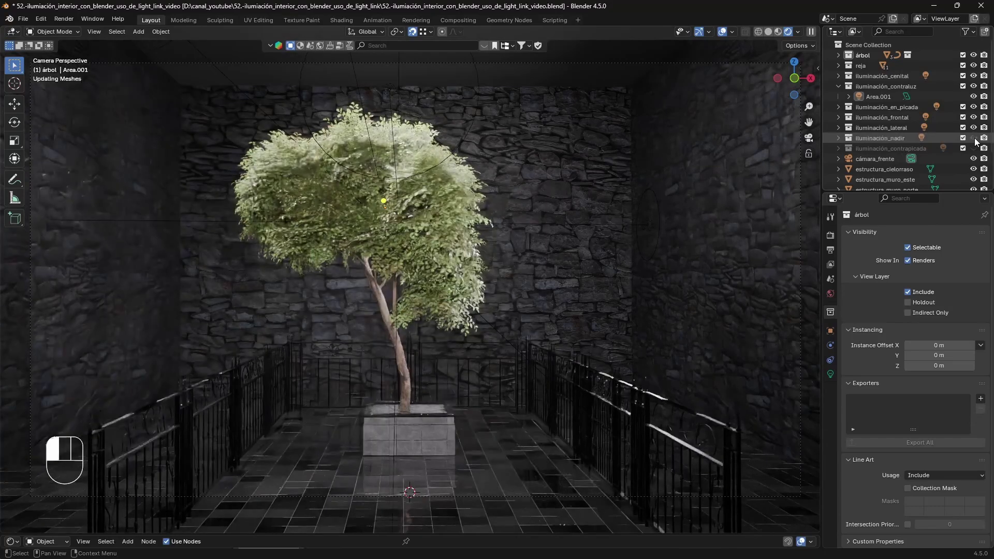
{"action": "left_click", "coordinate": [973, 149]}
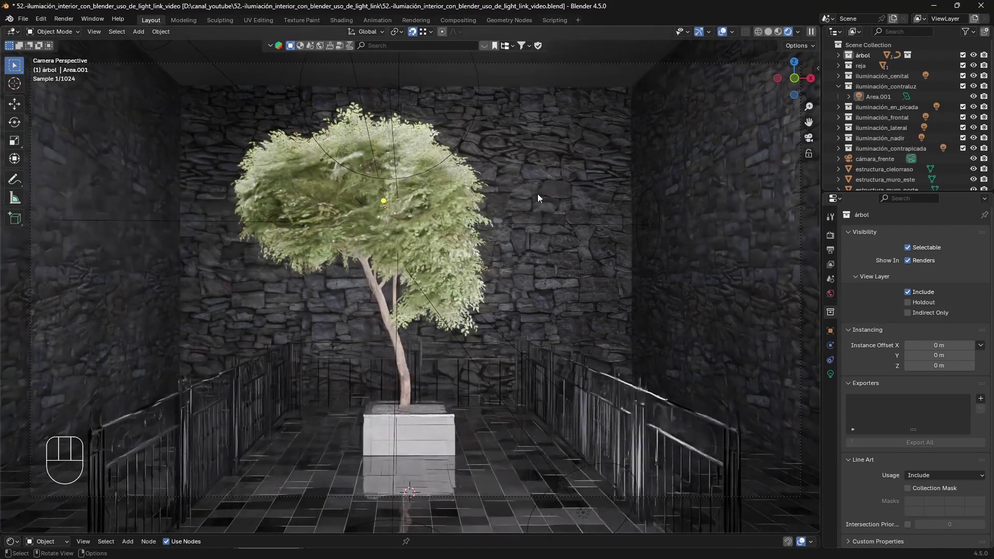
Step: Hide the contrapicada, nadir, lateral, frontal, cenital and contraluz lighting collections, leaving only iluminación_en_picada on
{"action": "left_click", "coordinate": [974, 148]}
{"action": "left_click", "coordinate": [973, 138]}
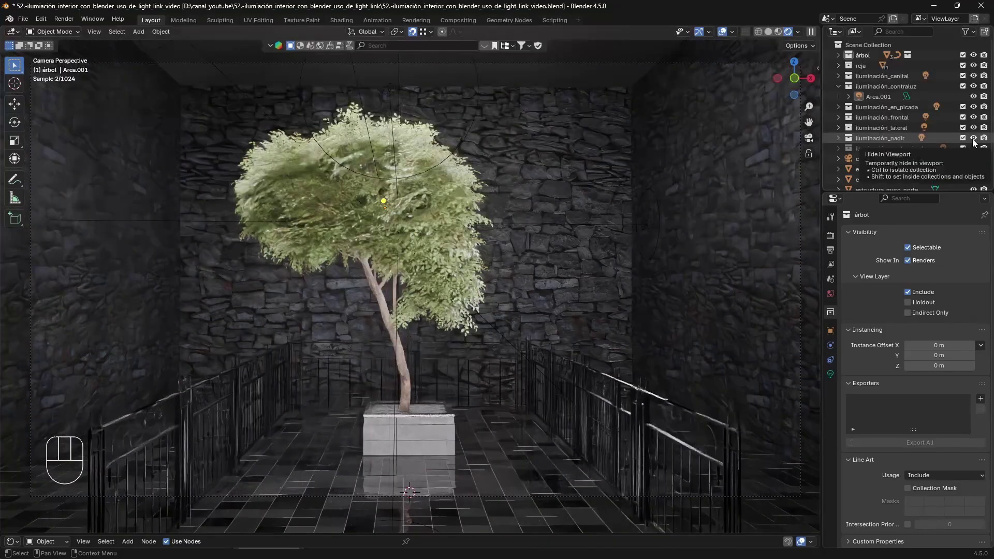
{"action": "left_click", "coordinate": [973, 128]}
{"action": "left_click", "coordinate": [974, 118]}
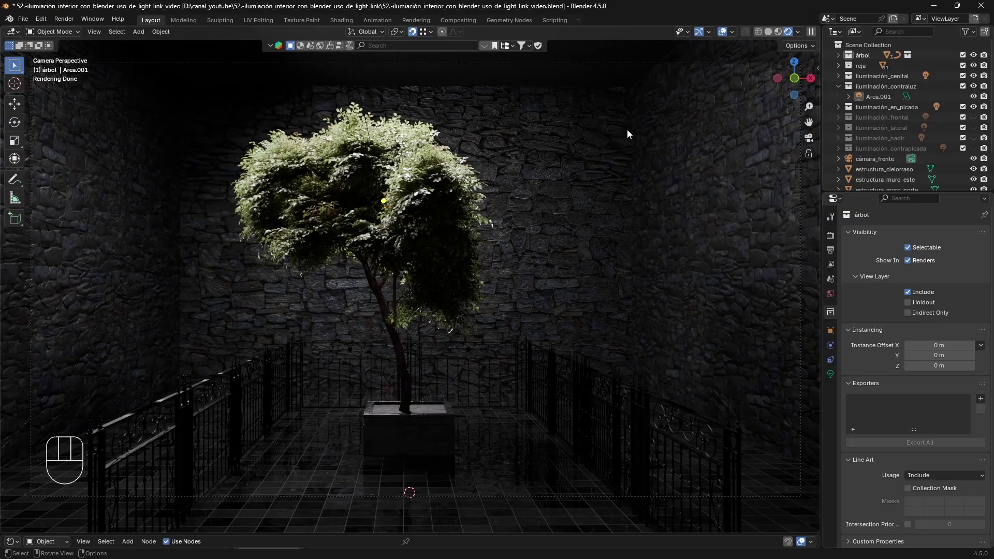
{"action": "key", "text": "shift+ctrl+g"}
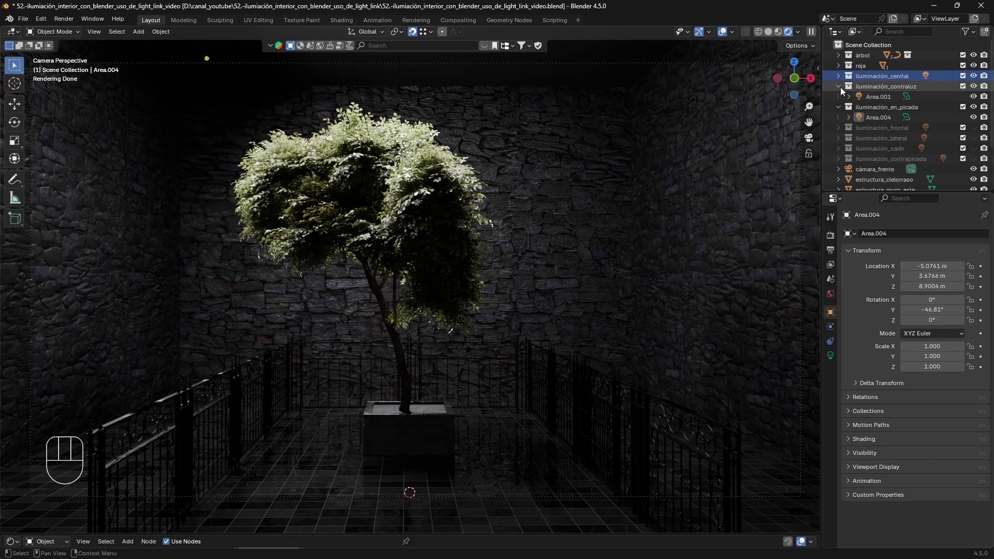
{"action": "left_click", "coordinate": [973, 76]}
{"action": "left_click", "coordinate": [973, 86]}
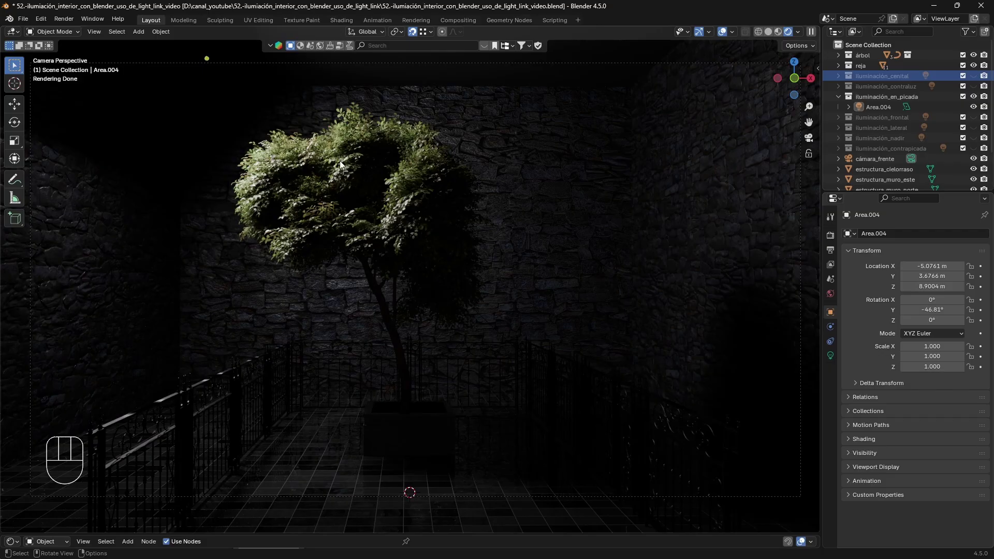
{"action": "left_click", "coordinate": [682, 219]}
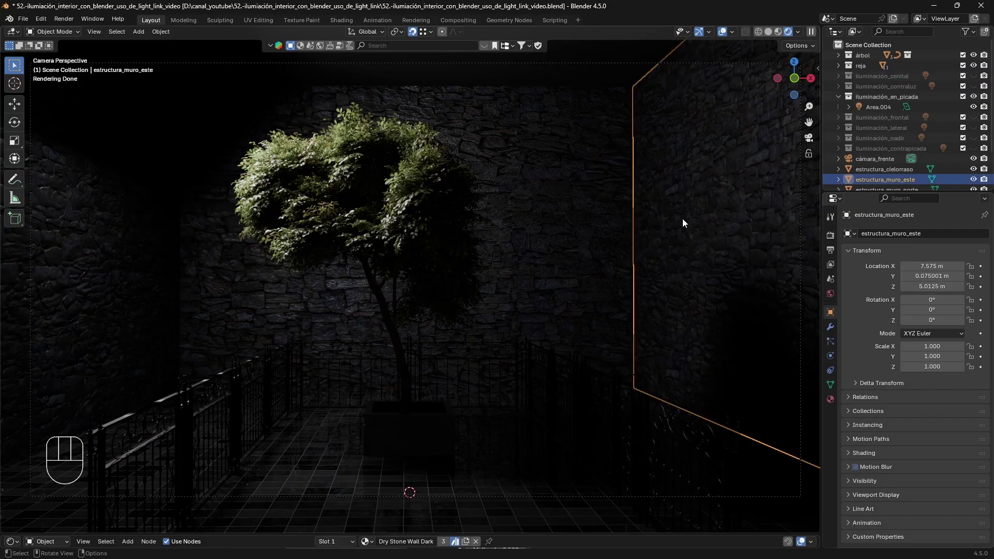
{"action": "left_click", "coordinate": [511, 172]}
{"action": "left_click", "coordinate": [100, 185]}
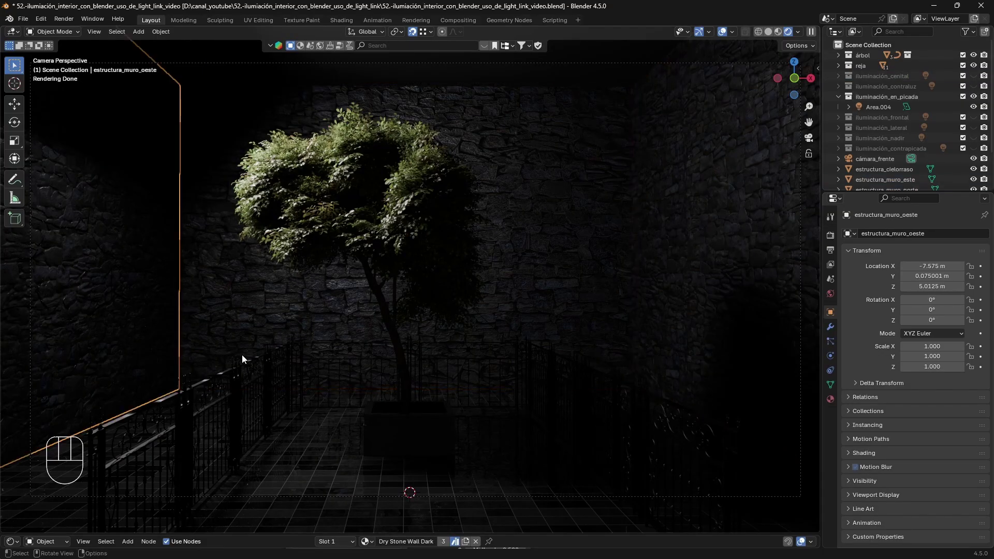
{"action": "left_click", "coordinate": [441, 287]}
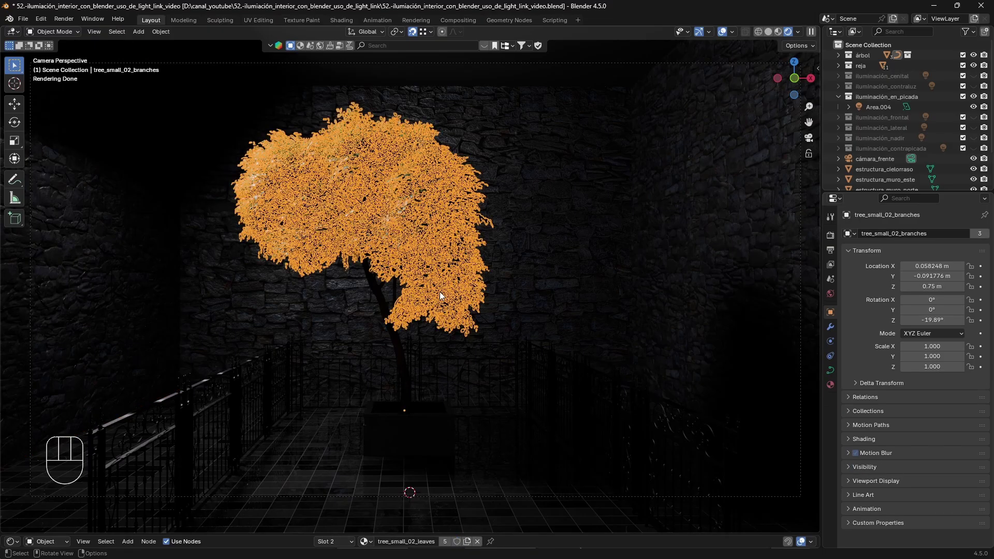
{"action": "left_click", "coordinate": [530, 362]}
{"action": "left_click", "coordinate": [874, 45]}
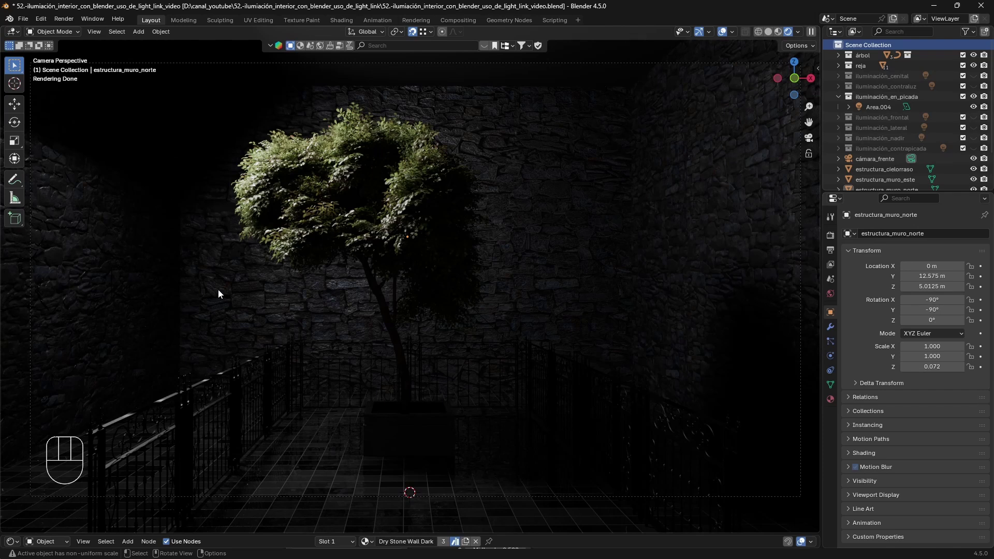
Step: Exclude the east, north and west walls as receivers of the Area.004 light in iluminación_en_picada, and clear the selection
{"action": "left_click", "coordinate": [717, 207]}
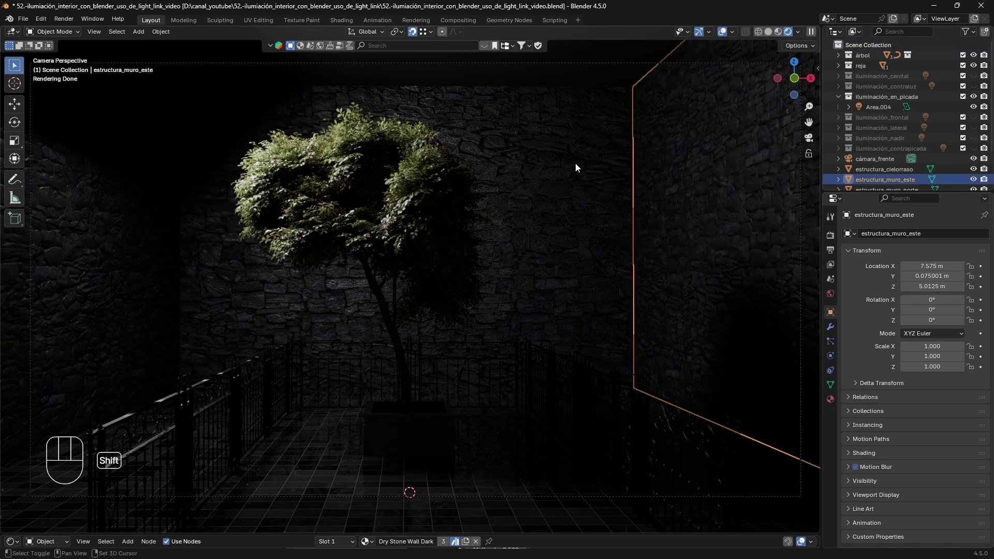
{"action": "left_click", "coordinate": [315, 218], "text": "shift"}
{"action": "left_click", "coordinate": [128, 190], "text": "shift"}
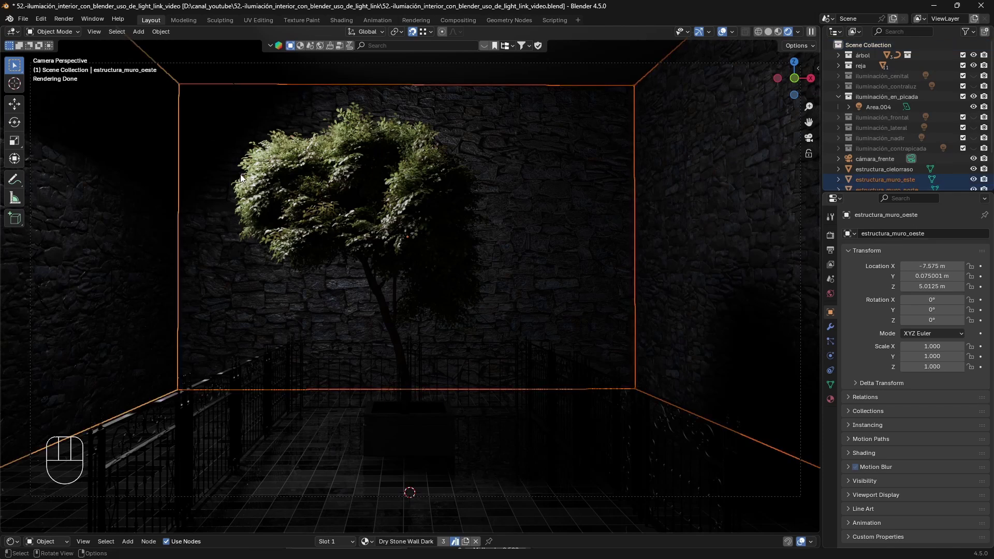
{"action": "left_click", "coordinate": [858, 107], "text": "ctrl"}
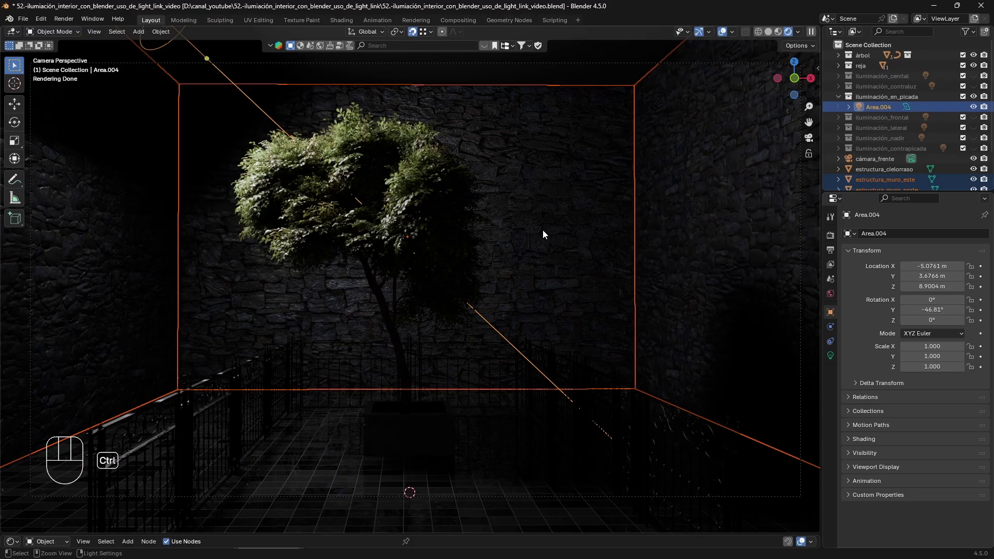
{"action": "key", "text": "ctrl+l"}
{"action": "mouse_move", "coordinate": [543, 234]}
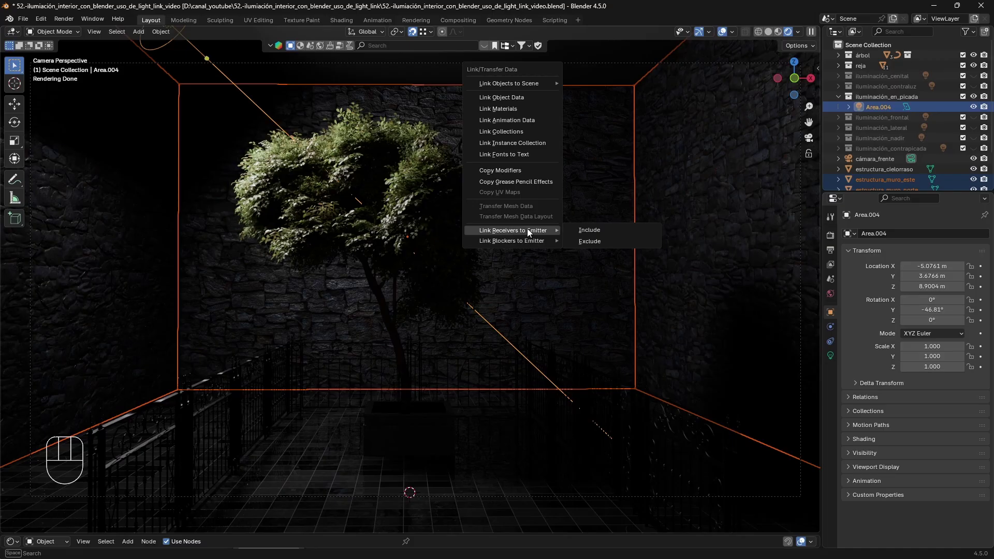
{"action": "left_click", "coordinate": [587, 241]}
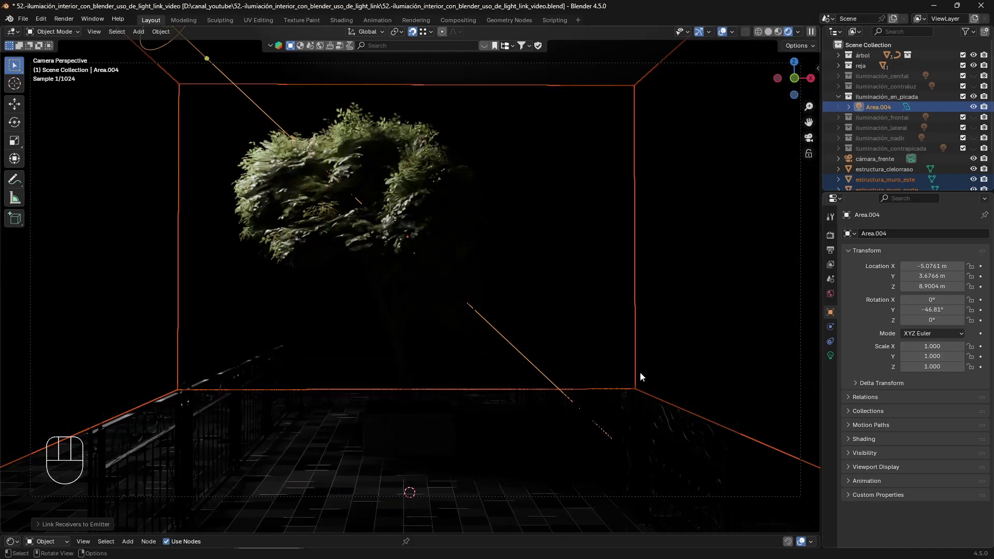
{"action": "left_click", "coordinate": [474, 484]}
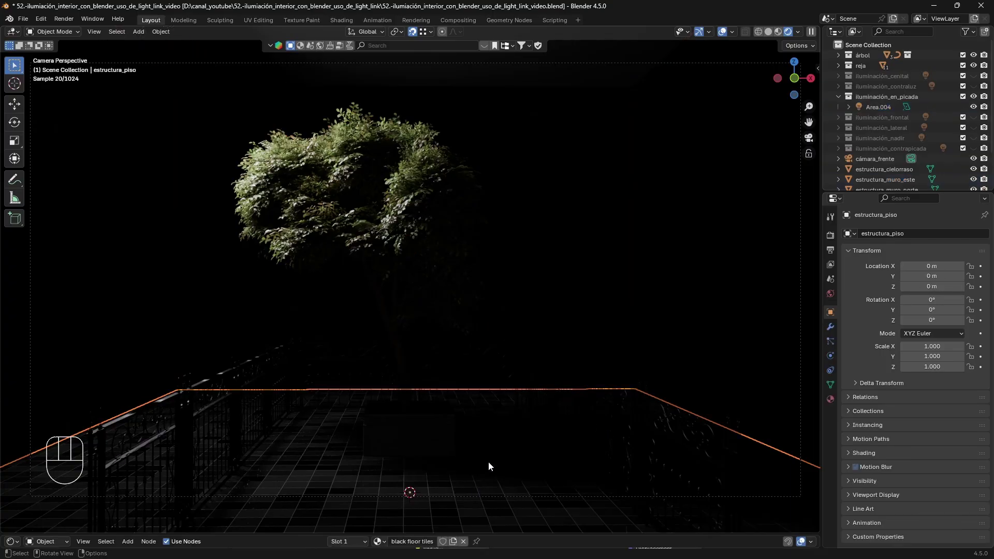
{"action": "left_click", "coordinate": [878, 45]}
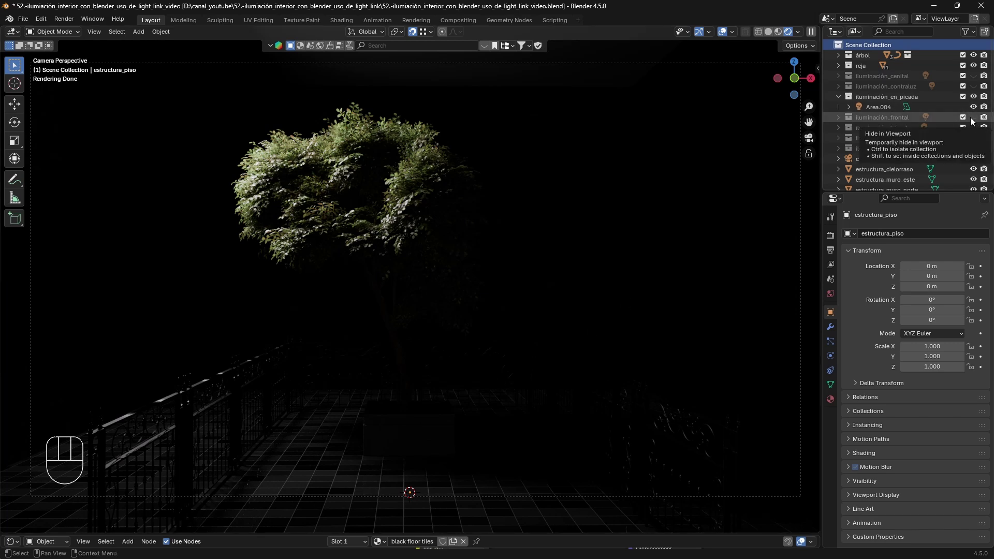
{"action": "left_click", "coordinate": [466, 170]}
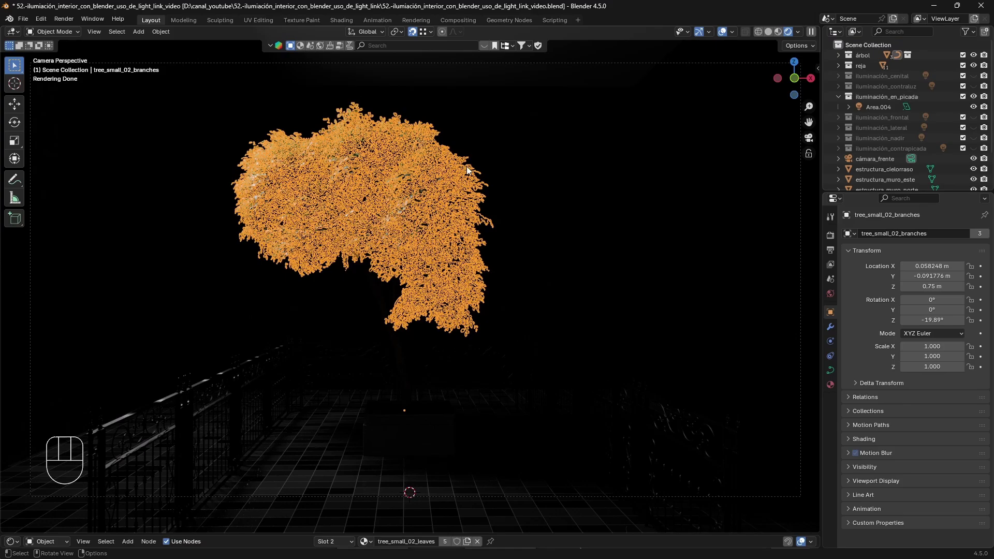
{"action": "left_click", "coordinate": [526, 169]}
{"action": "left_click", "coordinate": [391, 466]}
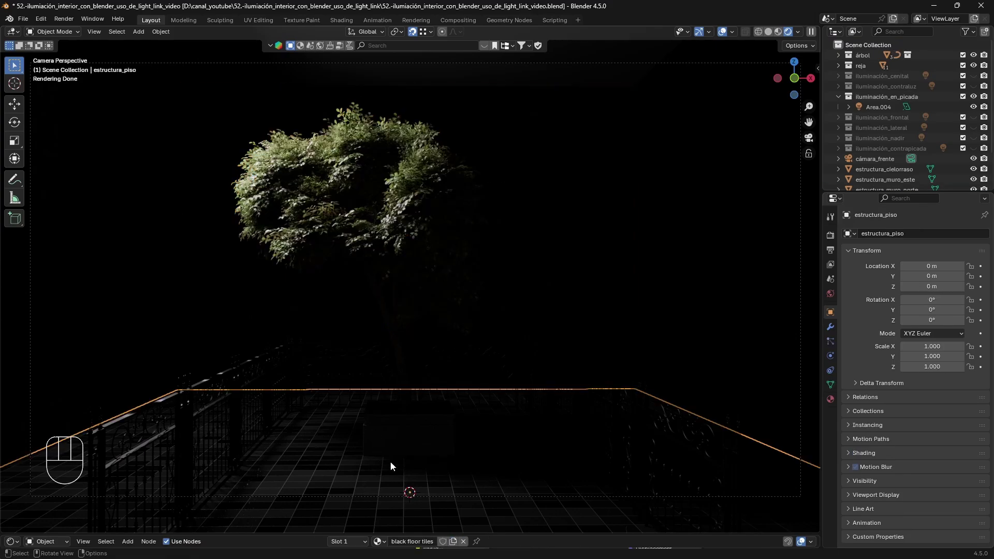
{"action": "left_click", "coordinate": [433, 179], "text": "shift"}
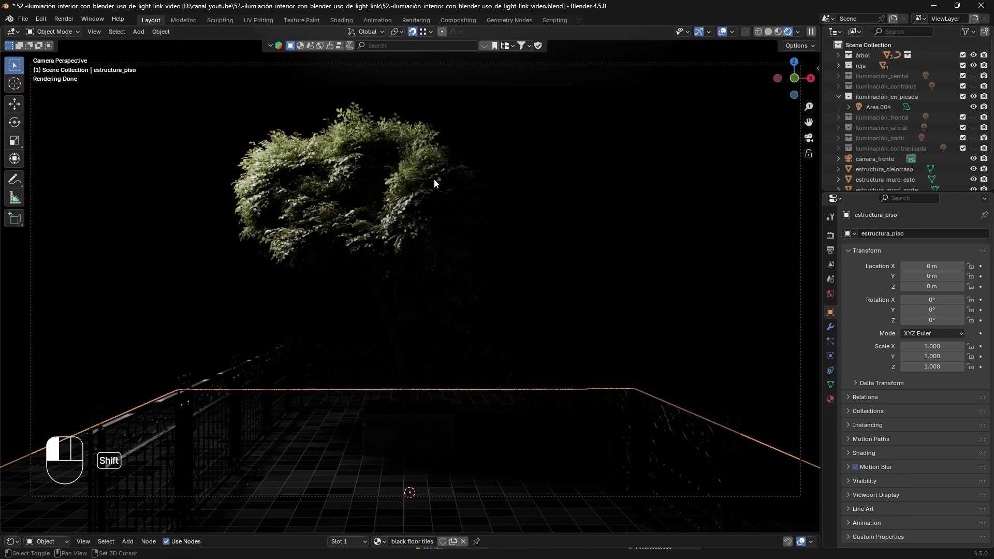
{"action": "left_click", "coordinate": [568, 177]}
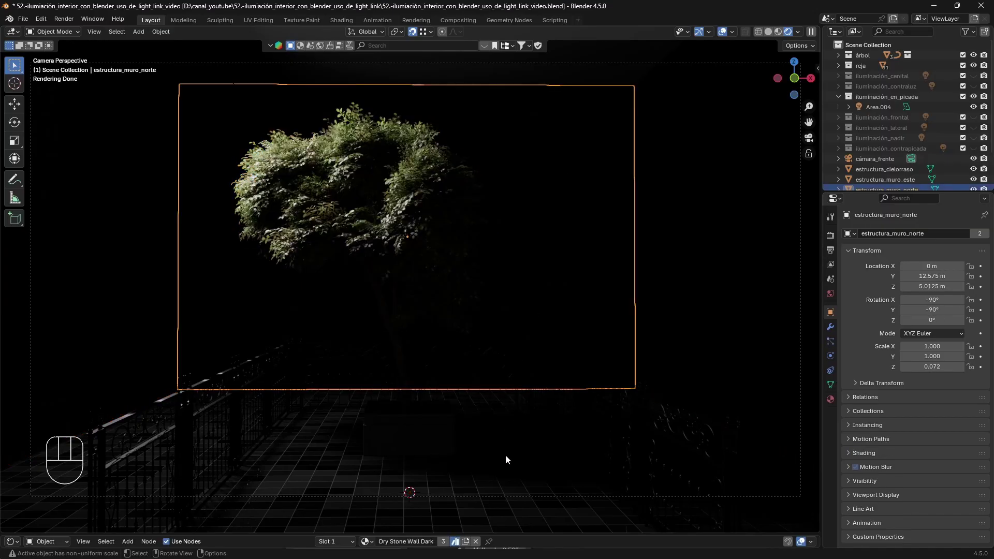
Step: Exclude the floor estructura_piso as a receiver of the Area.004 light, and clear the selection
{"action": "left_click", "coordinate": [506, 465]}
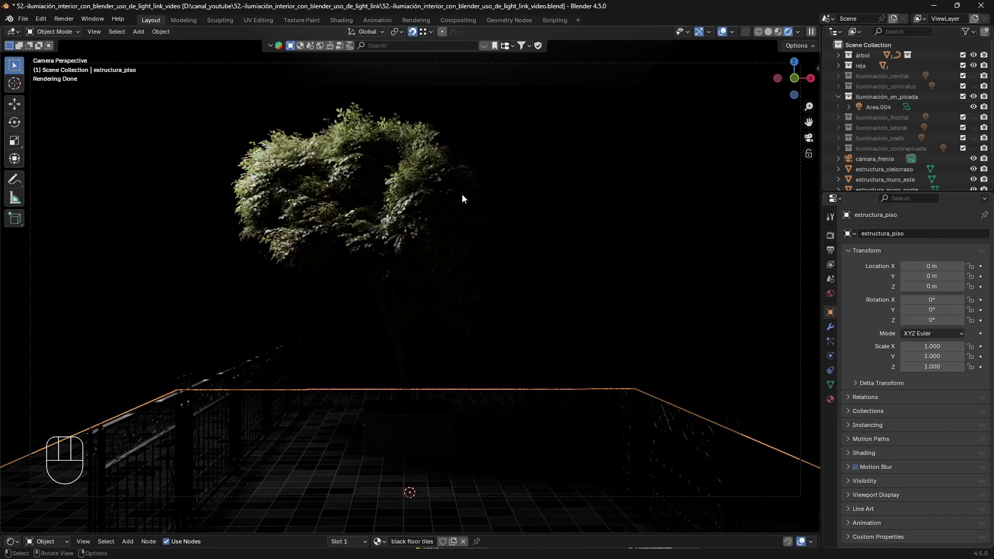
{"action": "left_click", "coordinate": [858, 107], "text": "ctrl"}
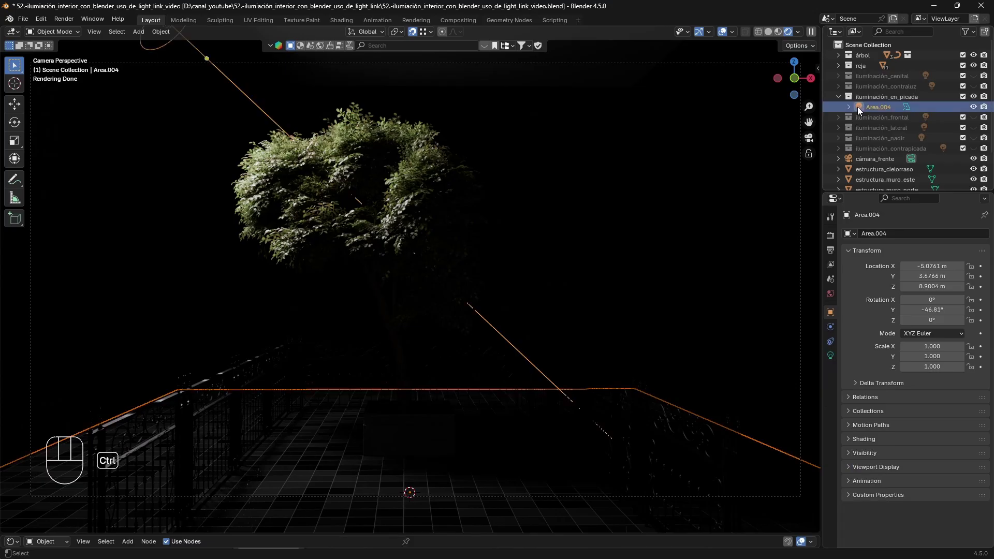
{"action": "key", "text": "ctrl+l"}
{"action": "mouse_move", "coordinate": [582, 185]}
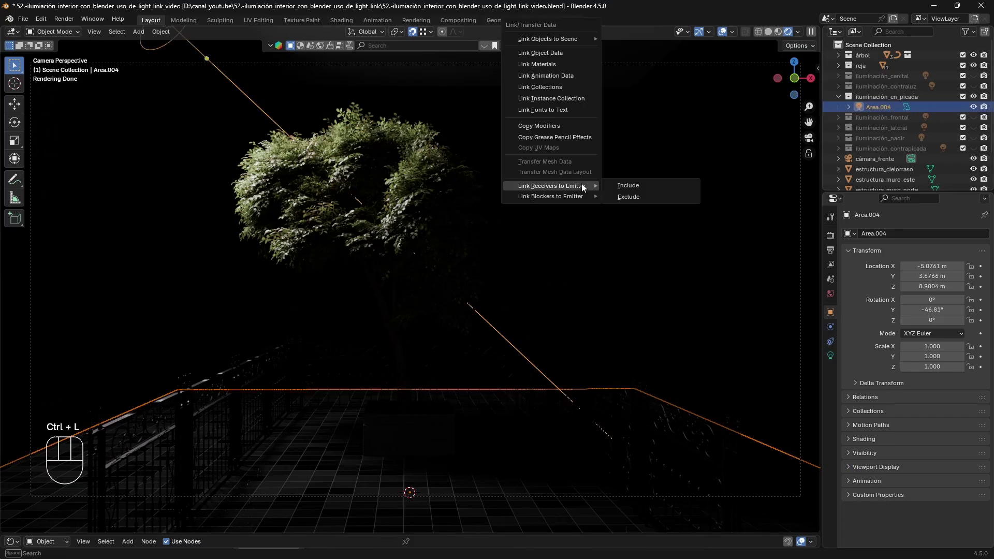
{"action": "left_click", "coordinate": [619, 197]}
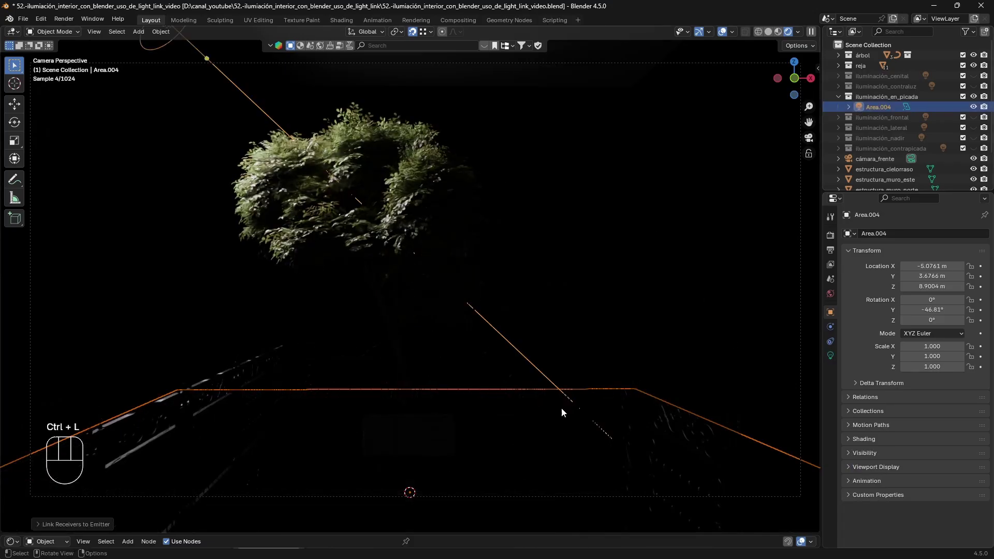
{"action": "left_click", "coordinate": [665, 456]}
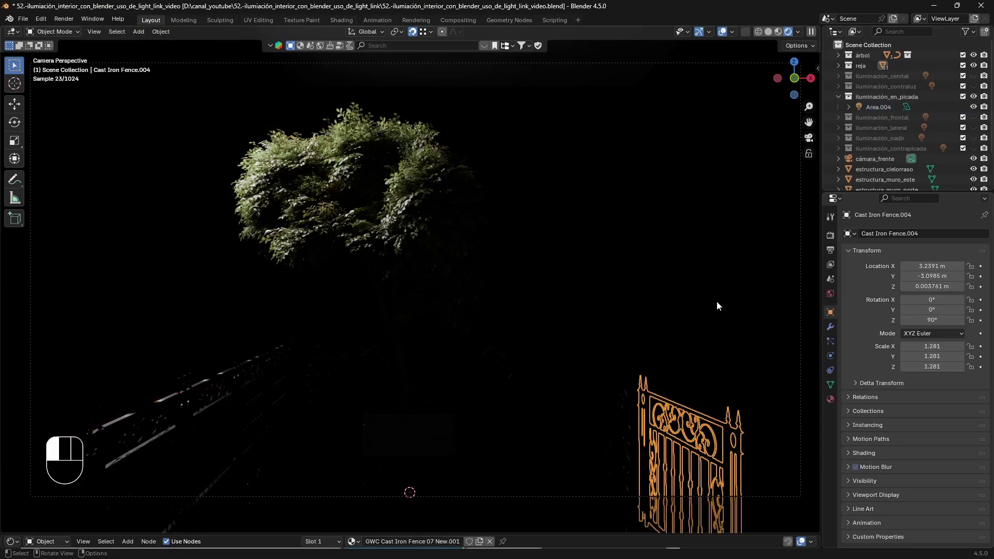
{"action": "left_click", "coordinate": [716, 300]}
{"action": "left_click", "coordinate": [885, 46]}
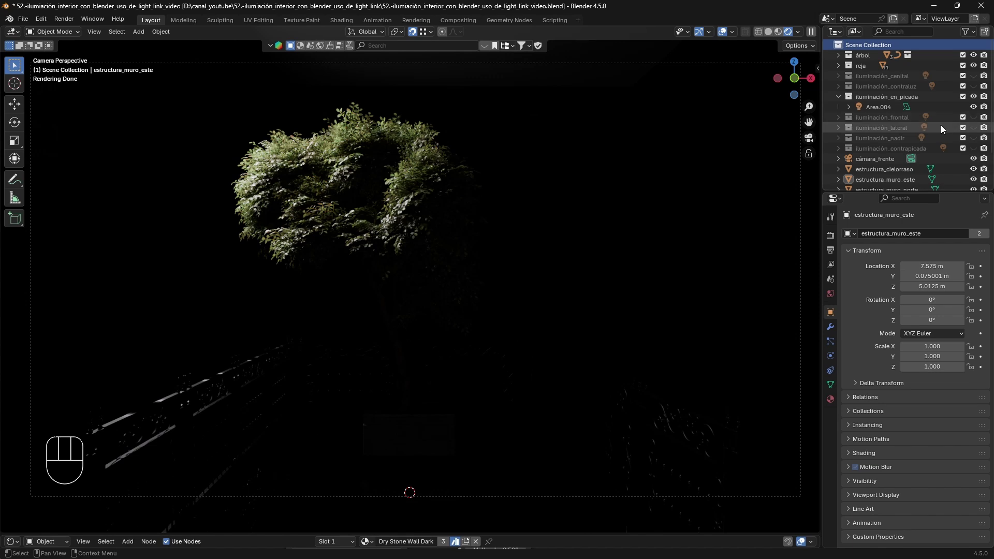
Step: Show the iluminación_frontal, iluminación_lateral and iluminación_contrapicada collections alongside the iluminación_en_picada light
{"action": "left_click", "coordinate": [973, 118]}
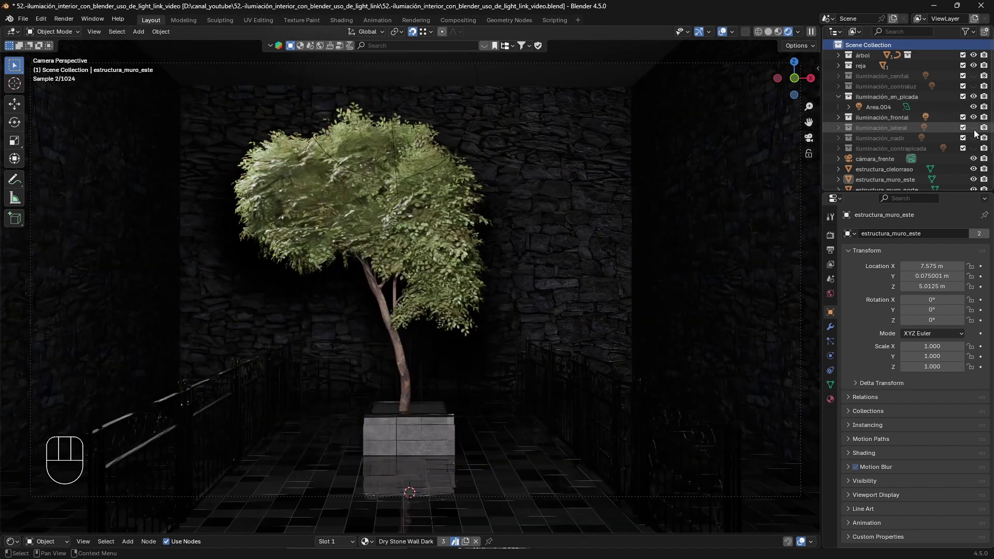
{"action": "left_click", "coordinate": [974, 128]}
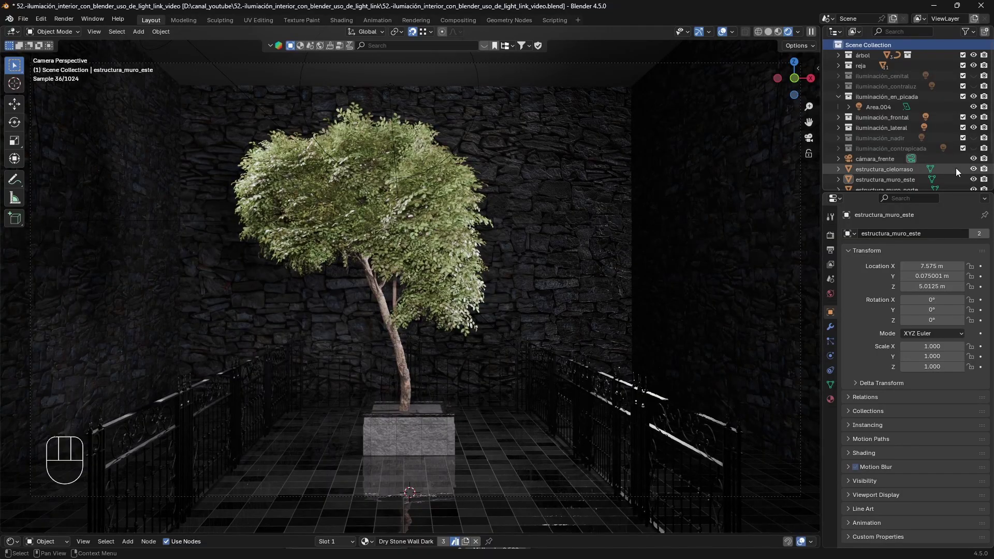
{"action": "left_click", "coordinate": [902, 149]}
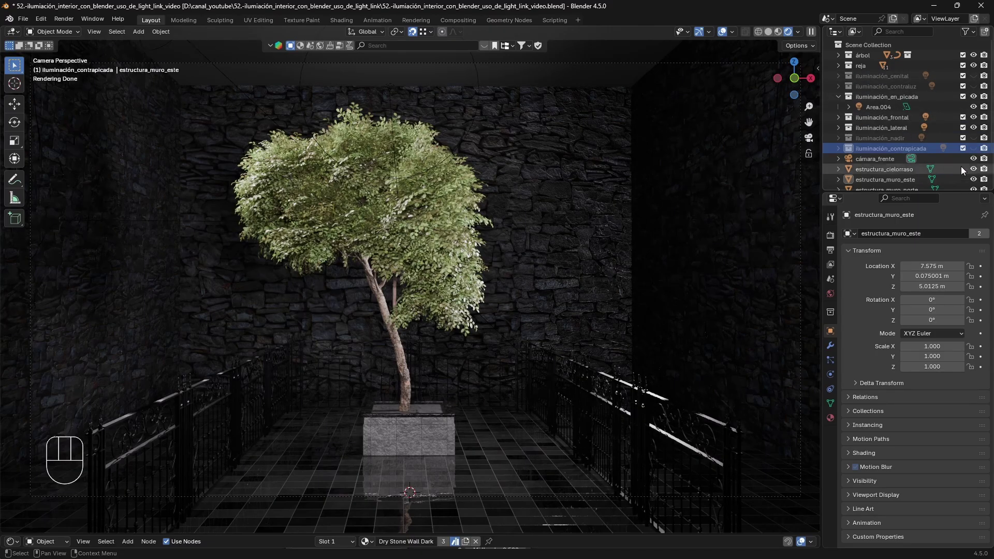
{"action": "left_click", "coordinate": [973, 149]}
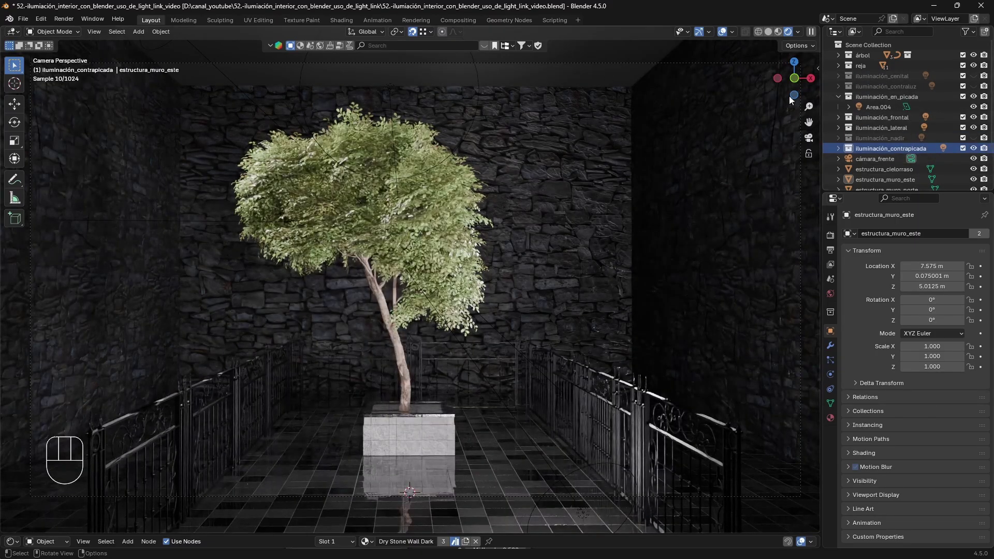
Step: Hide the lateral, frontal and en_picada lighting collections, leaving only iluminación_contrapicada on
{"action": "left_click", "coordinate": [974, 127]}
{"action": "left_click", "coordinate": [973, 117]}
{"action": "left_click", "coordinate": [973, 97]}
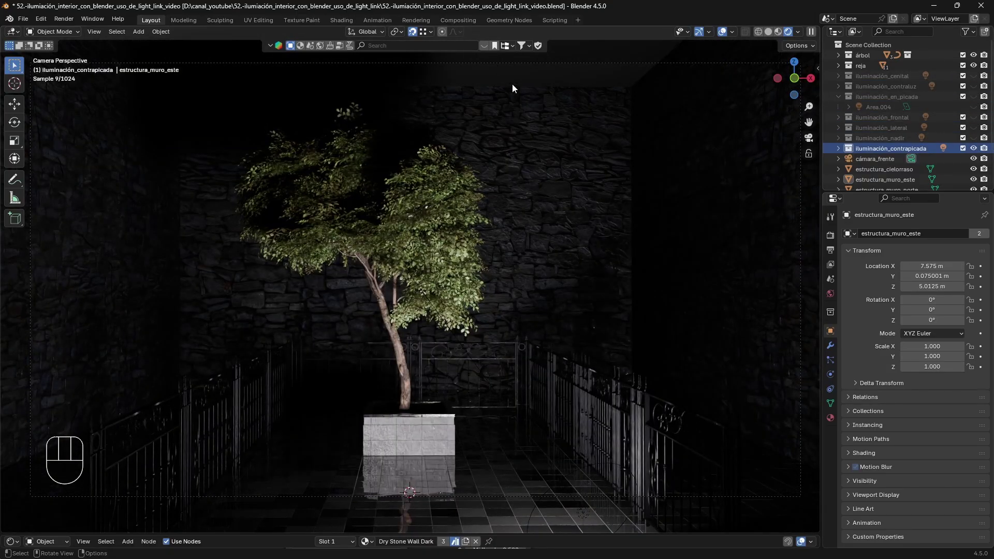
Step: Exclude the ceiling estructura_cielorraso as a receiver of the Area.005 light in iluminación_contrapicada
{"action": "left_click", "coordinate": [530, 78]}
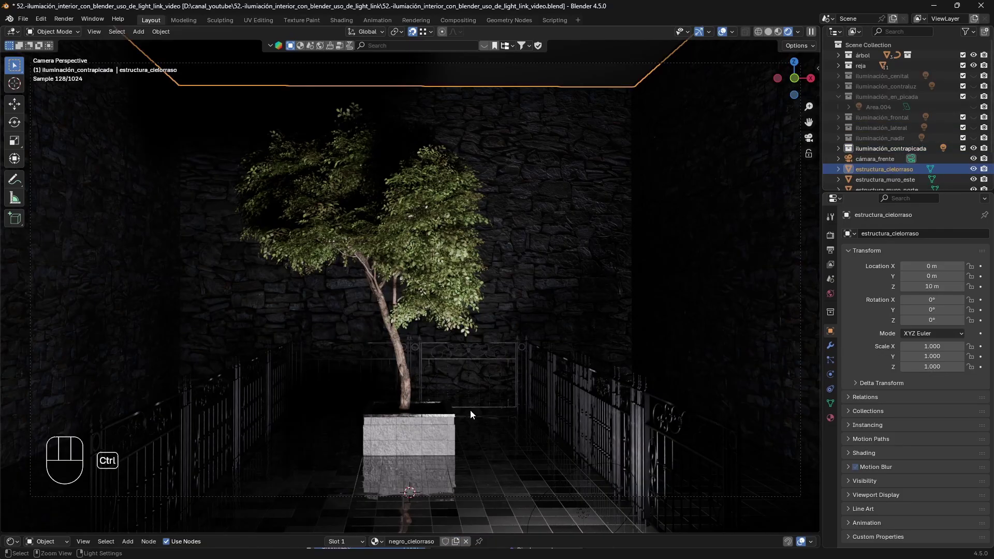
{"action": "left_click", "coordinate": [838, 148], "text": "ctrl"}
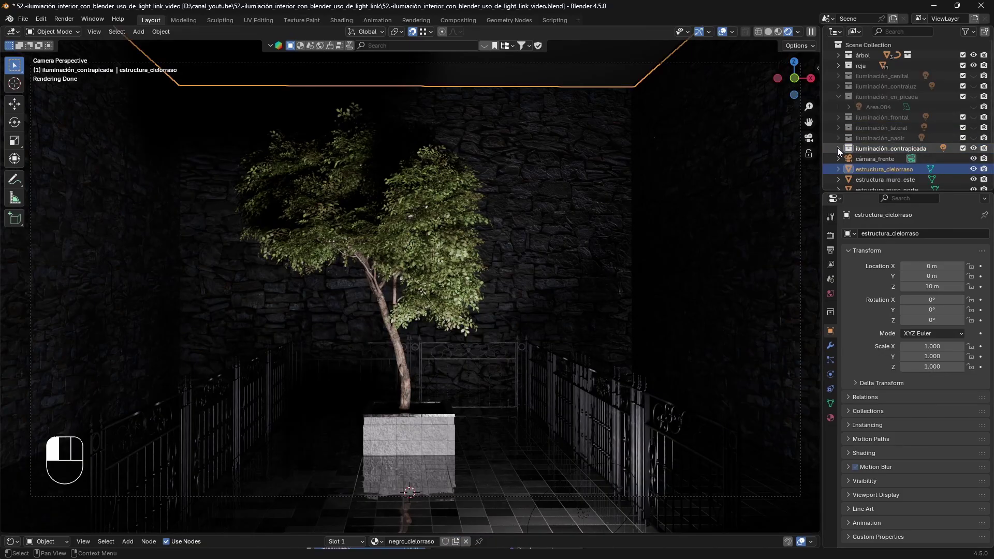
{"action": "left_click", "coordinate": [878, 159], "text": "ctrl"}
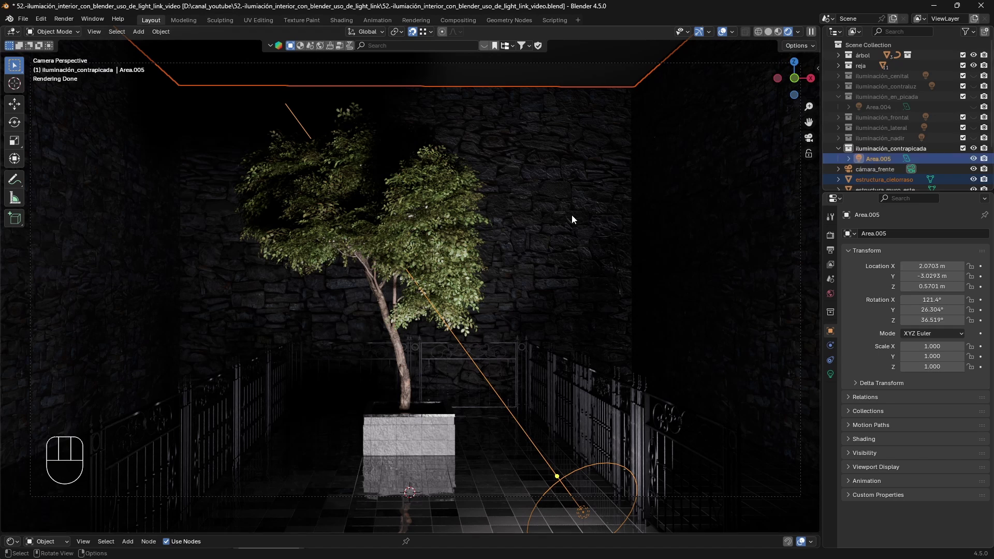
{"action": "key", "text": "ctrl+l"}
{"action": "mouse_move", "coordinate": [571, 216]}
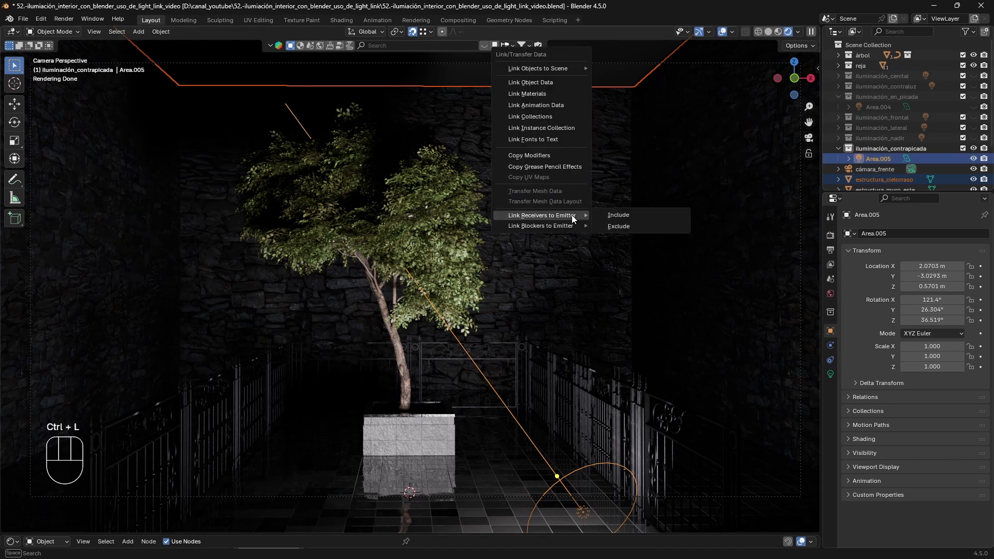
{"action": "left_click", "coordinate": [605, 225]}
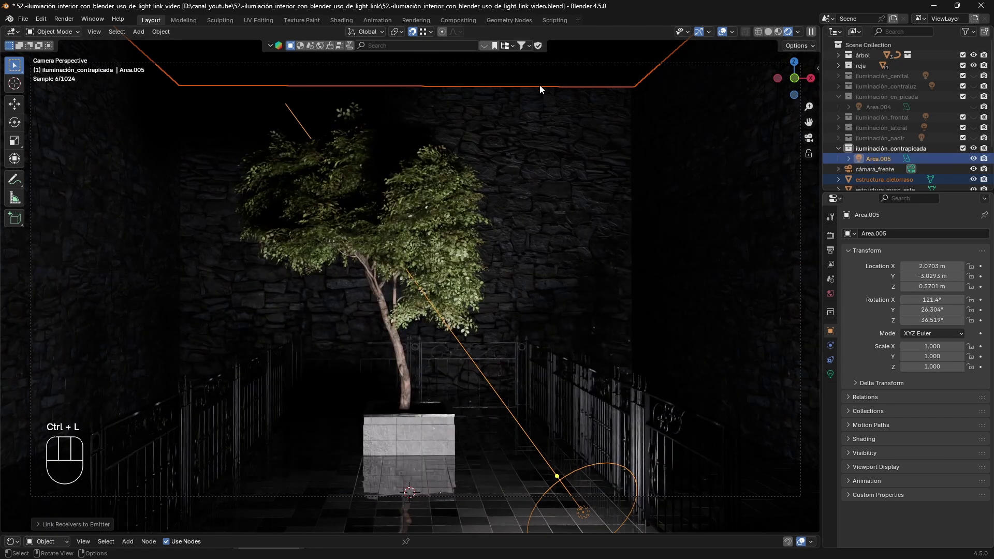
Step: Exclude the north wall estructura_muro_norte as a receiver of the Area.005 light
{"action": "left_click", "coordinate": [549, 185]}
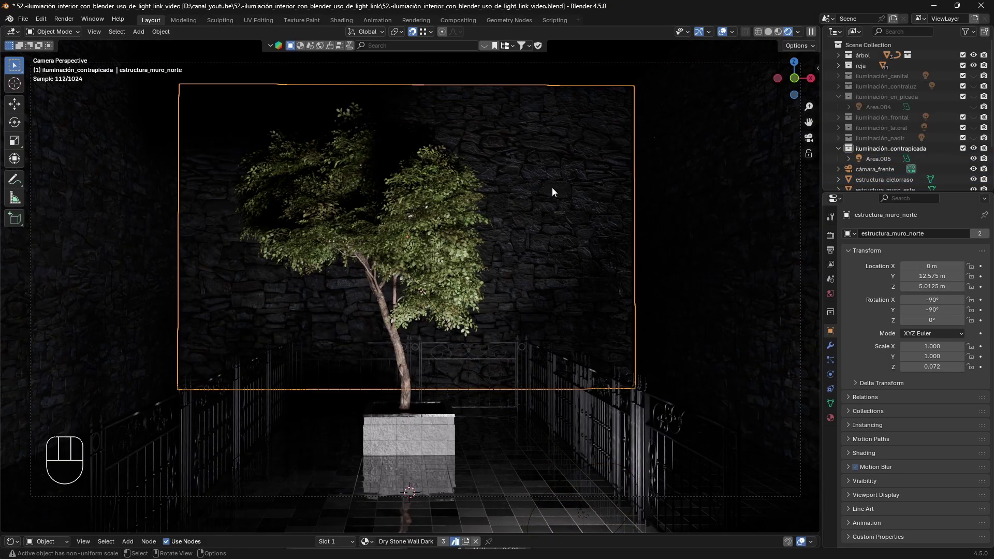
{"action": "left_click", "coordinate": [876, 159], "text": "ctrl"}
{"action": "key", "text": "ctrl+l"}
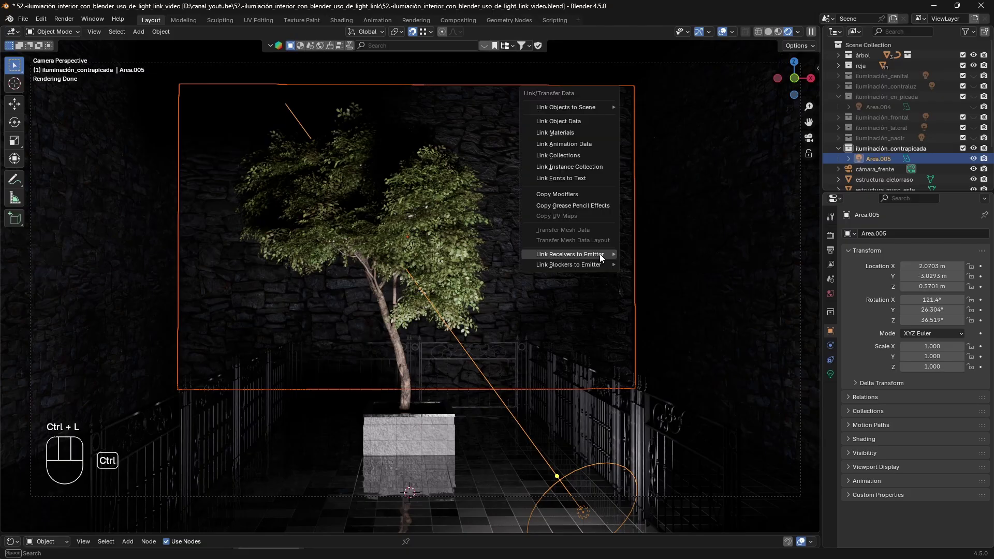
{"action": "mouse_move", "coordinate": [599, 253]}
{"action": "left_click", "coordinate": [650, 265]}
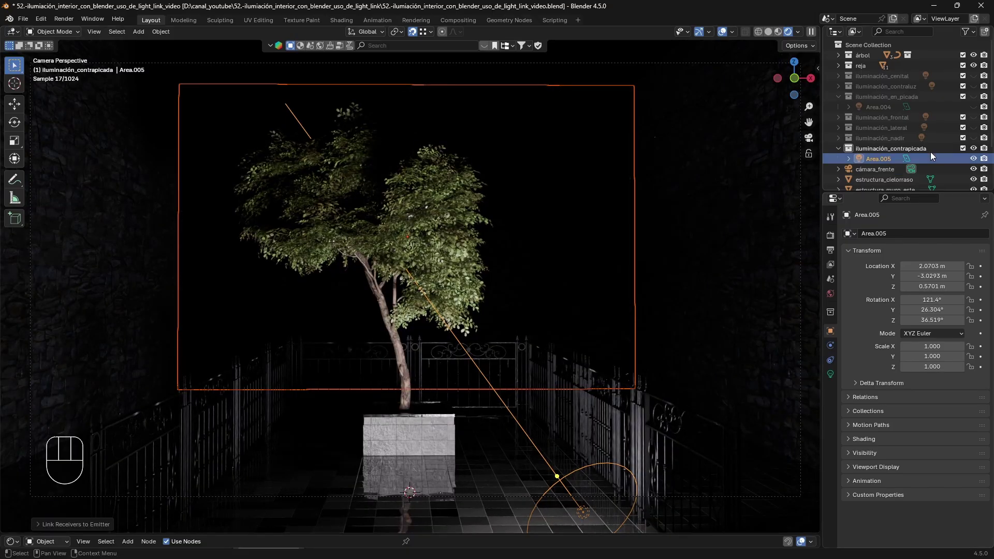
Step: Show the nadir, frontal, en_picada and contraluz lighting collections alongside iluminación_contrapicada, leaving iluminación_lateral hidden, and clear the selection
{"action": "left_click", "coordinate": [973, 138]}
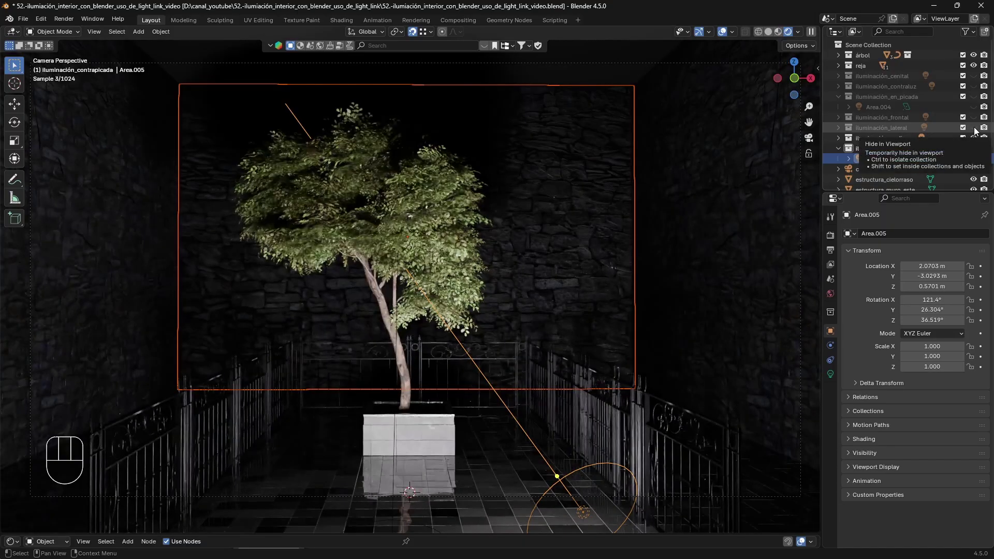
{"action": "left_click", "coordinate": [974, 118]}
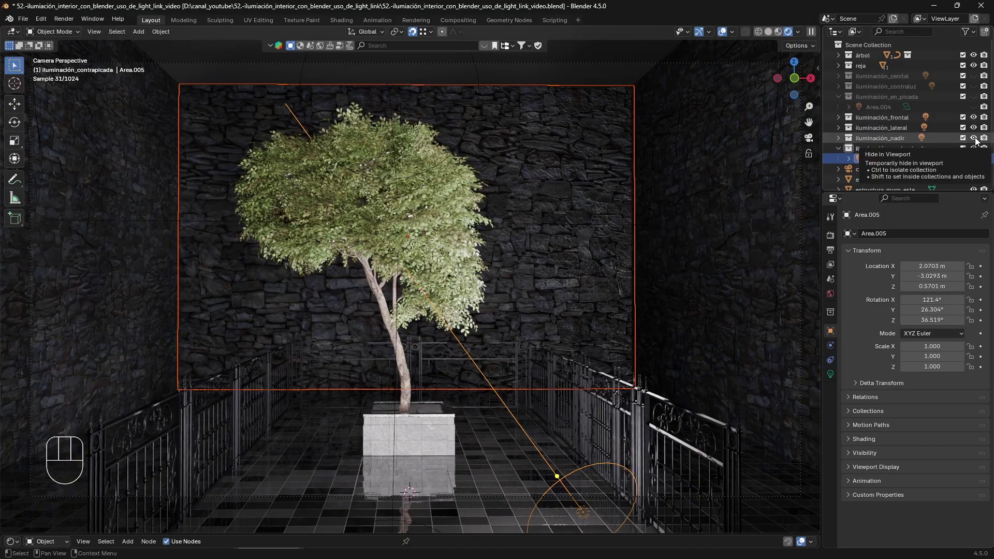
{"action": "left_click_drag", "start_coordinate": [974, 139], "coordinate": [974, 118]}
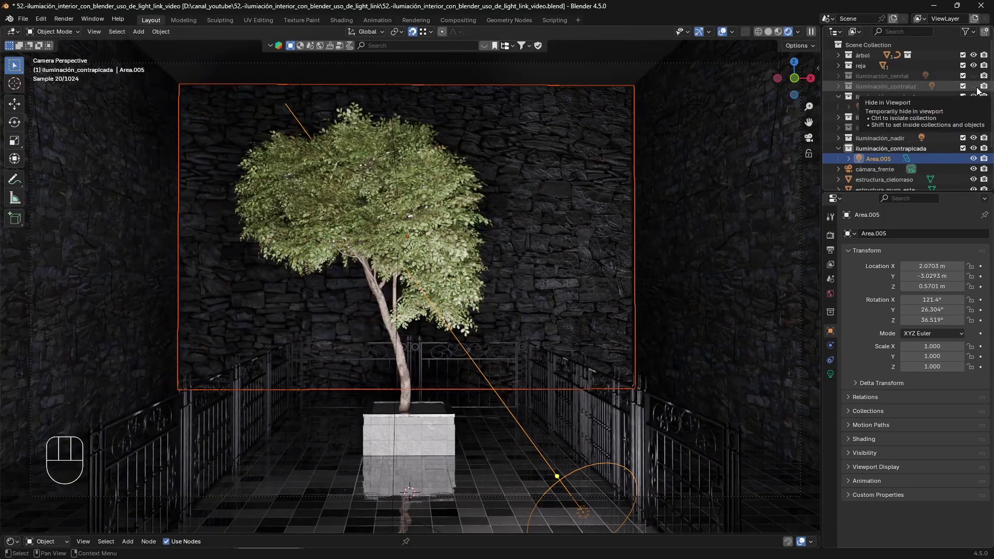
{"action": "left_click", "coordinate": [974, 86]}
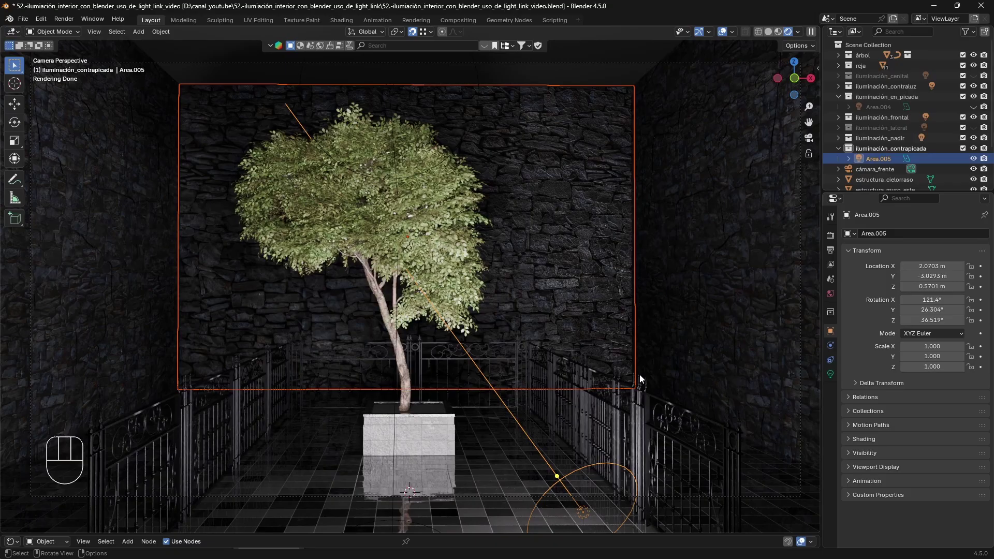
{"action": "left_click", "coordinate": [855, 45]}
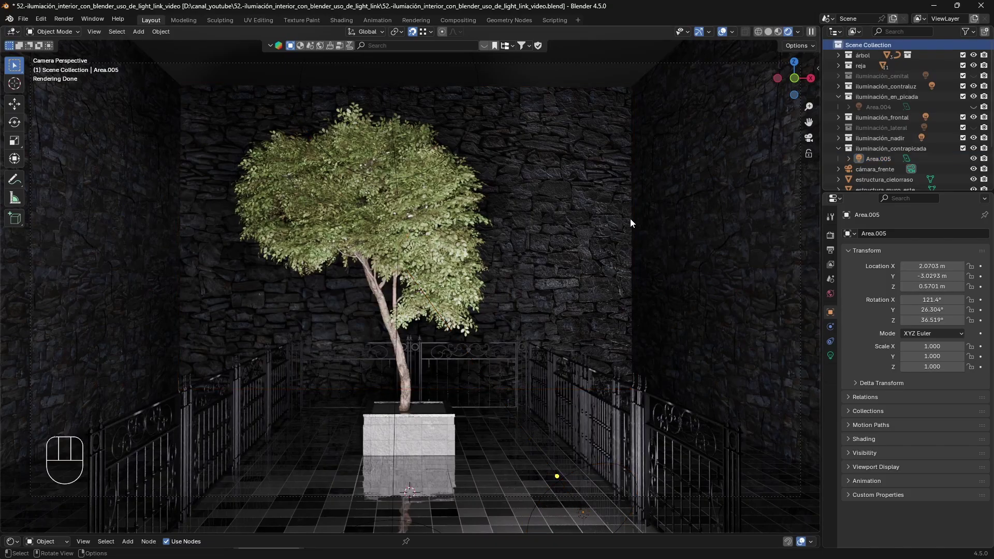
Step: Hide iluminación_nadir, show iluminación_cenital, and compare the scene with iluminación_contrapicada on and off, leaving it hidden
{"action": "left_click", "coordinate": [973, 138]}
{"action": "left_click", "coordinate": [973, 149]}
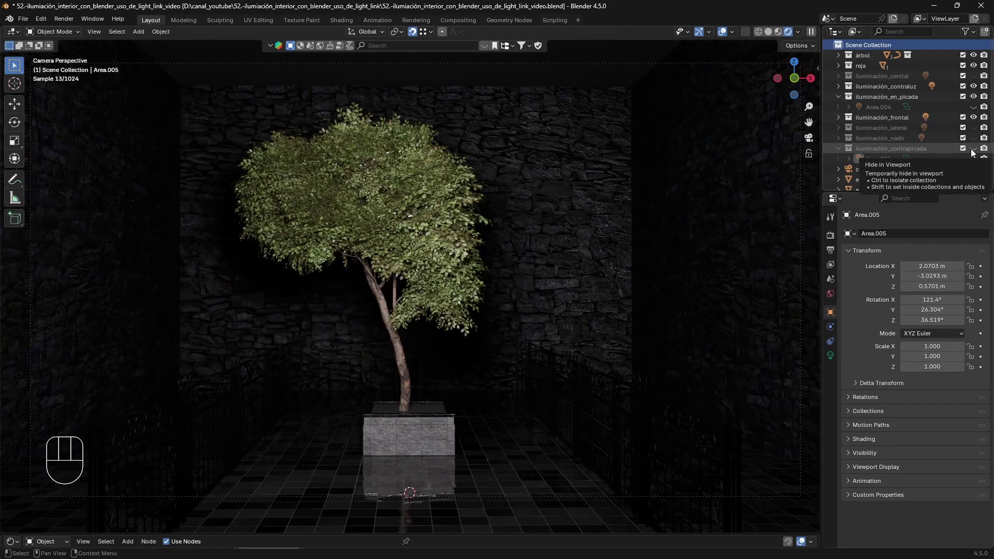
{"action": "left_click", "coordinate": [973, 148]}
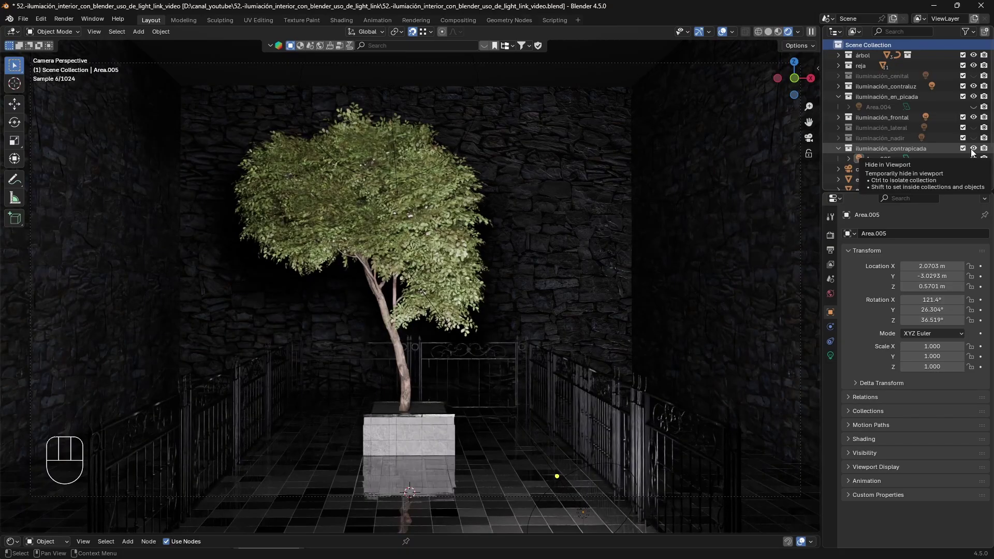
{"action": "left_click", "coordinate": [973, 76]}
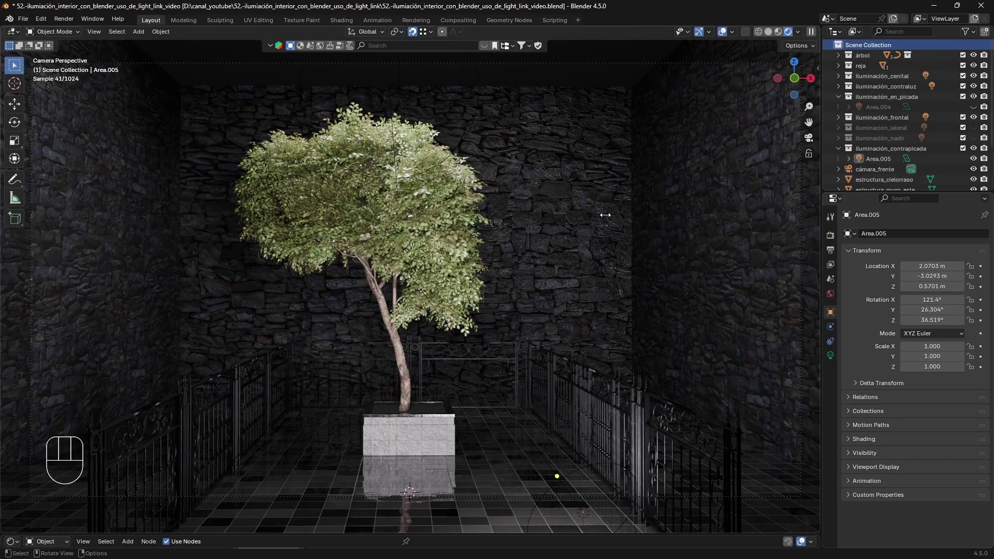
{"action": "left_click", "coordinate": [974, 149]}
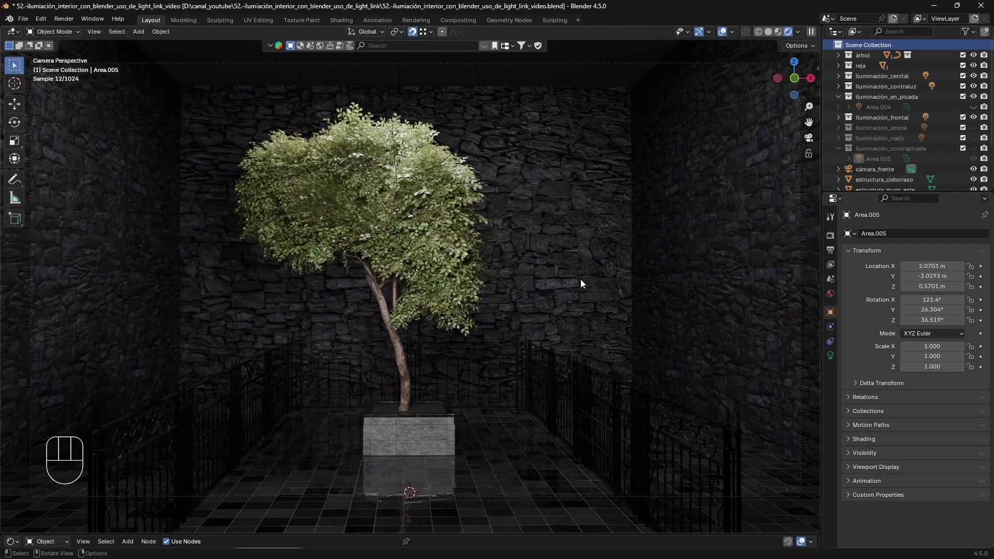